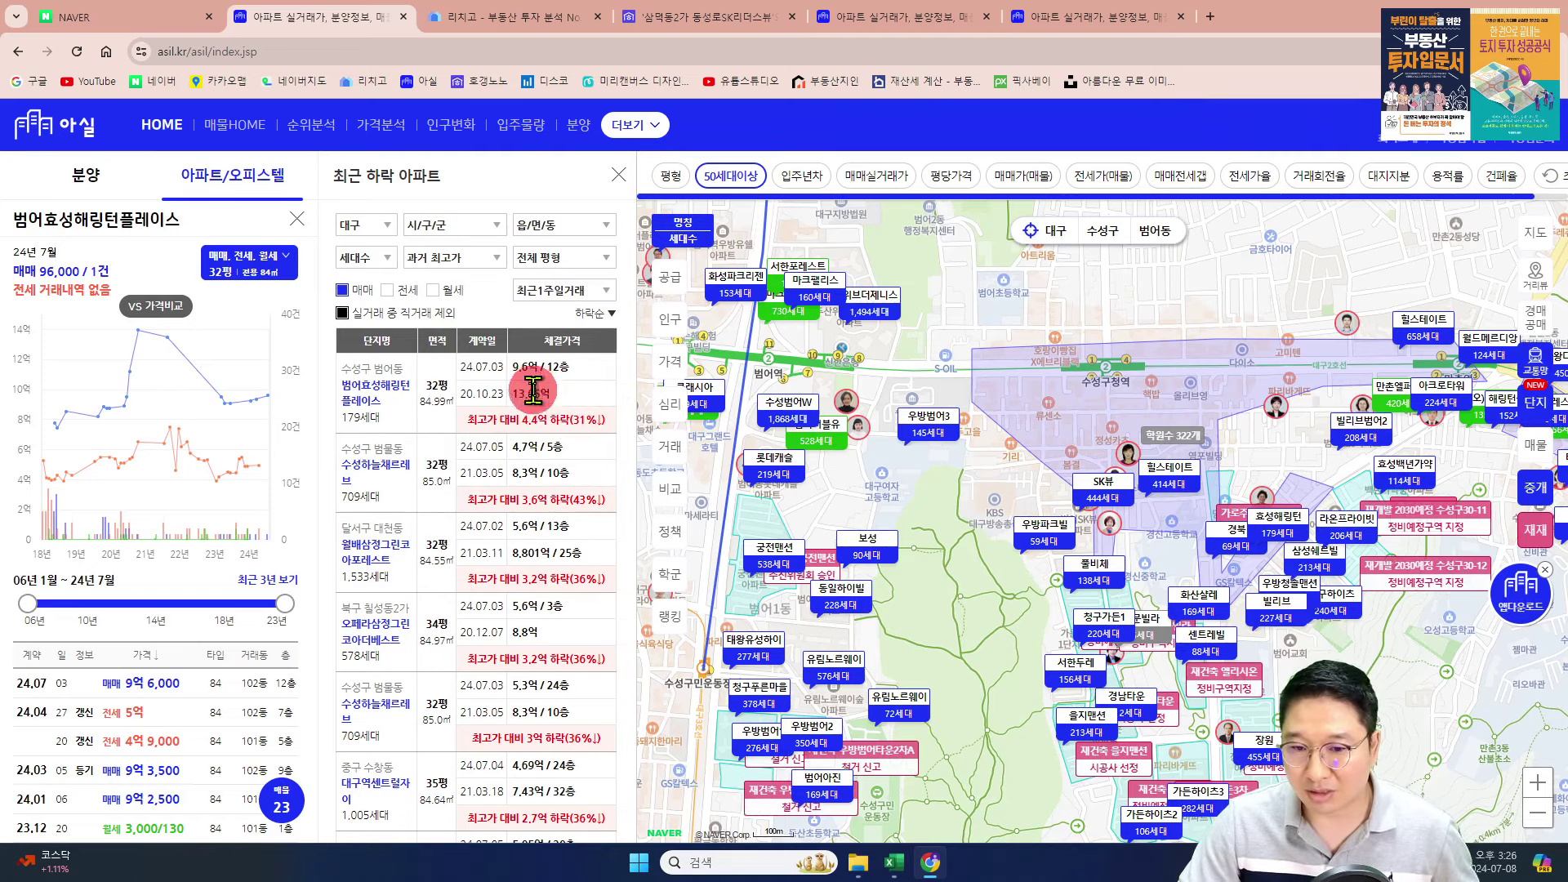
- Switch to the 전국아파트 시장흐름 Excel workbook and change the region label in C3 to 지역 - 대구 중구
{"action": "mouse_move", "coordinate": [896, 866]}
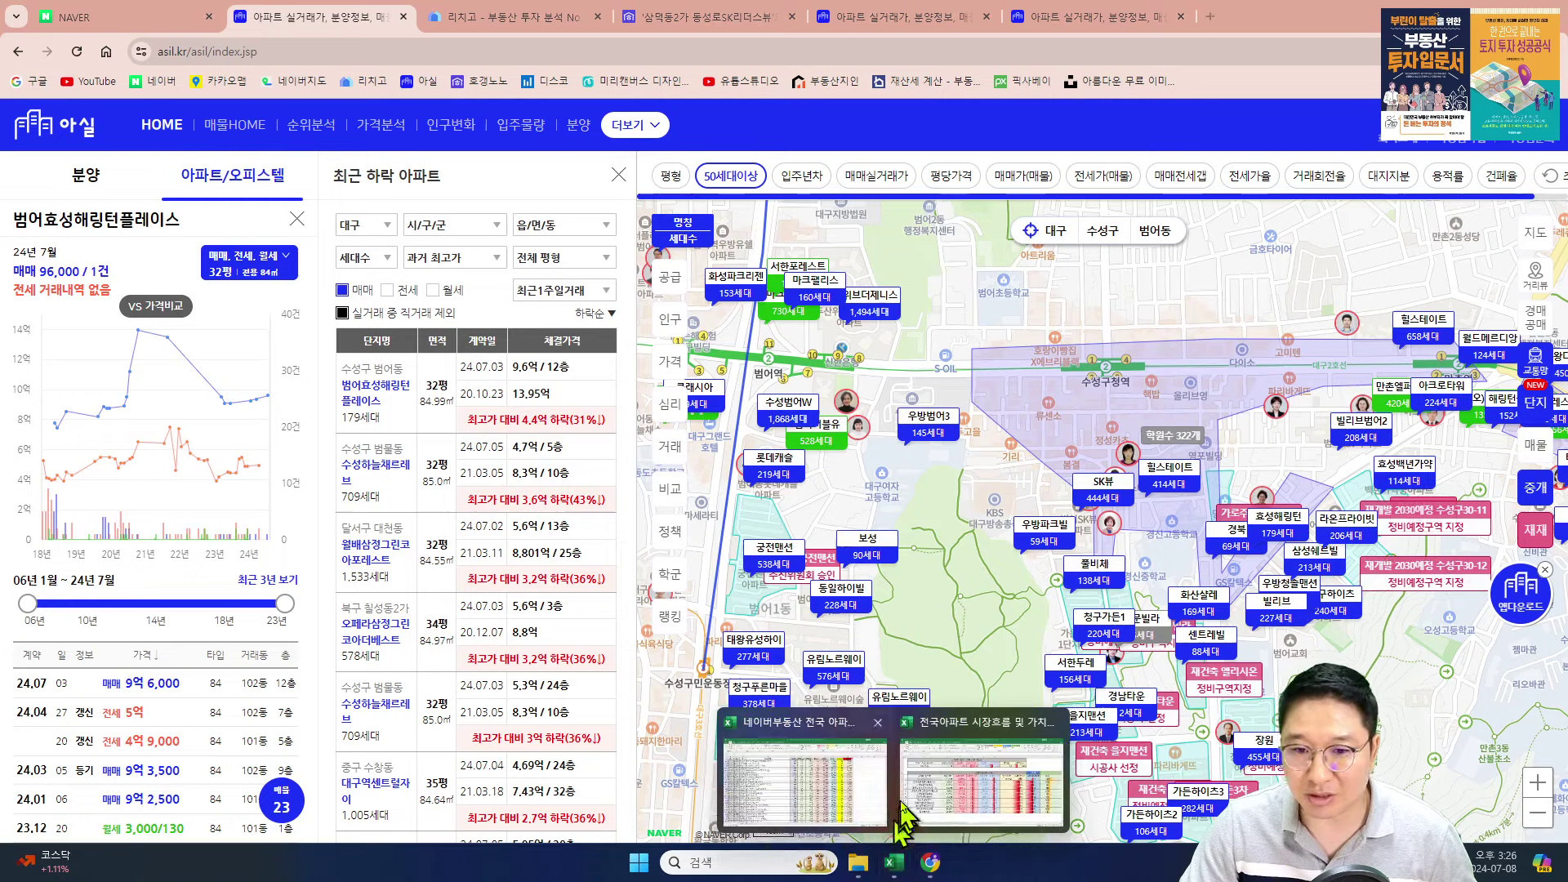
{"action": "left_click", "coordinate": [948, 809]}
{"action": "left_click", "coordinate": [410, 421]}
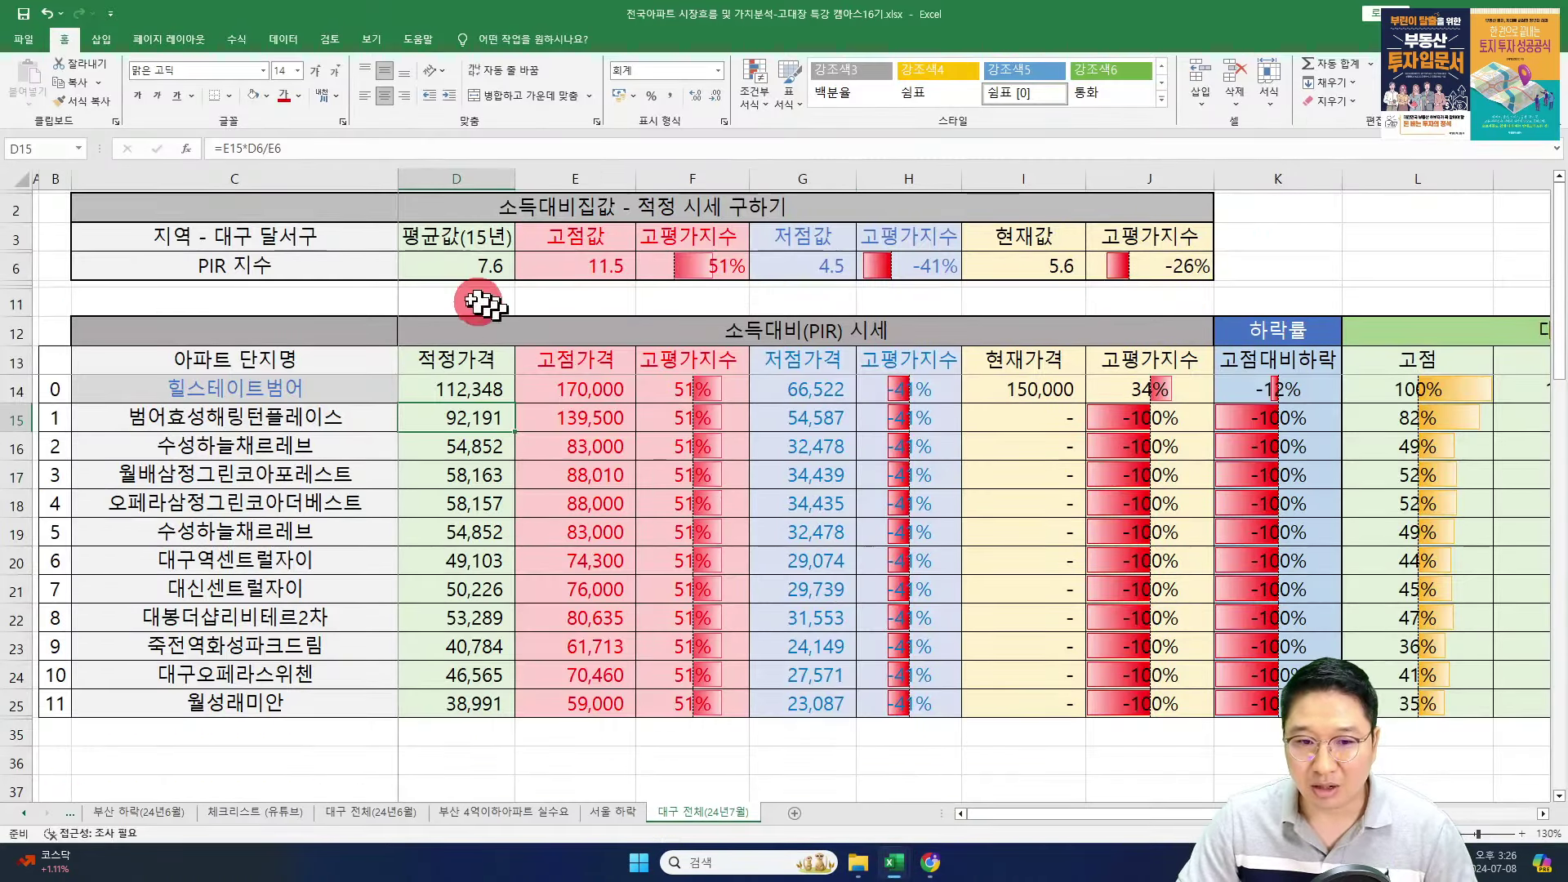
{"action": "left_click", "coordinate": [333, 249]}
{"action": "key", "text": "F2"}
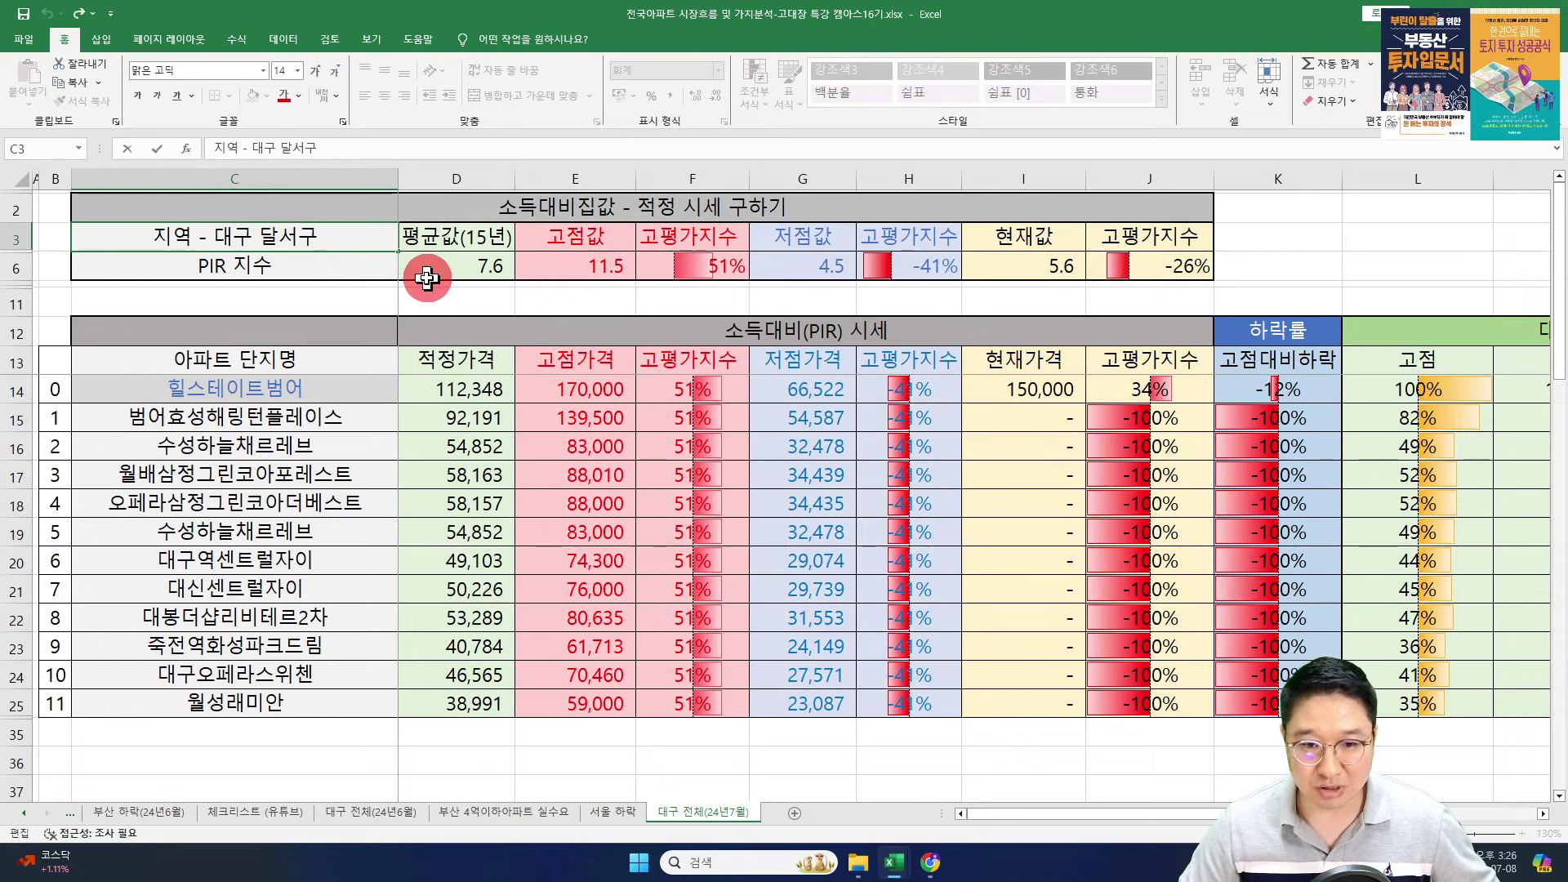
{"action": "key", "text": "BackSpace"}
{"action": "key", "text": "BackSpace"}
{"action": "key", "text": "BackSpace"}
{"action": "type", "text": "중구"}
{"action": "key", "text": "Return"}
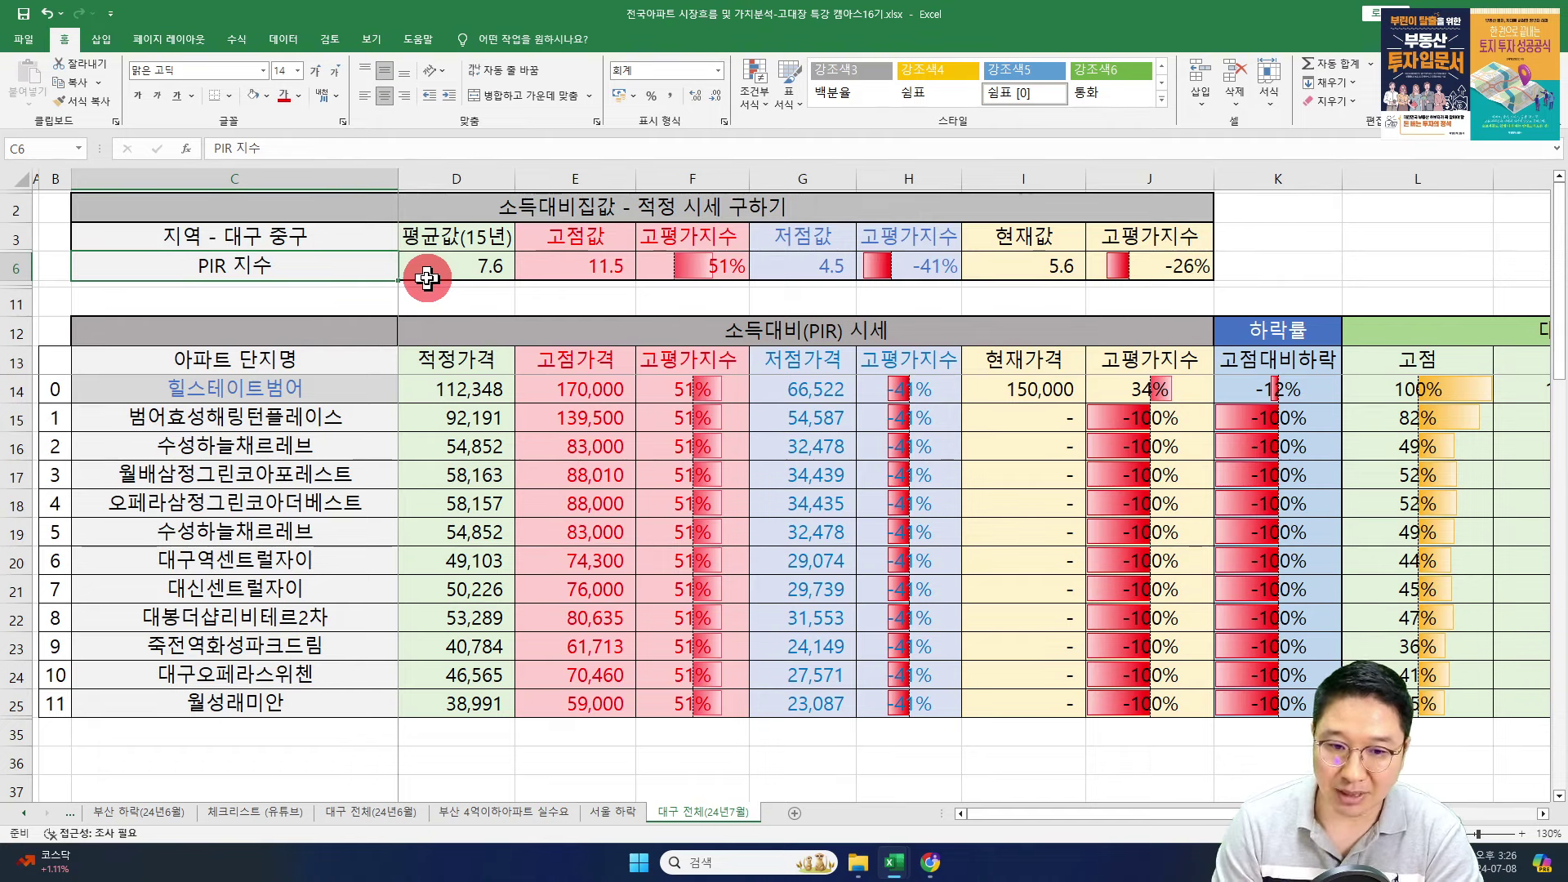
- Examine the peak price and the fair price formula in the 힐스테이트범어 row
{"action": "left_click", "coordinate": [313, 390]}
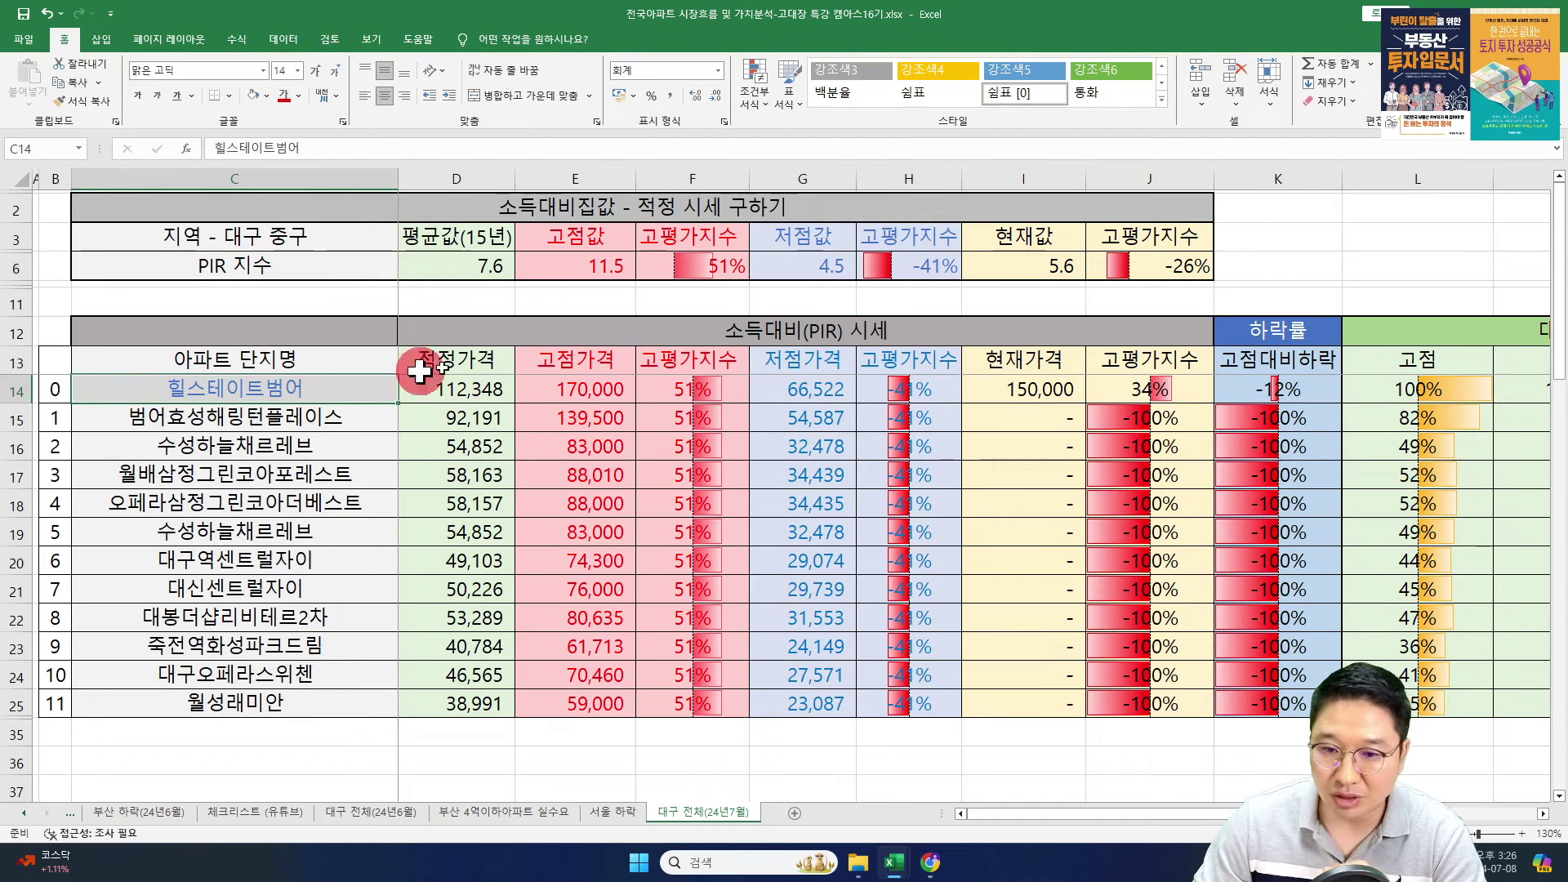
{"action": "left_click", "coordinate": [572, 361]}
{"action": "left_click", "coordinate": [603, 391]}
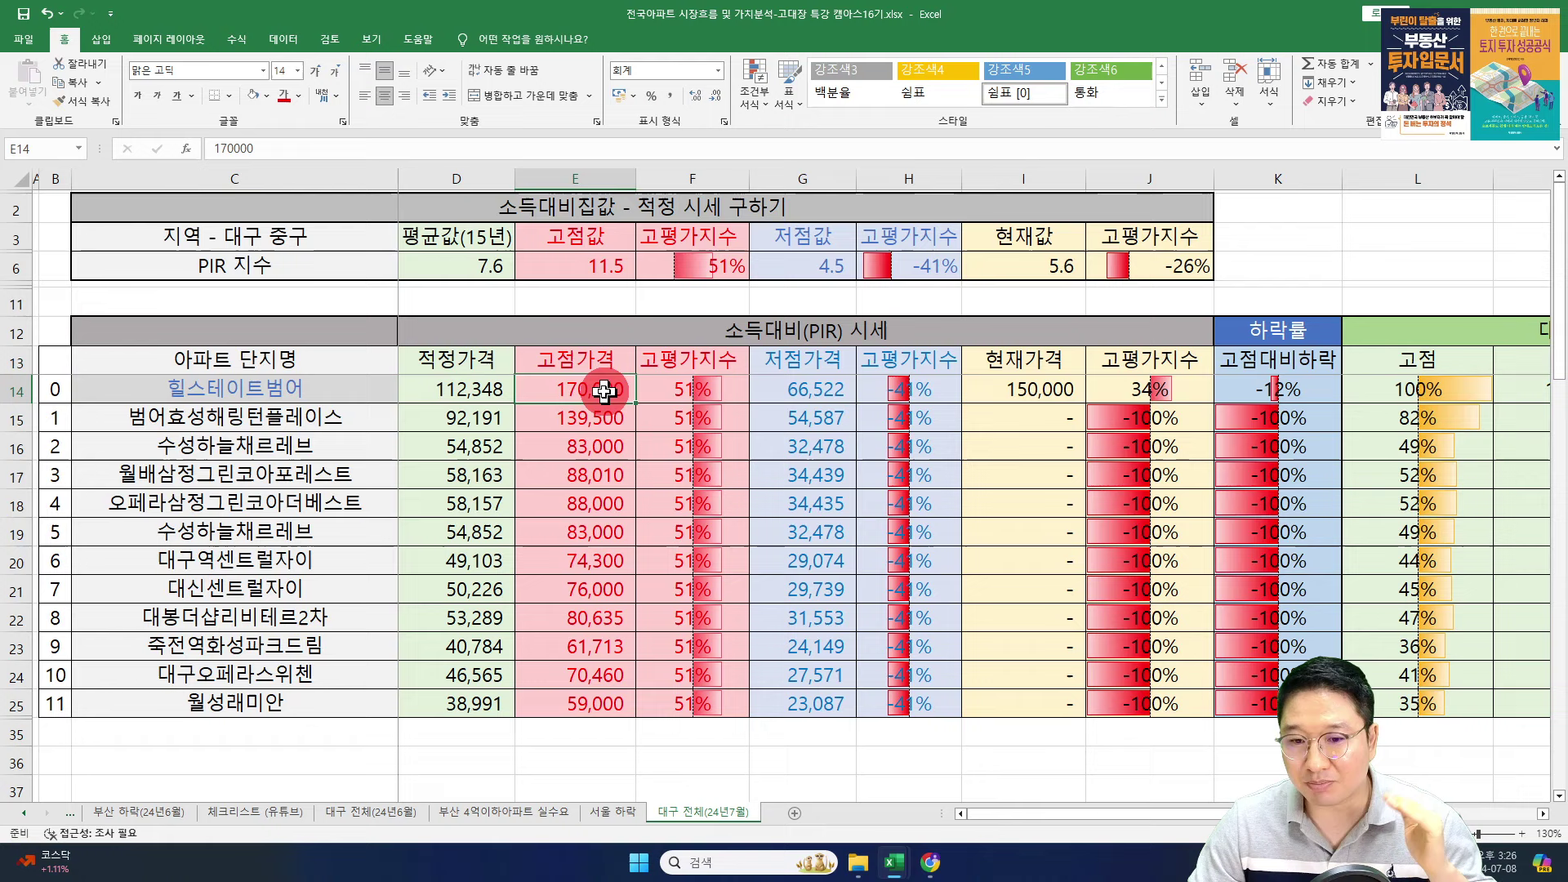
{"action": "left_click", "coordinate": [499, 392]}
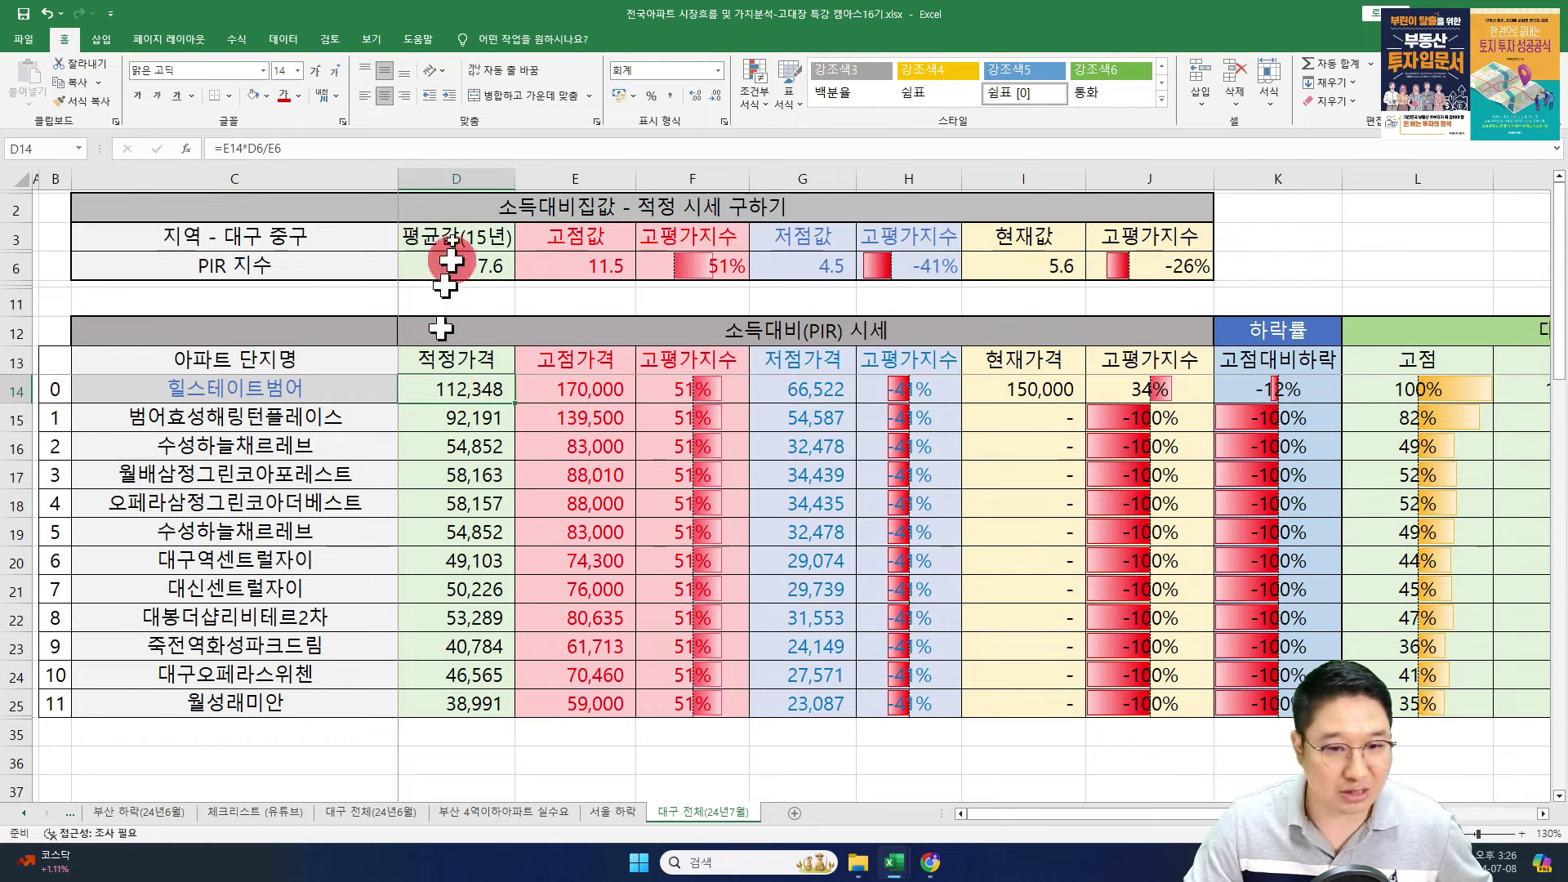
- Switch to the browser's Asil site, search from its home page for 힐스테이트범어, and open that complex in 대구 수성구 범어동
{"action": "key", "text": "alt+Tab"}
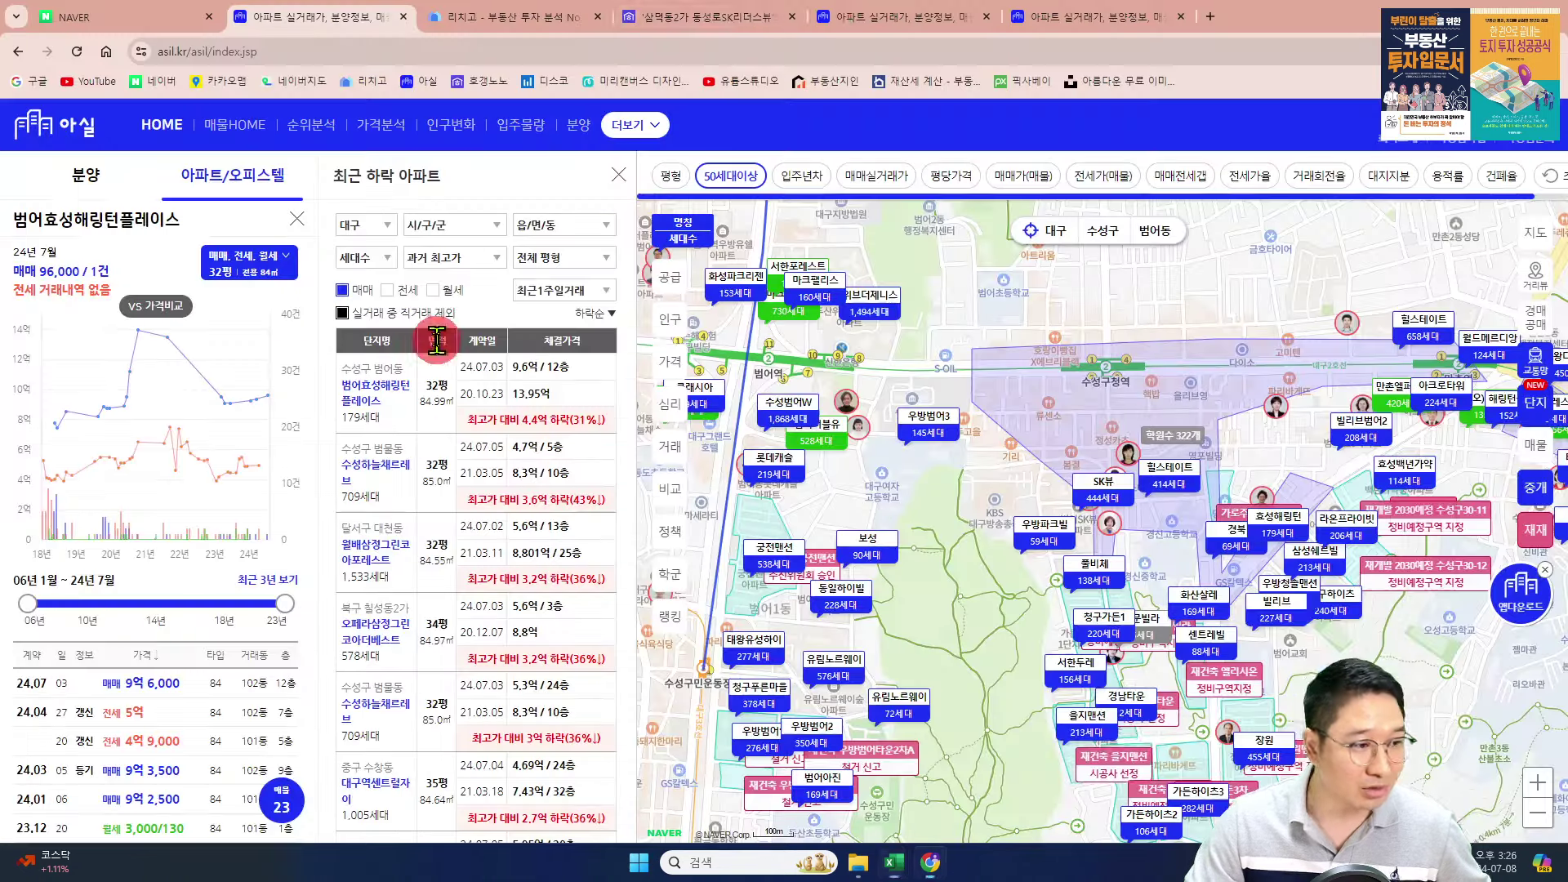
{"action": "left_click", "coordinate": [854, 17]}
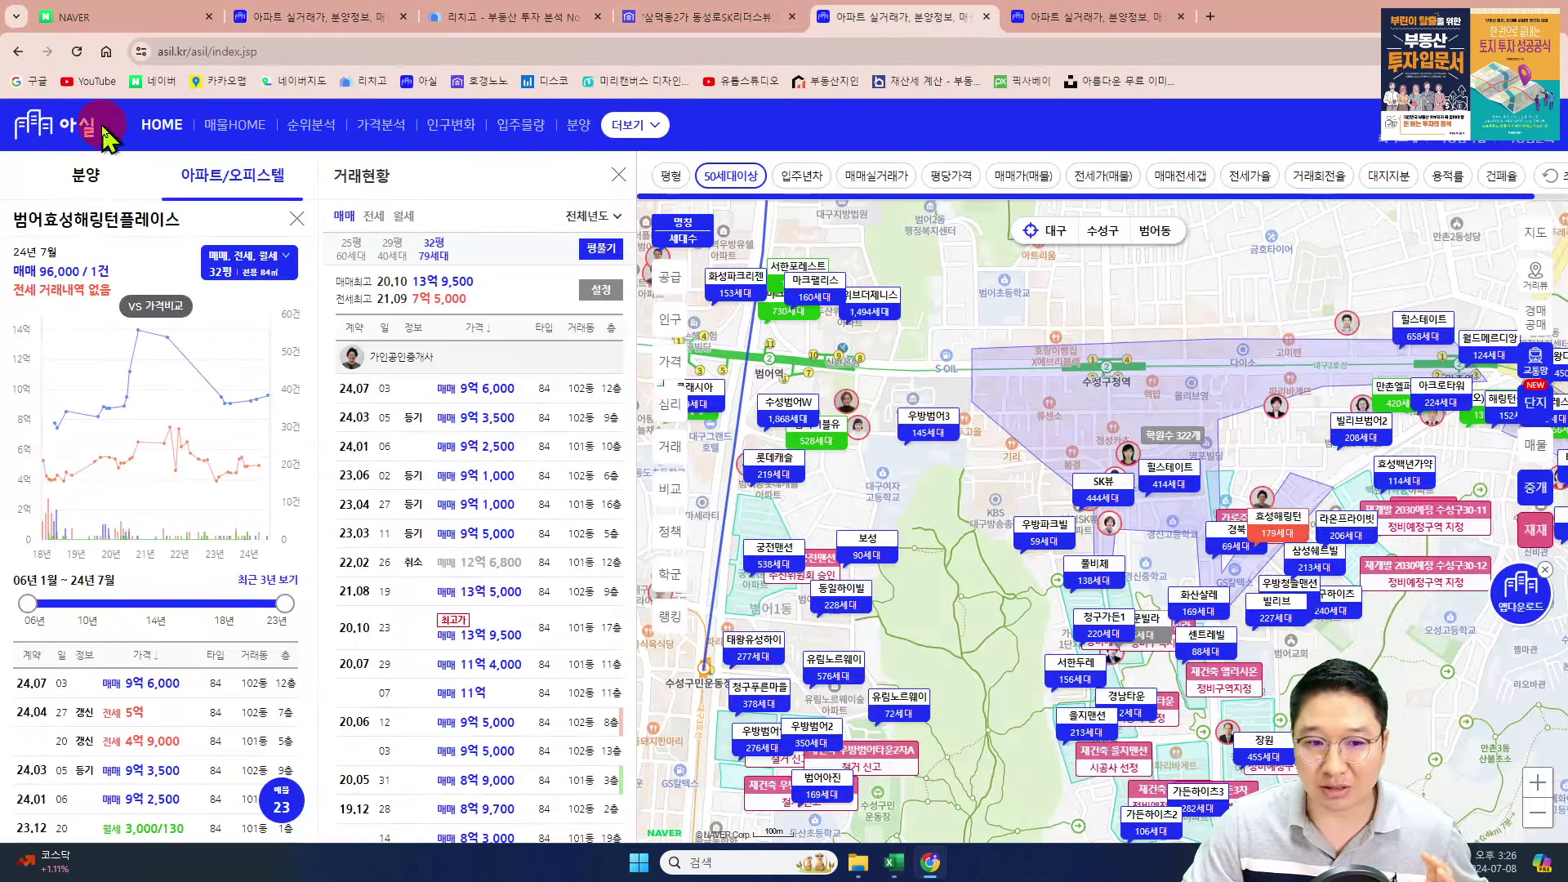
{"action": "left_click", "coordinate": [1037, 17]}
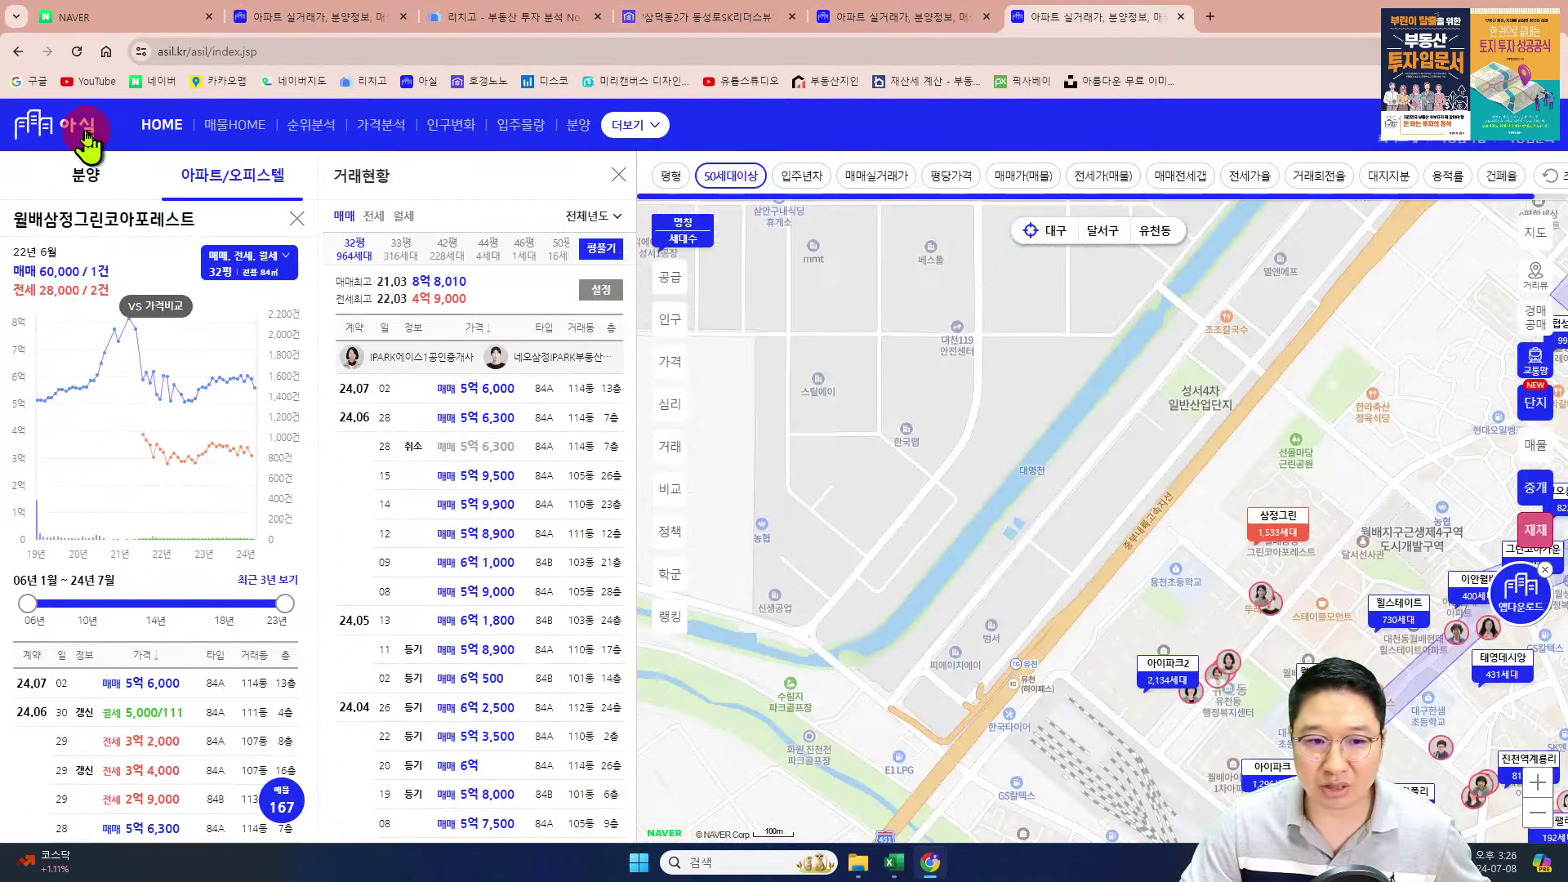
{"action": "left_click", "coordinate": [86, 143]}
{"action": "left_click", "coordinate": [113, 234]}
{"action": "type", "text": "히ㄹ스테이트범어"}
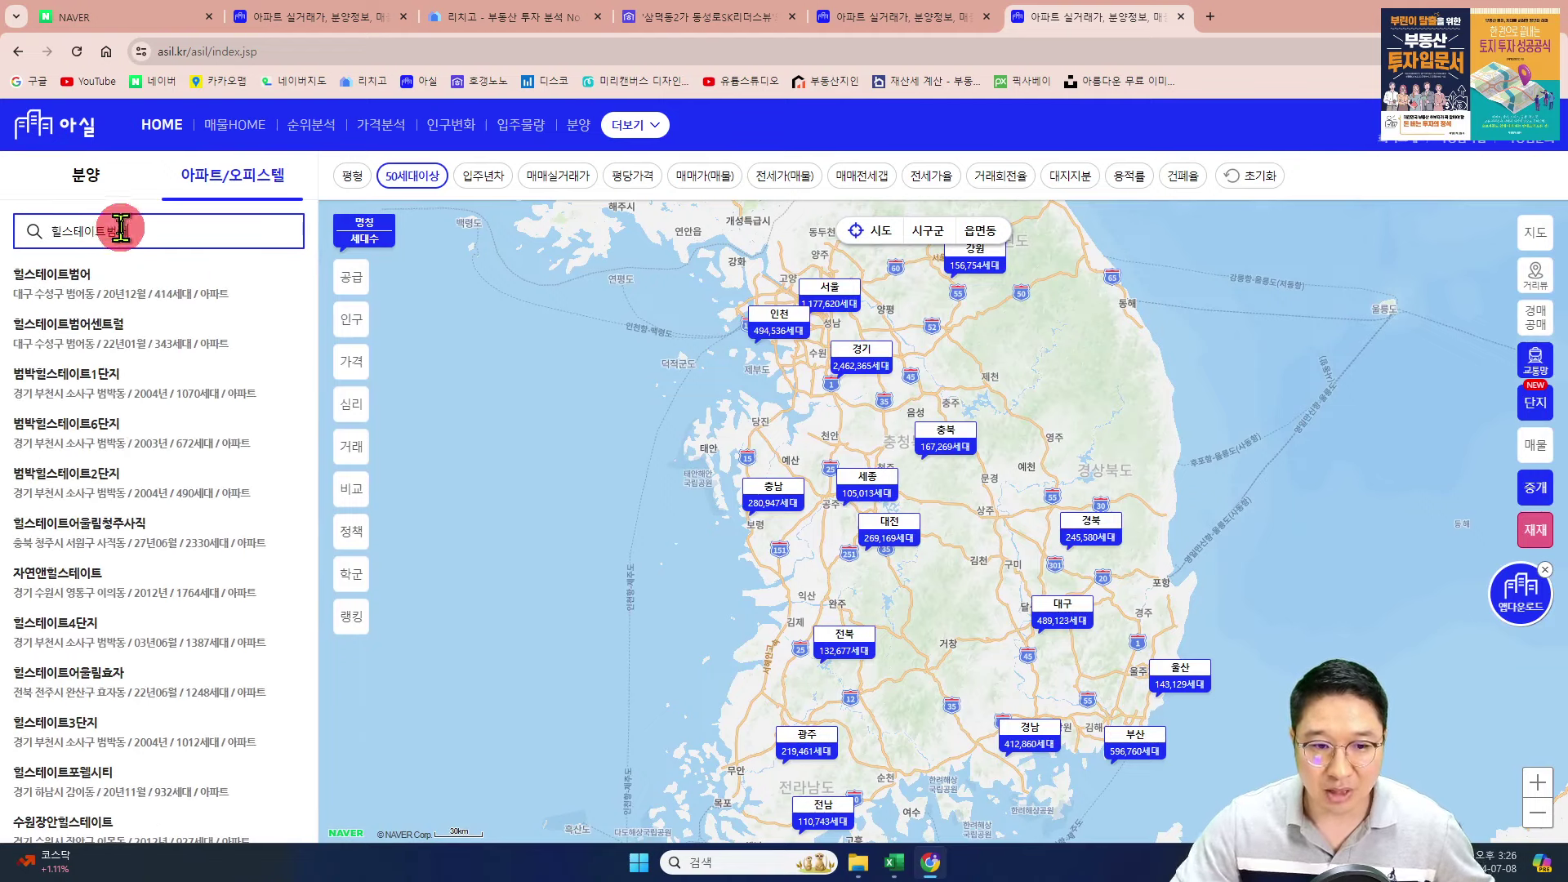
{"action": "left_click", "coordinate": [65, 278]}
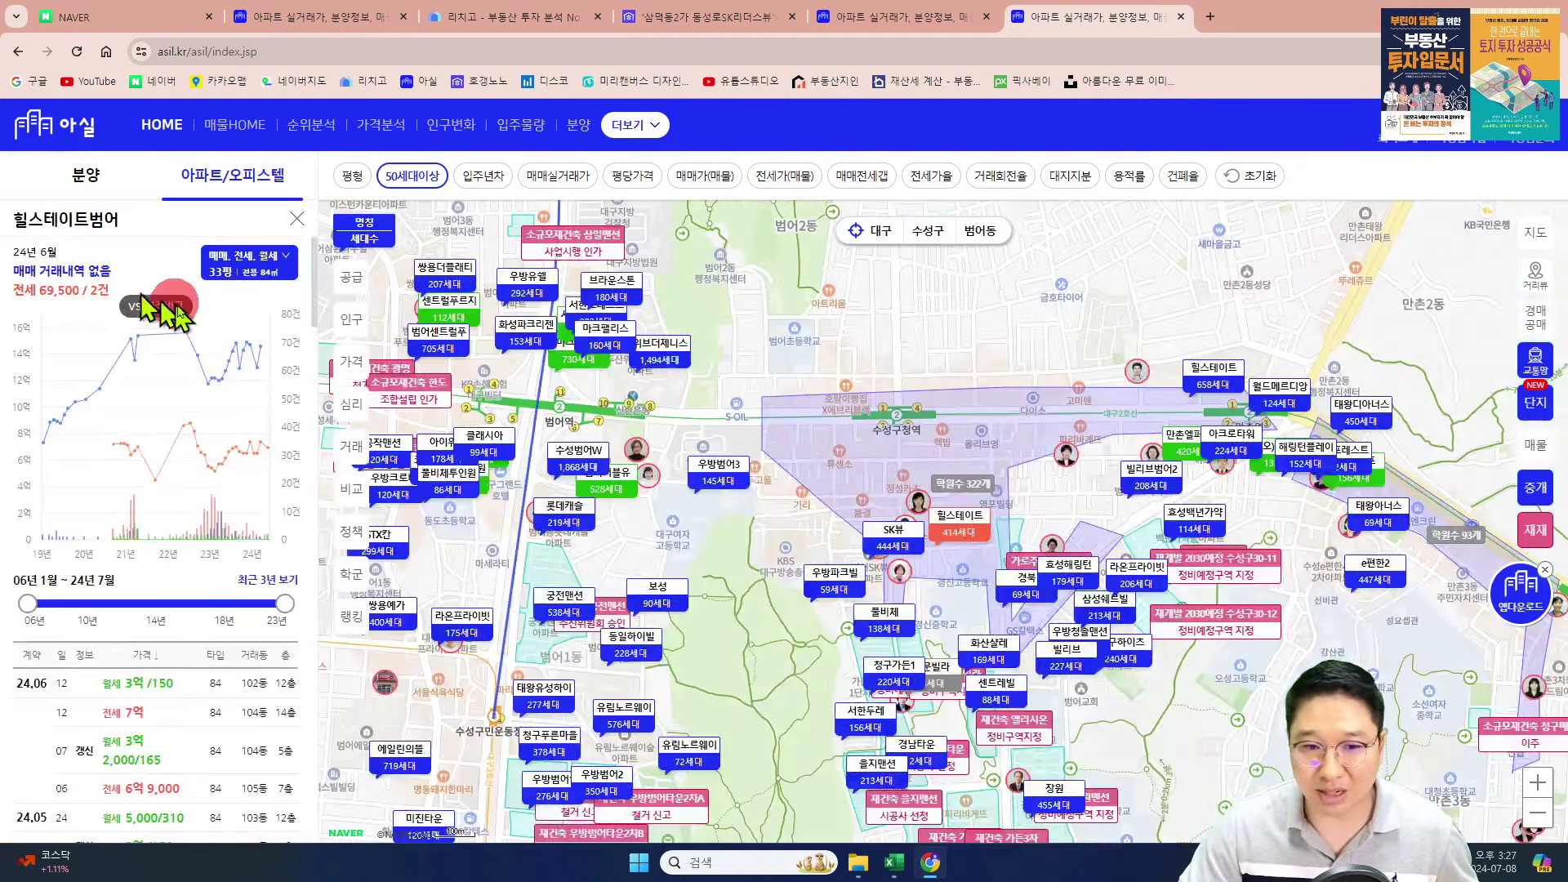
- Open the full transaction history of 힐스테이트범어, showing only sales sorted by price
{"action": "scroll", "coordinate": [175, 551], "scroll_direction": "down", "scroll_amount": 5}
{"action": "left_click", "coordinate": [186, 593]}
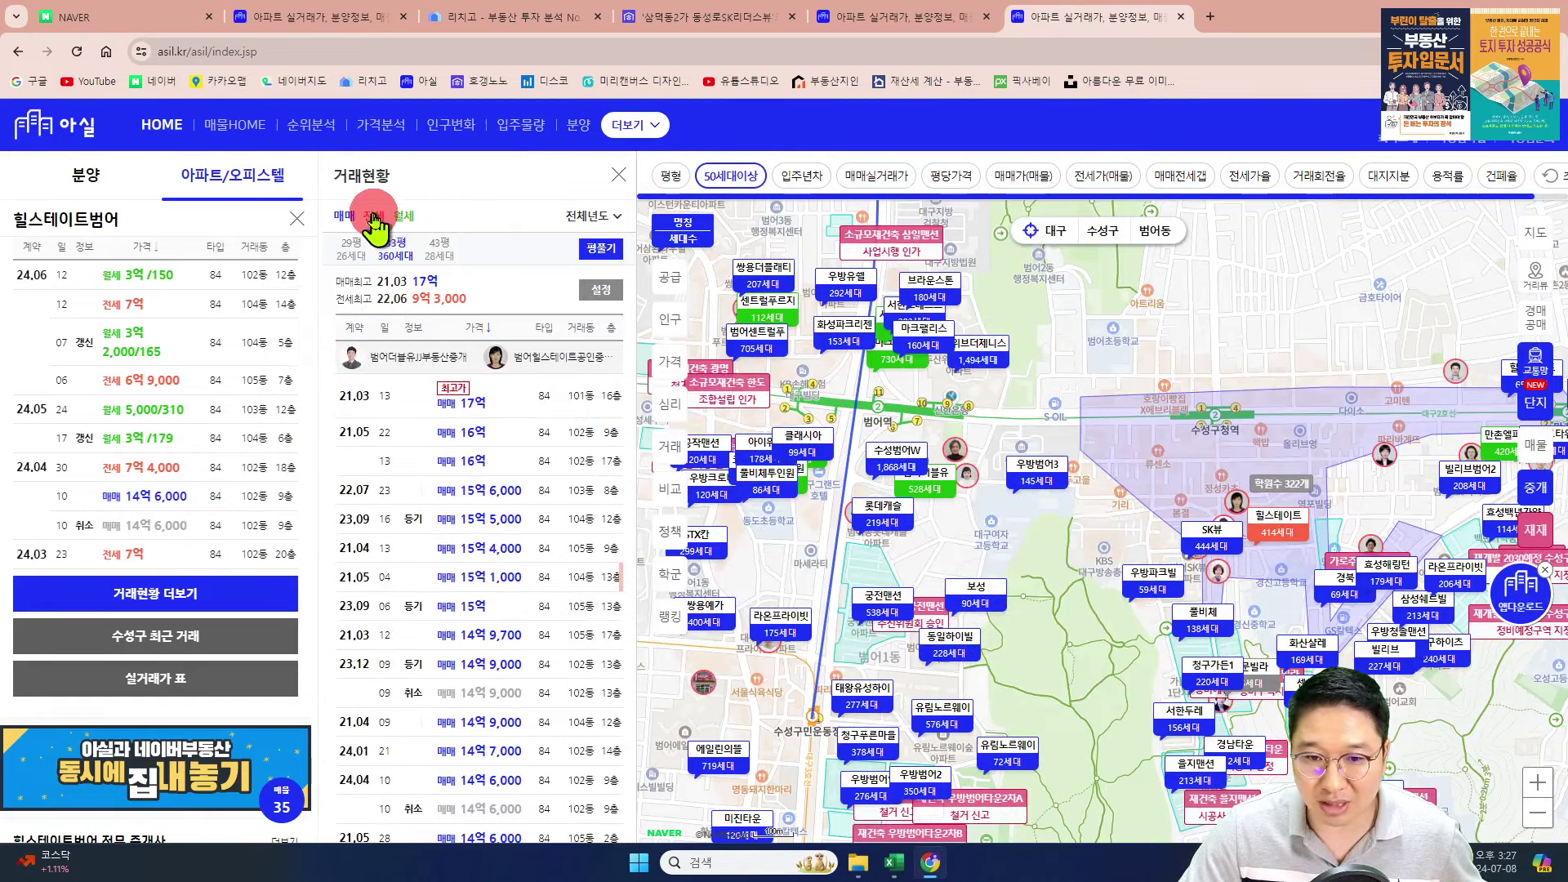
{"action": "left_click", "coordinate": [344, 216]}
{"action": "left_click", "coordinate": [472, 331]}
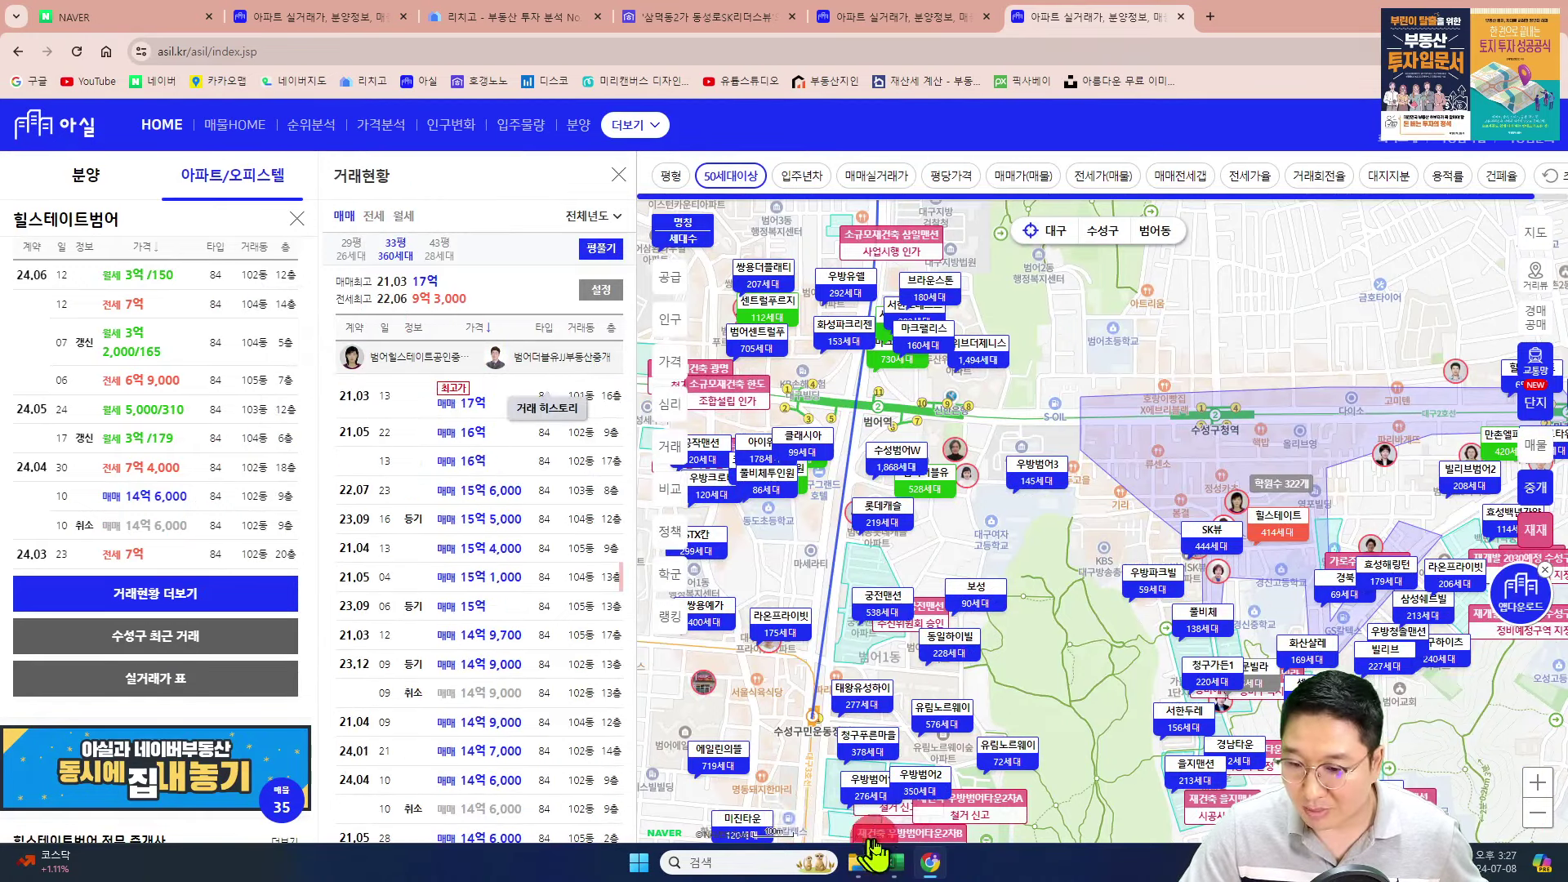
- Return to the Excel price sheet and check the fair price cell D14 for 힐스테이트범어
{"action": "mouse_move", "coordinate": [894, 862]}
{"action": "left_click", "coordinate": [972, 735]}
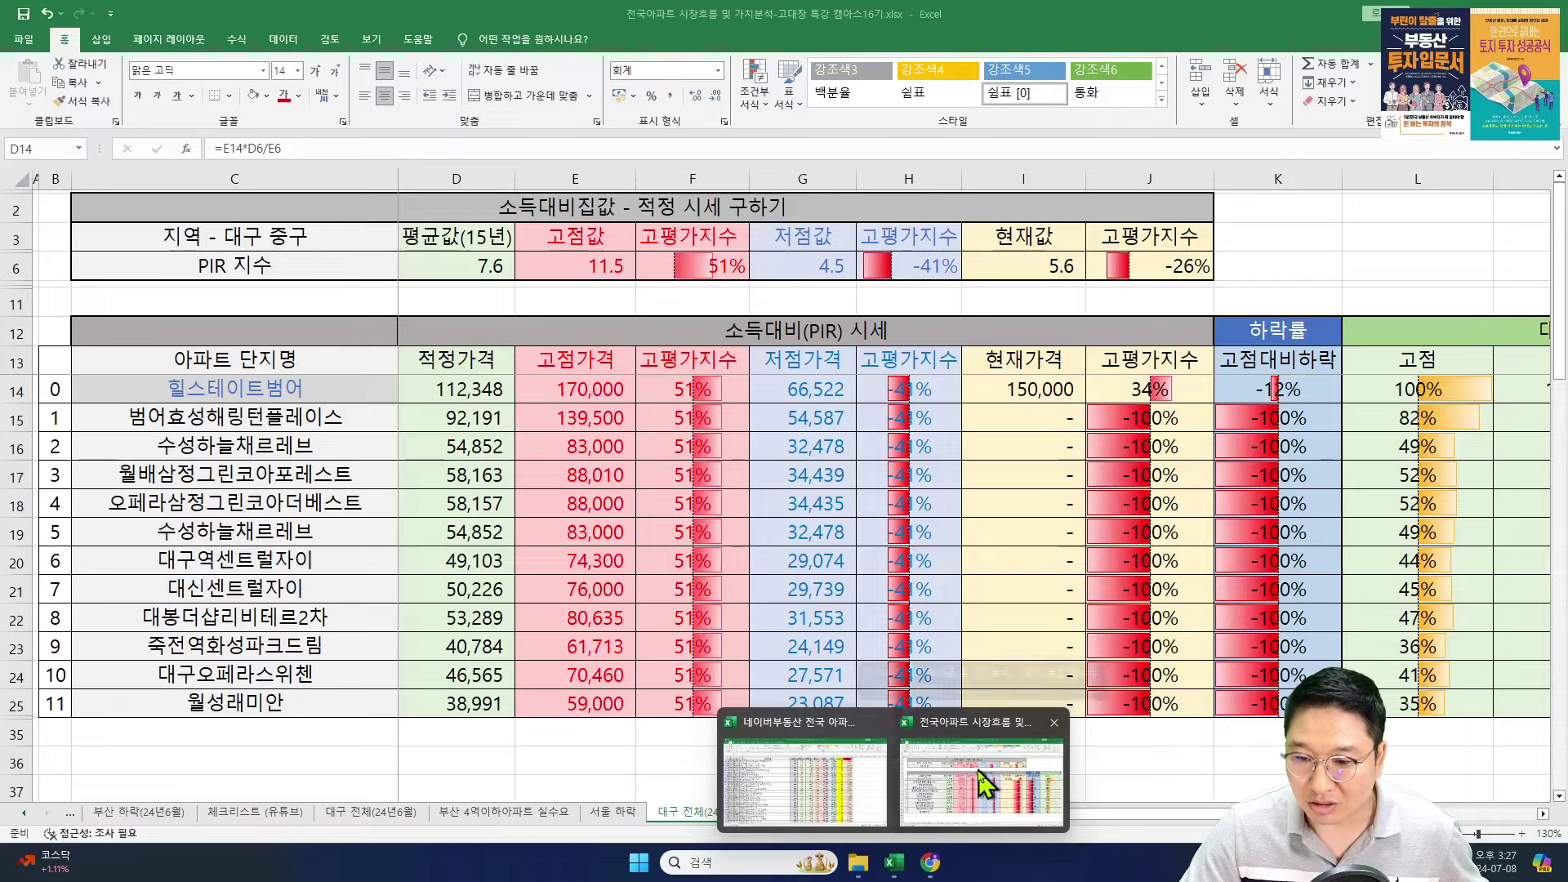
{"action": "left_click", "coordinate": [392, 506]}
{"action": "left_click", "coordinate": [462, 395]}
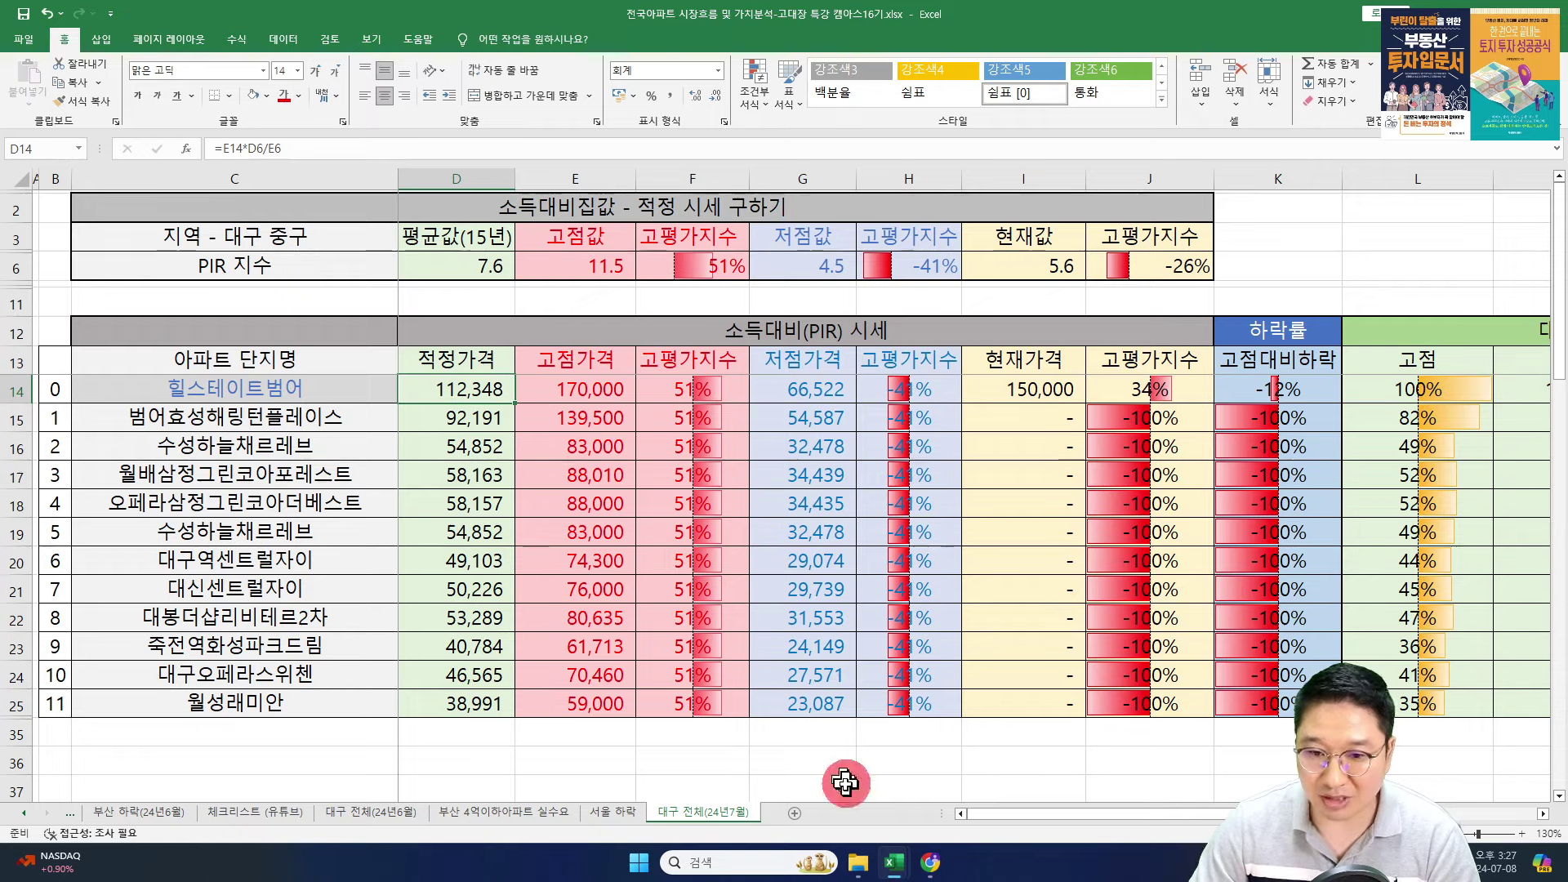
- Back in Asil, sort the 힐스테이트범어 sales by contract date and review the transactions from 2023 and earlier
{"action": "left_click", "coordinate": [931, 862]}
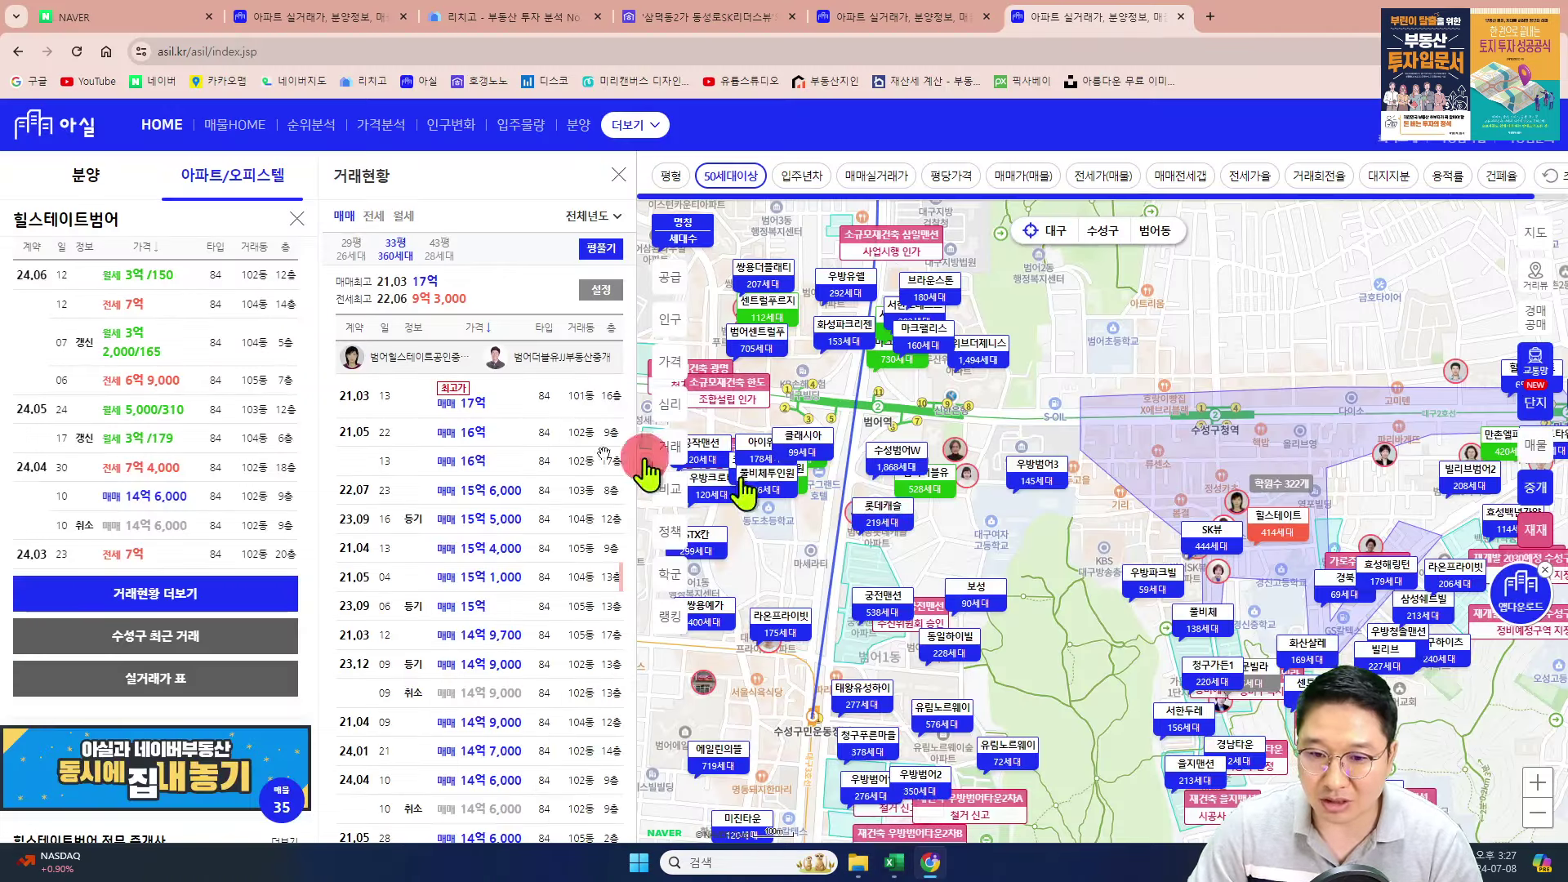
{"action": "scroll", "coordinate": [262, 445], "scroll_direction": "up", "scroll_amount": 5}
{"action": "left_click", "coordinate": [477, 329]}
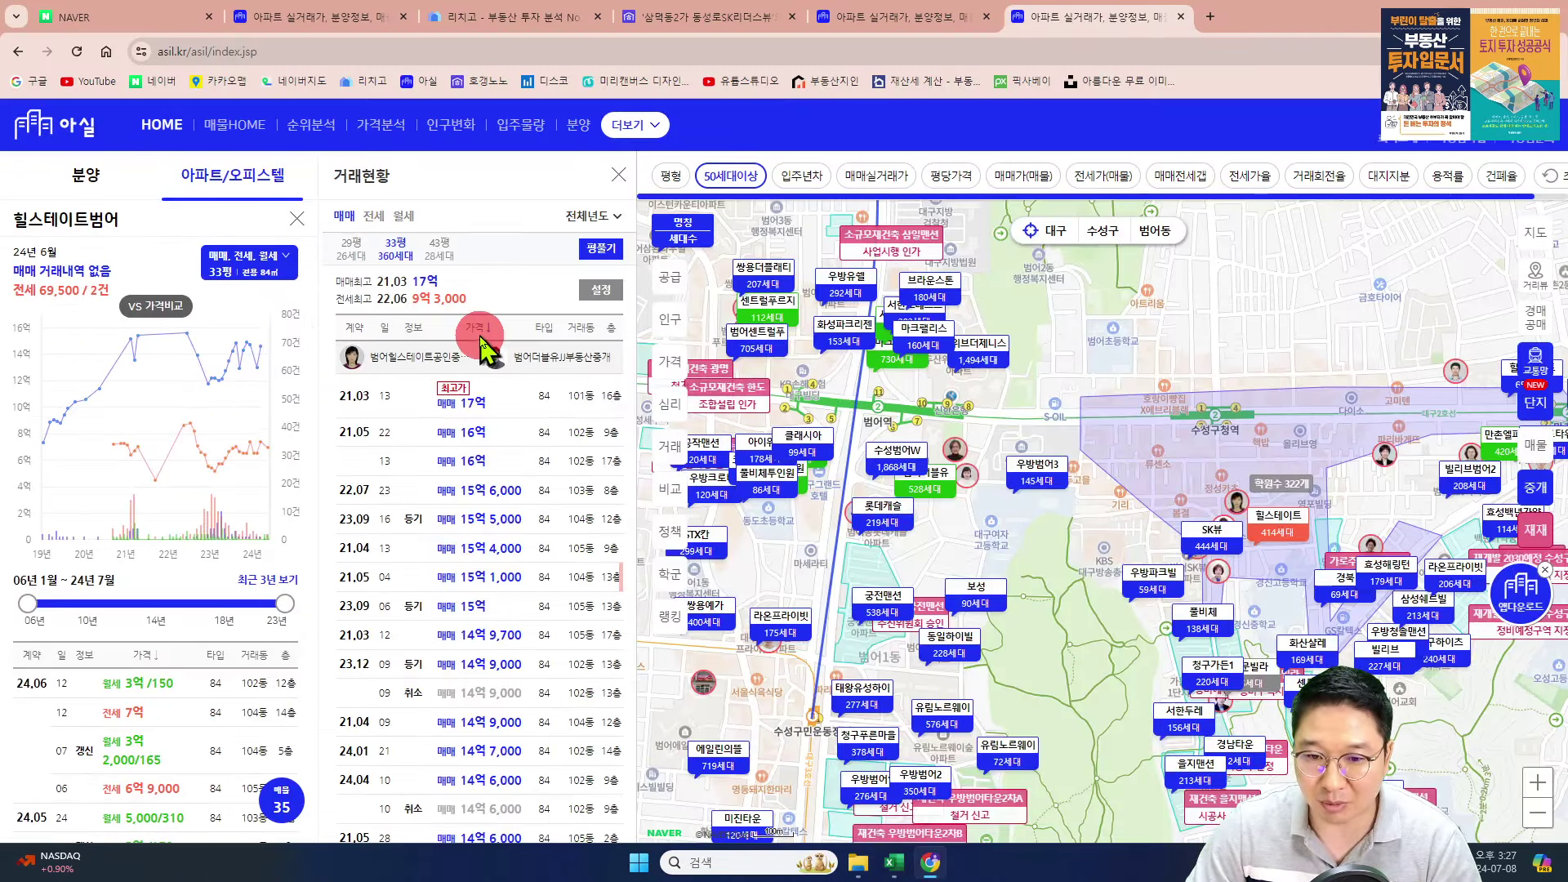
{"action": "scroll", "coordinate": [458, 408], "scroll_direction": "down", "scroll_amount": 4}
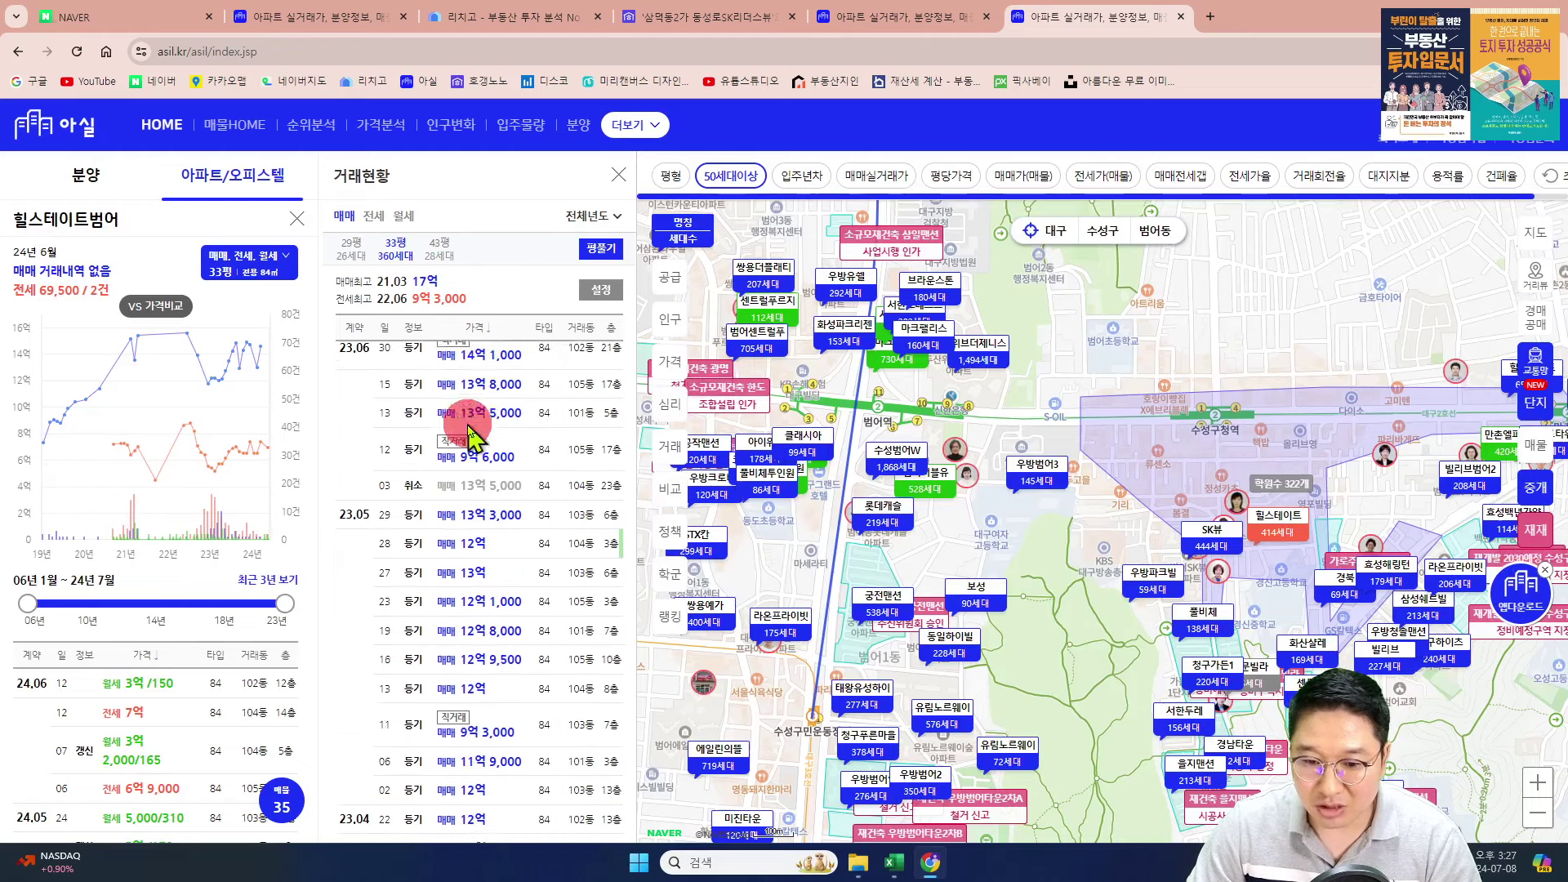
{"action": "scroll", "coordinate": [490, 424], "scroll_direction": "down", "scroll_amount": 8}
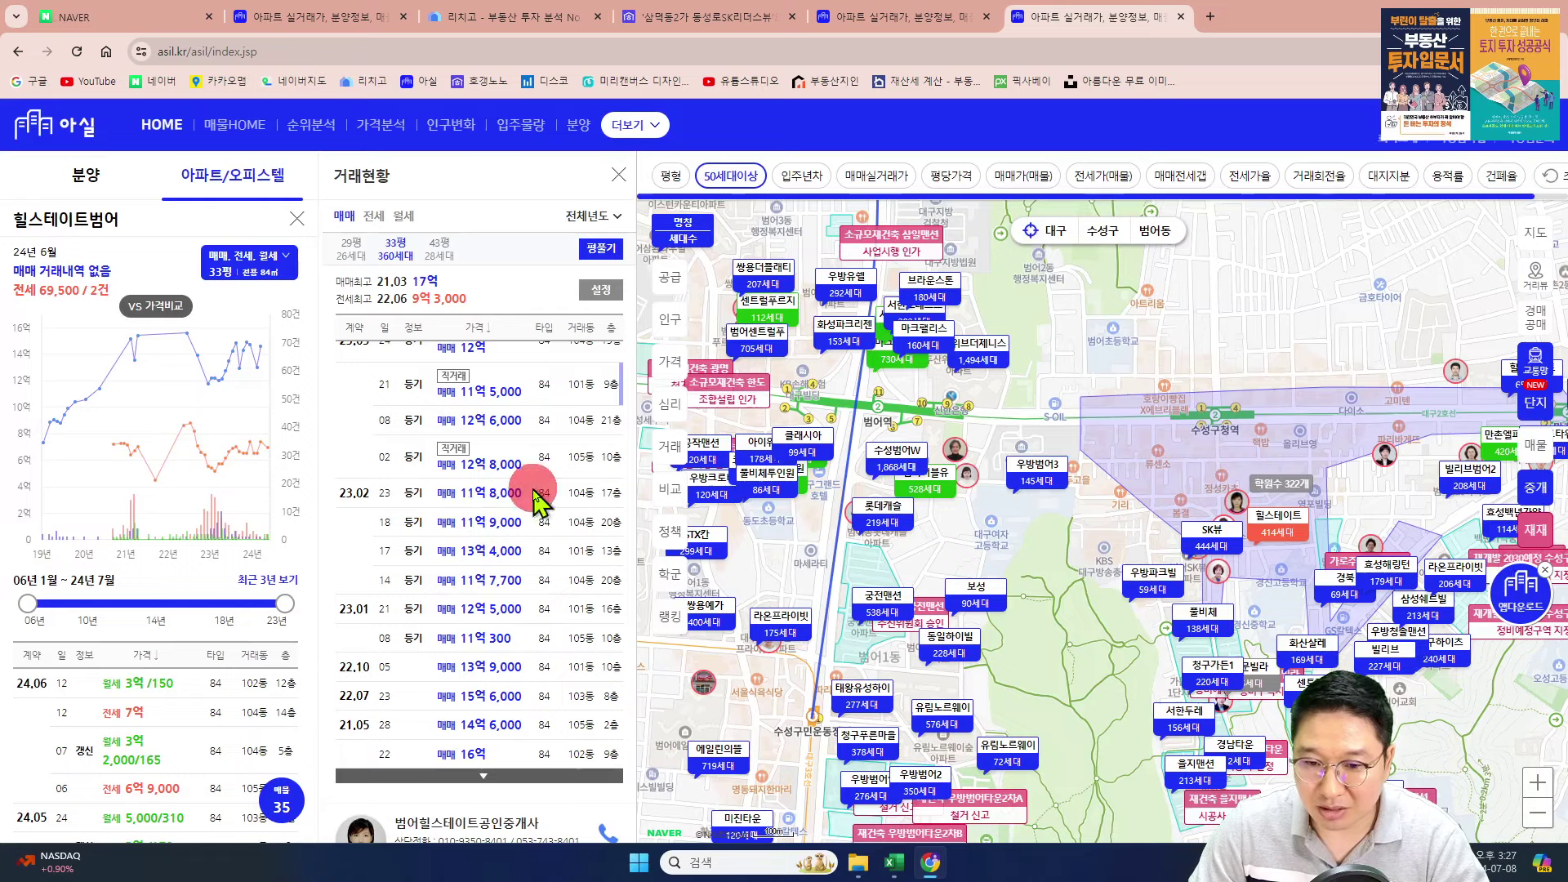
{"action": "scroll", "coordinate": [541, 438], "scroll_direction": "up", "scroll_amount": 2}
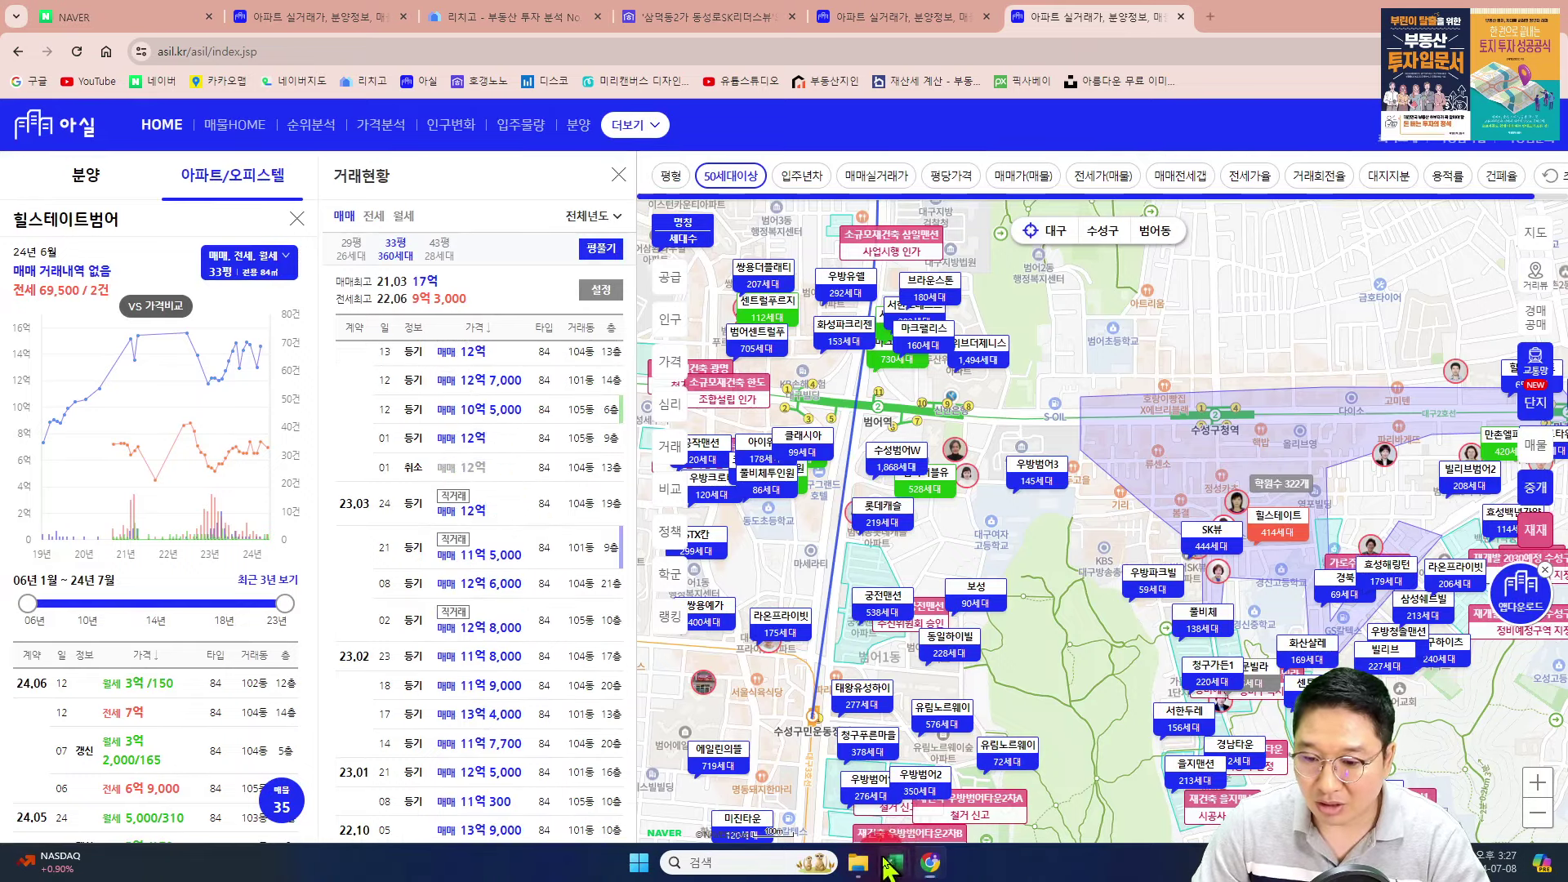
- Compare the fair price of 힐스테이트범어 in the Excel sheet with its sale history in Asil
{"action": "mouse_move", "coordinate": [894, 861]}
{"action": "left_click", "coordinate": [967, 764]}
{"action": "left_click", "coordinate": [431, 388]}
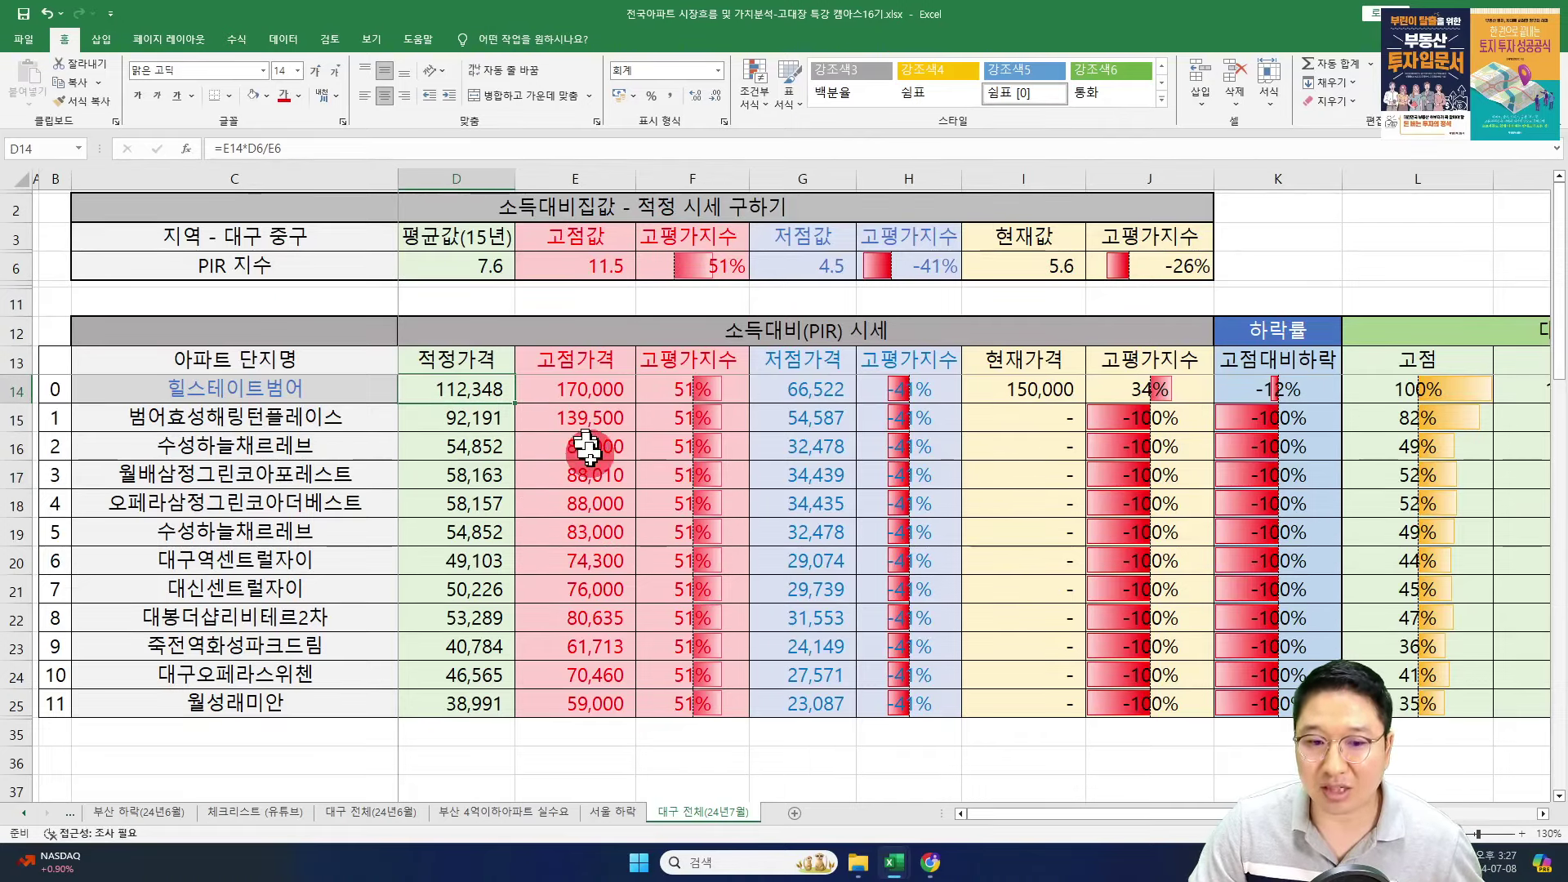
{"action": "mouse_move", "coordinate": [930, 862]}
{"action": "left_click", "coordinate": [996, 780]}
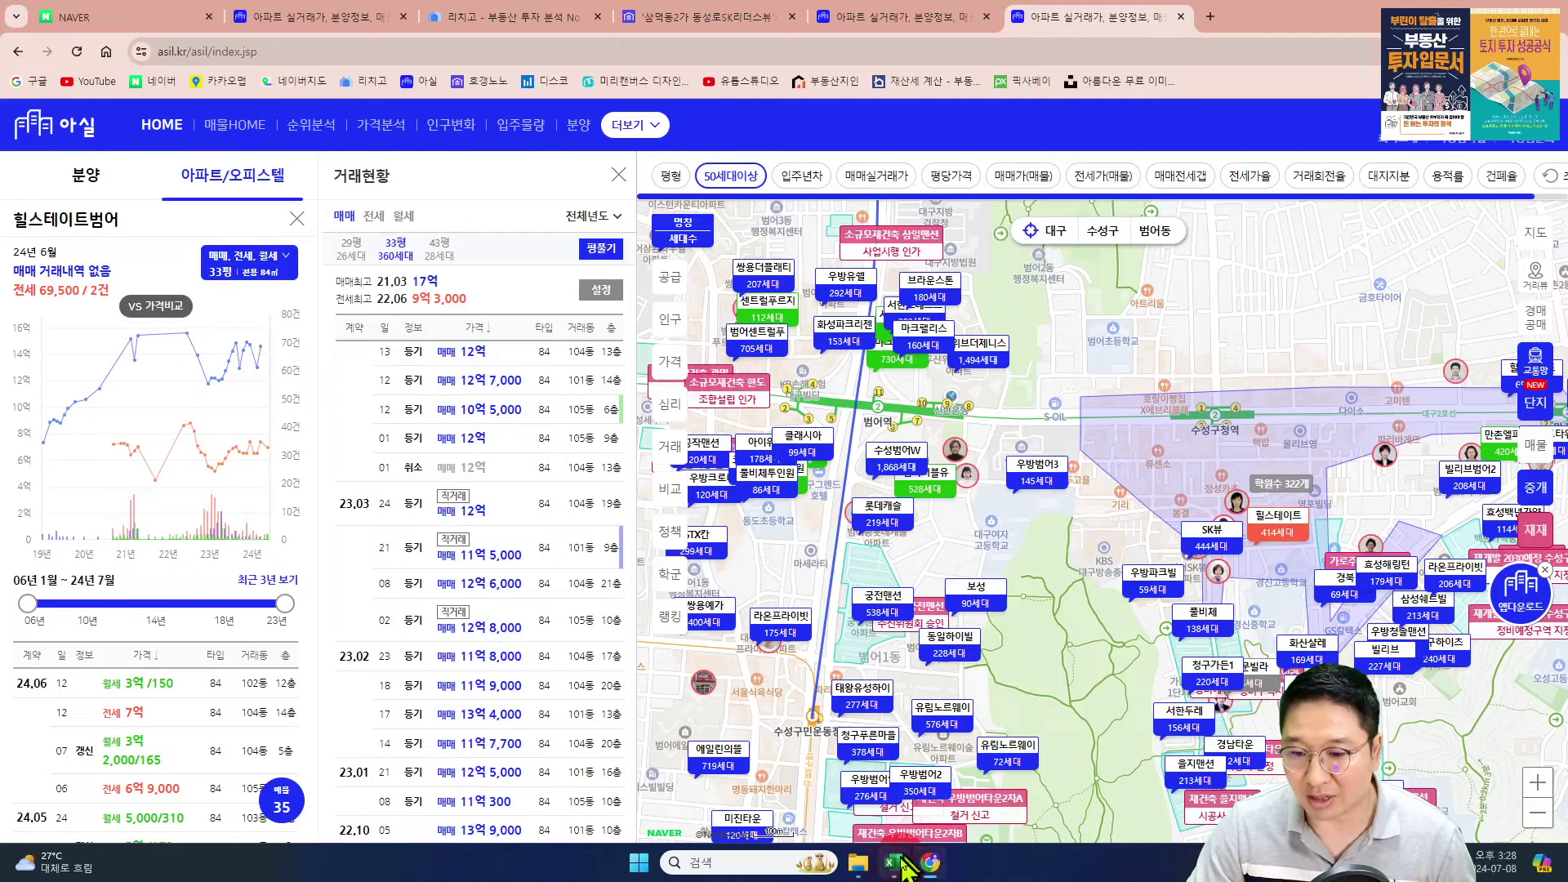
{"action": "mouse_move", "coordinate": [895, 862]}
{"action": "left_click", "coordinate": [984, 789]}
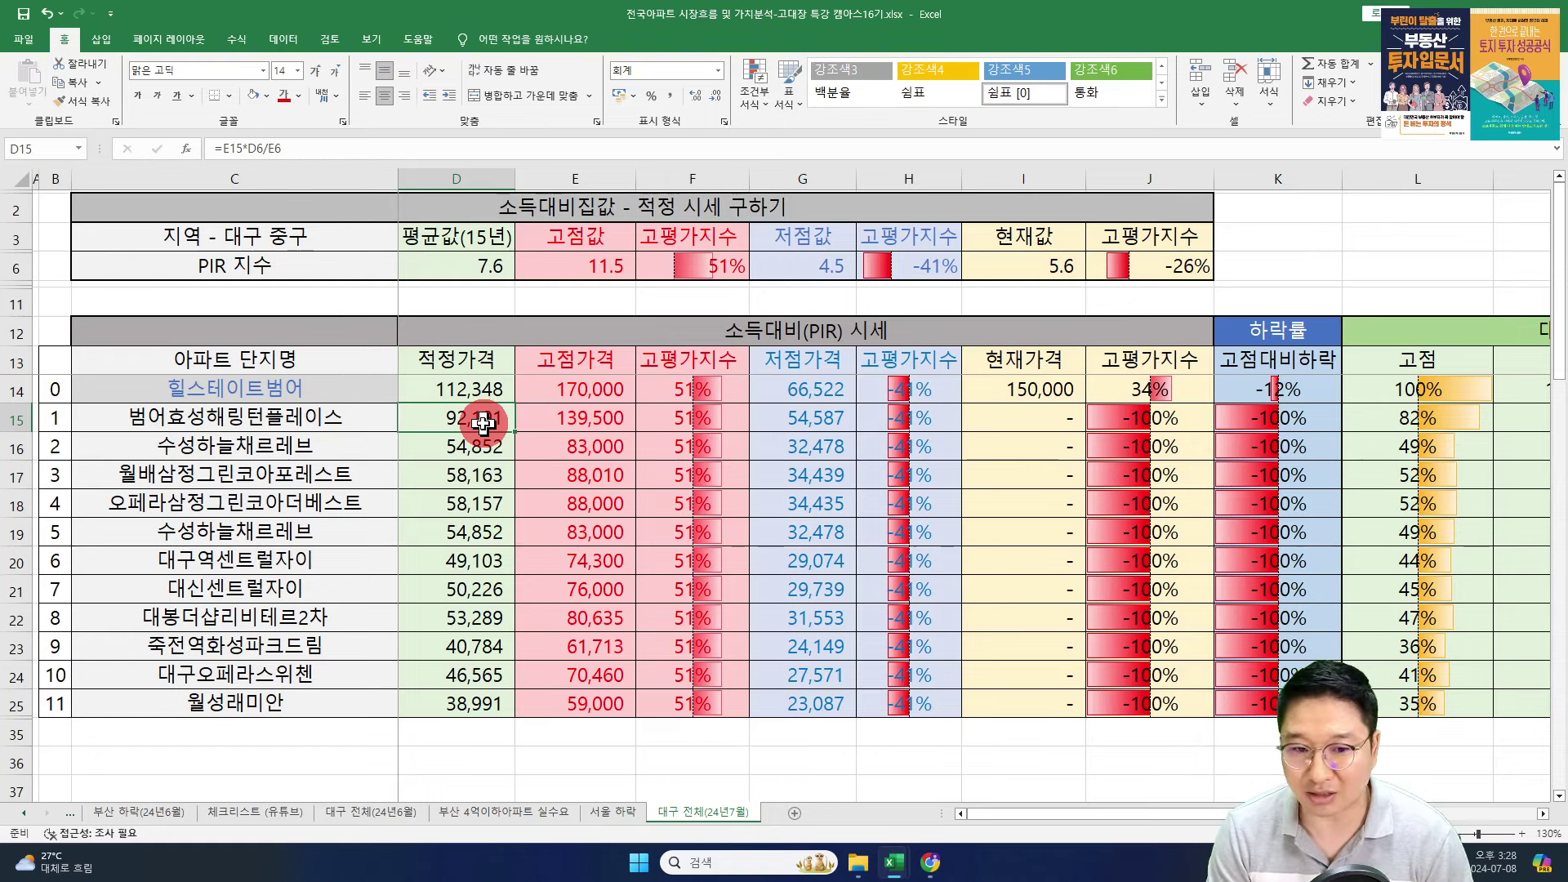
{"action": "left_click", "coordinate": [435, 394]}
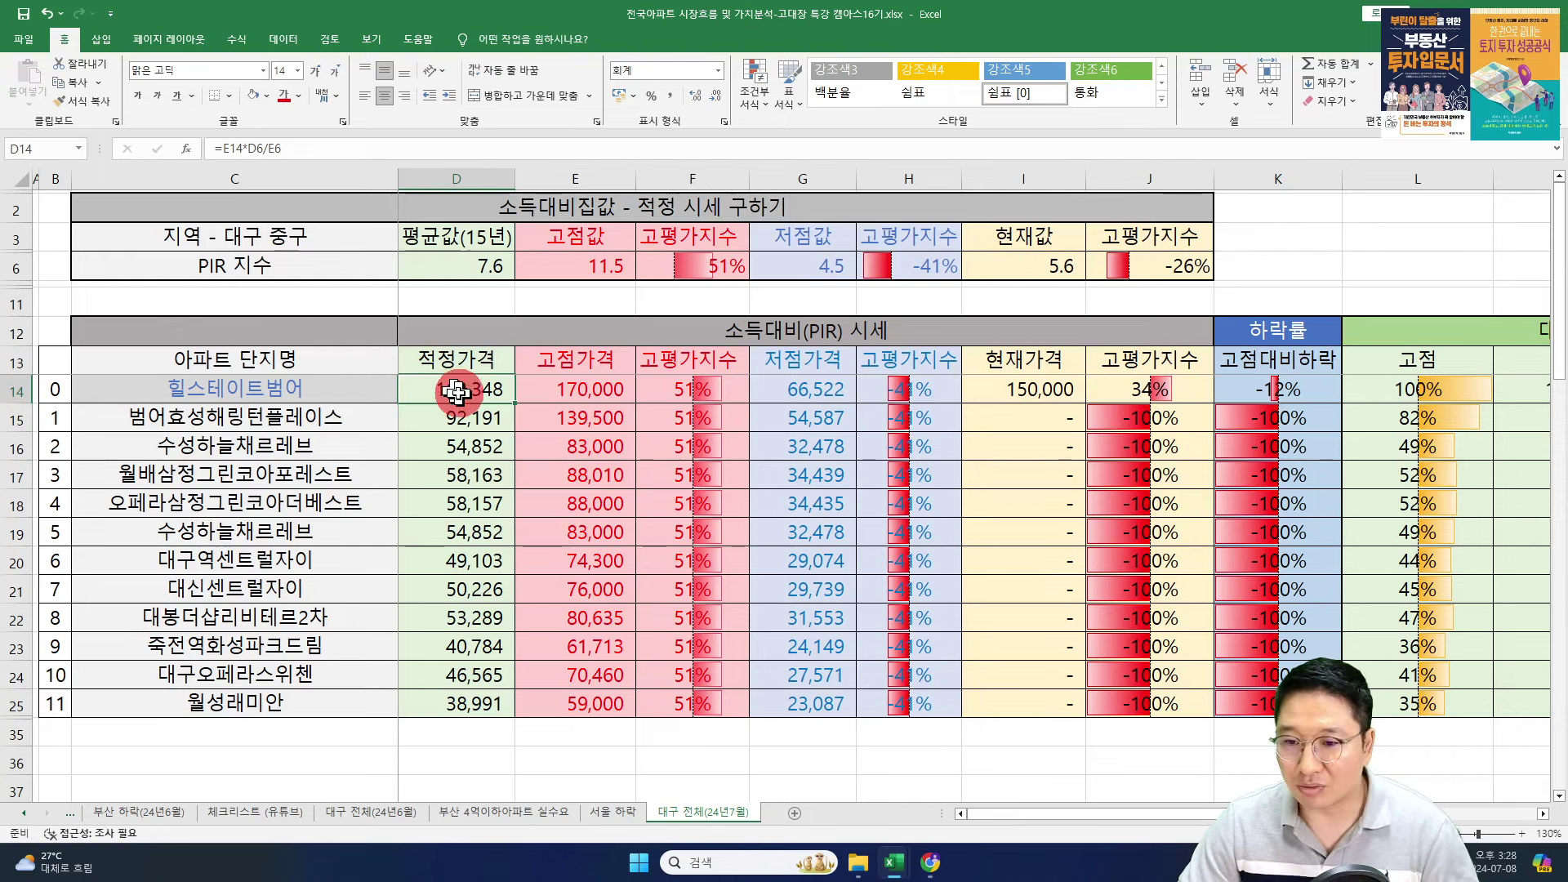
- Review the 힐스테이트범어 row from its price and overvaluation columns through the 대장대비시세 columns and back to its peak price
{"action": "key", "text": "Right"}
{"action": "key", "text": "Right"}
{"action": "key", "text": "Right"}
{"action": "key", "text": "Right"}
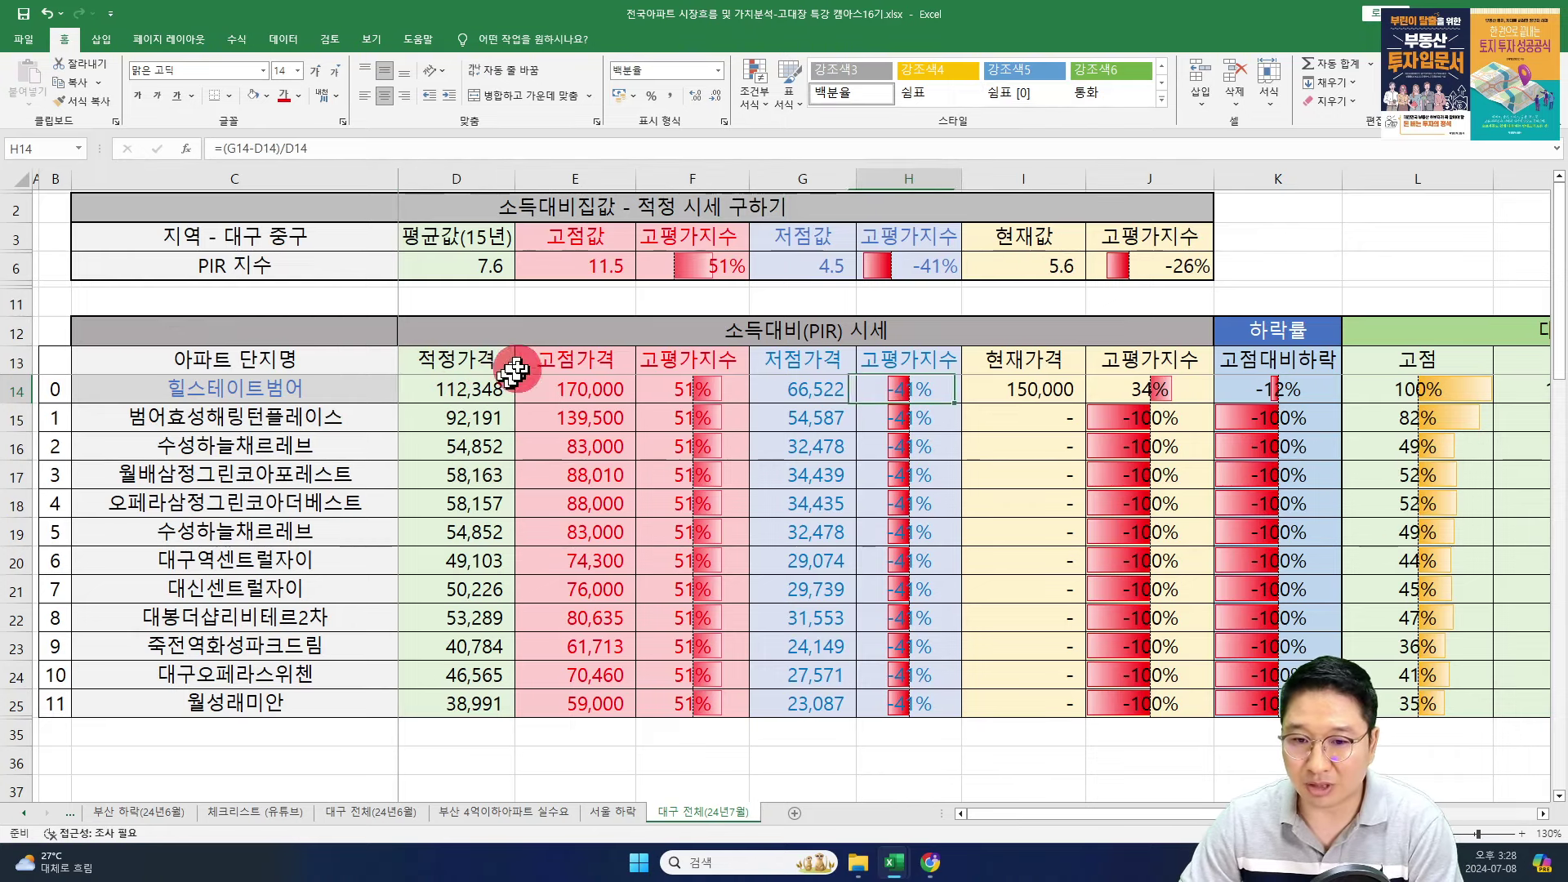
{"action": "key", "text": "Right"}
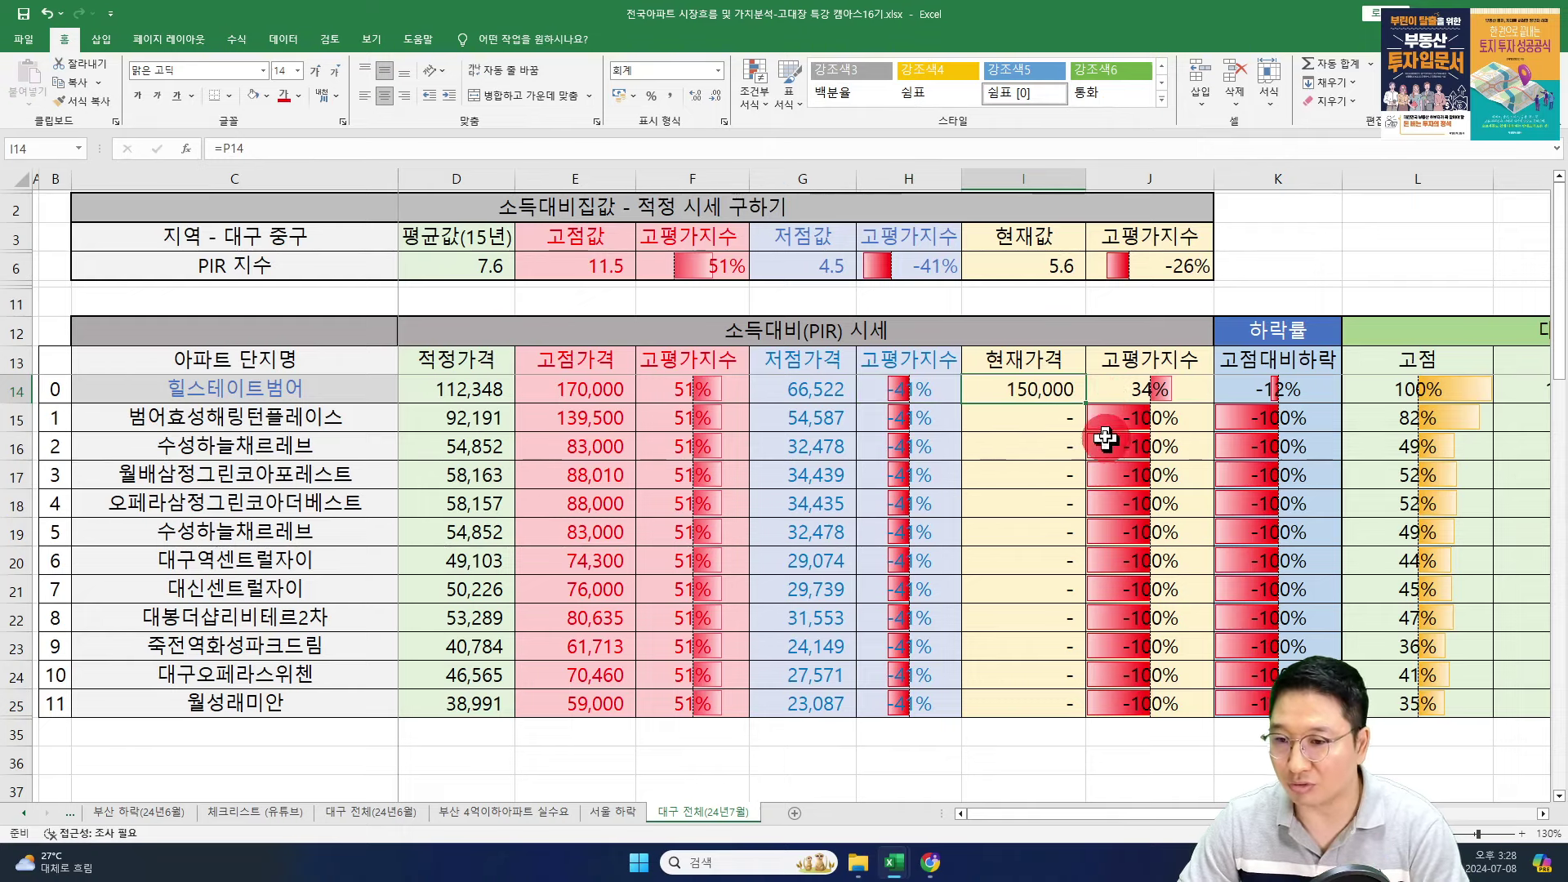
{"action": "key", "text": "Right"}
{"action": "key", "text": "Right"}
{"action": "key", "text": "Right"}
{"action": "key", "text": "Right"}
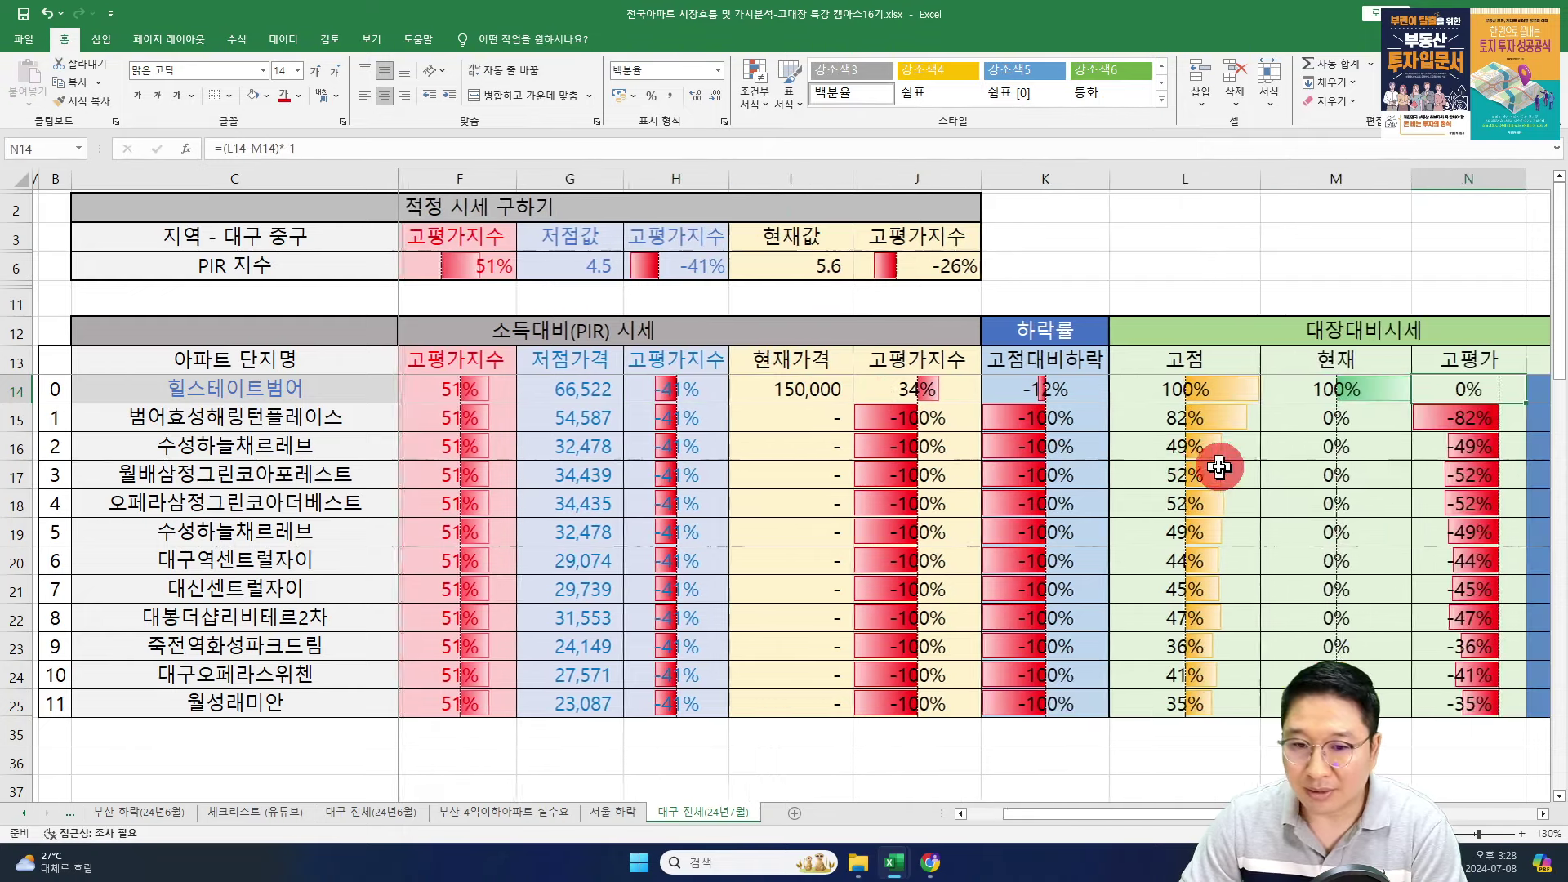
{"action": "key", "text": "Left"}
{"action": "key", "text": "Left"}
{"action": "key", "text": "Left"}
{"action": "key", "text": "Left"}
{"action": "key", "text": "Left"}
{"action": "key", "text": "Left"}
{"action": "key", "text": "Left"}
{"action": "key", "text": "Left"}
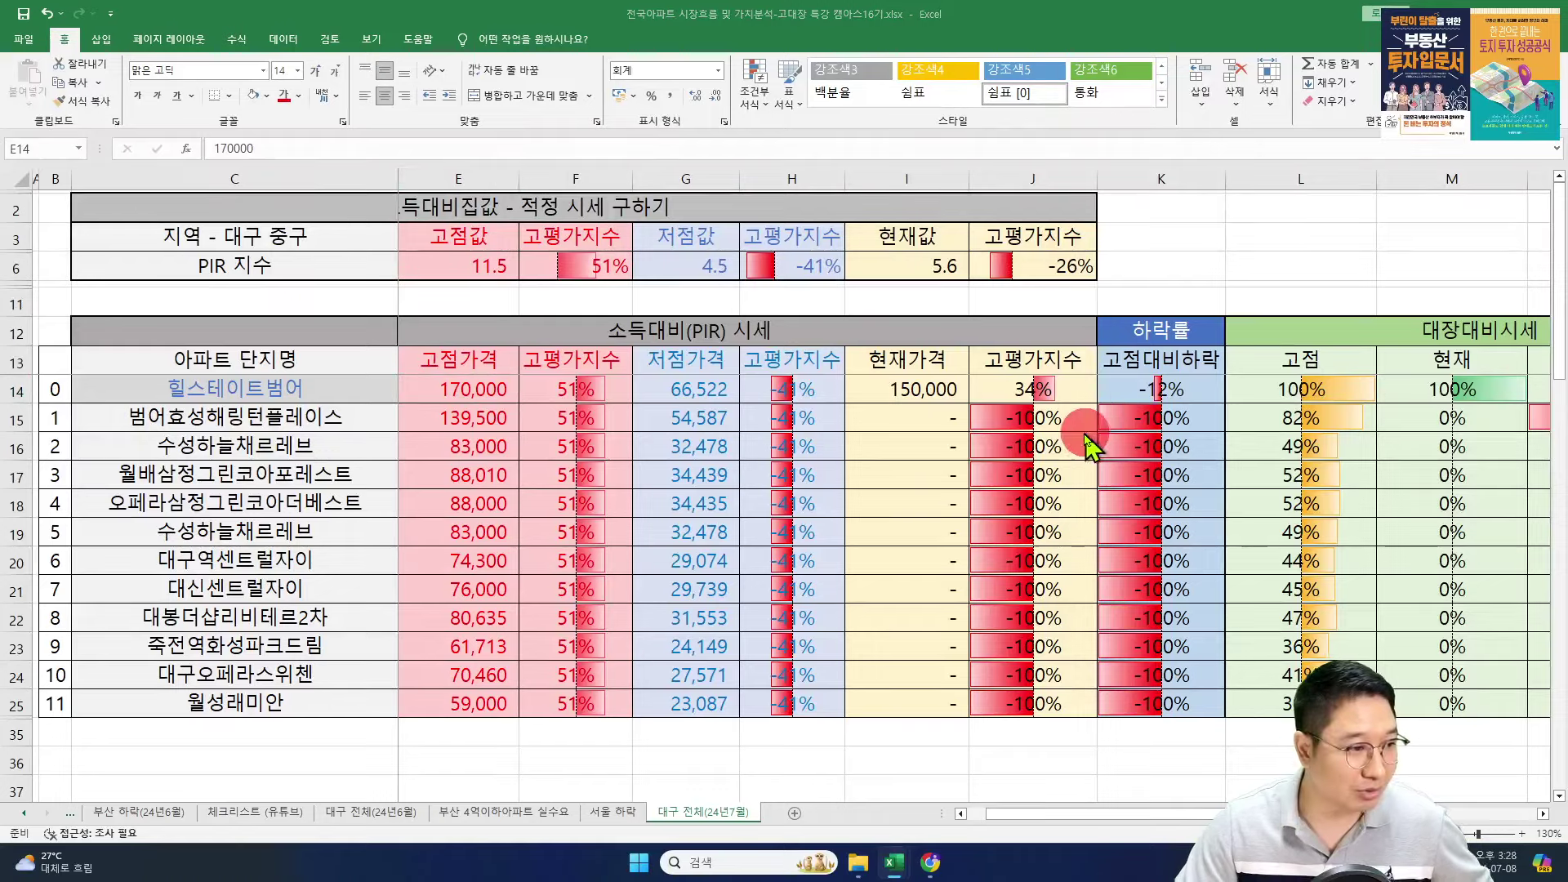
- Switch to Richgo in the browser and set the district-level market analysis to 대구 중구
{"action": "key", "text": "alt+Tab"}
{"action": "left_click", "coordinate": [441, 16]}
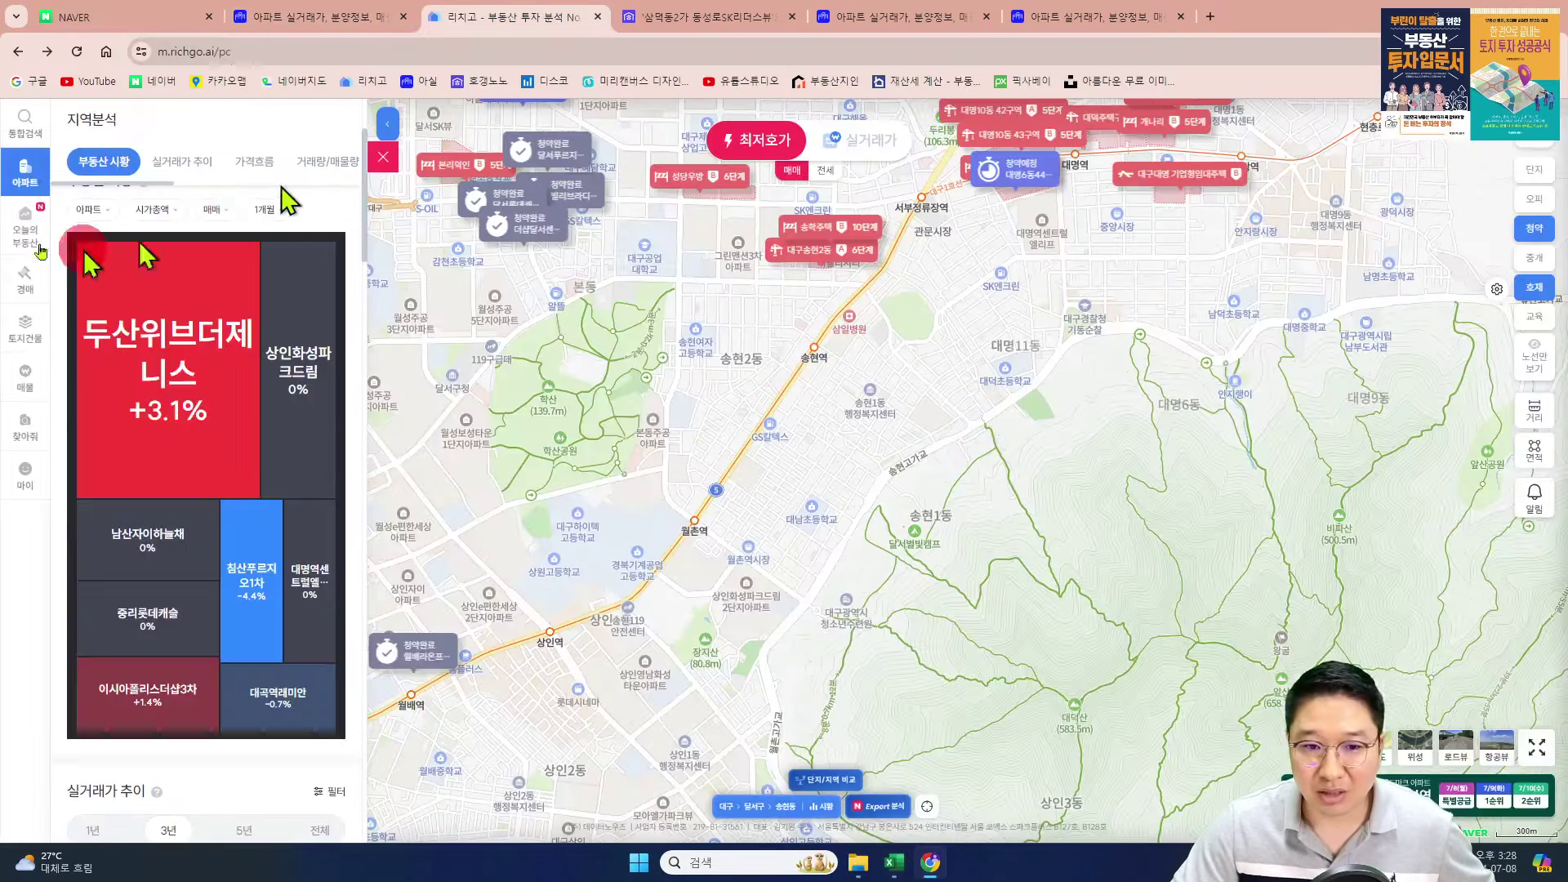
{"action": "scroll", "coordinate": [221, 258], "scroll_direction": "up", "scroll_amount": 1}
{"action": "scroll", "coordinate": [217, 257], "scroll_direction": "up", "scroll_amount": 2}
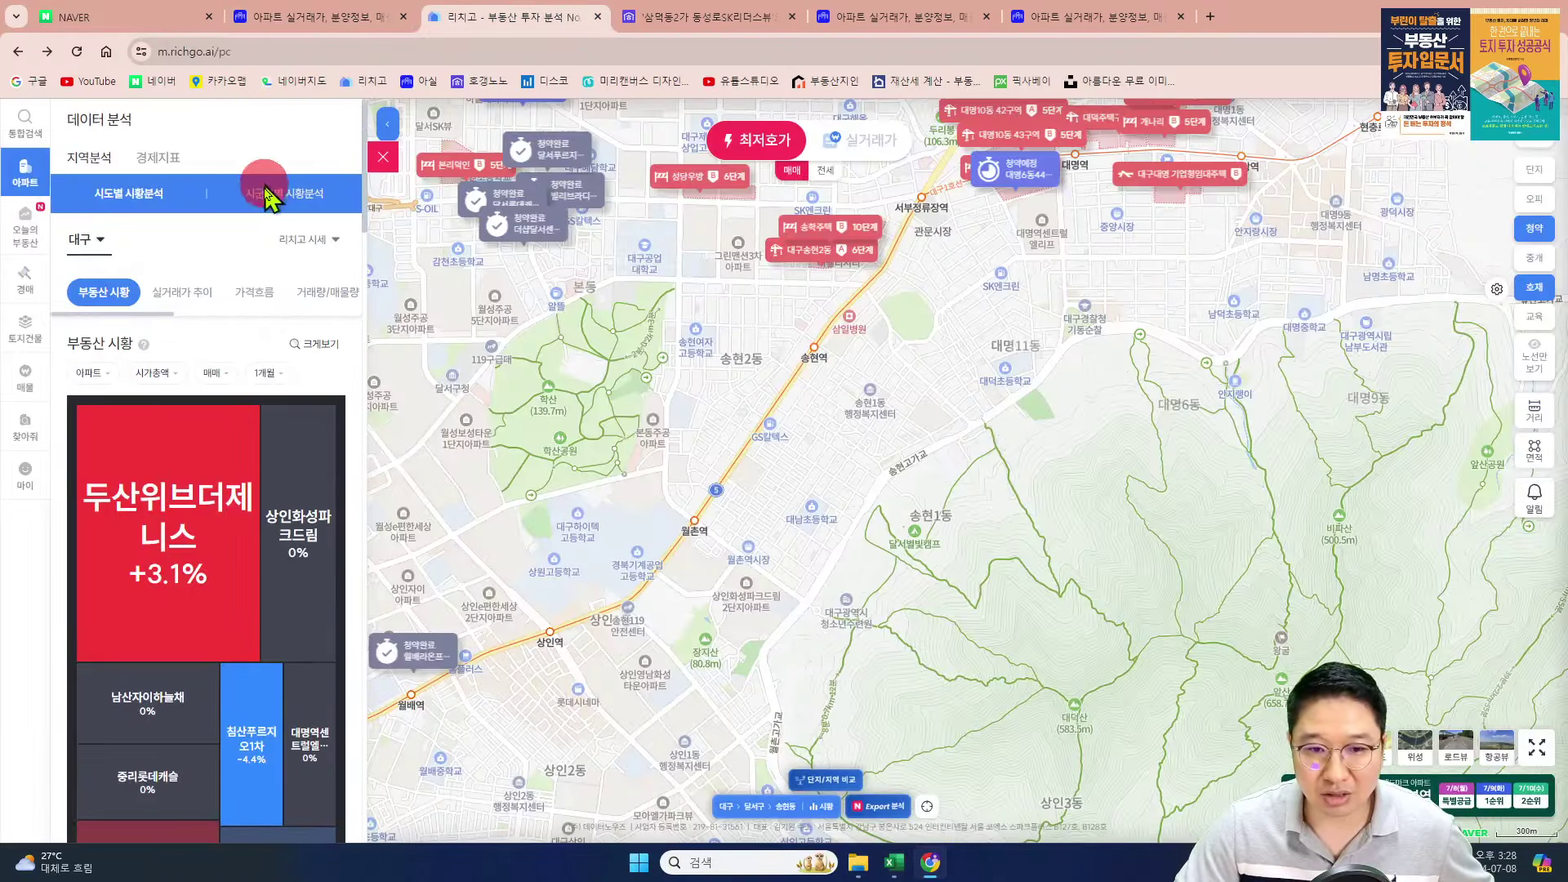
{"action": "left_click", "coordinate": [155, 241]}
{"action": "left_click", "coordinate": [155, 242]}
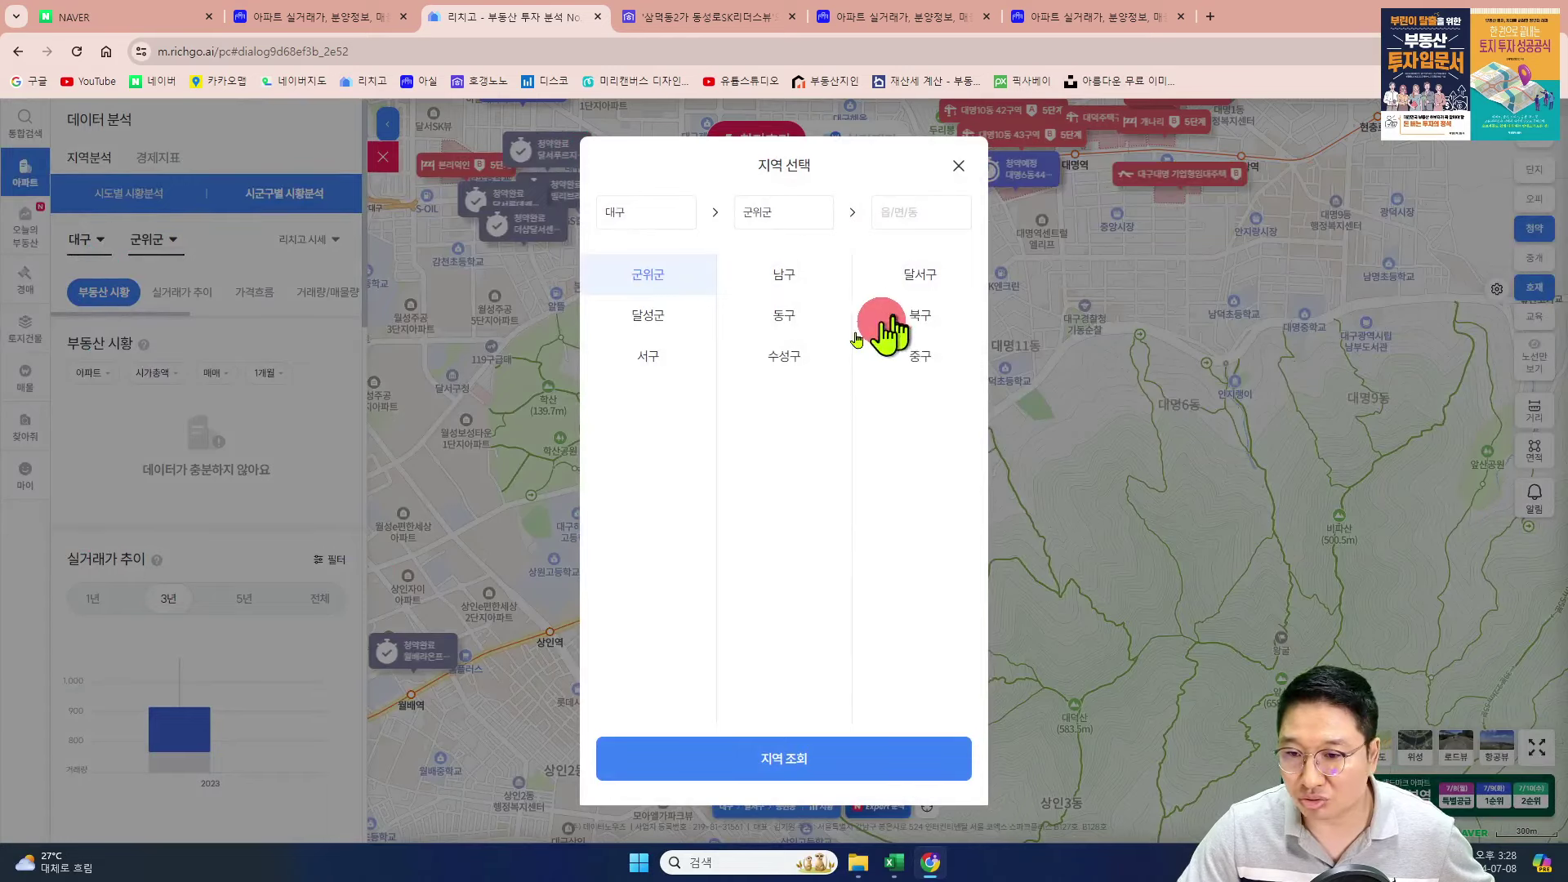
{"action": "left_click", "coordinate": [908, 359]}
{"action": "left_click", "coordinate": [789, 758]}
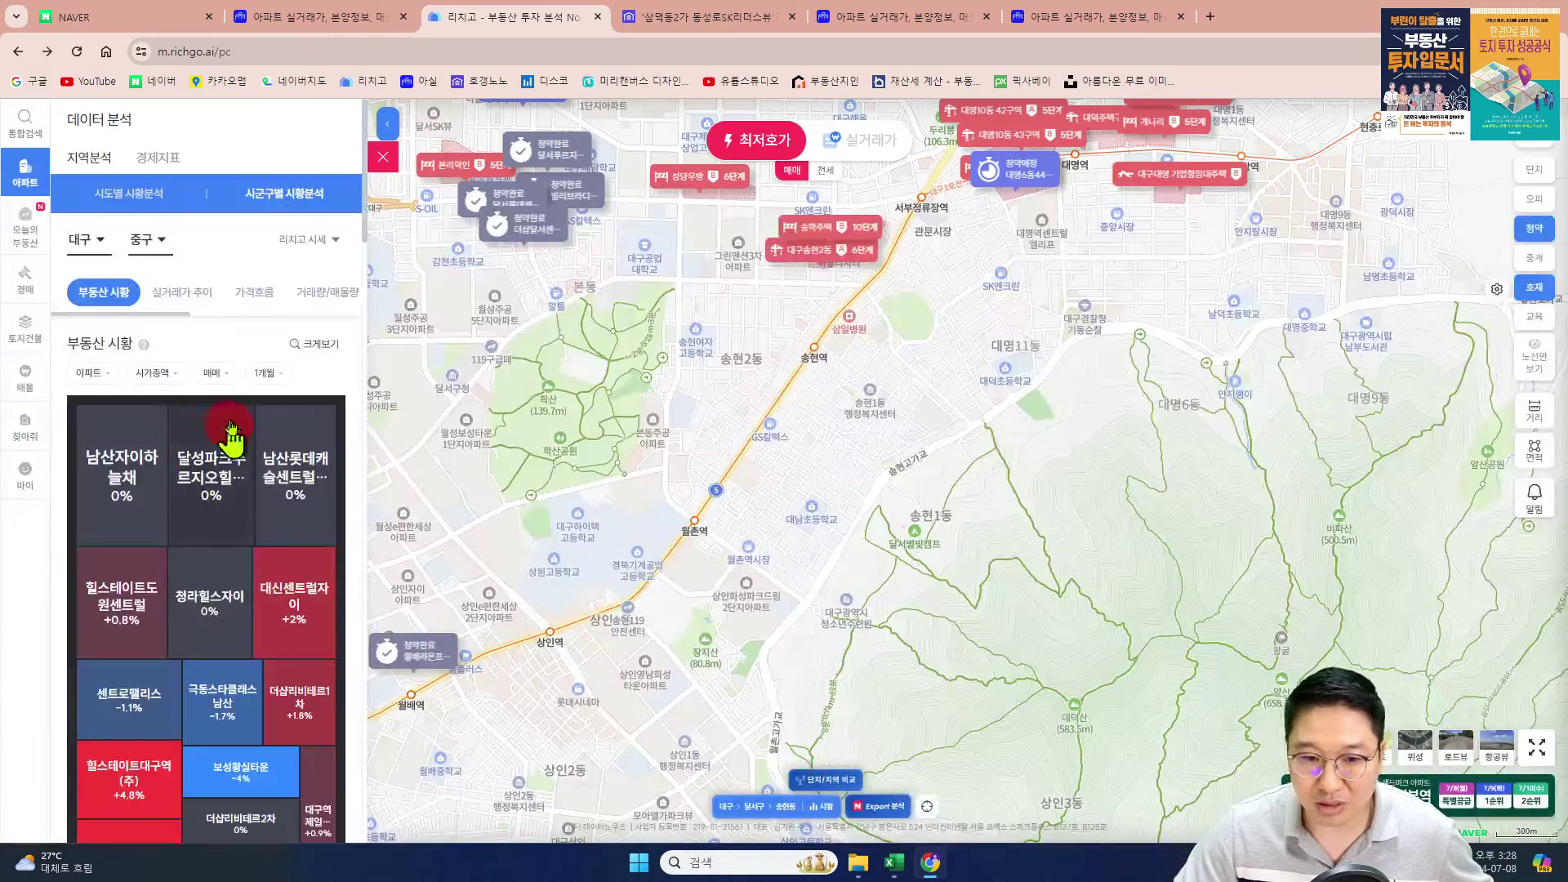
- Find the 소득대비 저평가 chart for 대구 중구 and examine its 10-year trend
{"action": "scroll", "coordinate": [245, 425], "scroll_direction": "down", "scroll_amount": 6}
{"action": "scroll", "coordinate": [270, 417], "scroll_direction": "down", "scroll_amount": 15}
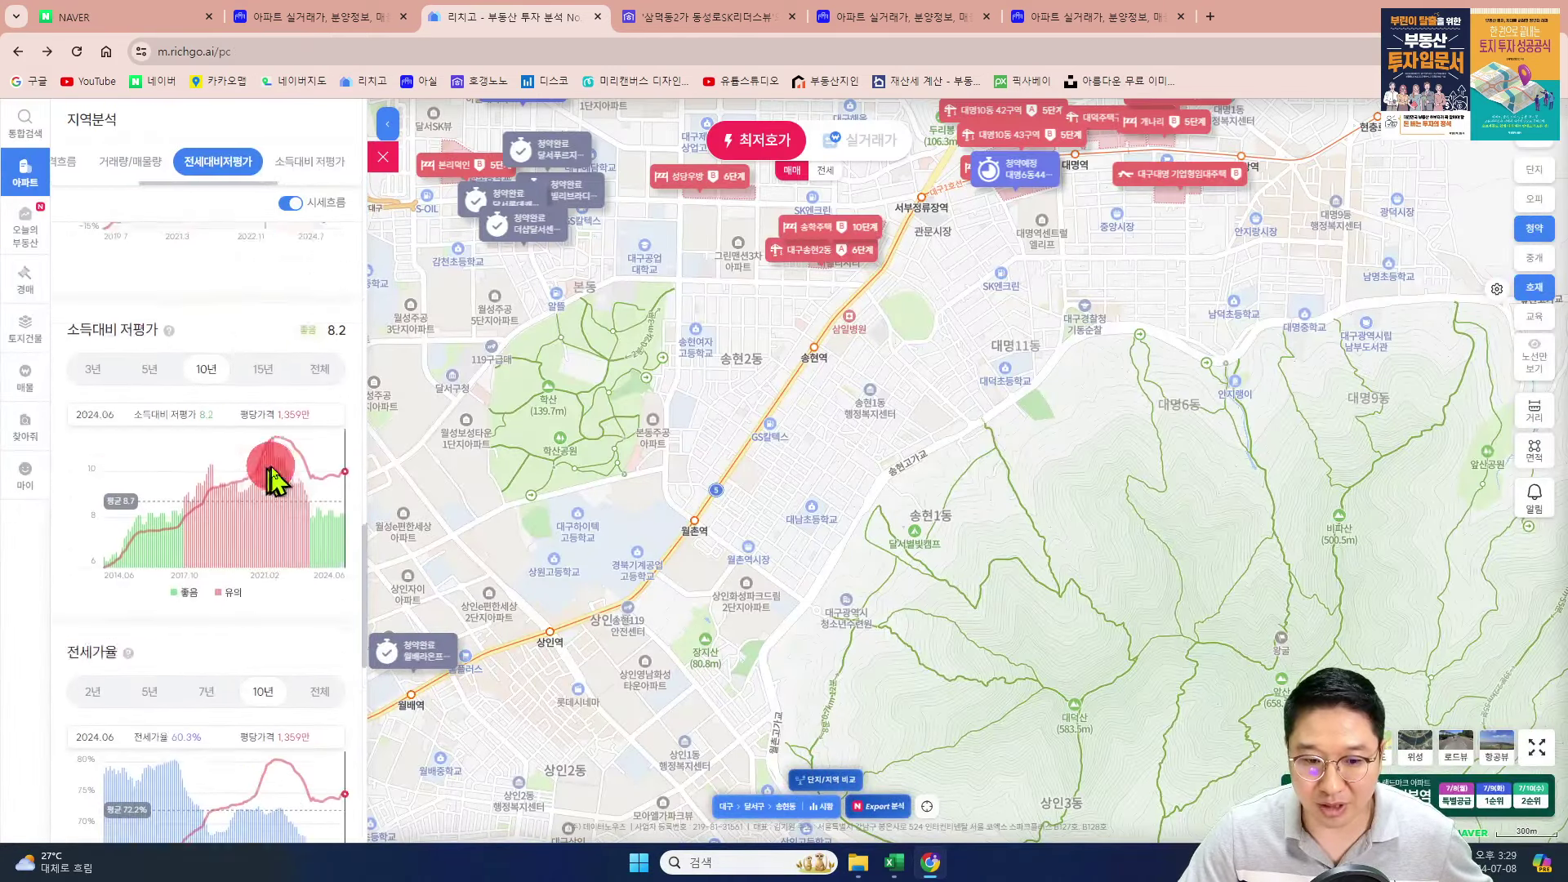
{"action": "scroll", "coordinate": [331, 457], "scroll_direction": "up", "scroll_amount": 2}
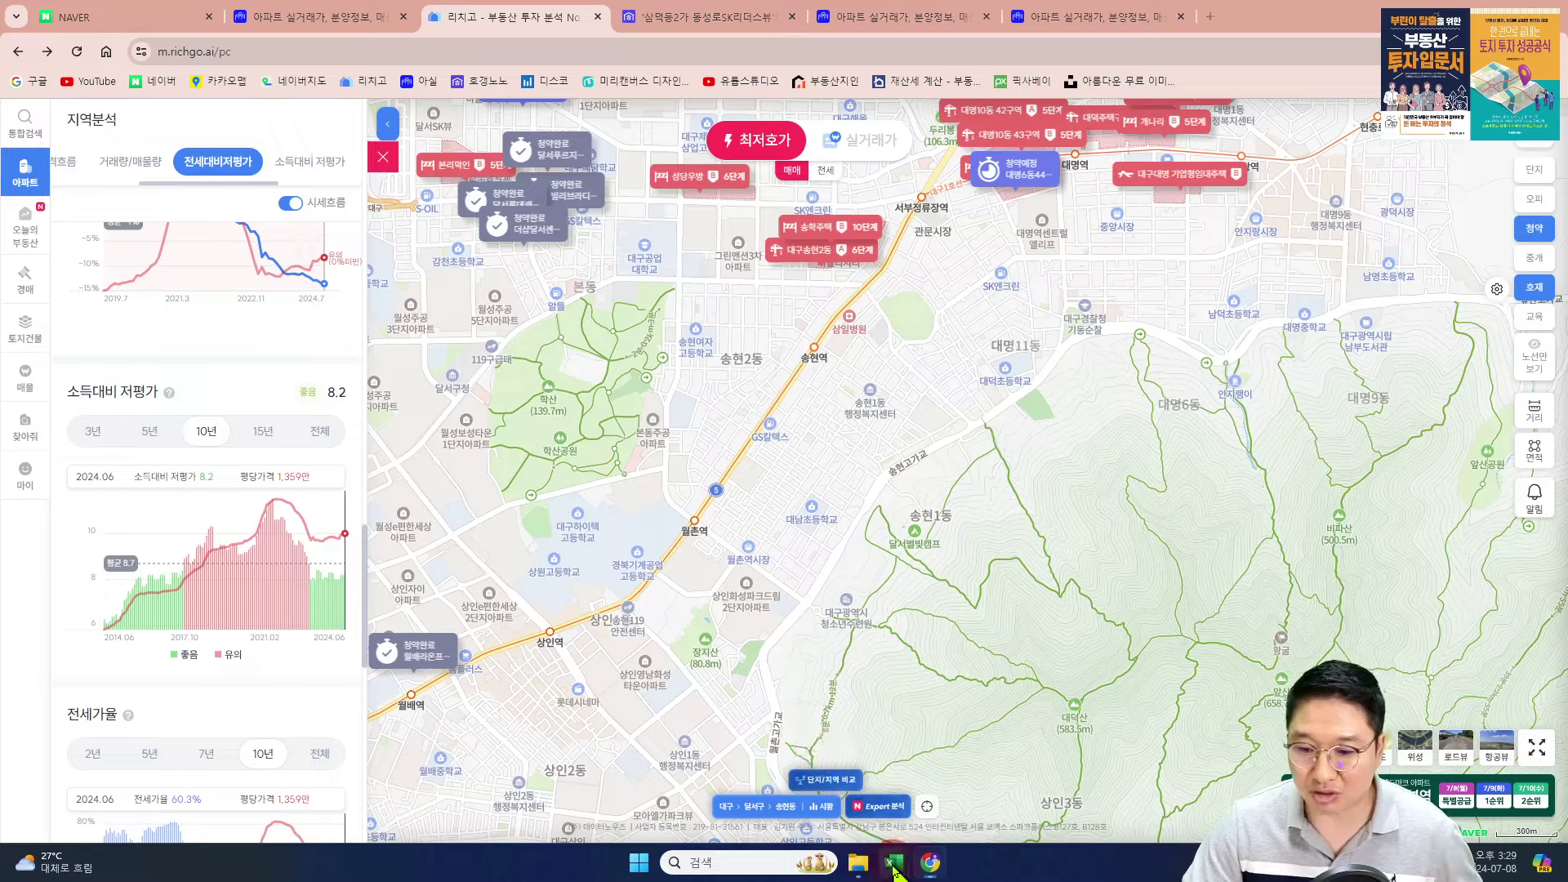
- Switch to the Excel sheet and set the current PIR value (현재값) for 대구 중구 to 8.2
{"action": "mouse_move", "coordinate": [895, 862]}
{"action": "left_click", "coordinate": [1009, 788]}
{"action": "left_click", "coordinate": [937, 263]}
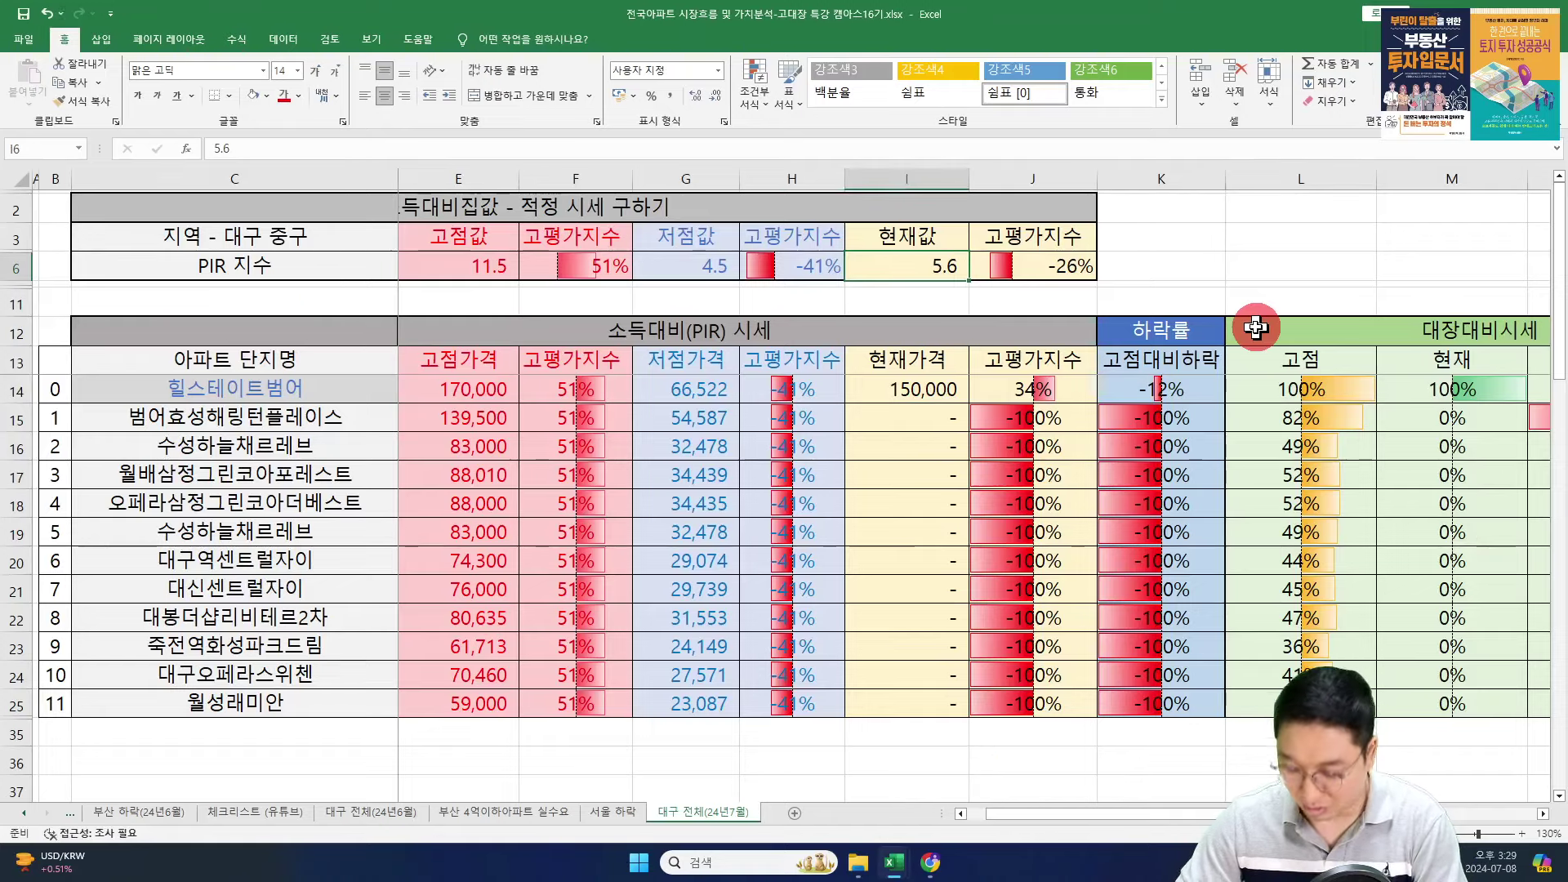
{"action": "key", "text": "BackSpace"}
{"action": "key", "text": "BackSpace"}
{"action": "key", "text": "BackSpace"}
{"action": "type", "text": "8.2"}
{"action": "key", "text": "Return"}
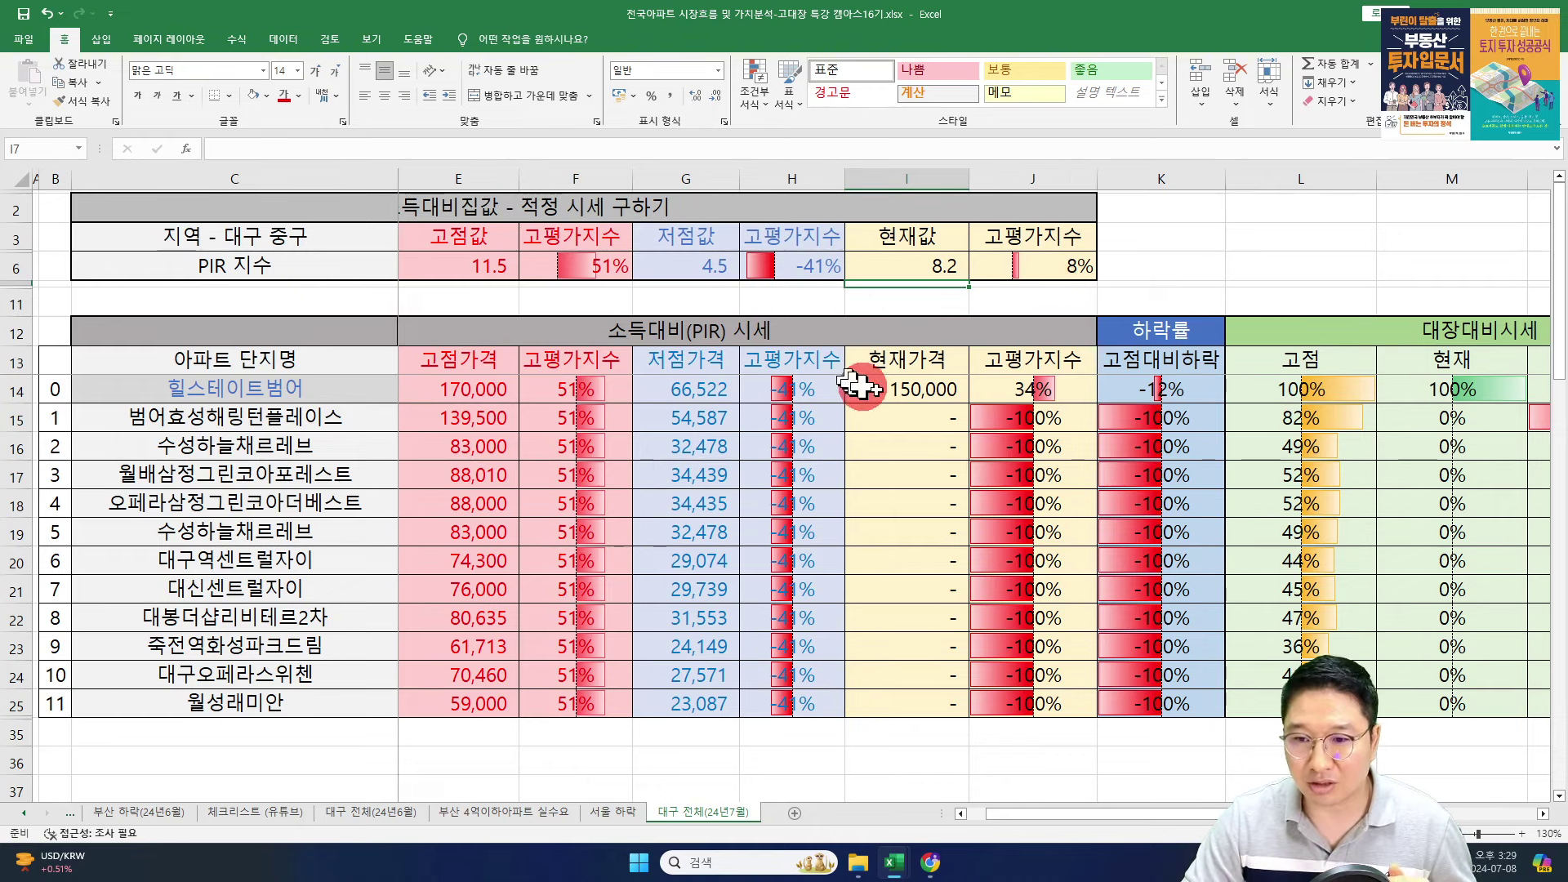
- Review the listed apartment complexes and their 현재가격, 고평가지수 and 고점대비하락 columns
{"action": "left_click", "coordinate": [888, 392]}
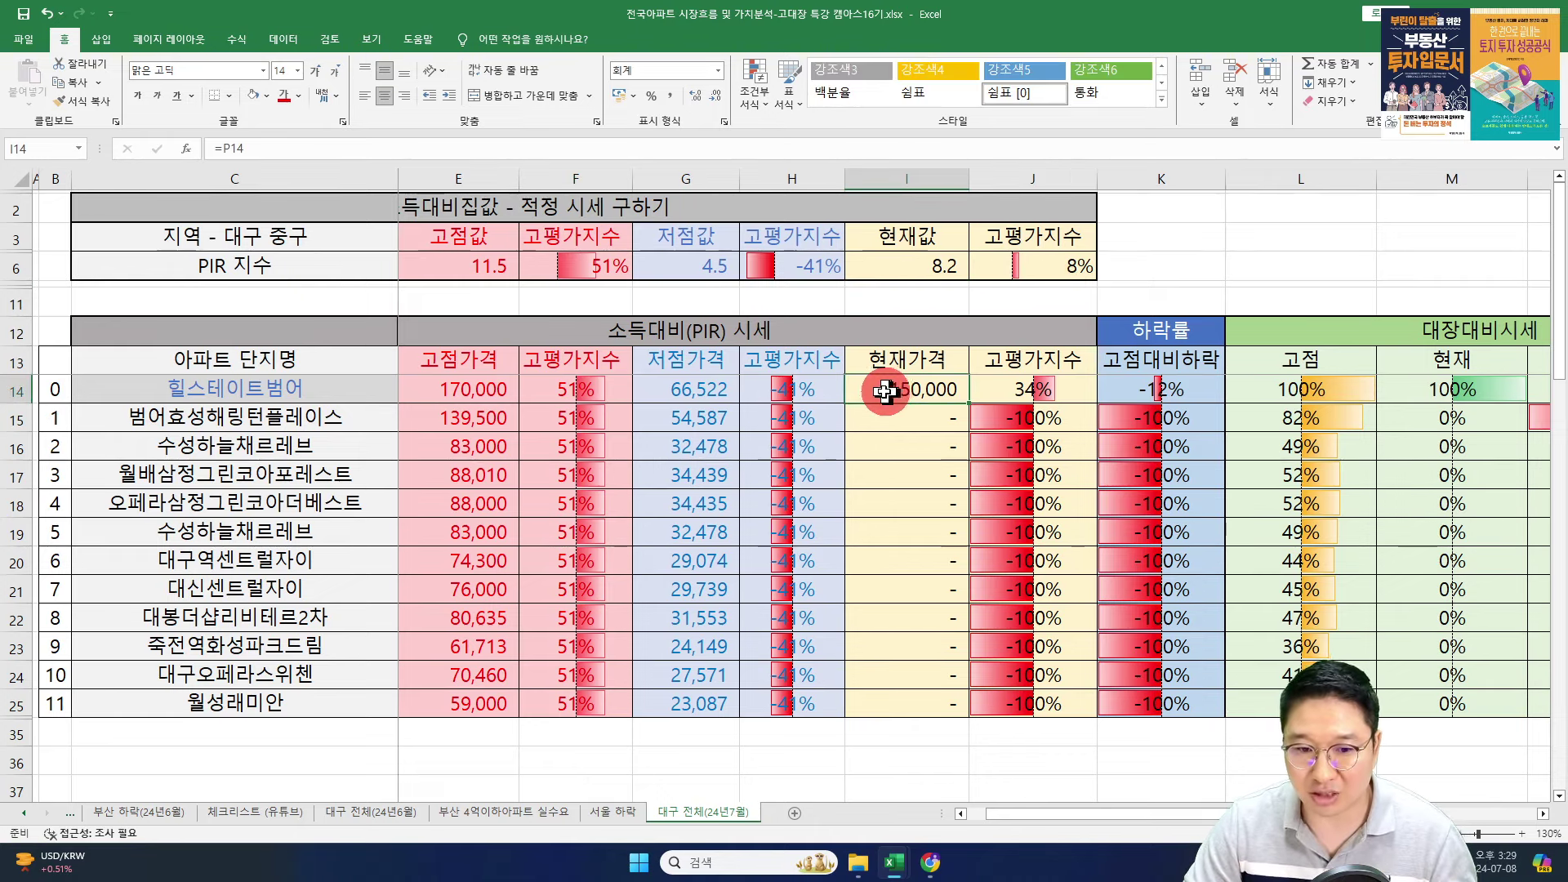
{"action": "left_click_drag", "start_coordinate": [318, 416], "coordinate": [278, 726]}
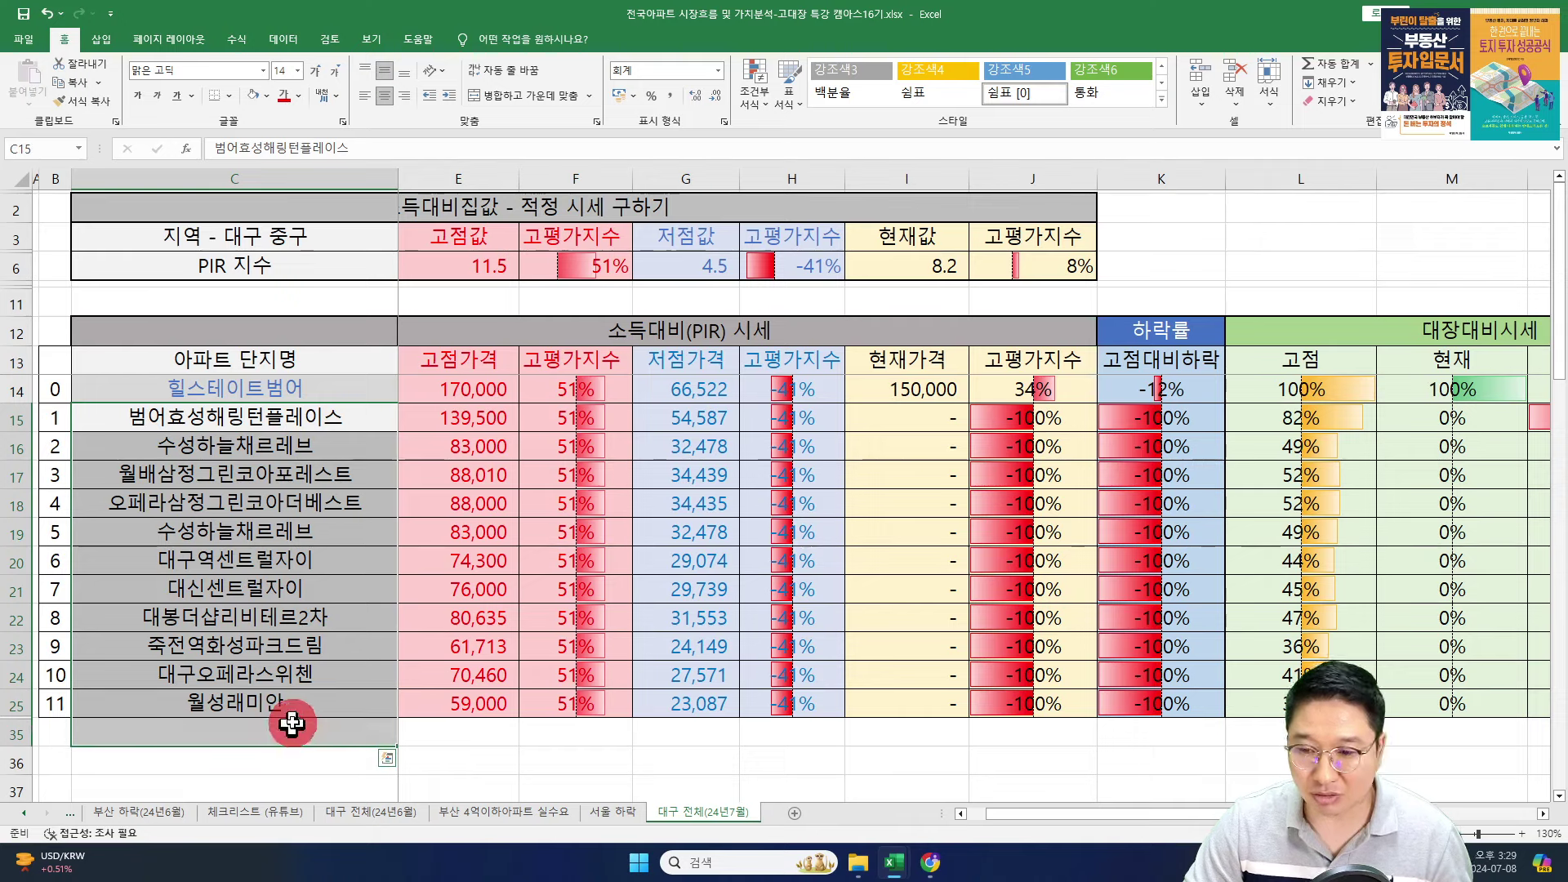
{"action": "left_click", "coordinate": [1045, 500]}
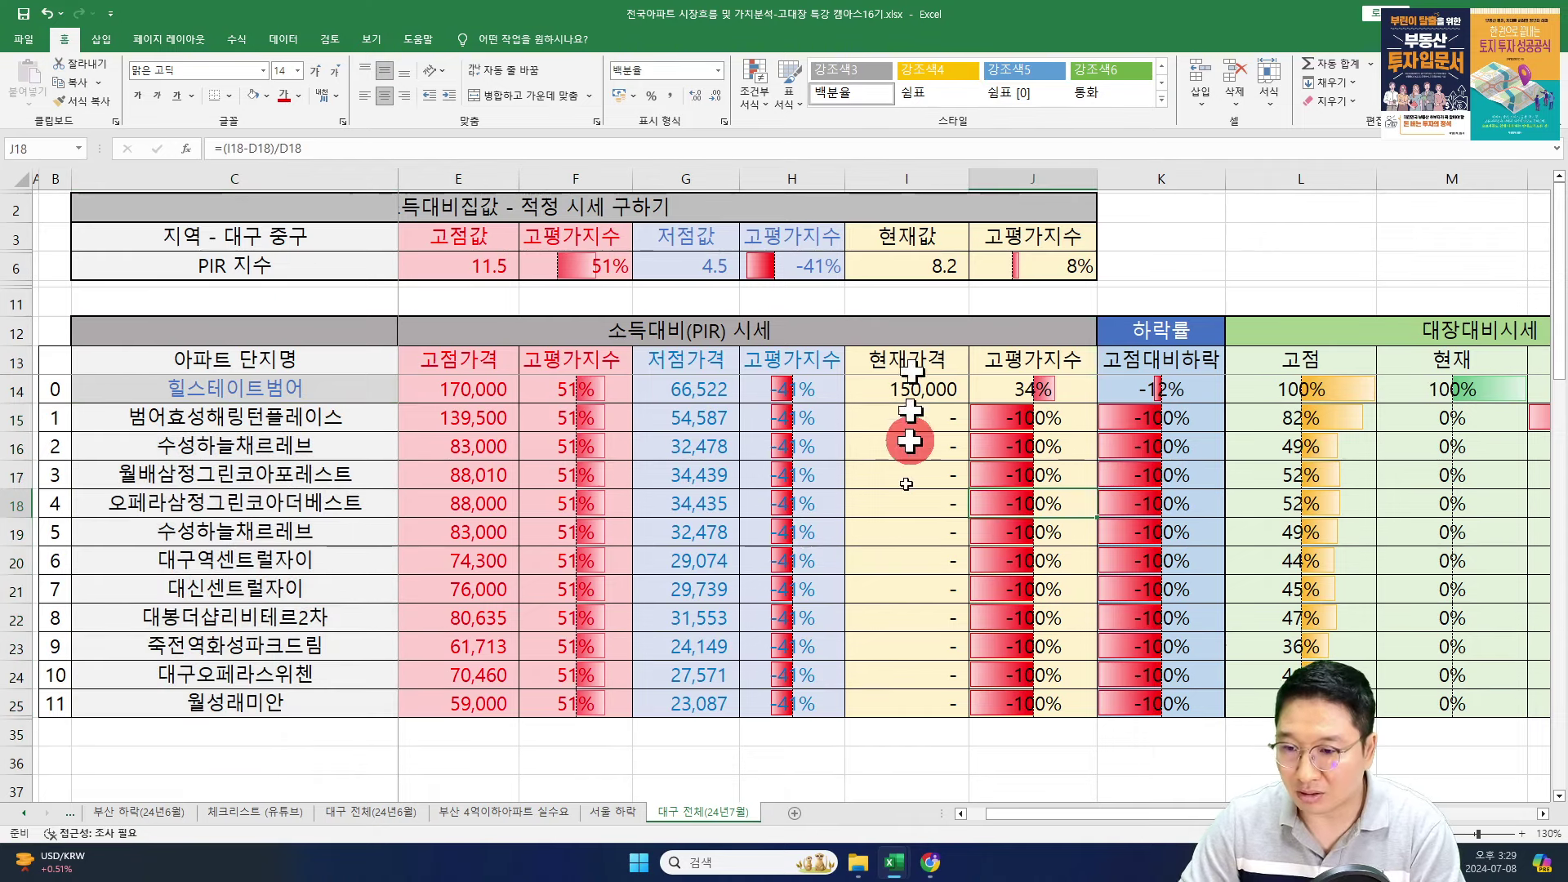
{"action": "key", "text": "Right"}
{"action": "key", "text": "Right"}
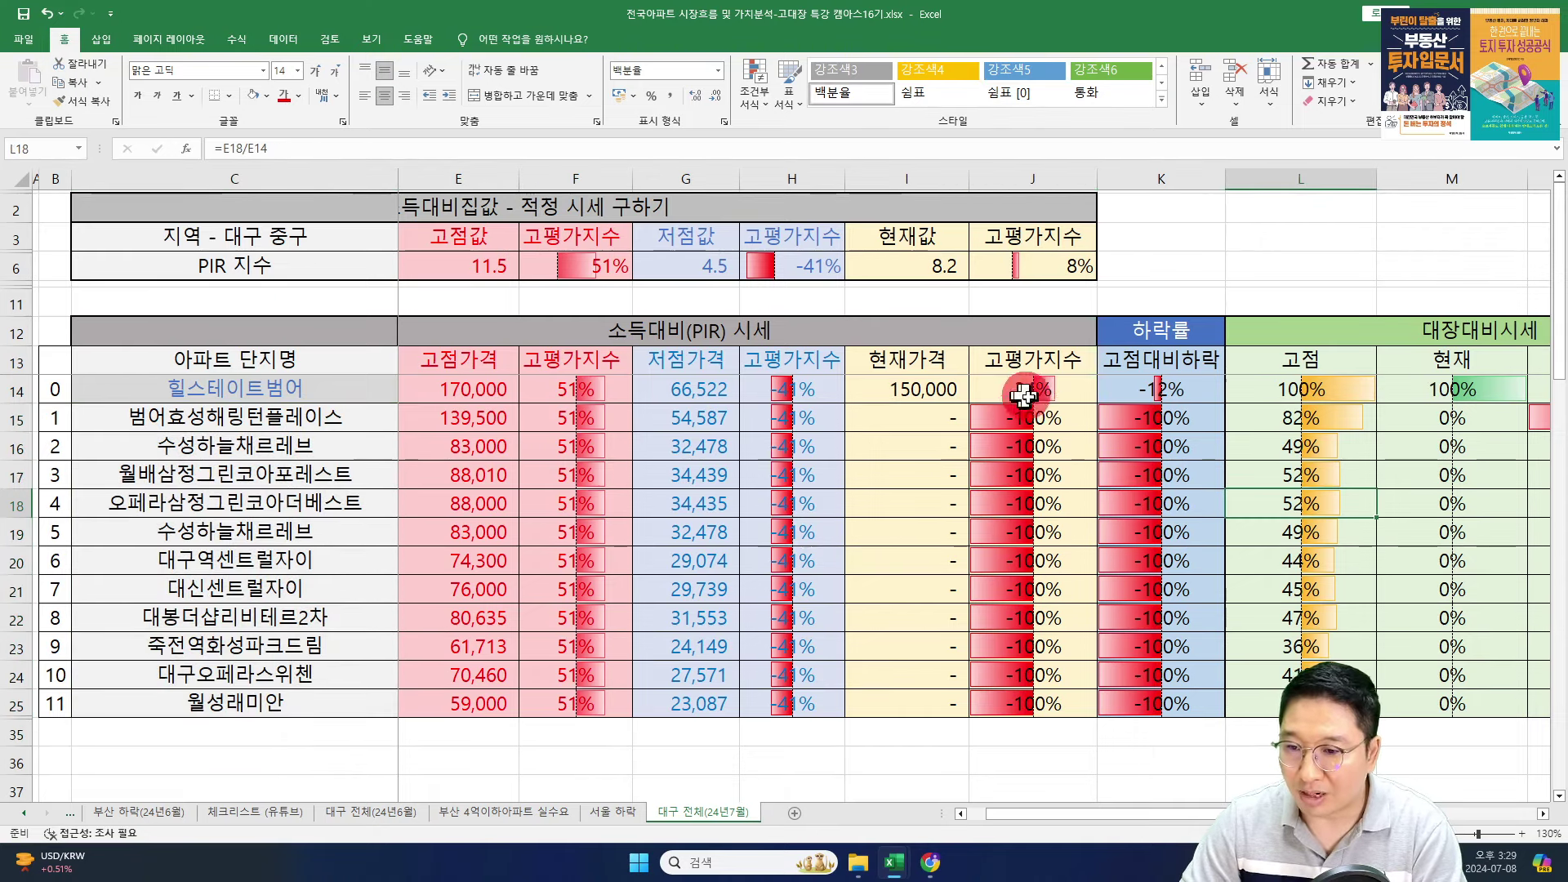
{"action": "left_click", "coordinate": [1164, 398]}
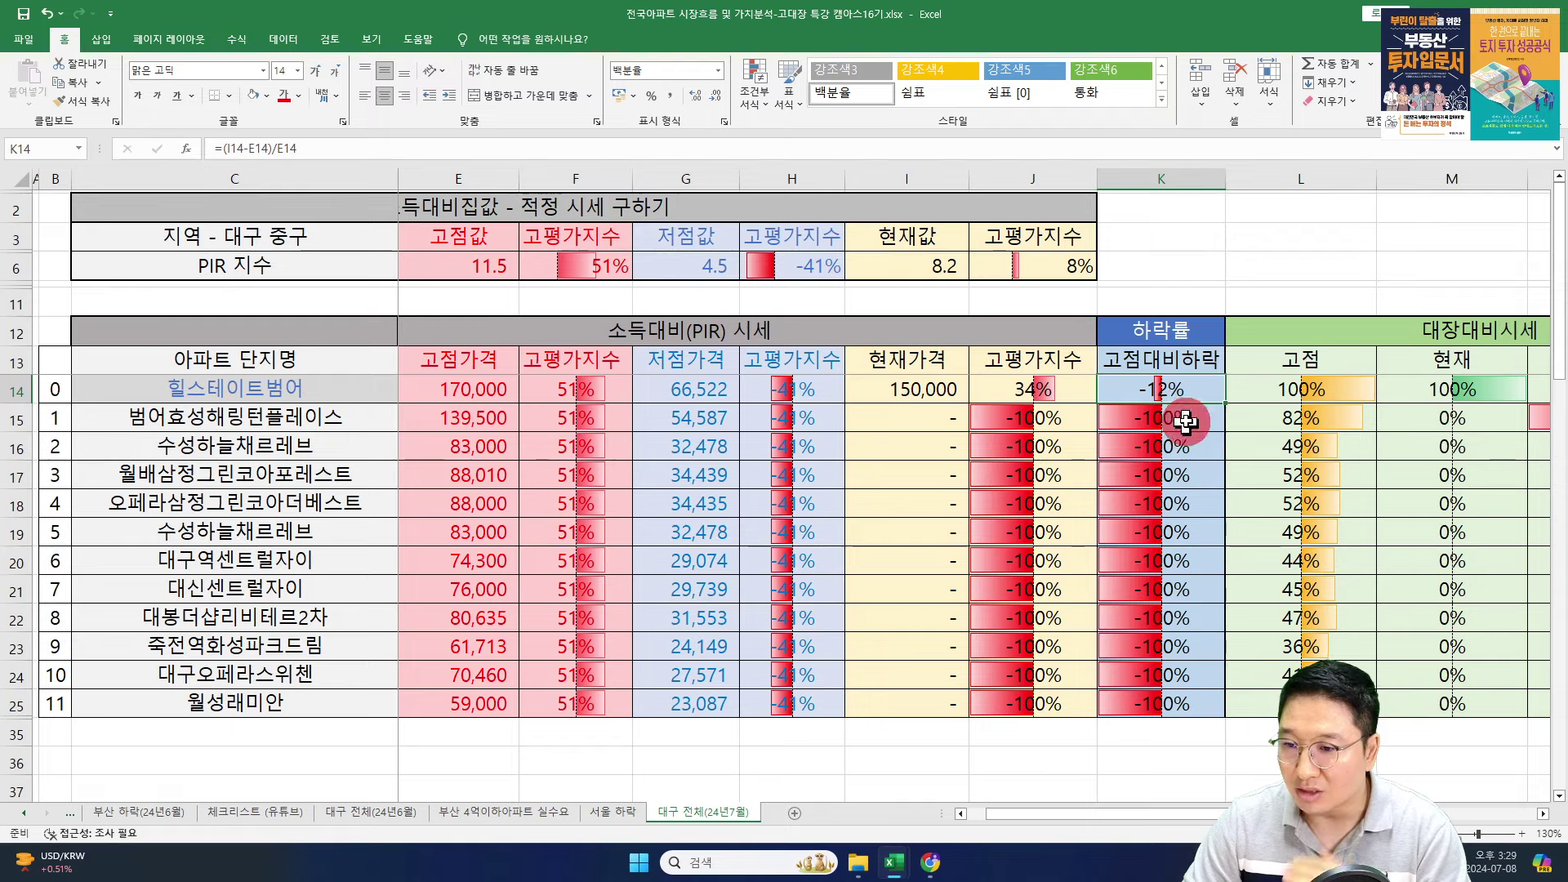
{"action": "left_click", "coordinate": [1188, 421]}
{"action": "left_click", "coordinate": [1190, 389]}
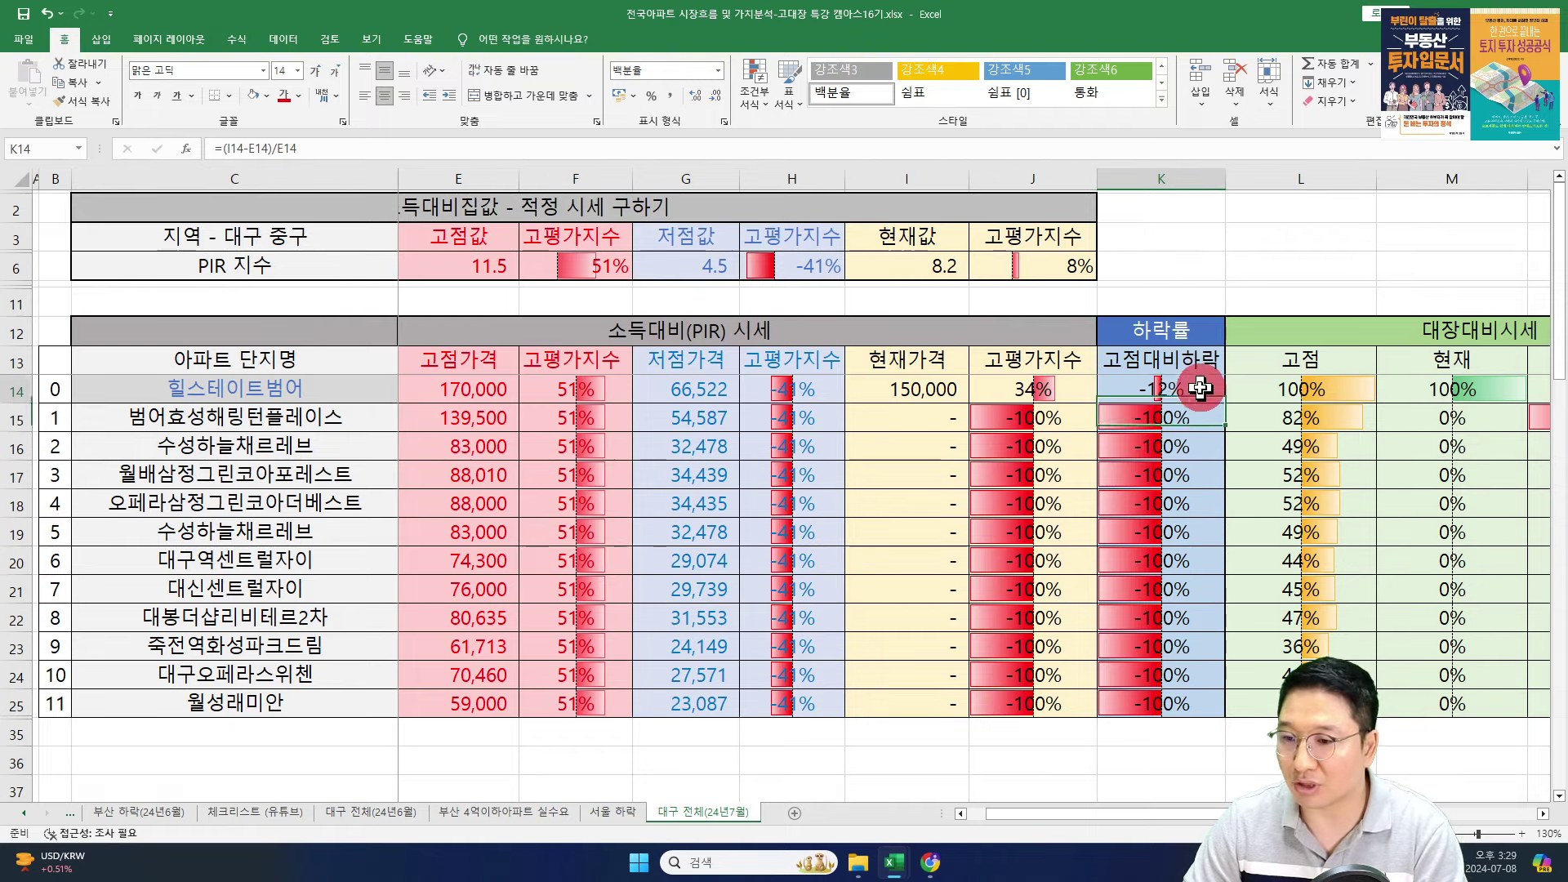
{"action": "left_click", "coordinate": [290, 390]}
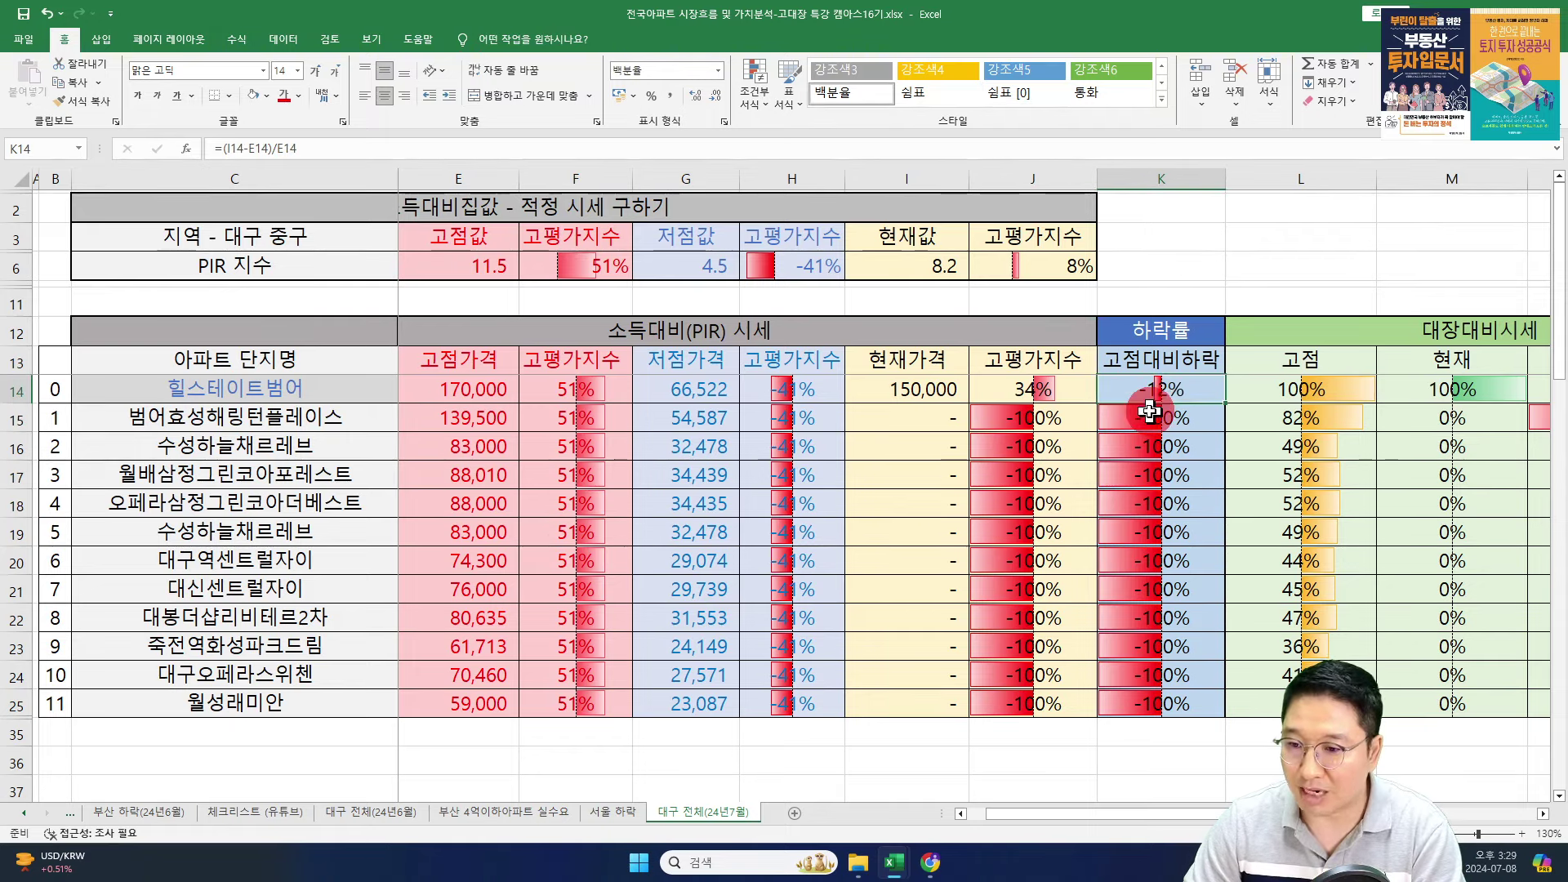
- Review the 힐스테이트범어 row from 고점대비하락 through the 매매/전세가율 and 갭투자금 columns to the 대출 투자금 returns
{"action": "left_click", "coordinate": [1139, 396]}
{"action": "key", "text": "Right"}
{"action": "key", "text": "Right"}
{"action": "key", "text": "Right"}
{"action": "key", "text": "Right"}
{"action": "key", "text": "Right"}
{"action": "key", "text": "Right"}
{"action": "key", "text": "Right"}
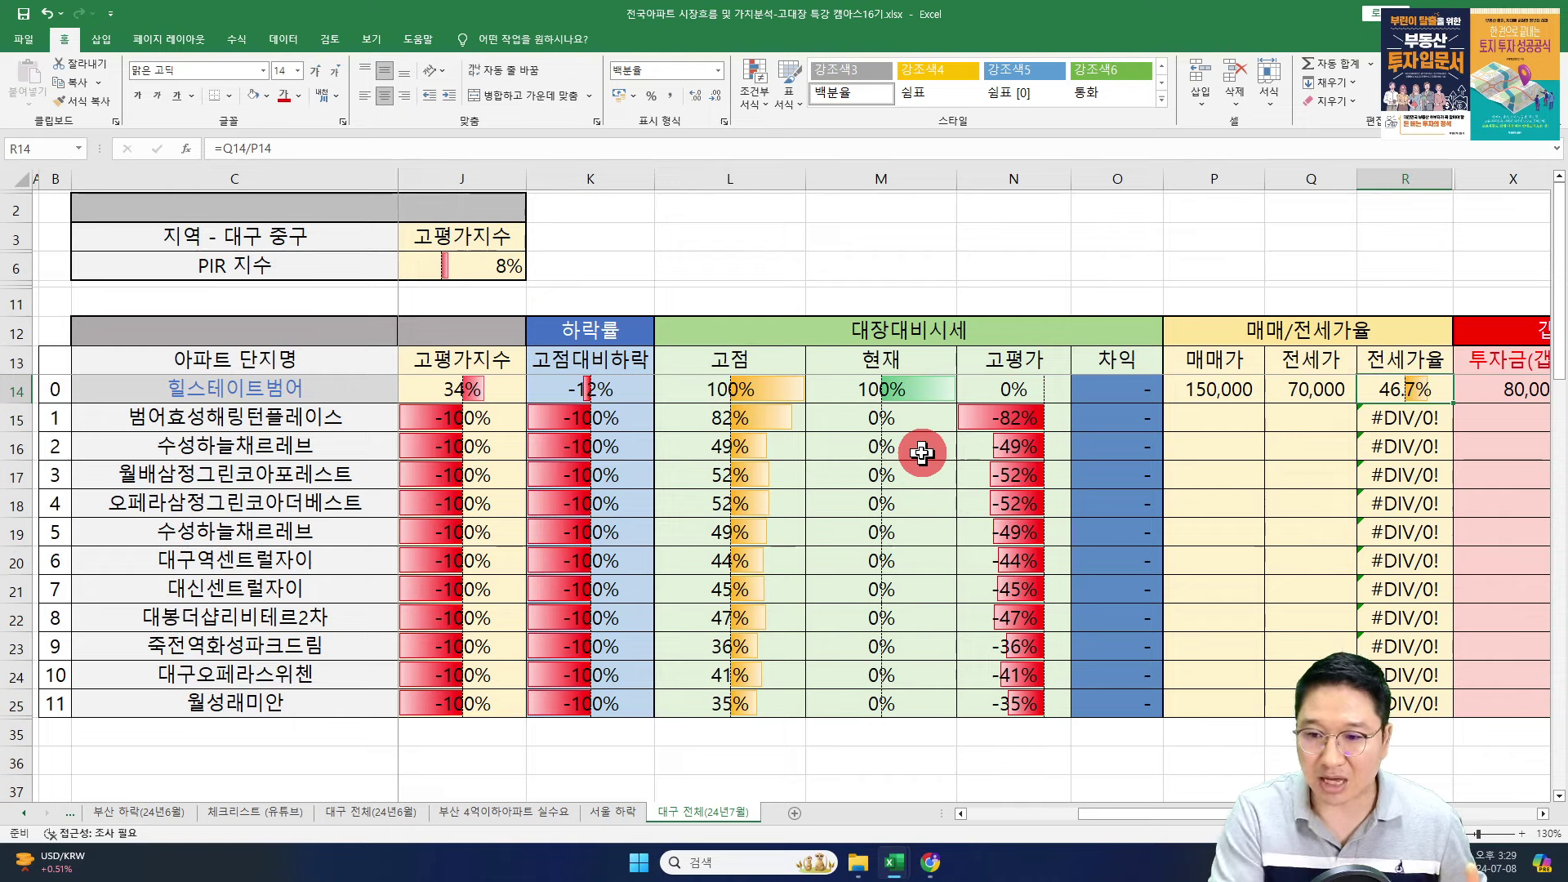
{"action": "key", "text": "Right"}
{"action": "key", "text": "Right"}
{"action": "key", "text": "Right"}
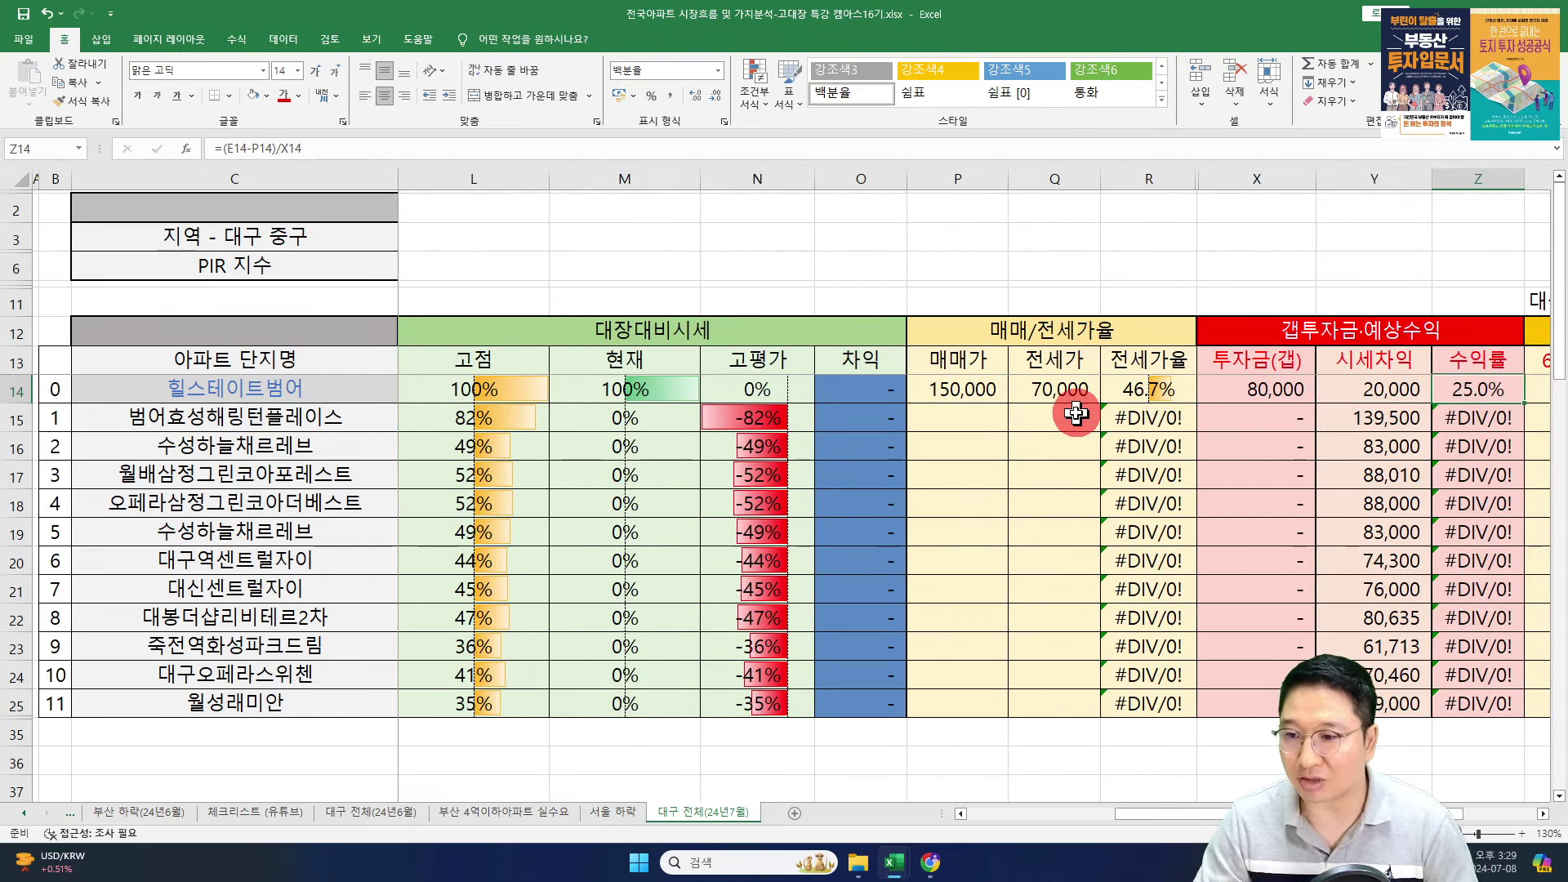
{"action": "key", "text": "Right"}
{"action": "key", "text": "Right"}
{"action": "key", "text": "Right"}
{"action": "key", "text": "Right"}
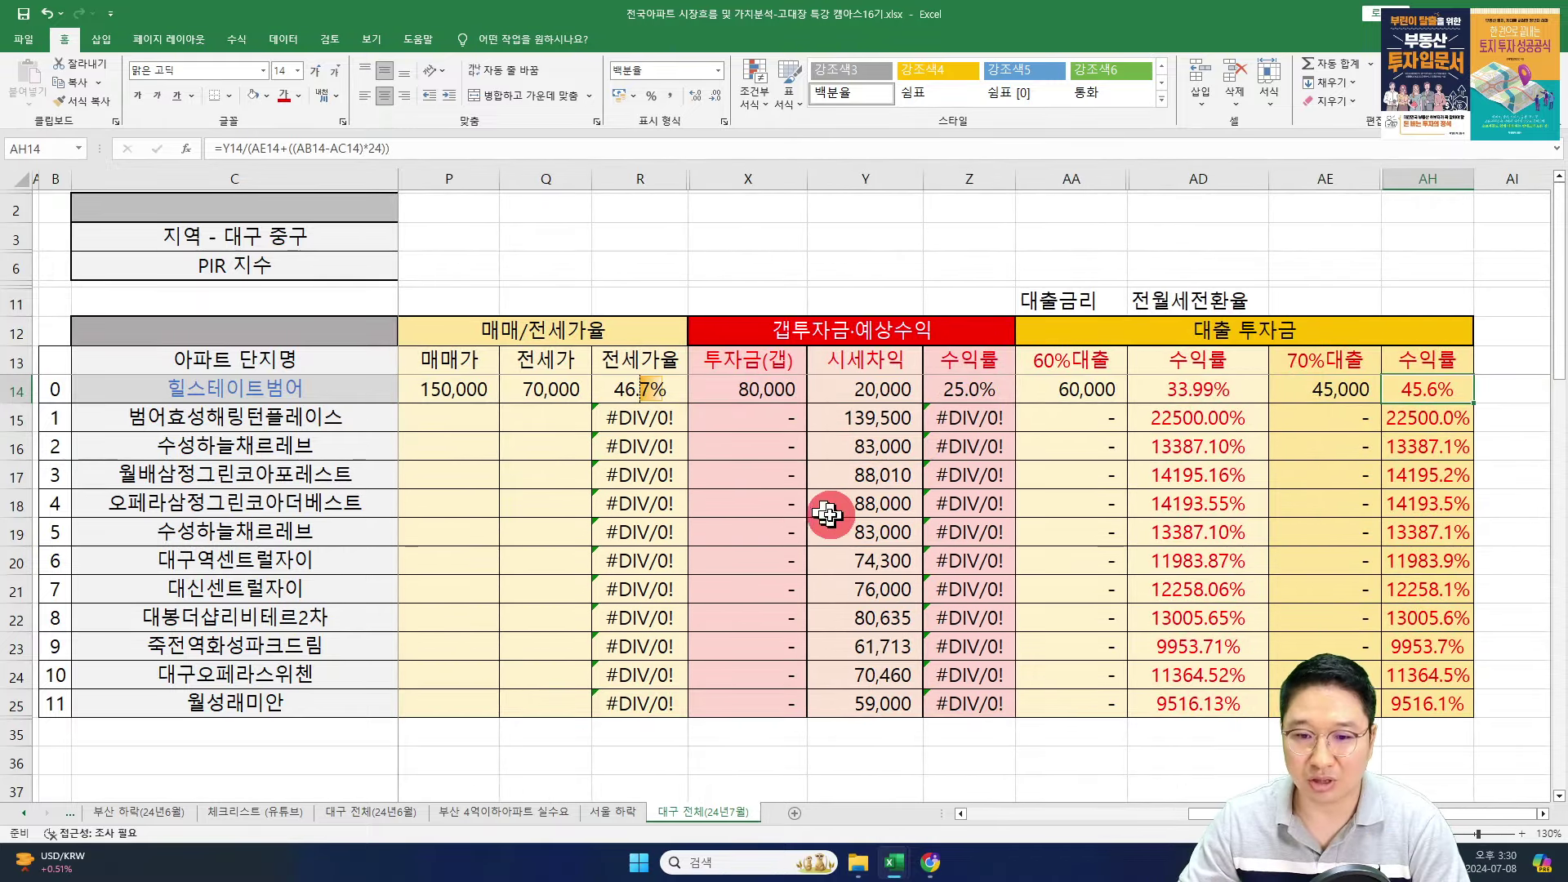
- Go back to the start of the table and copy the apartment name 범어효성해링턴플레이스
{"action": "key", "text": "ctrl+Left"}
{"action": "key", "text": "Down"}
{"action": "key", "text": "Down"}
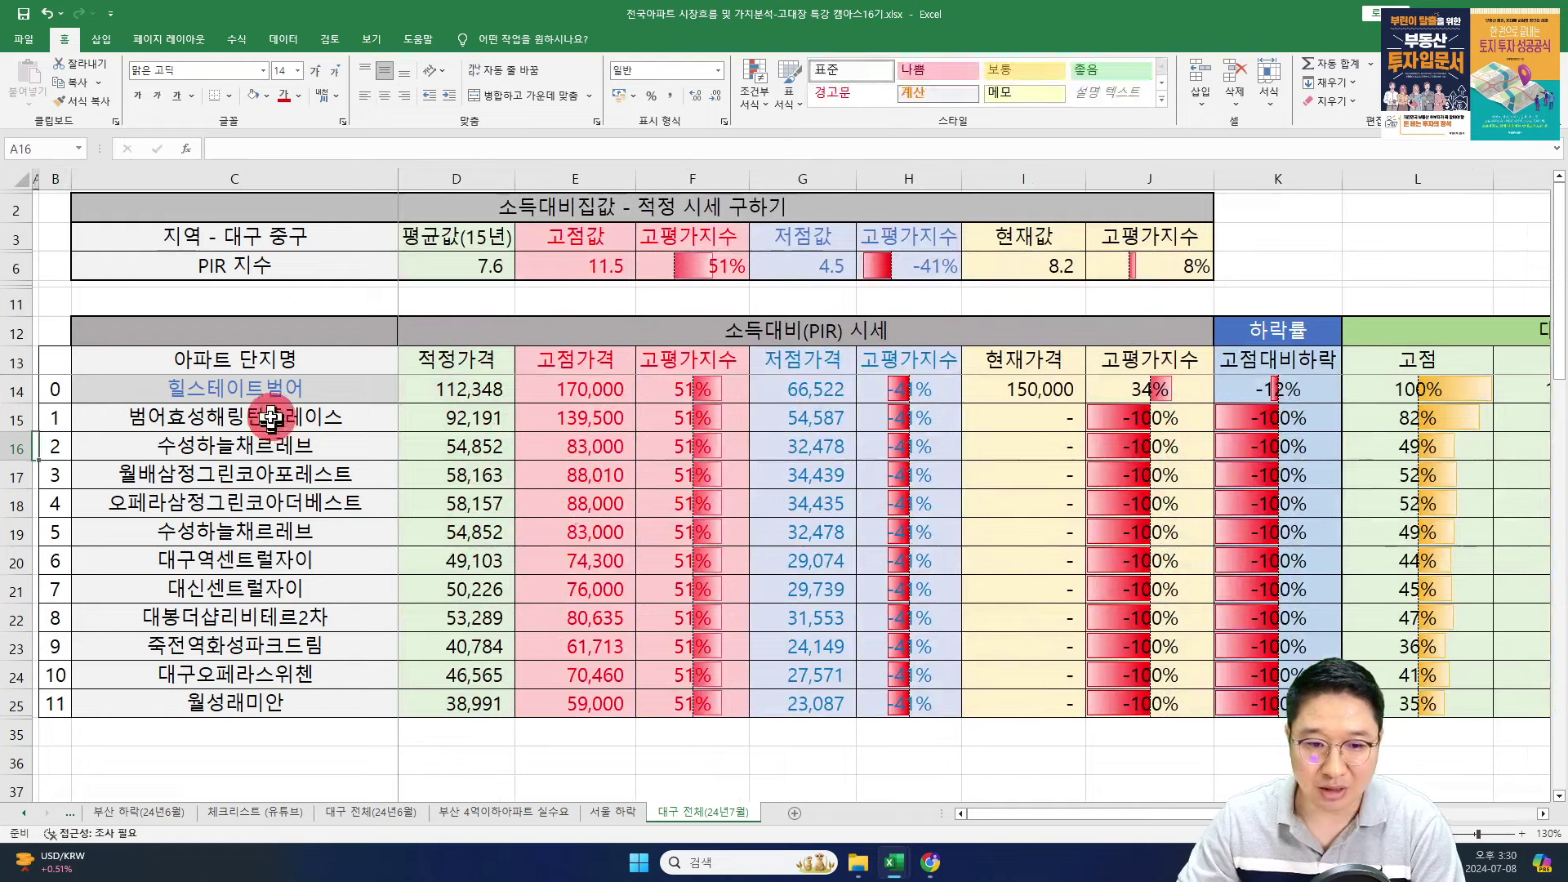
{"action": "left_click", "coordinate": [245, 412]}
{"action": "key", "text": "ctrl+c"}
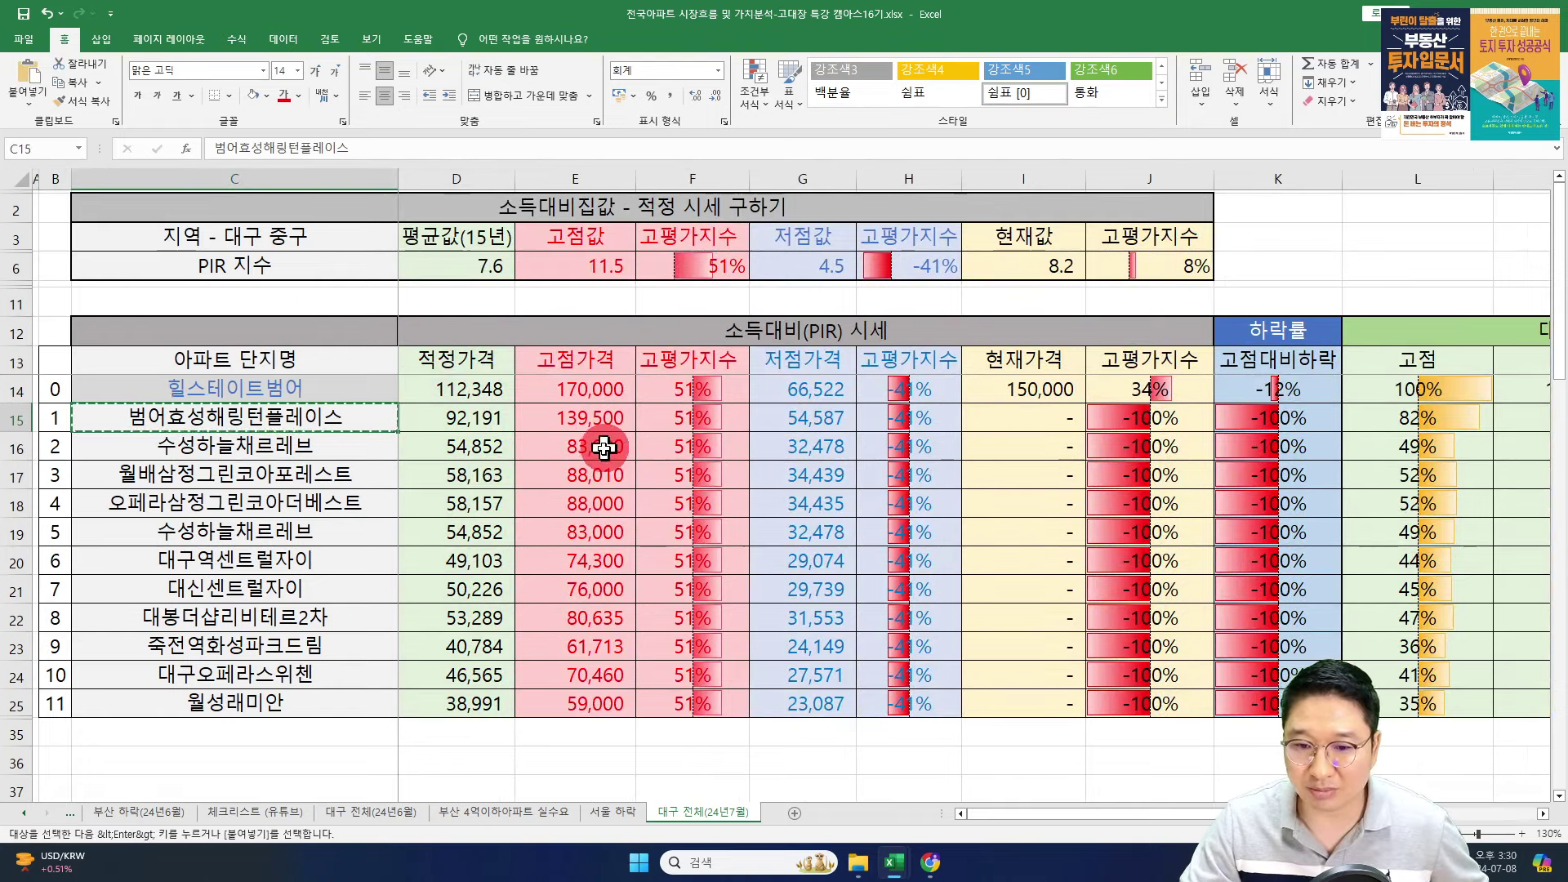
- Look up the copied complex name in Hogangnono in the browser, open the 범어동 complex and show its 매매/전세 chart
{"action": "key", "text": "alt+Tab"}
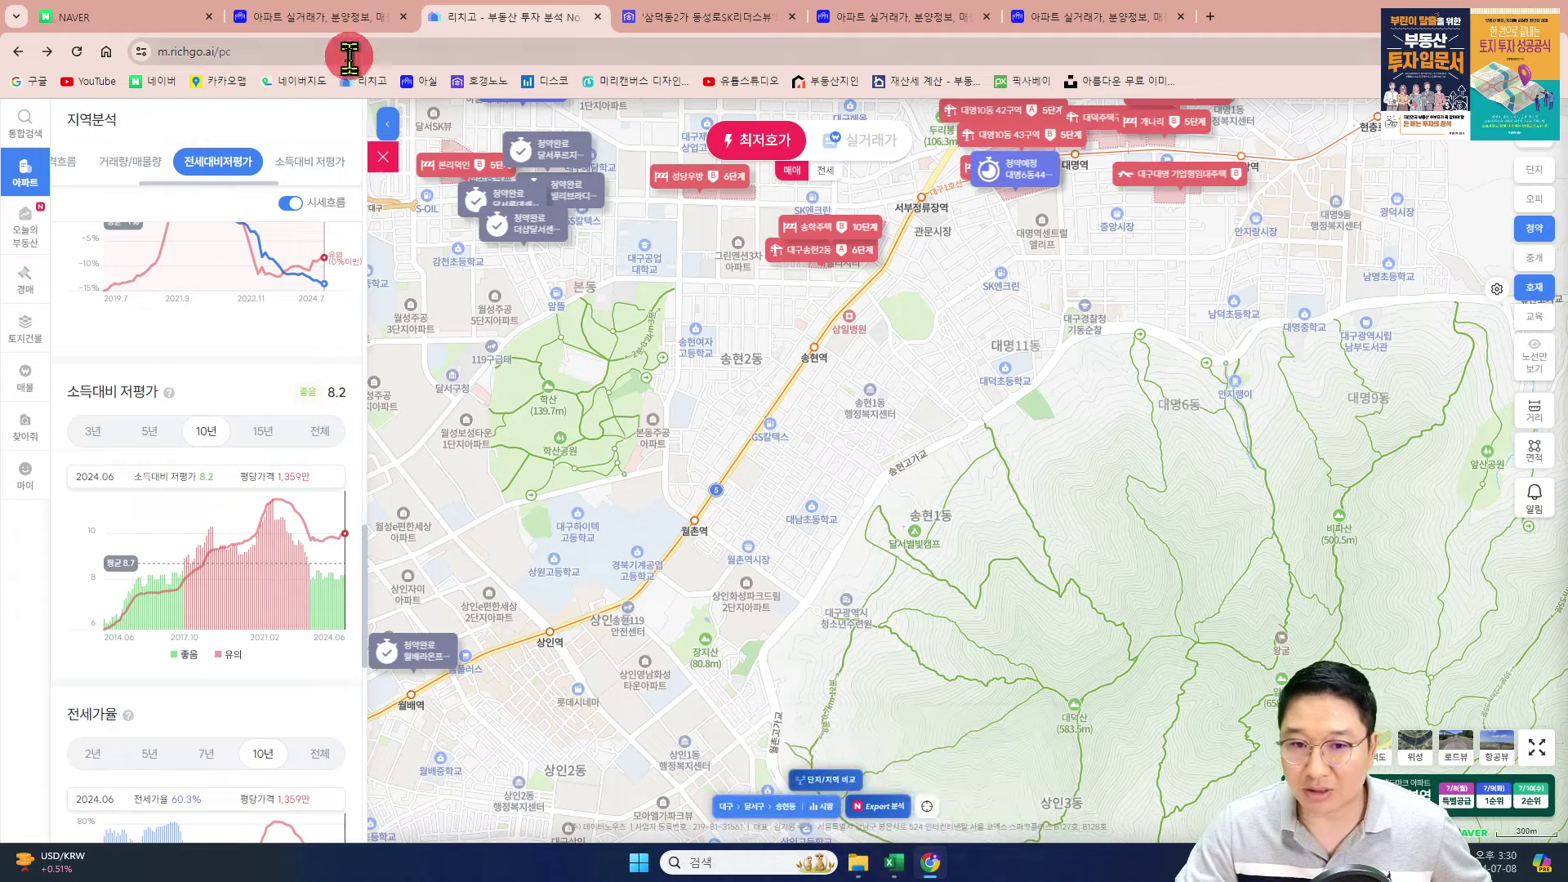
{"action": "left_click", "coordinate": [306, 17]}
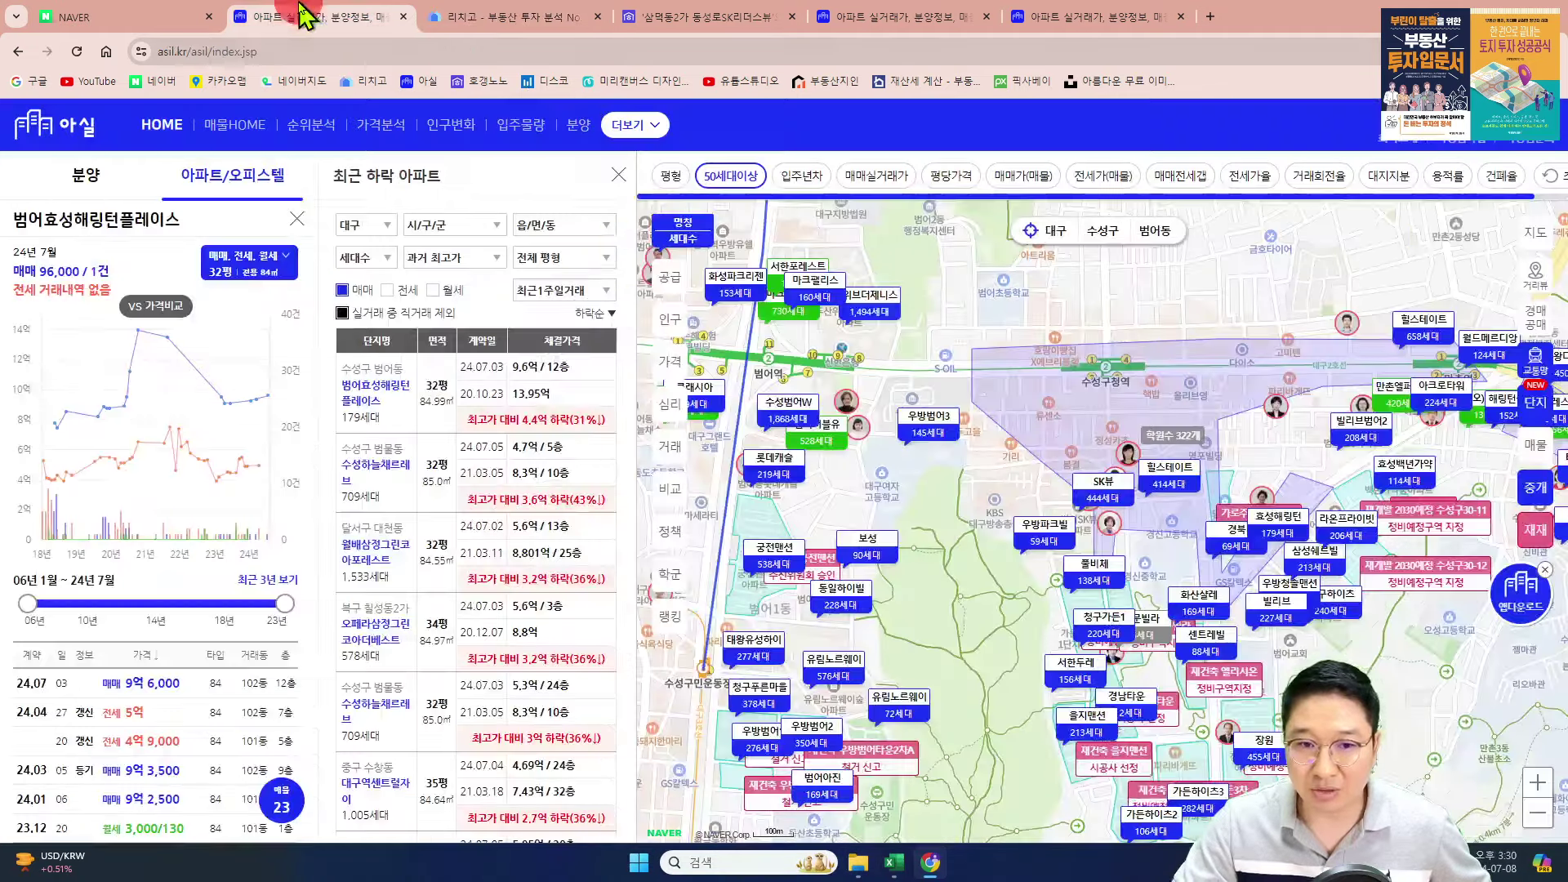
{"action": "left_click", "coordinate": [702, 17]}
{"action": "left_click", "coordinate": [163, 129]}
{"action": "key", "text": "ctrl+v"}
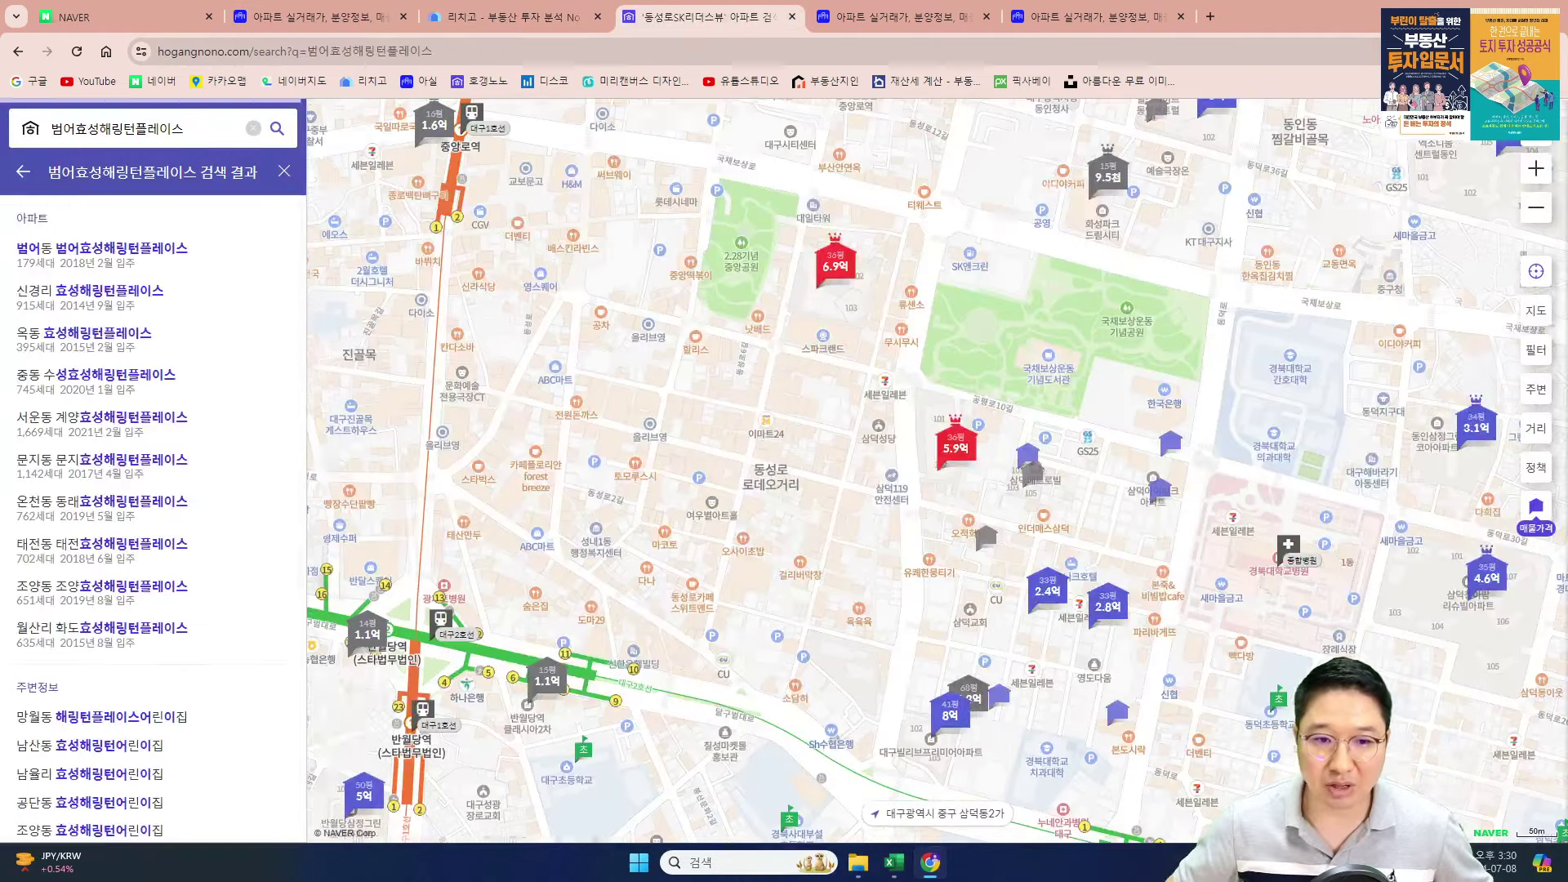
{"action": "left_click", "coordinate": [155, 249]}
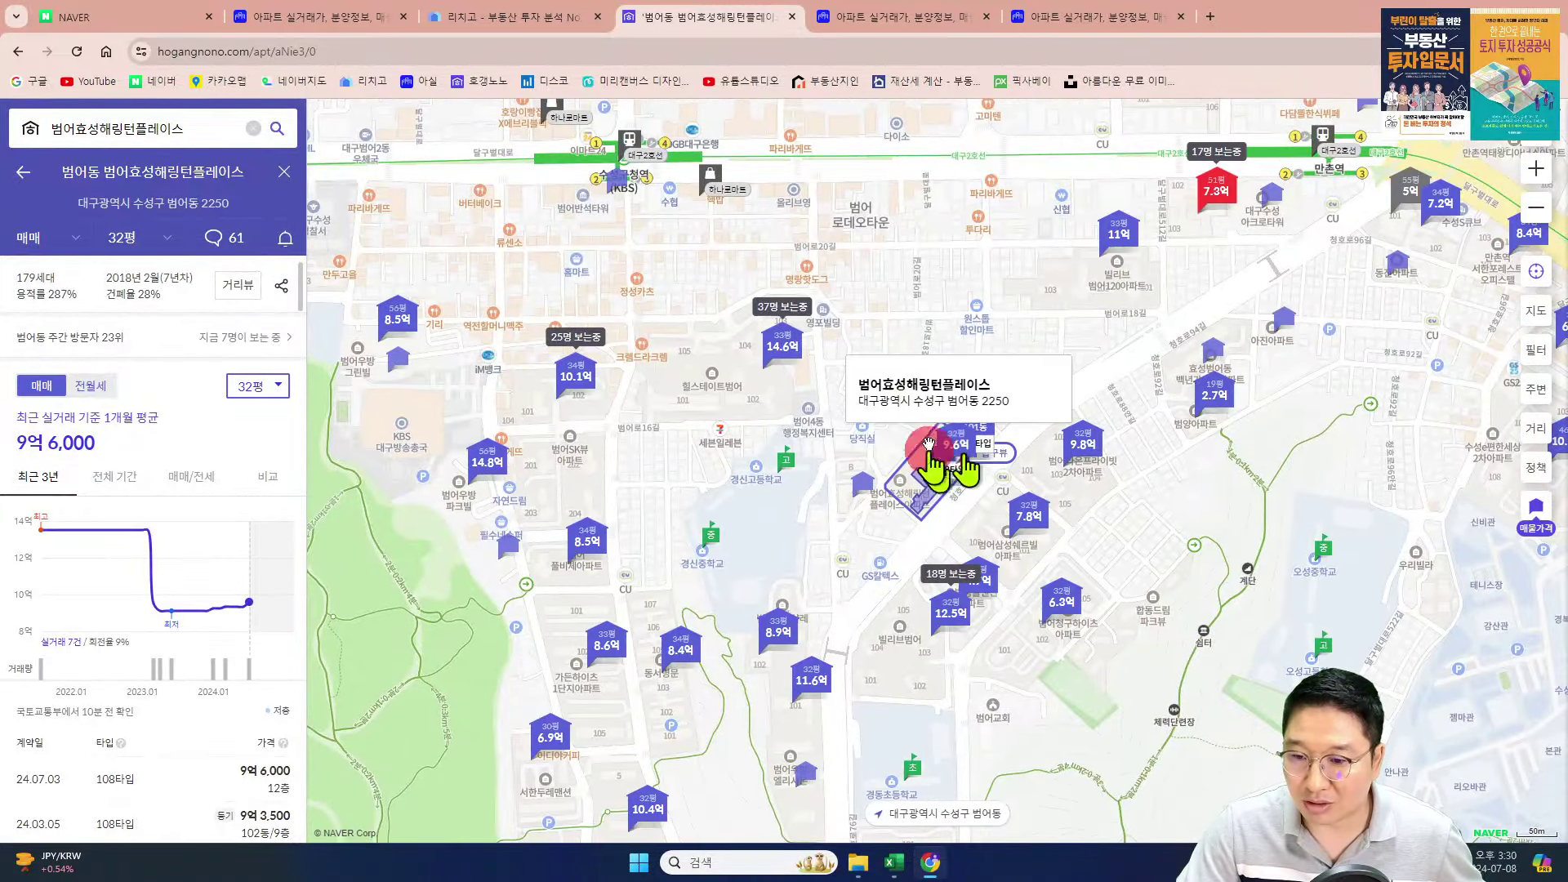
{"action": "left_click", "coordinate": [181, 479]}
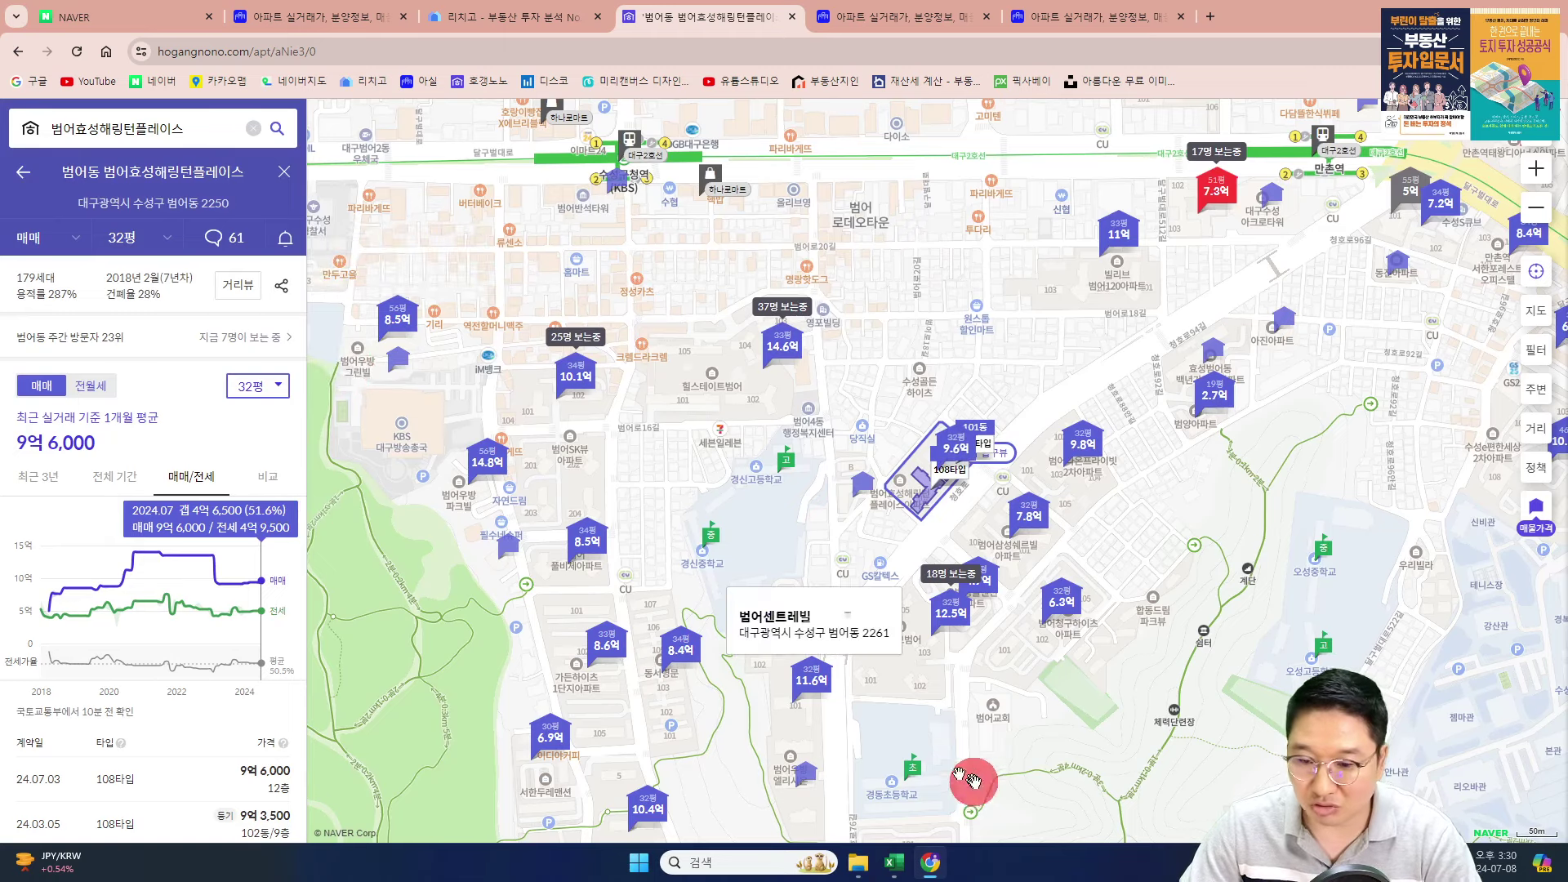
- In Excel, enter 매매가 96,000 and 전세가 49,500 for 범어효성해링턴플레이스 and check them against Hogangnono
{"action": "mouse_move", "coordinate": [902, 856]}
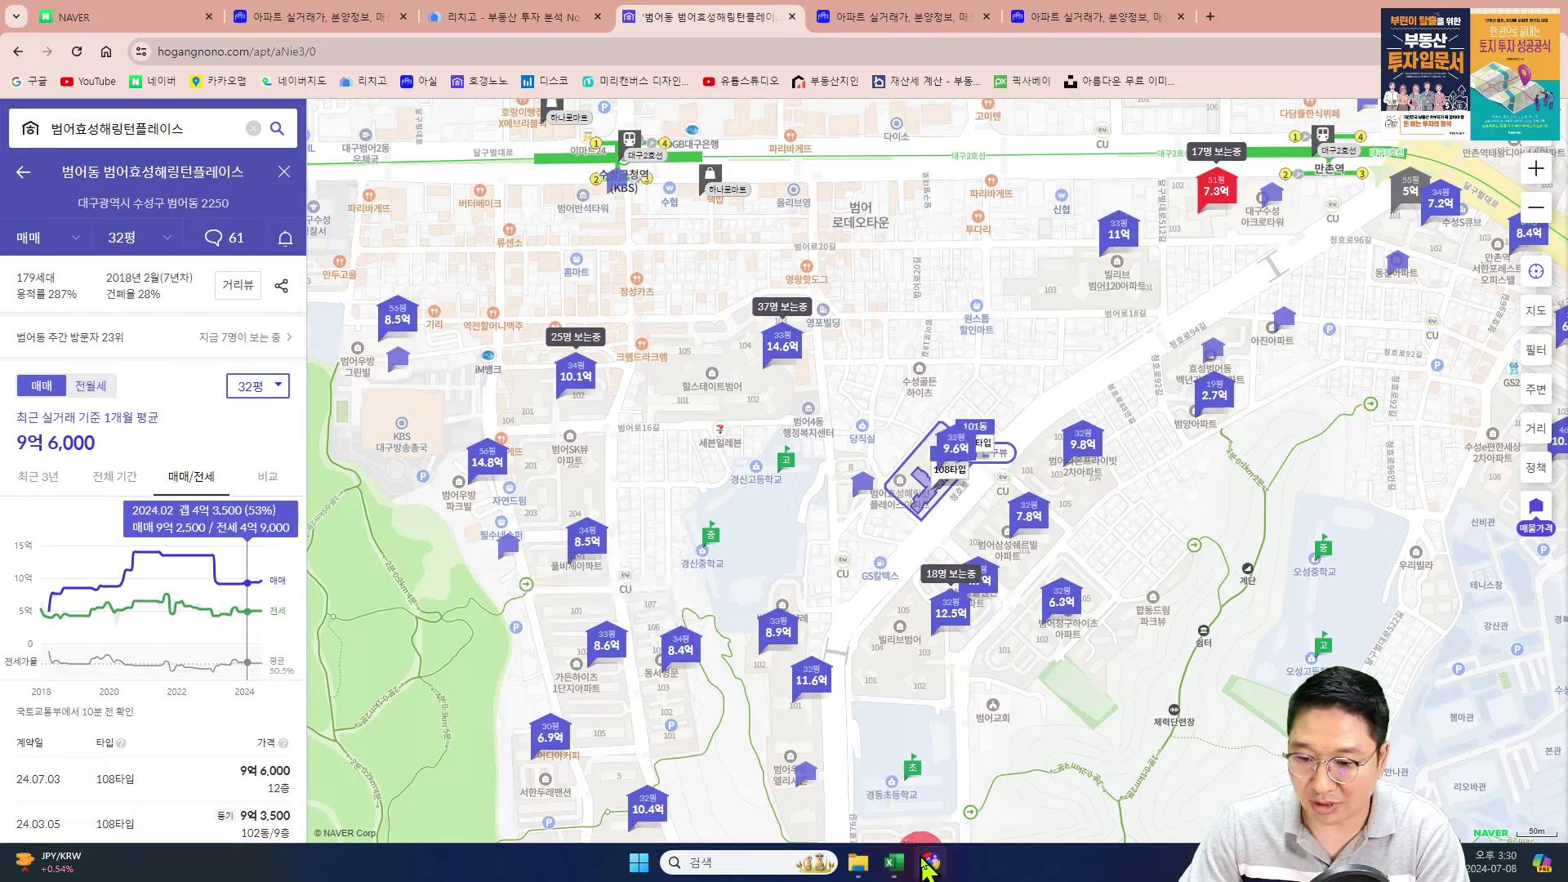
{"action": "left_click", "coordinate": [948, 809]}
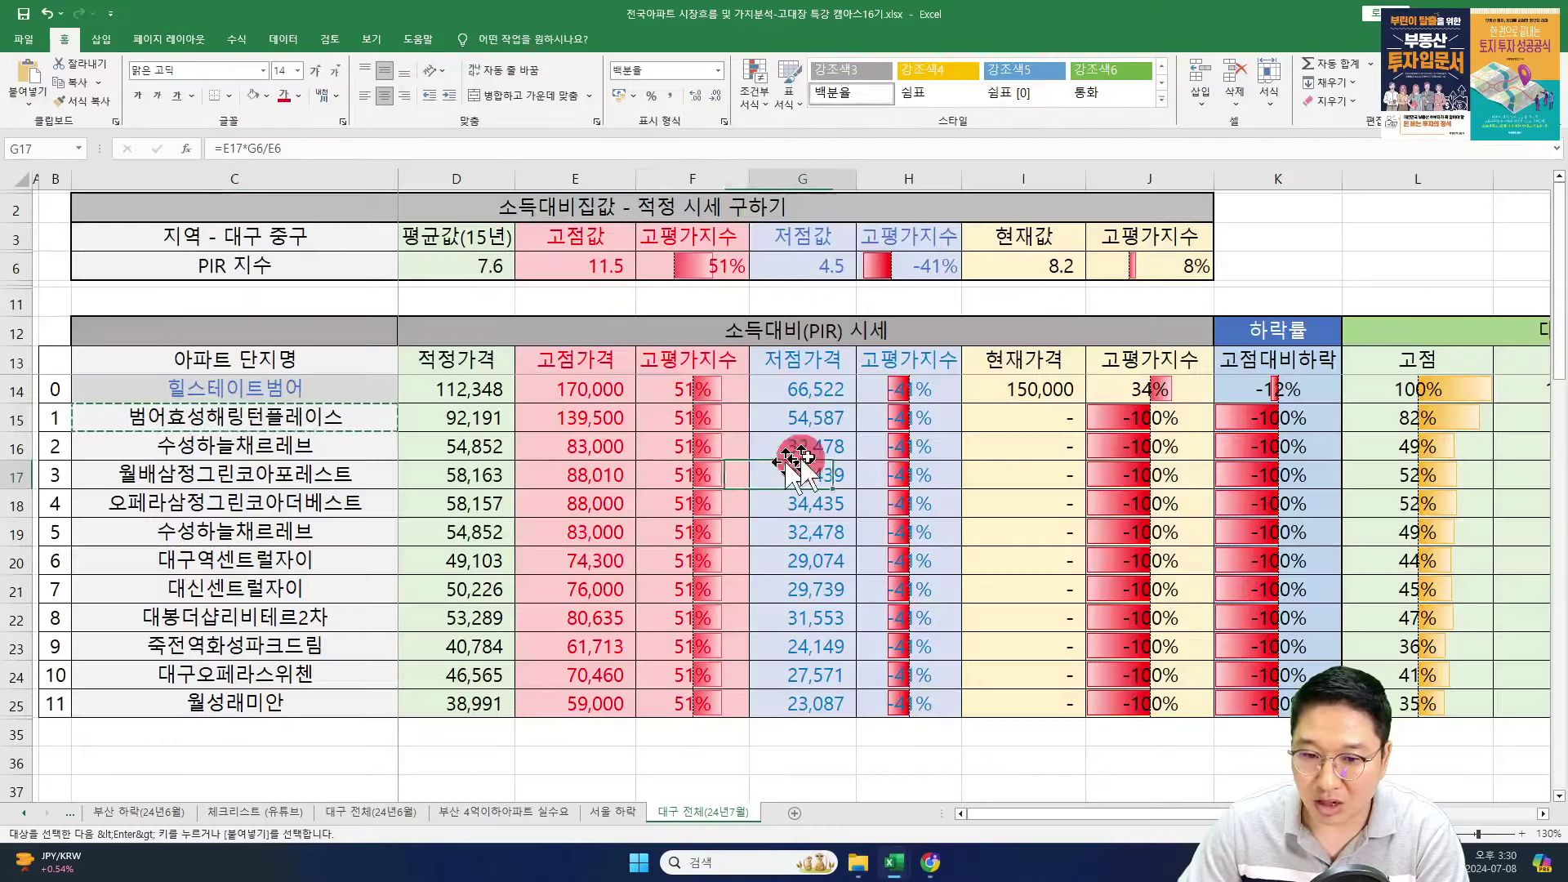
{"action": "scroll", "coordinate": [792, 469], "scroll_direction": "right", "scroll_amount": 5}
{"action": "left_click", "coordinate": [649, 412]}
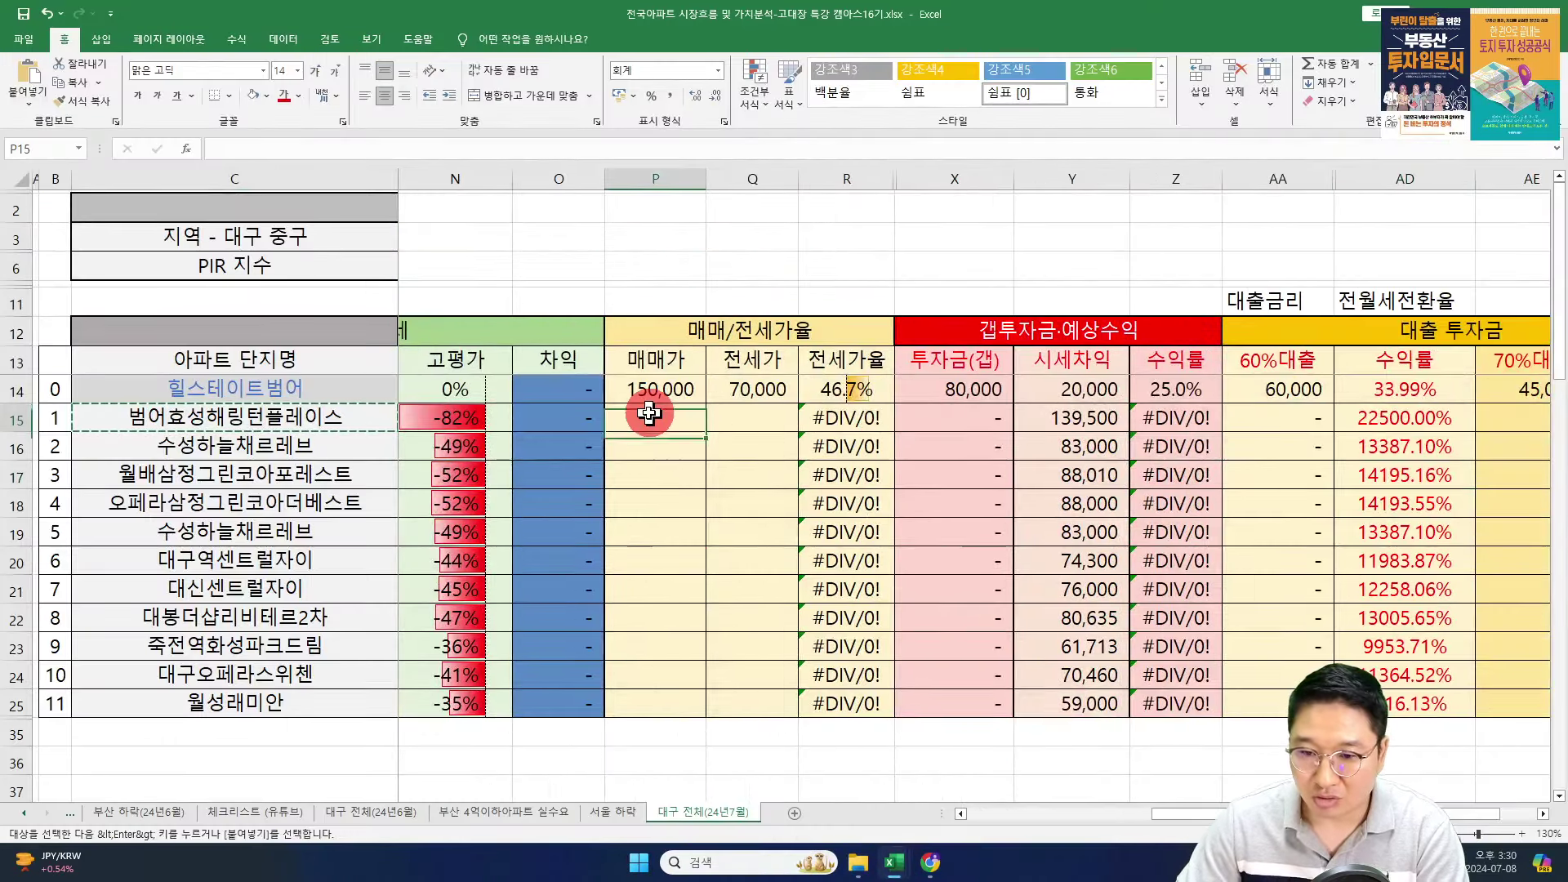
{"action": "type", "text": "96,"}
{"action": "type", "text": "000"}
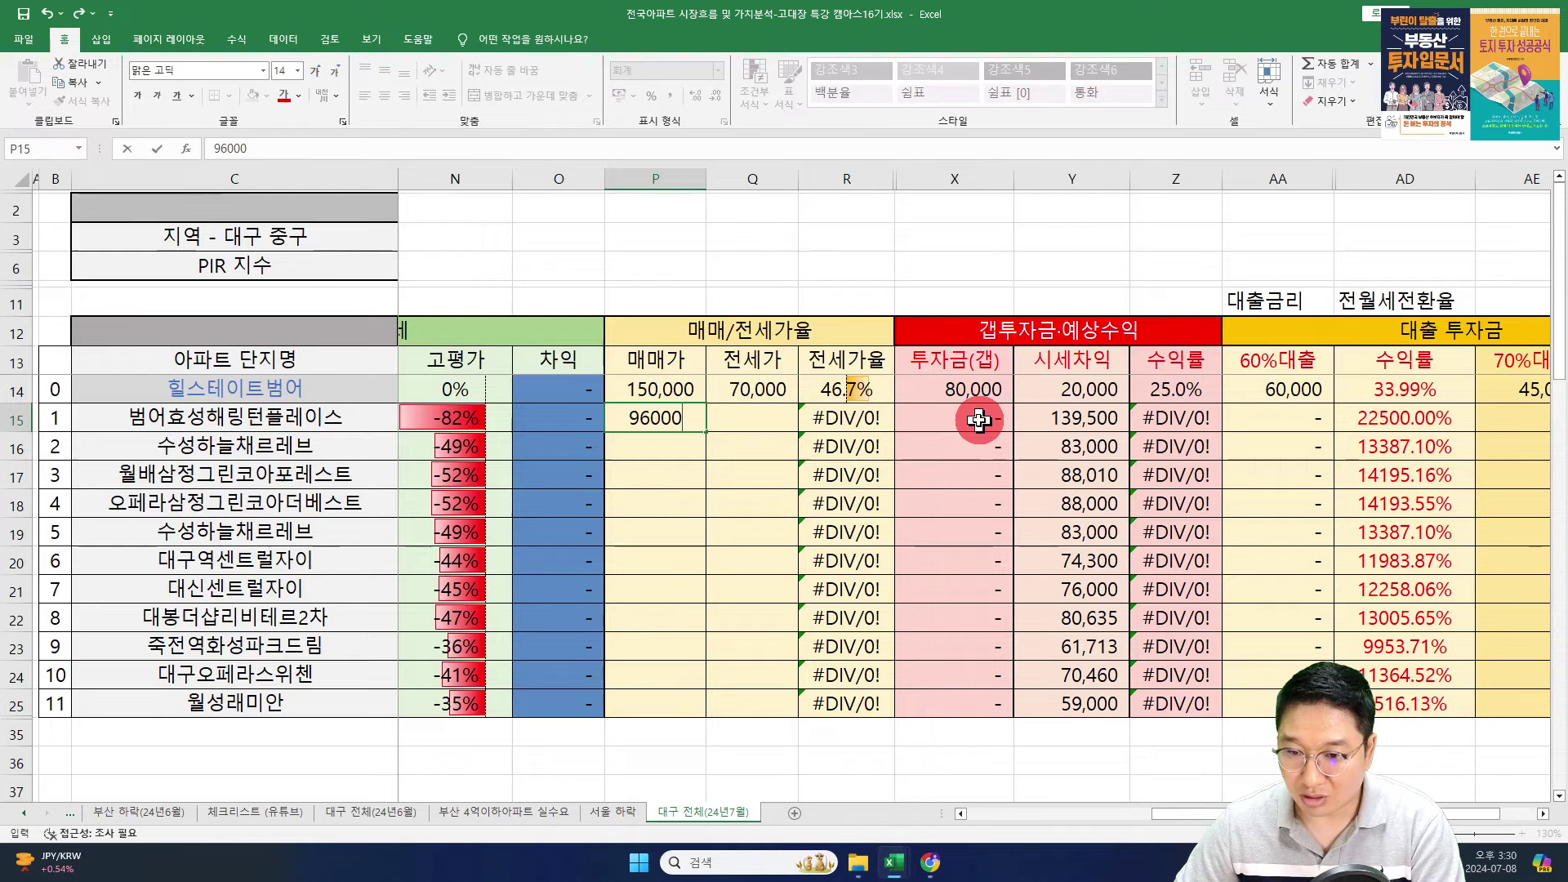
{"action": "key", "text": "Tab"}
{"action": "type", "text": "49500"}
{"action": "key", "text": "ctrl+Return"}
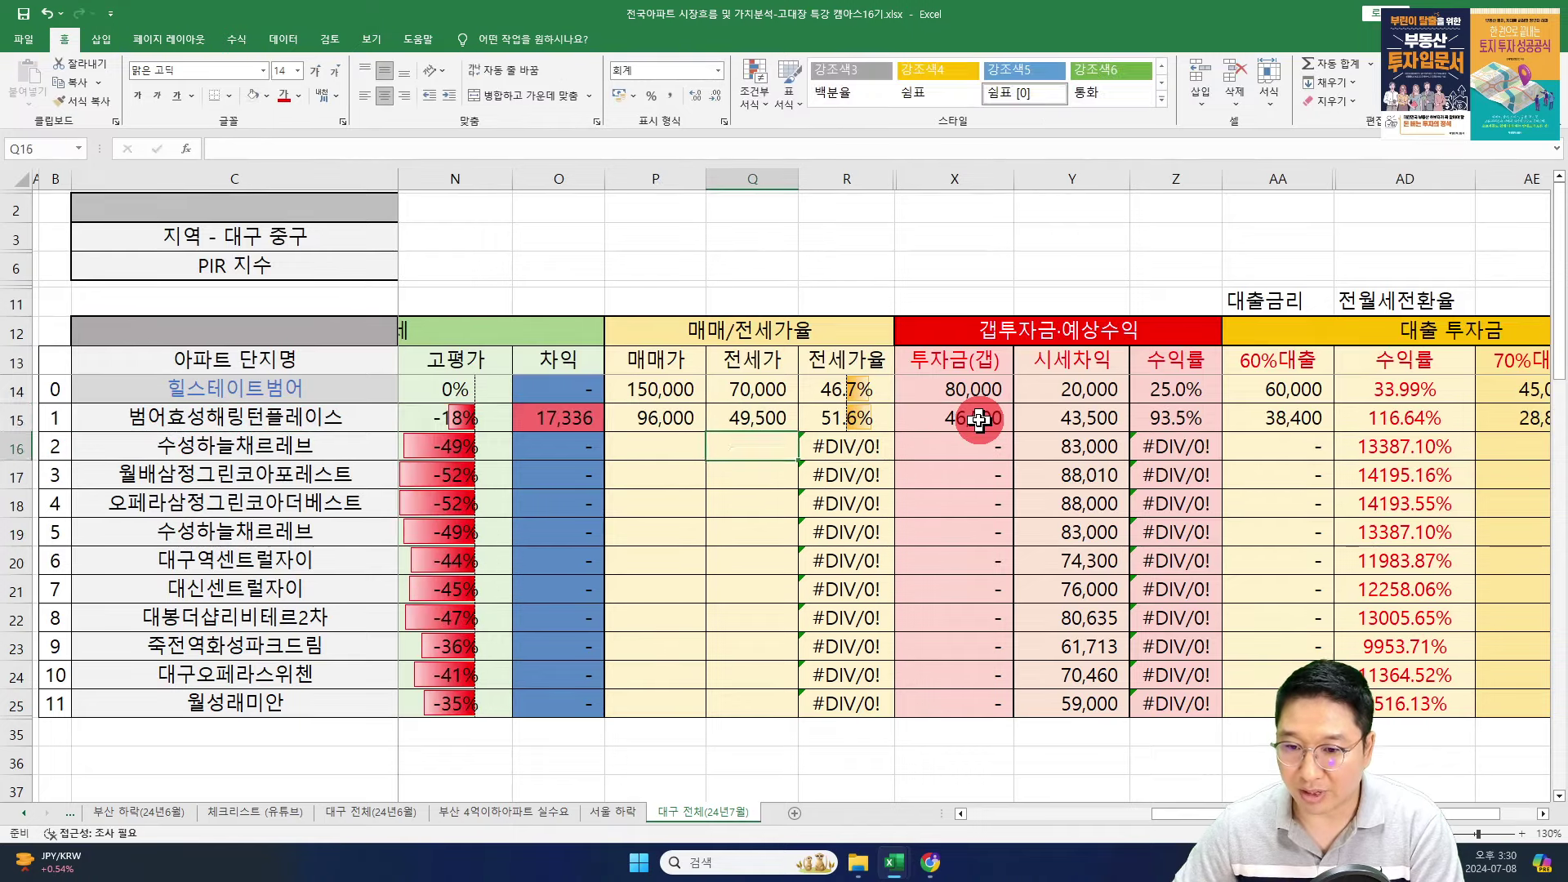
{"action": "key", "text": "alt+Tab"}
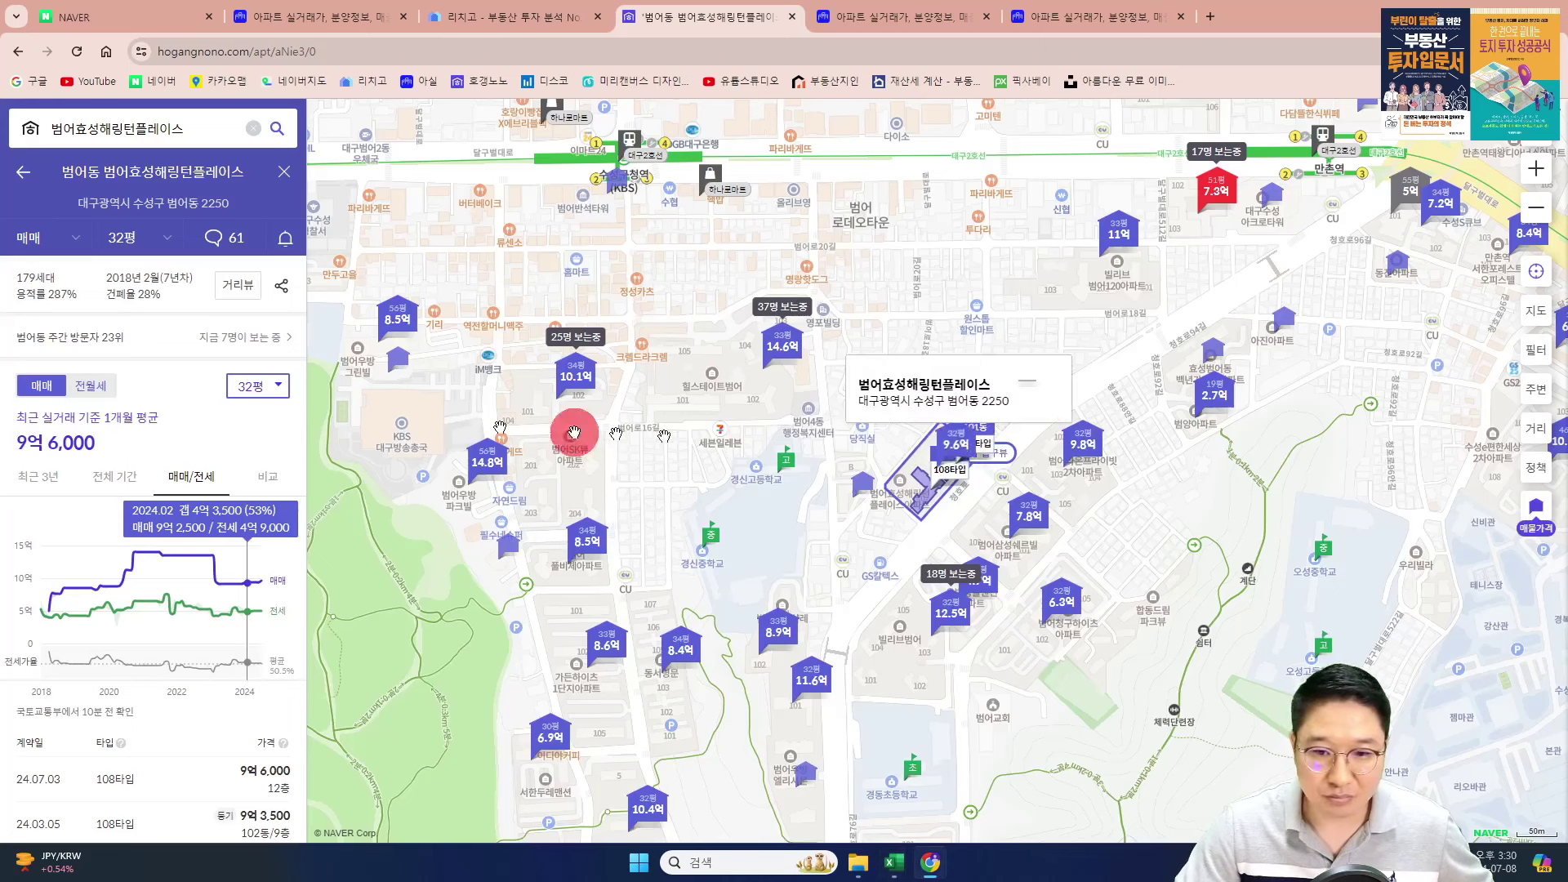
{"action": "key", "text": "alt+Tab"}
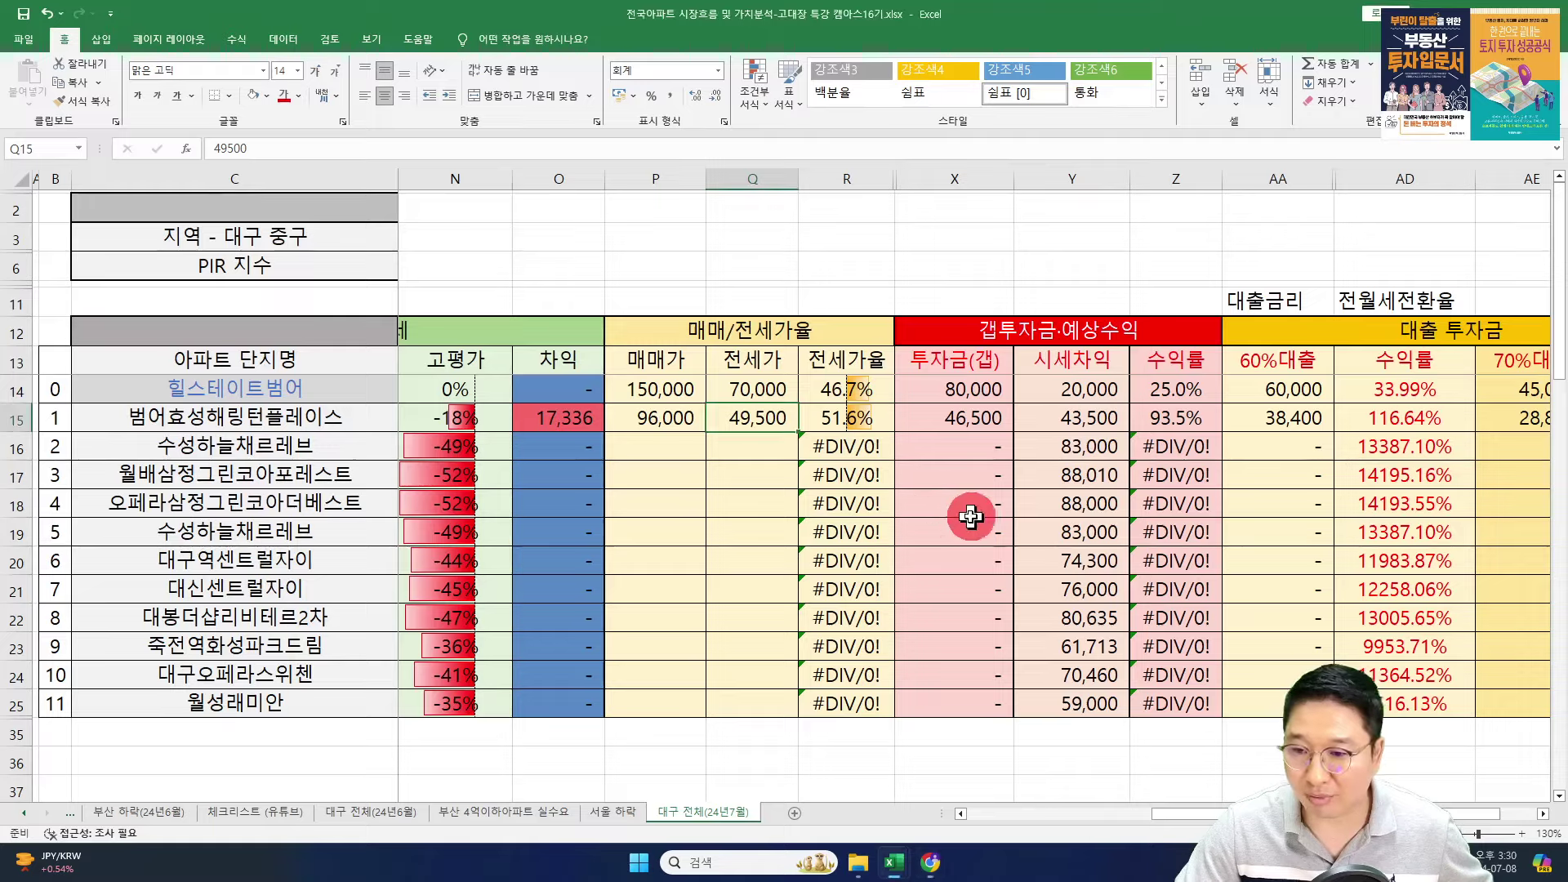
- Examine the 전세가율, 투자금(갭) and 시세차익 of 범어효성해링턴플레이스
{"action": "left_click", "coordinate": [964, 511]}
{"action": "left_click", "coordinate": [739, 418]}
{"action": "left_click", "coordinate": [849, 423]}
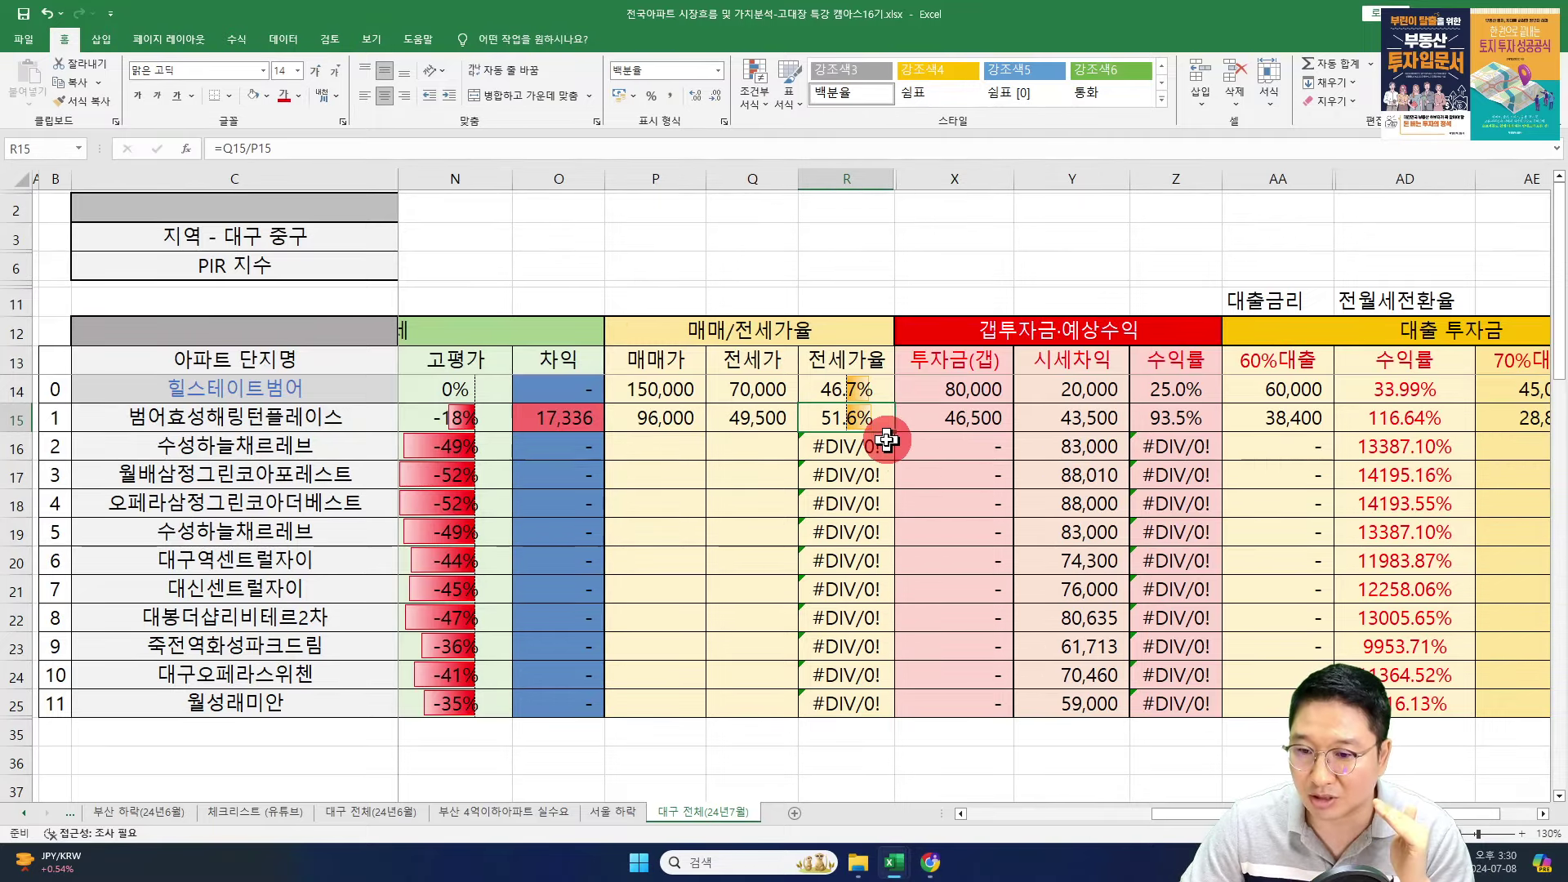
{"action": "left_click", "coordinate": [951, 420]}
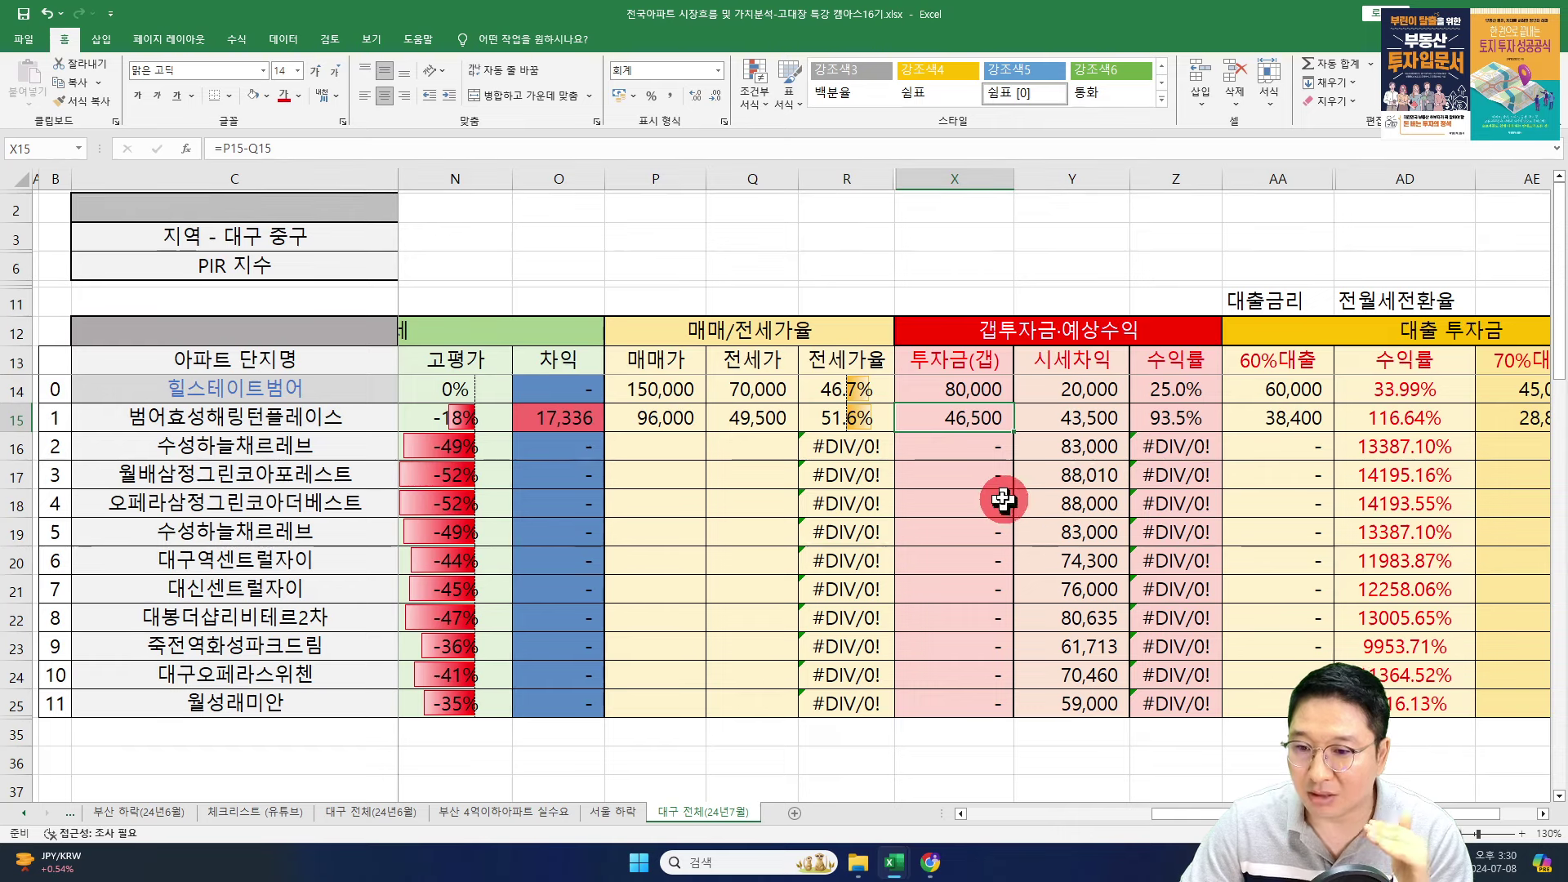
{"action": "left_click", "coordinate": [1070, 418]}
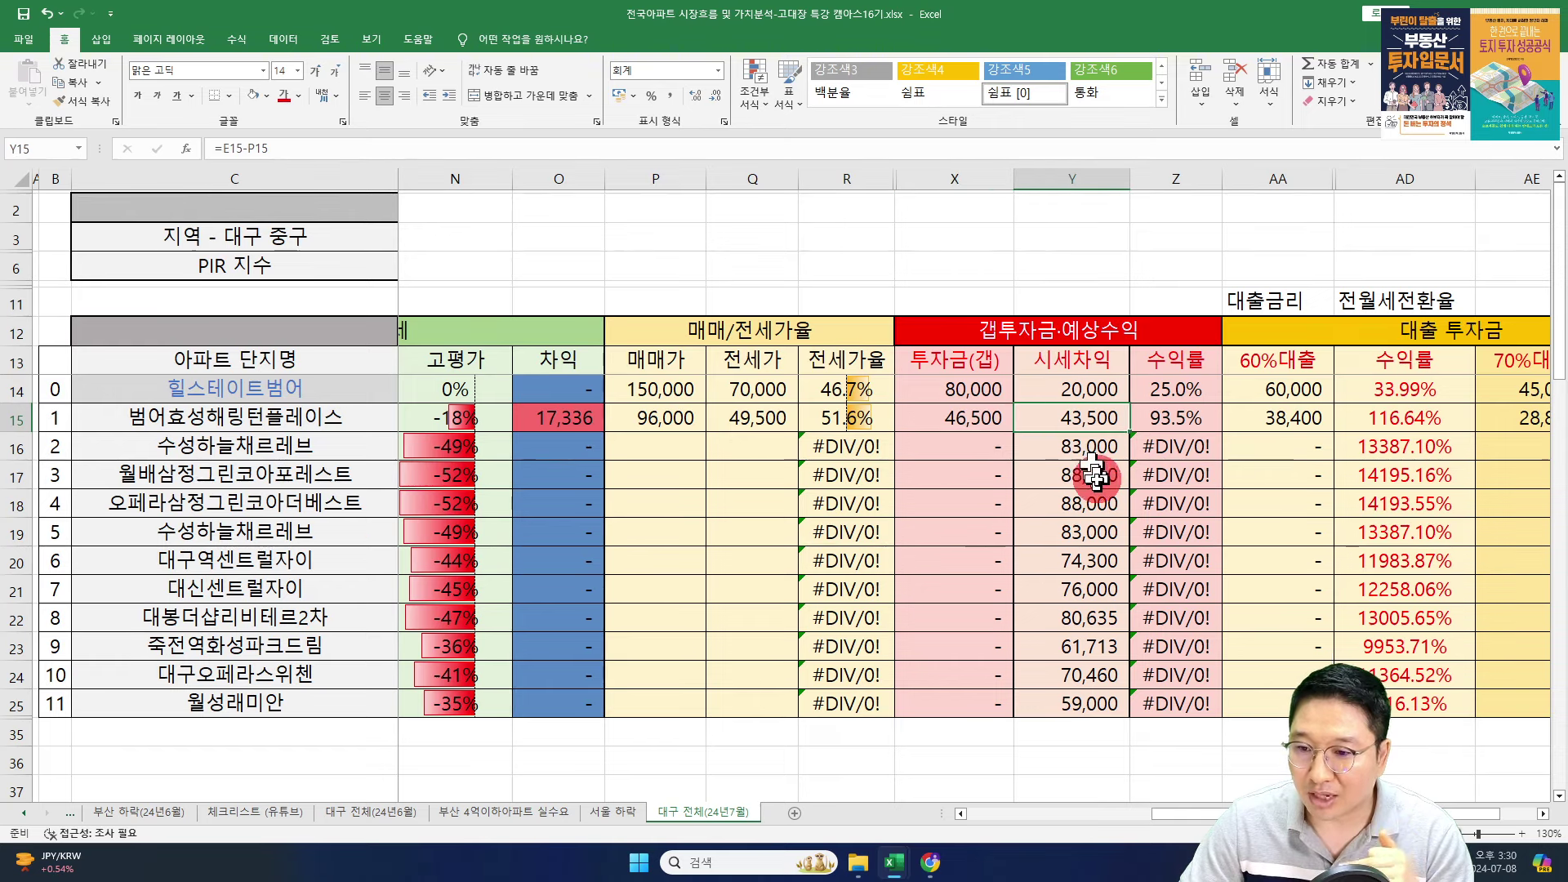
{"action": "left_click", "coordinate": [989, 412]}
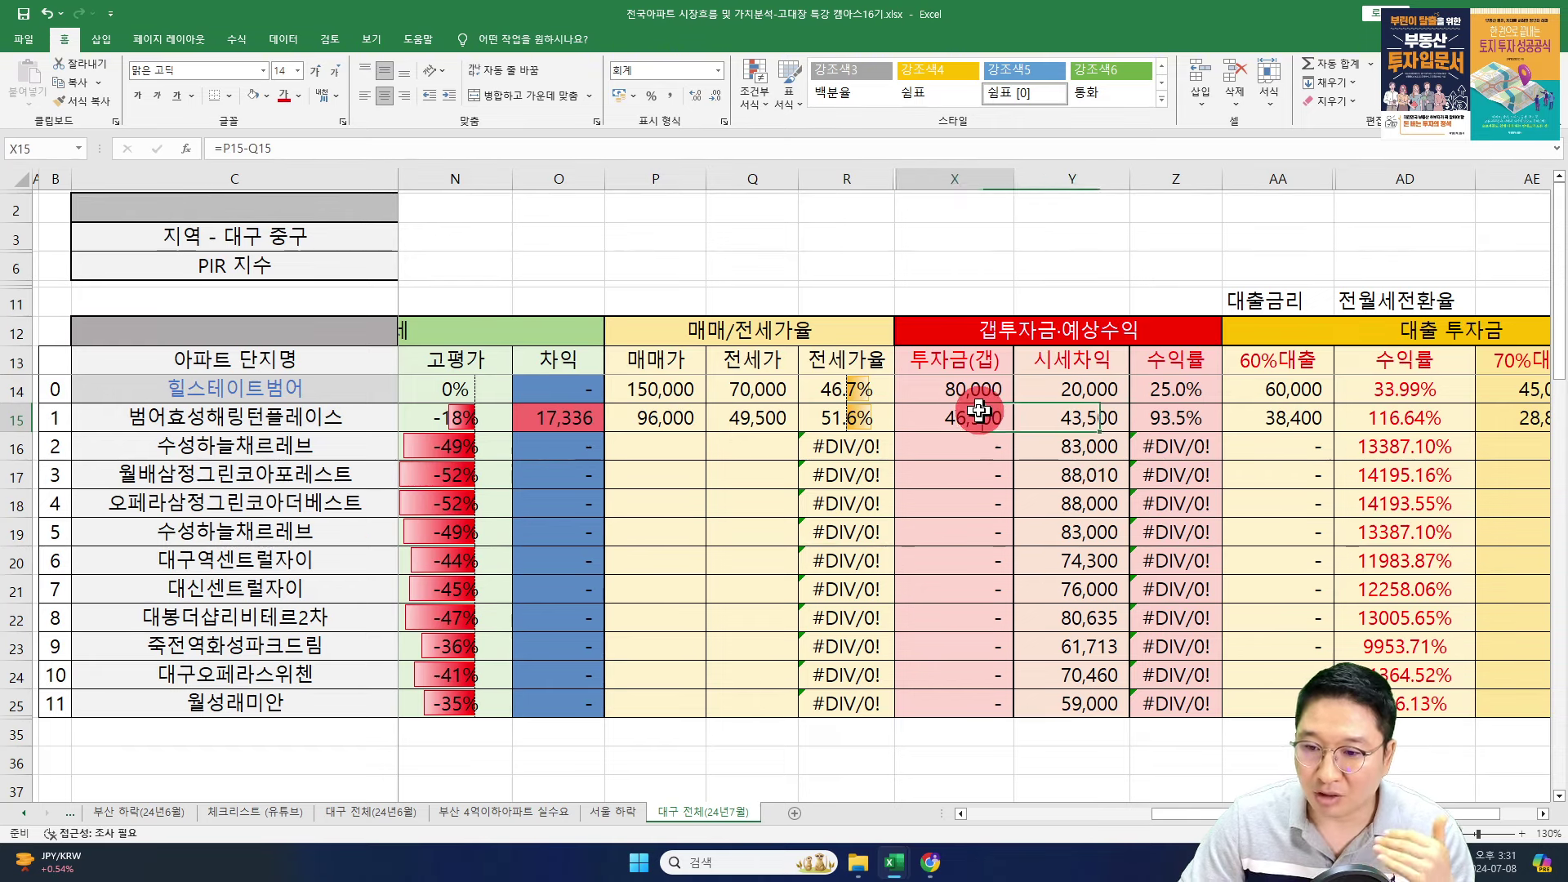
{"action": "left_click", "coordinate": [1073, 413]}
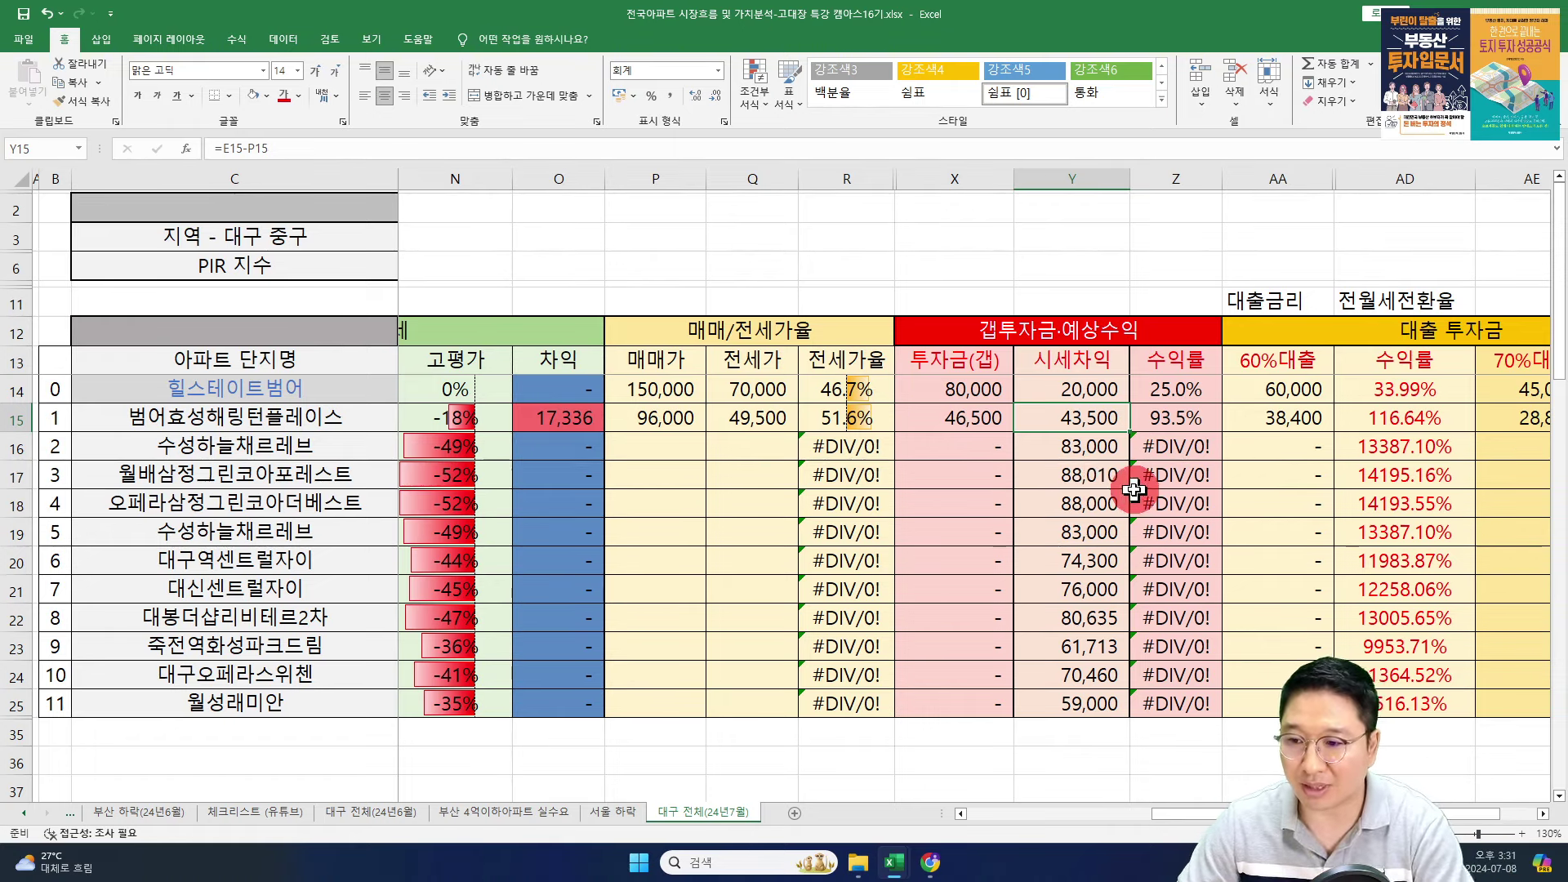
- Examine the 60%대출 and 70%대출 investment amounts and their 수익률 for 범어효성해링턴플레이스
{"action": "key", "text": "Right"}
{"action": "key", "text": "Right"}
{"action": "key", "text": "Right"}
{"action": "key", "text": "Right"}
{"action": "key", "text": "Right"}
{"action": "key", "text": "Right"}
{"action": "left_click", "coordinate": [1096, 418]}
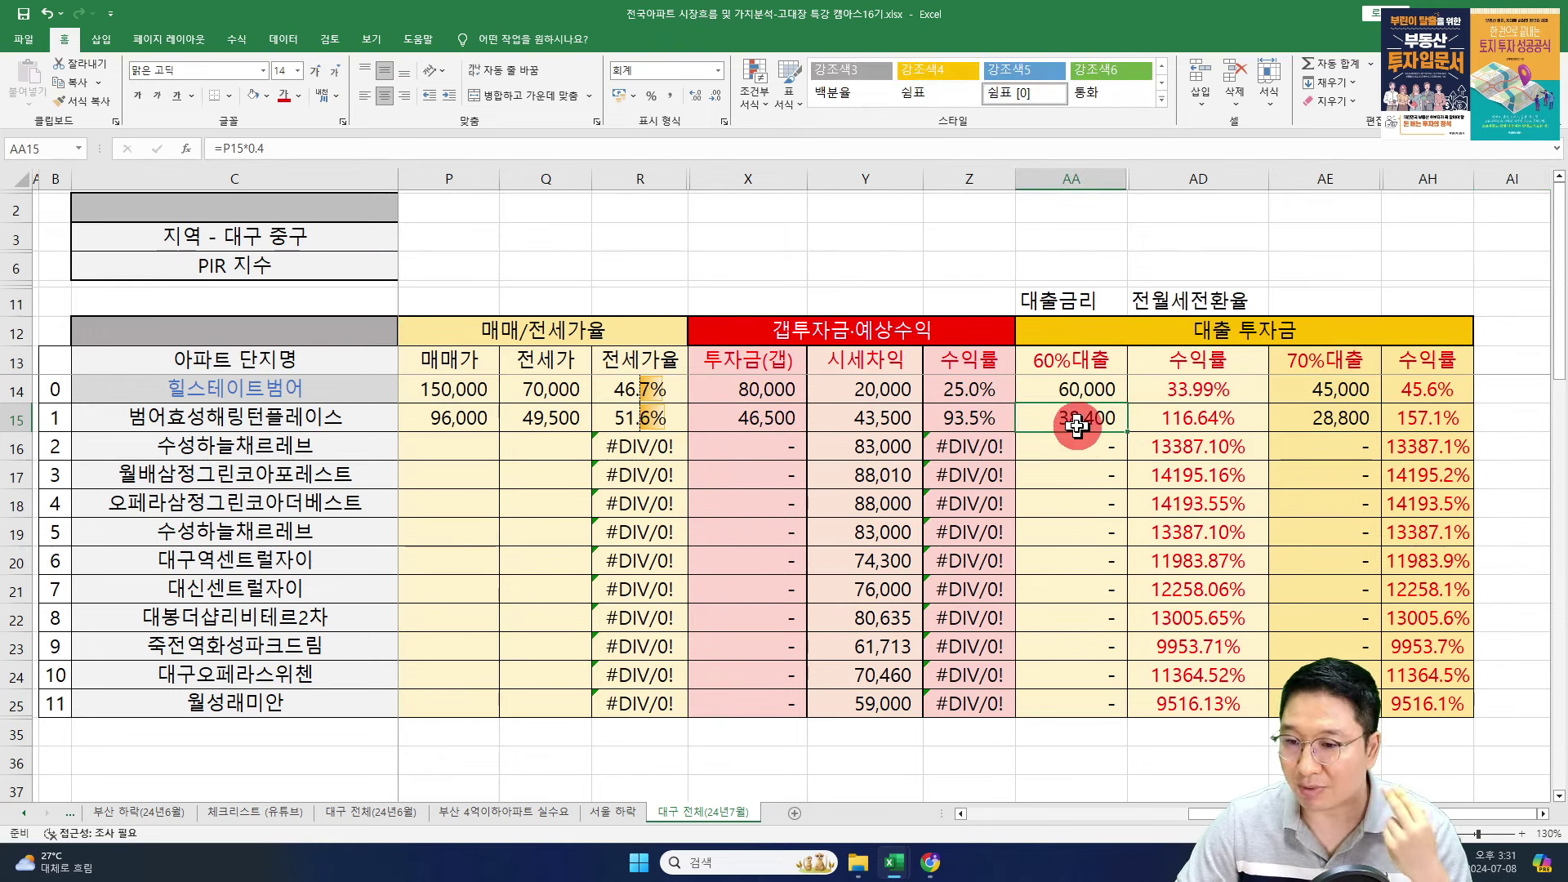
{"action": "left_click", "coordinate": [1213, 420]}
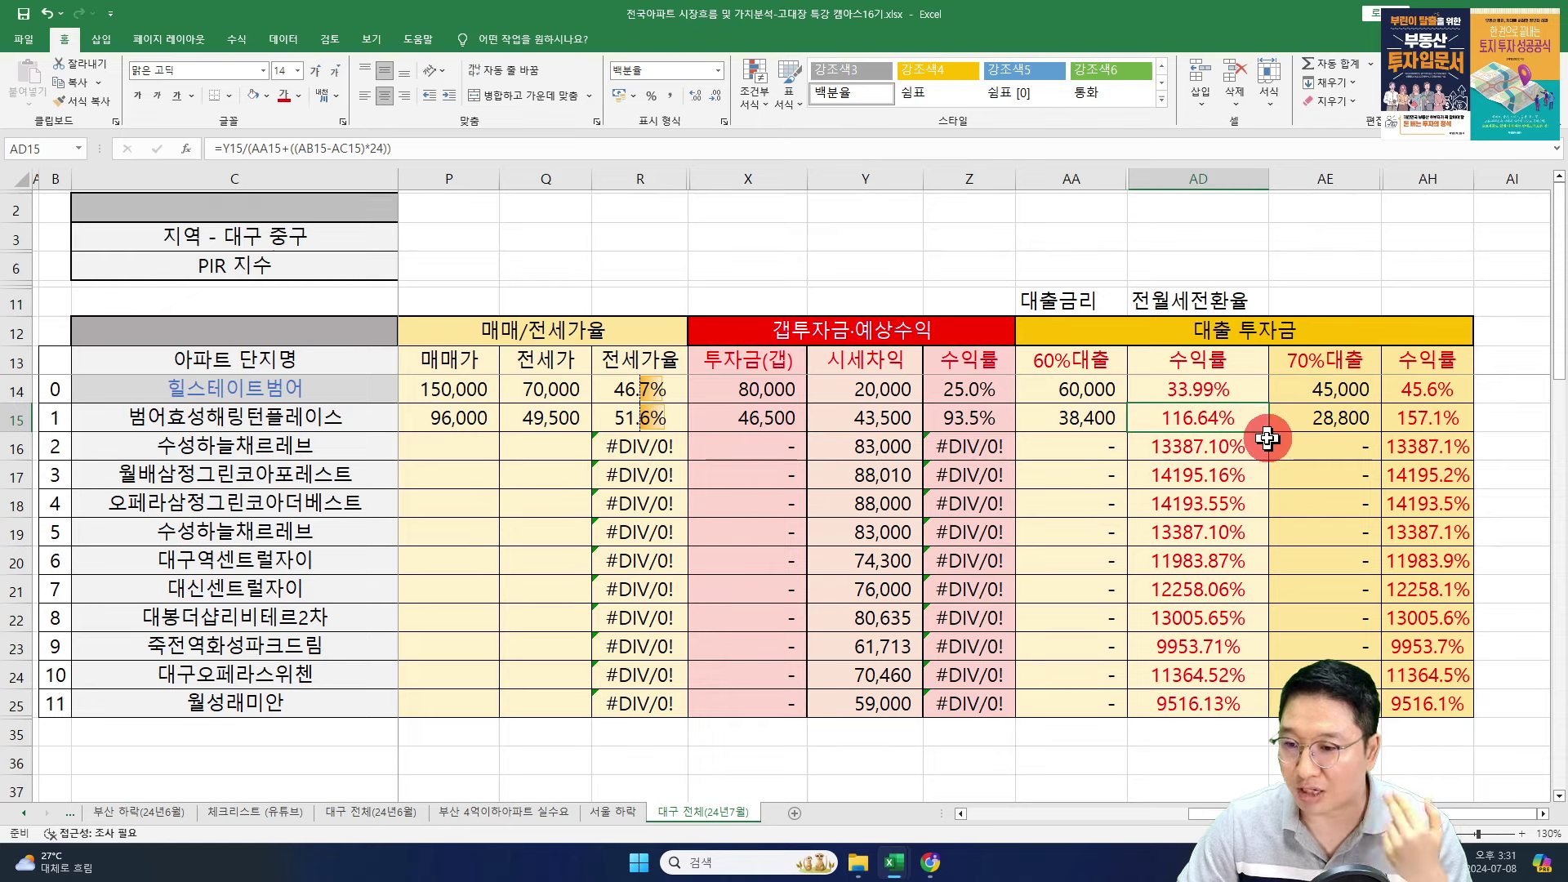
{"action": "left_click", "coordinate": [1326, 423]}
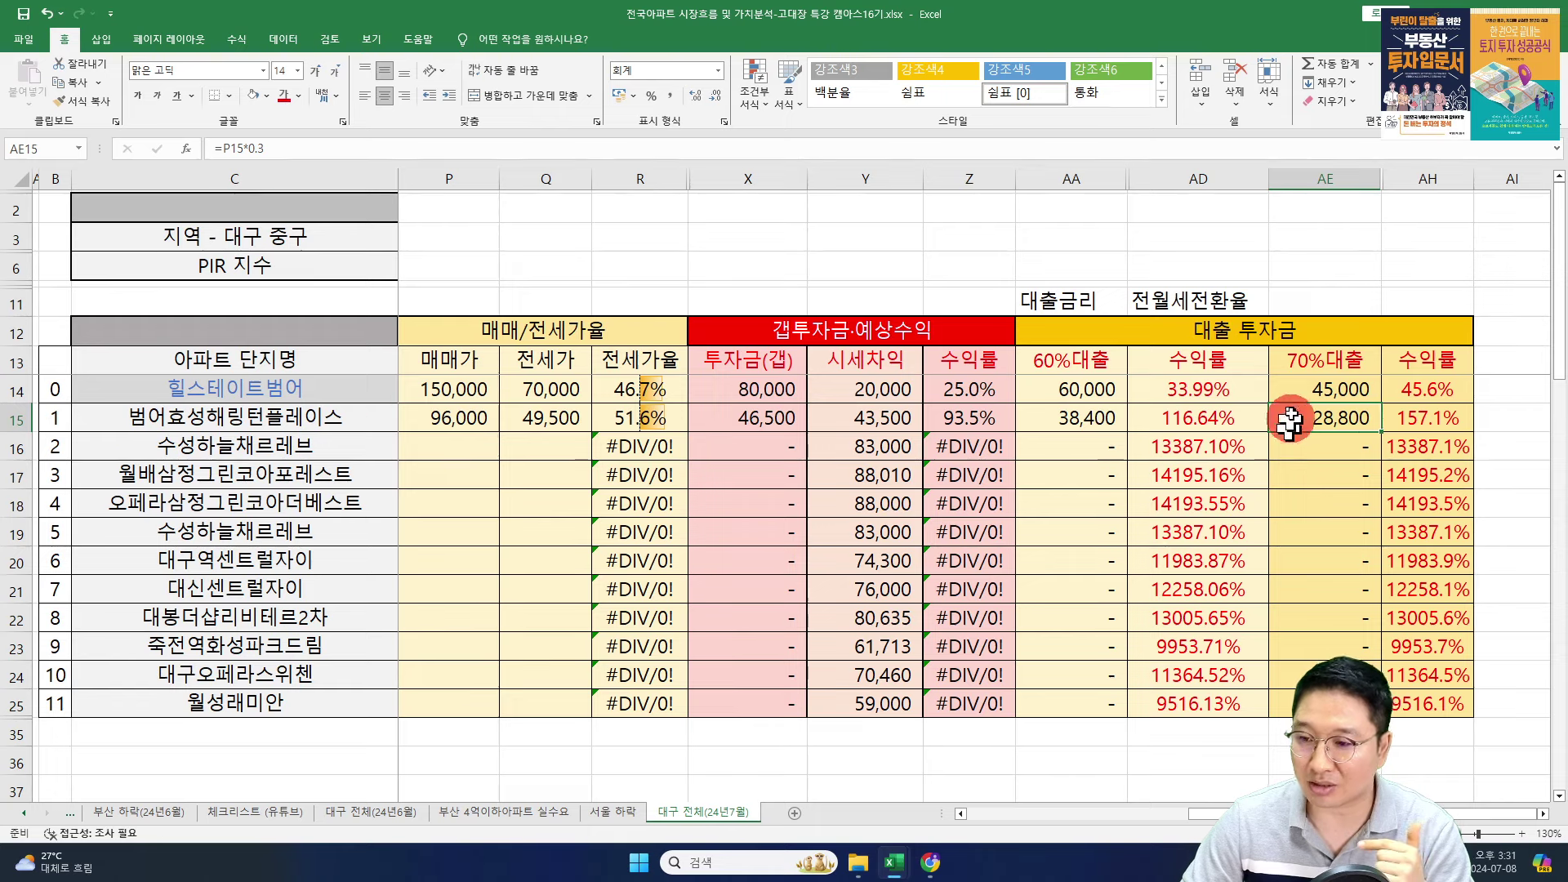
{"action": "left_click", "coordinate": [1428, 418]}
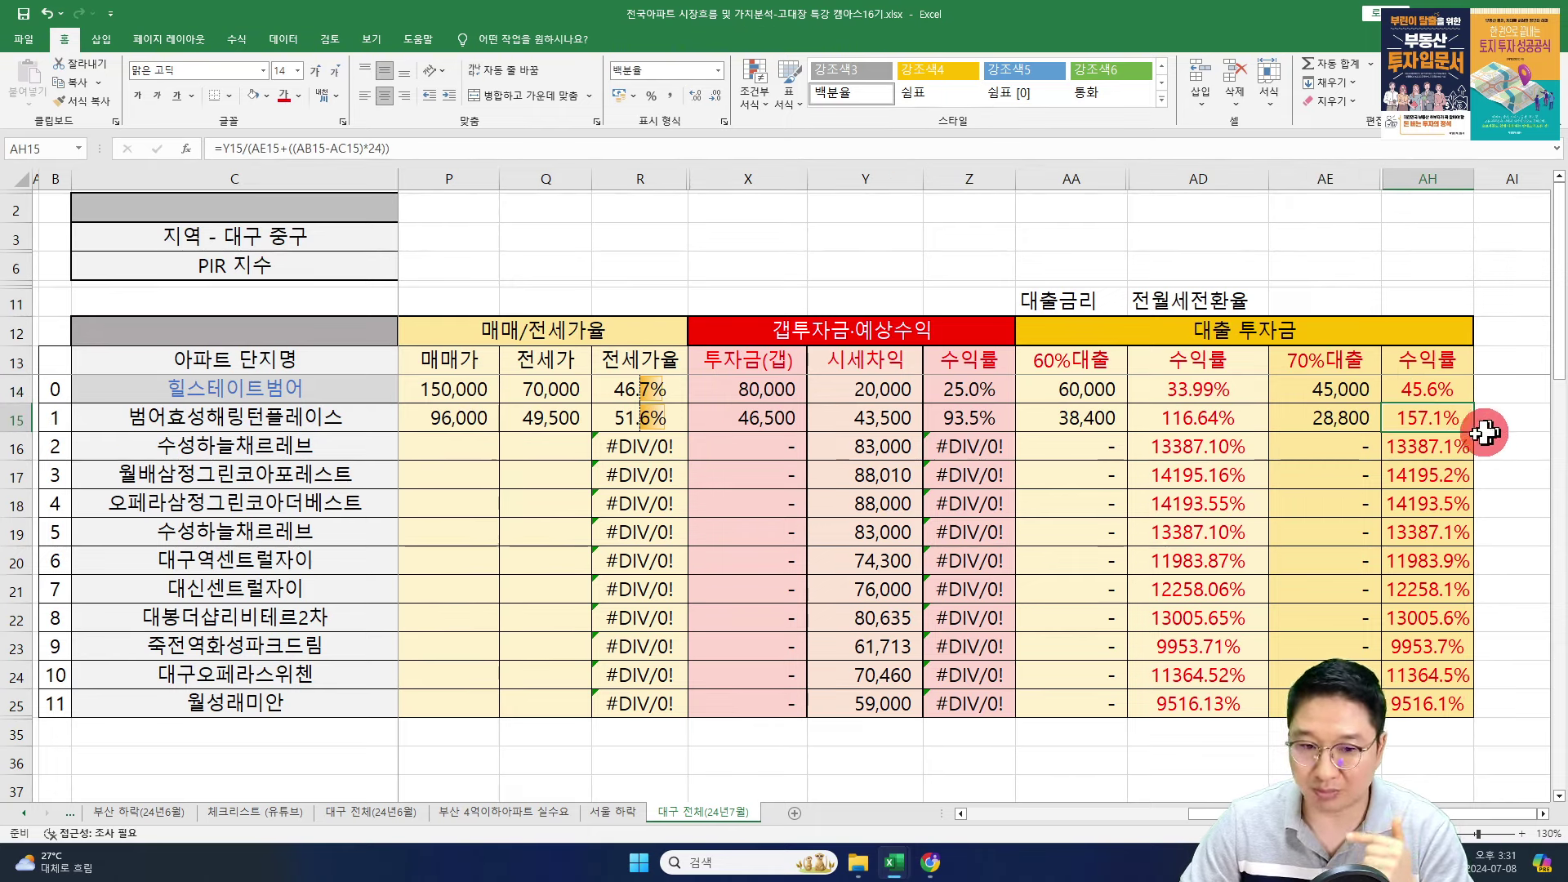
- Review the 범어효성해링턴플레이스 row from its PIR prices across to its 투자금(갭) and 수익률
{"action": "left_click", "coordinate": [357, 422]}
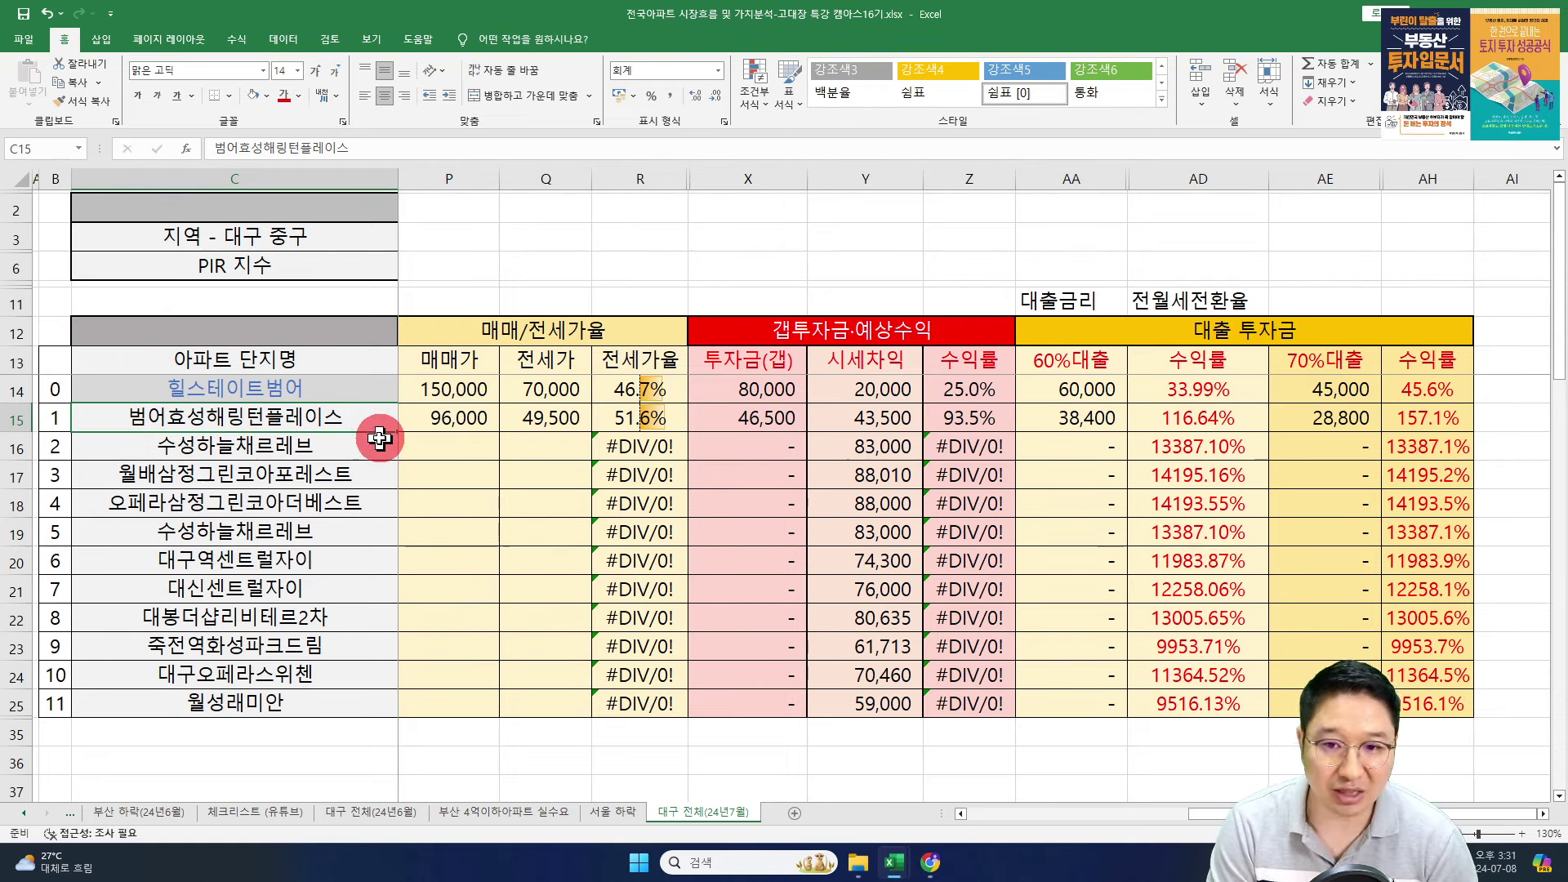
{"action": "key", "text": "Right"}
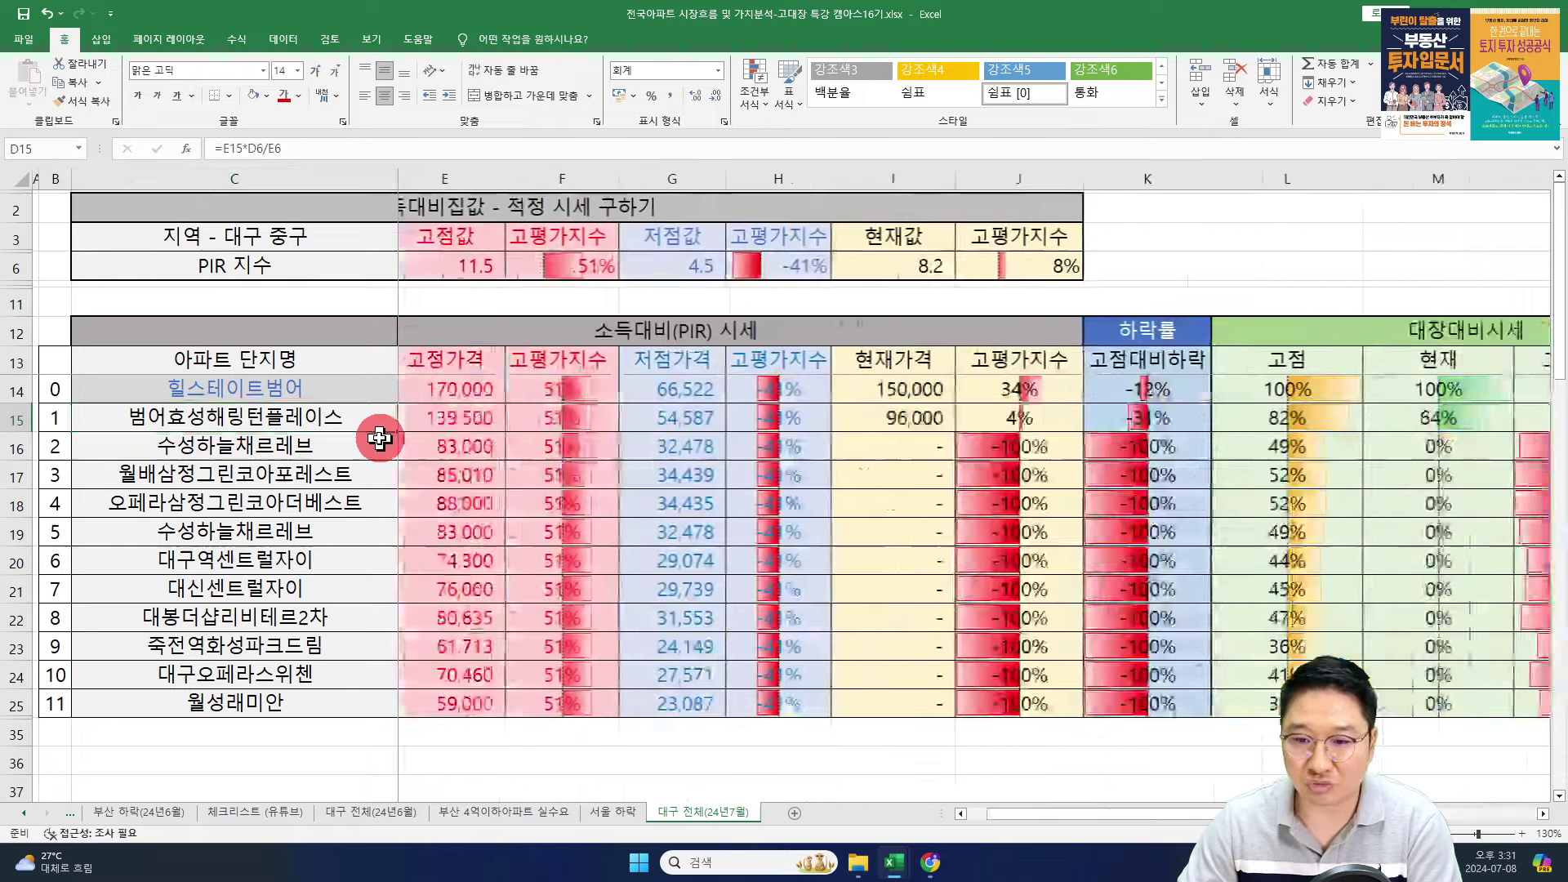
{"action": "key", "text": "Right"}
{"action": "key", "text": "Right"}
{"action": "key", "text": "Right"}
{"action": "key", "text": "Right"}
{"action": "key", "text": "Right"}
{"action": "key", "text": "Right"}
{"action": "key", "text": "Right"}
{"action": "key", "text": "Right"}
{"action": "key", "text": "Right"}
{"action": "key", "text": "Right"}
{"action": "key", "text": "Right"}
{"action": "key", "text": "Right"}
{"action": "key", "text": "Right"}
{"action": "key", "text": "Right"}
{"action": "key", "text": "Right"}
{"action": "key", "text": "Right"}
{"action": "key", "text": "Right"}
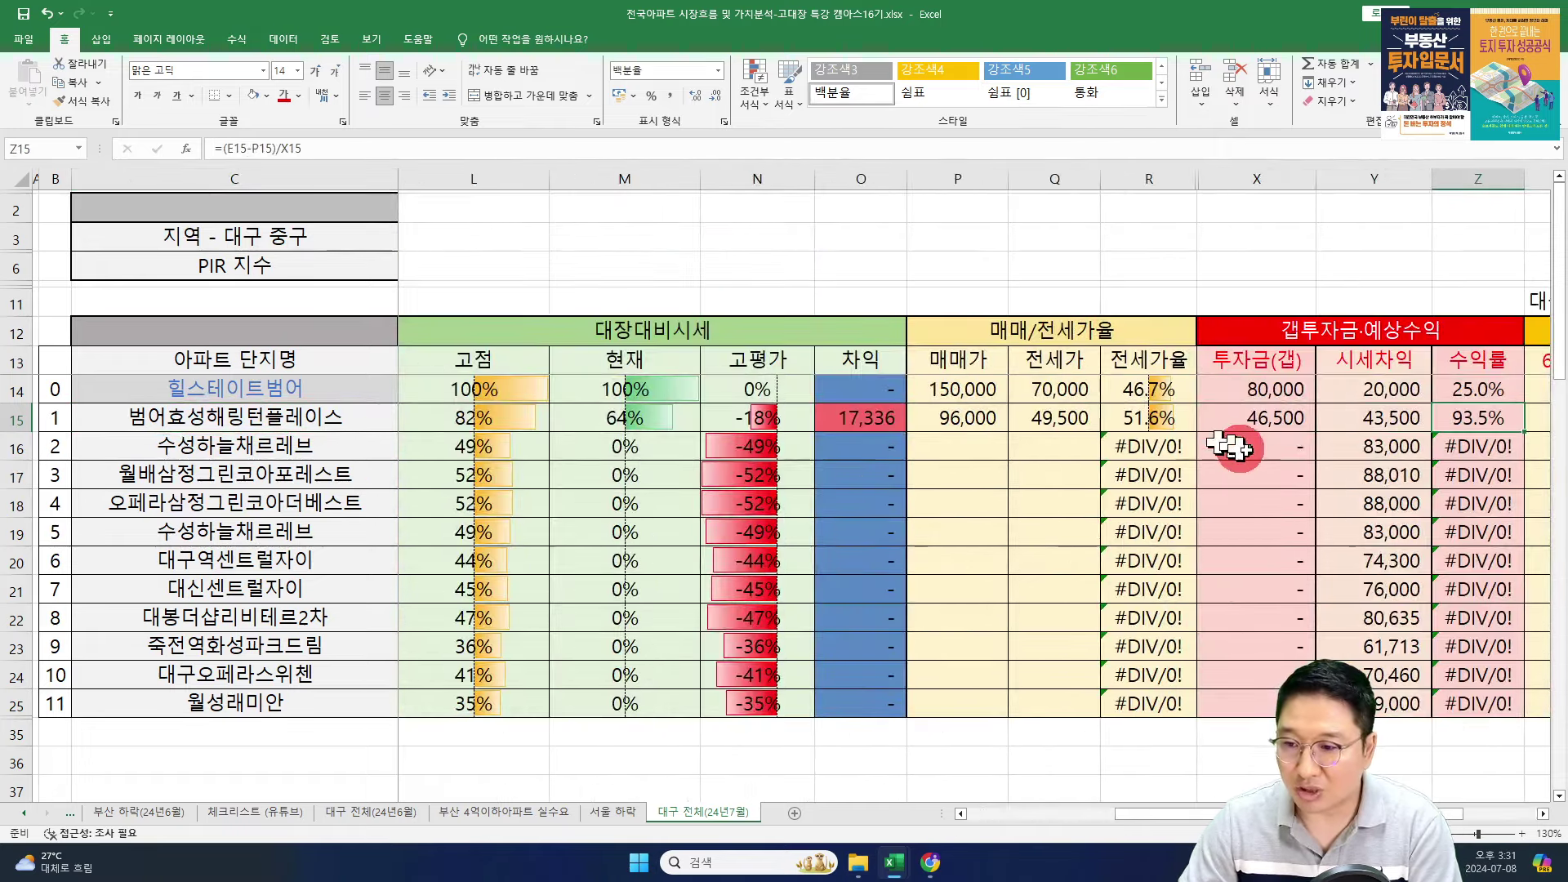
{"action": "scroll", "coordinate": [1237, 447], "scroll_direction": "right", "scroll_amount": 1}
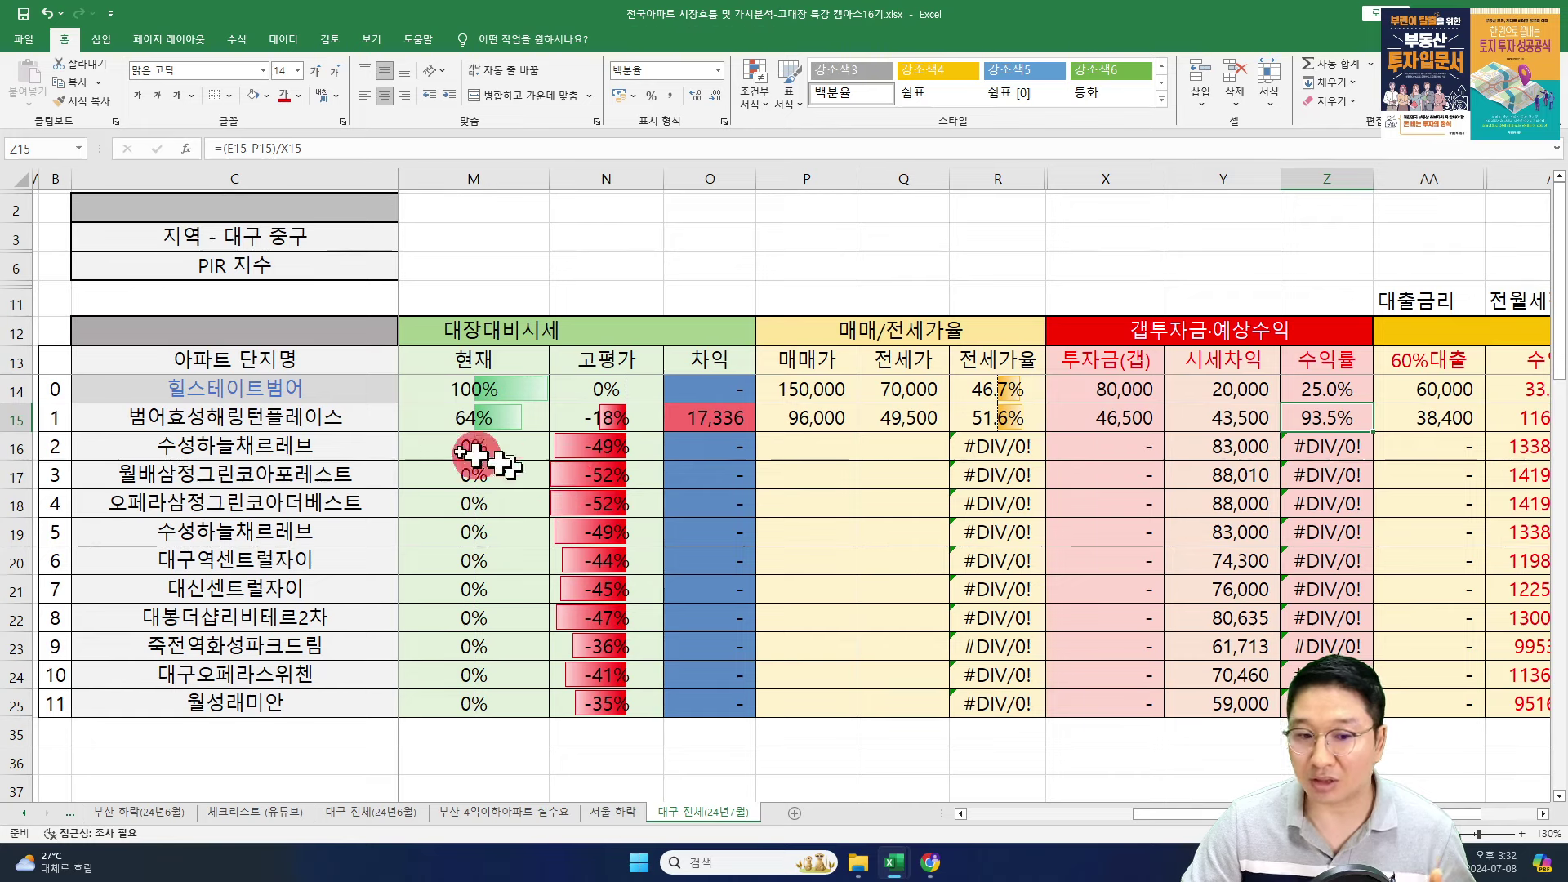
- Copy the complex name 수성하늘채르레브 and check the 투자금(갭) of 범어효성해링턴플레이스
{"action": "left_click", "coordinate": [291, 420]}
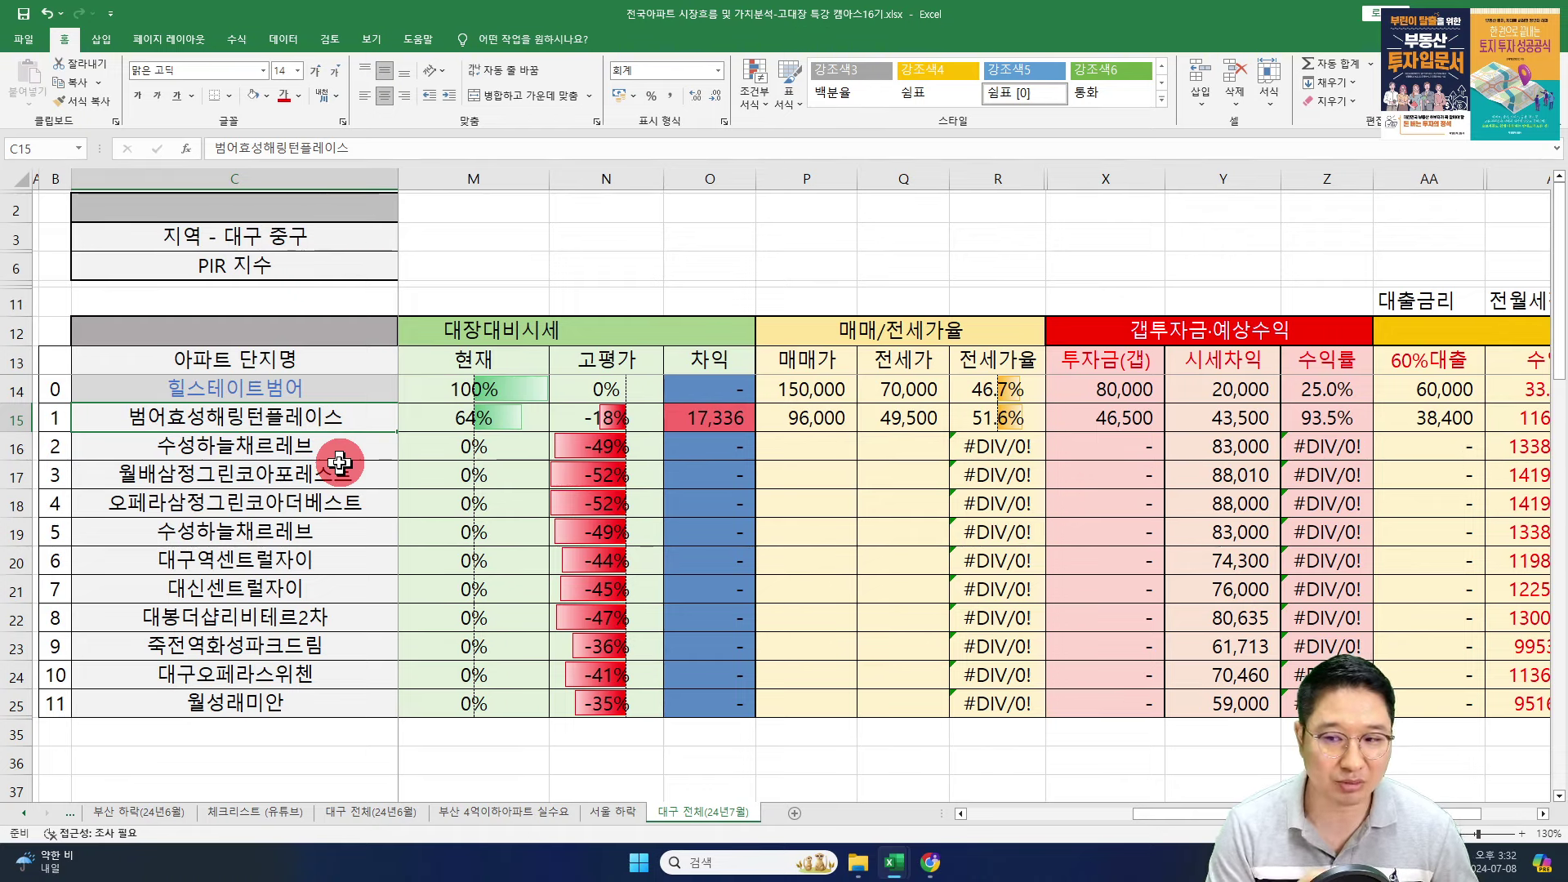
{"action": "left_click", "coordinate": [284, 445]}
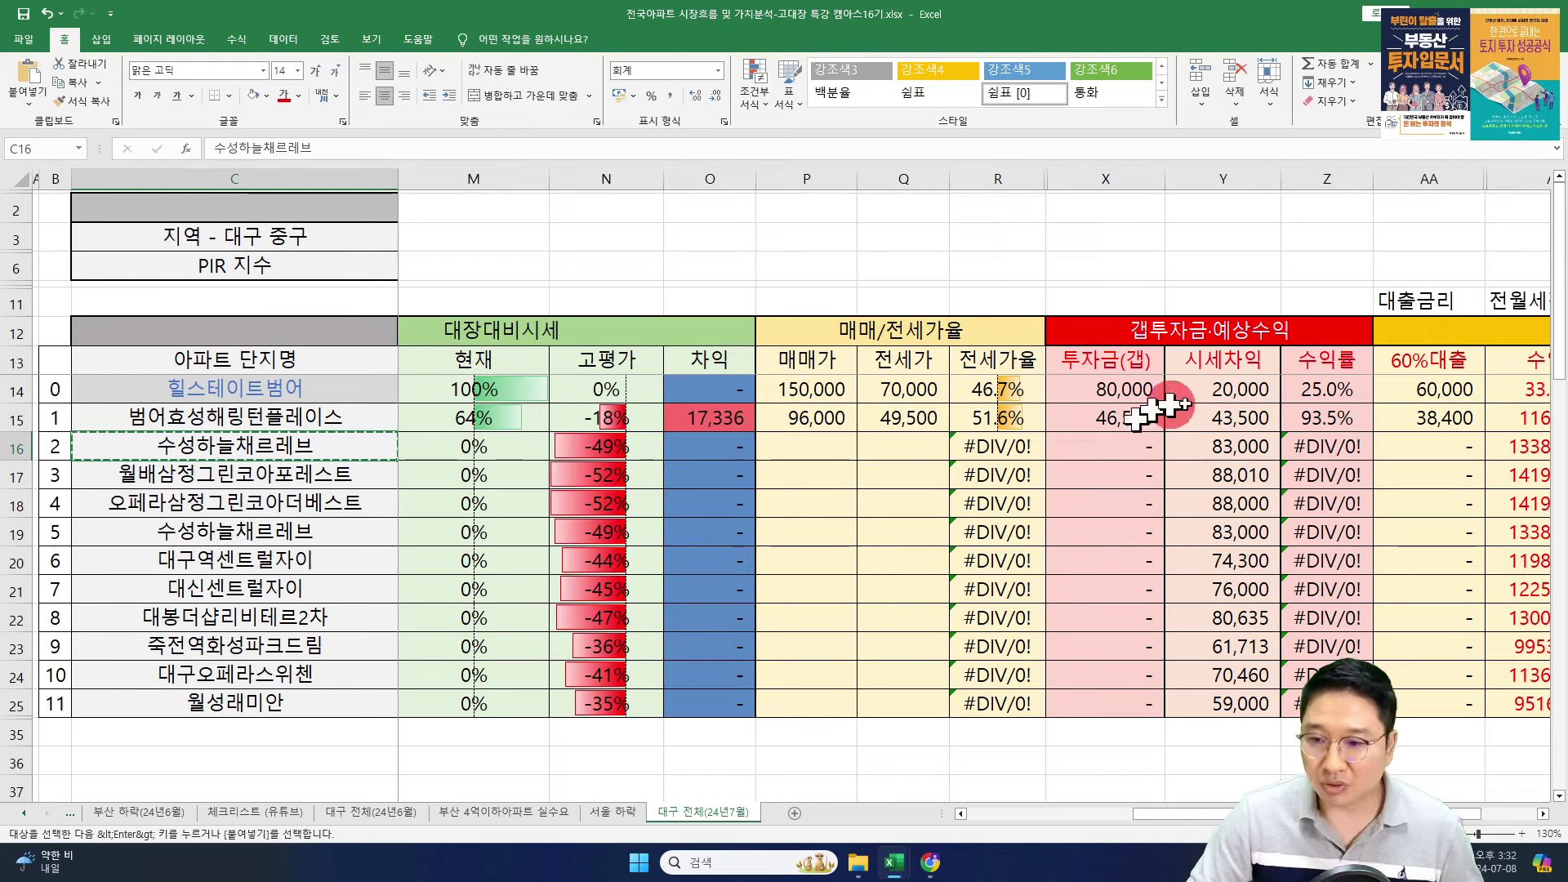
{"action": "left_click", "coordinate": [1091, 423]}
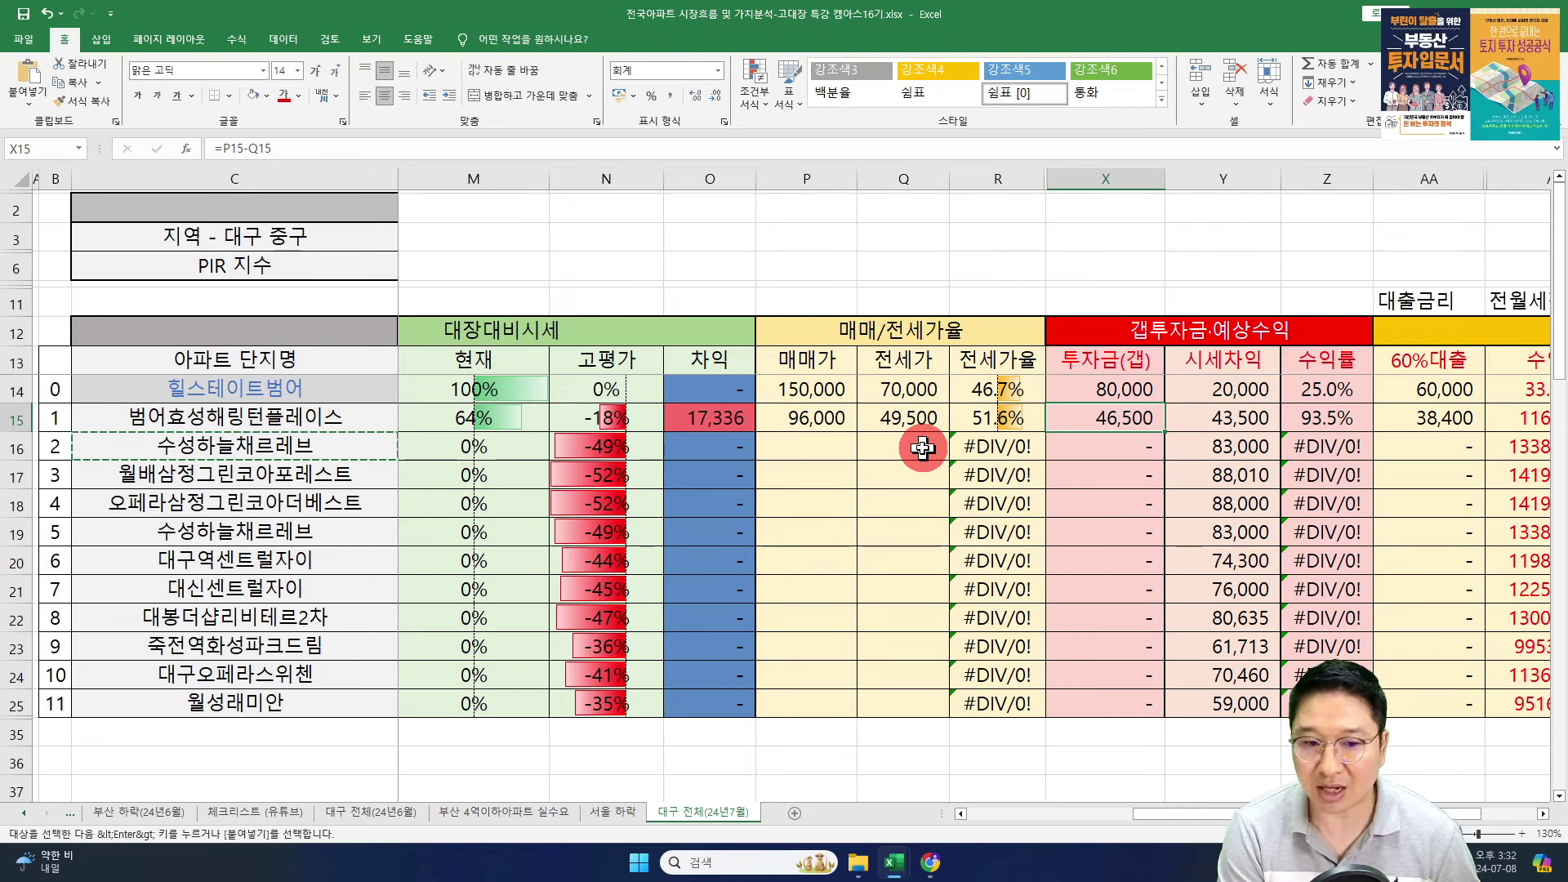
{"action": "left_click", "coordinate": [341, 439]}
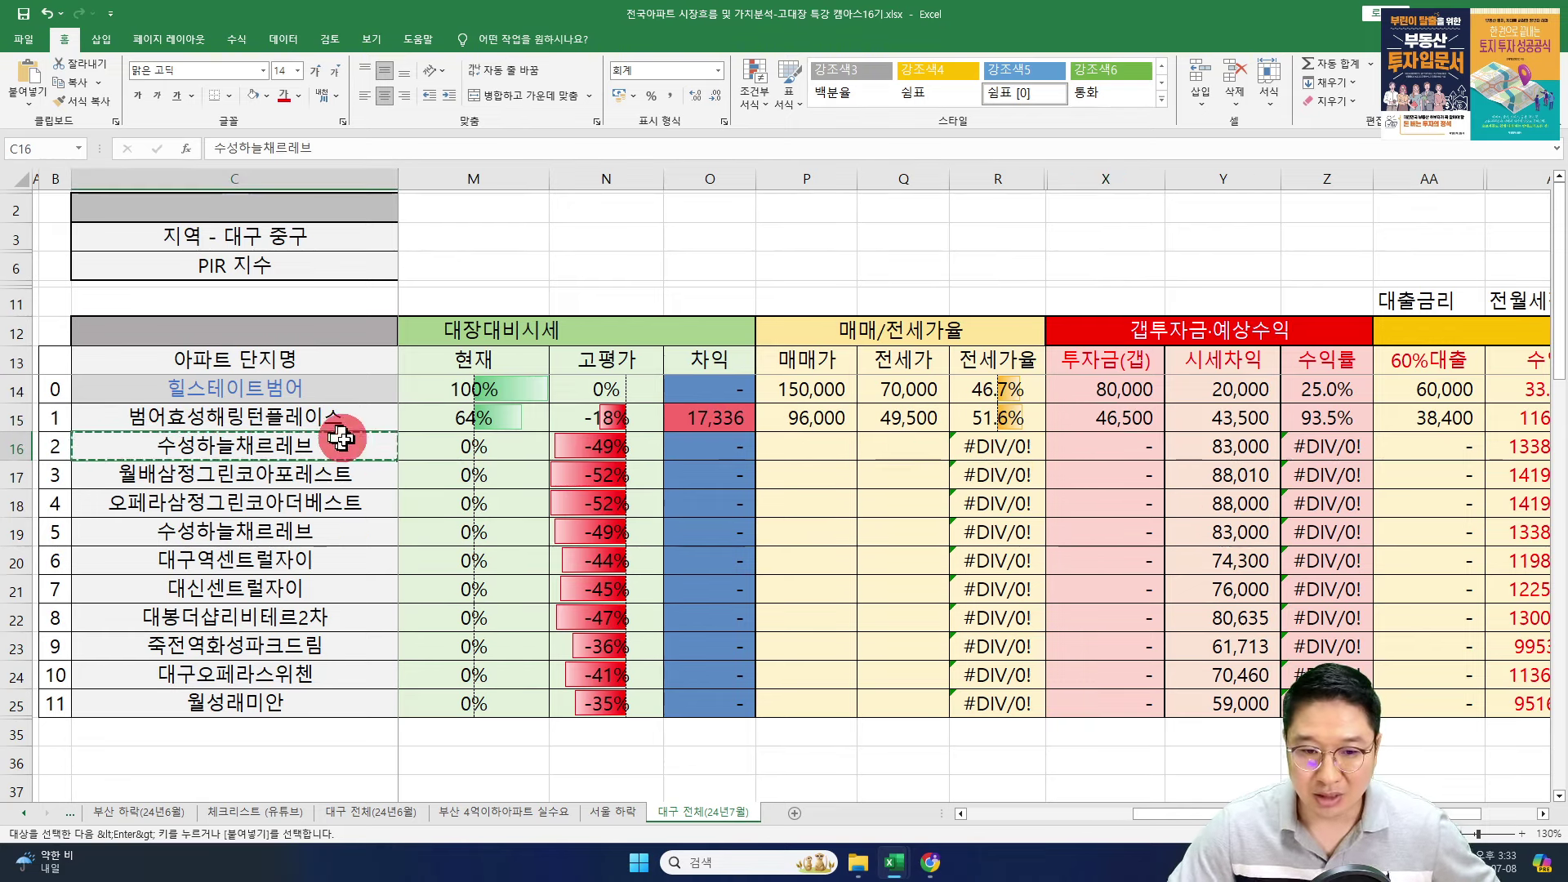
- In the browser, open 아실's 가격분석 and limit Seoul's 매매/전세 가격변동 chart to 매매 from January 2006 to April 2016
{"action": "key", "text": "alt+Tab"}
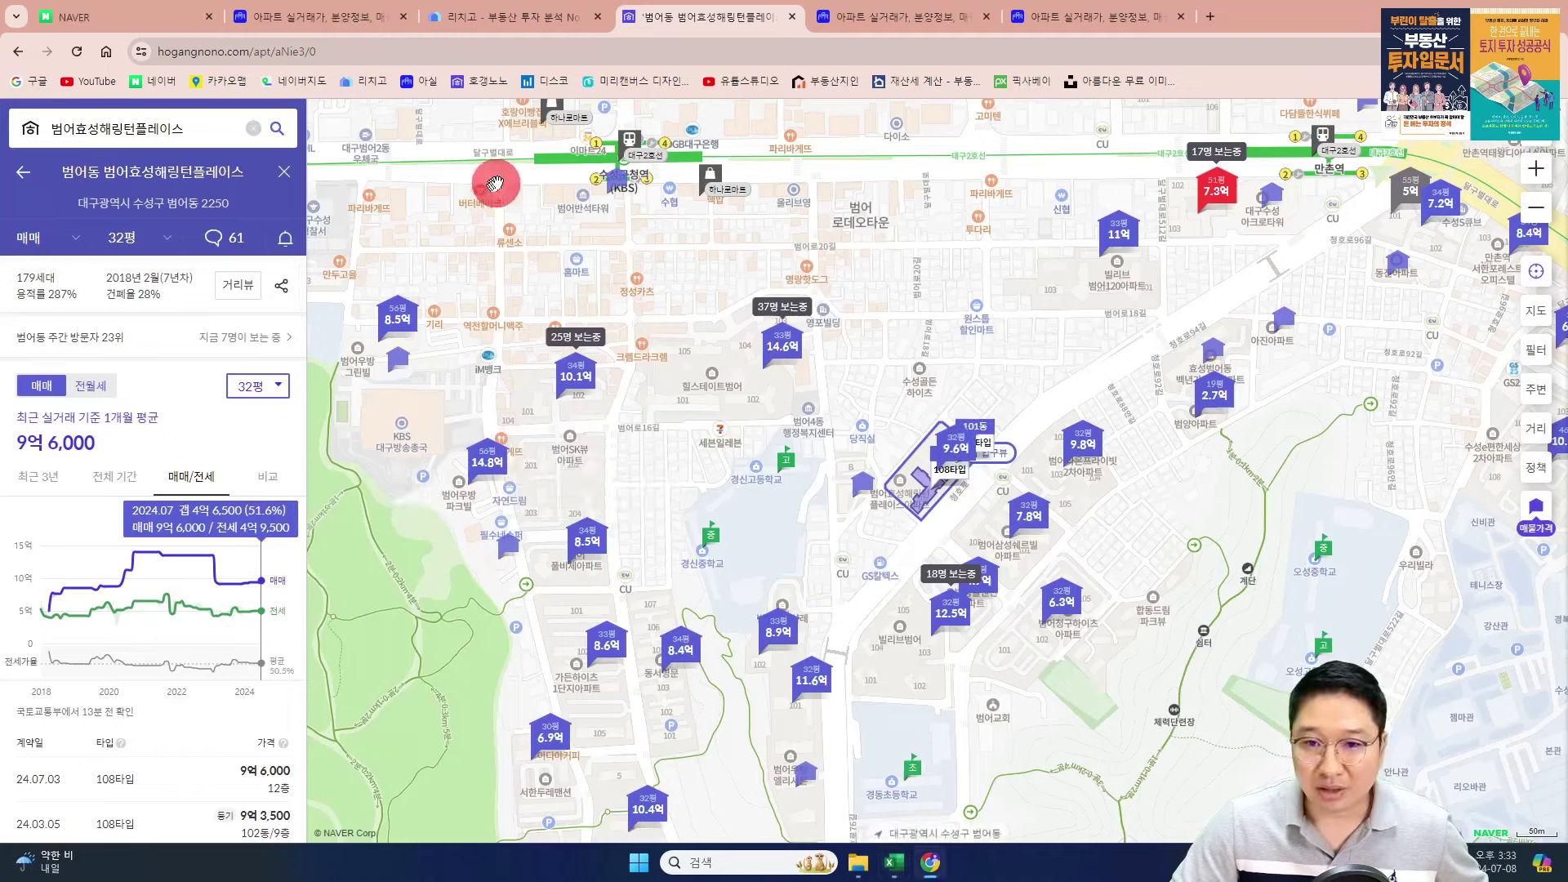
{"action": "left_click", "coordinate": [302, 17]}
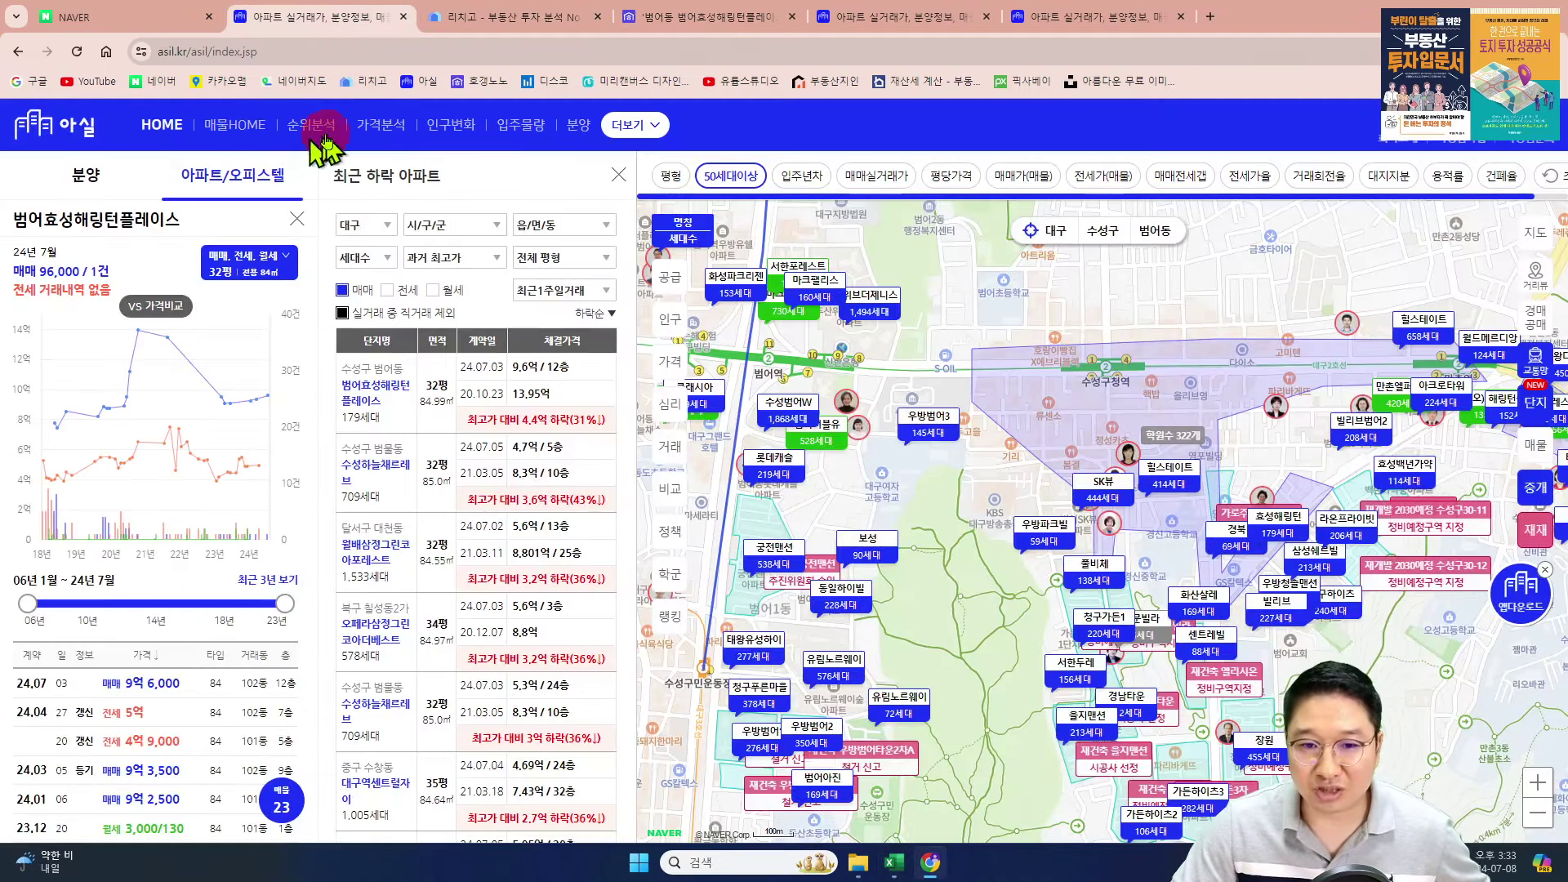
{"action": "left_click", "coordinate": [1085, 17]}
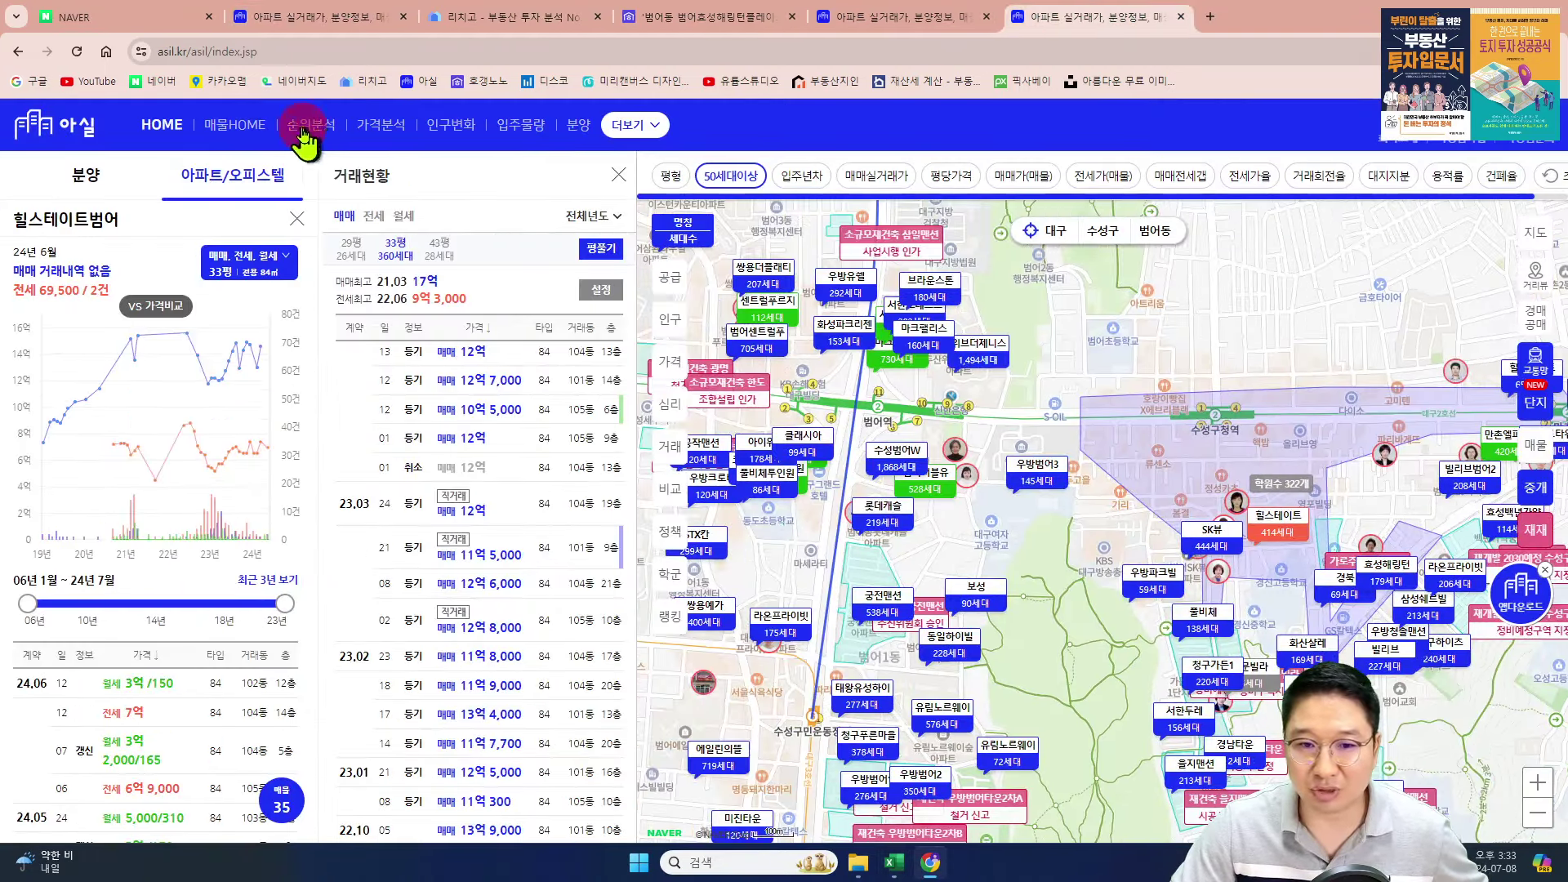
{"action": "left_click", "coordinate": [384, 131]}
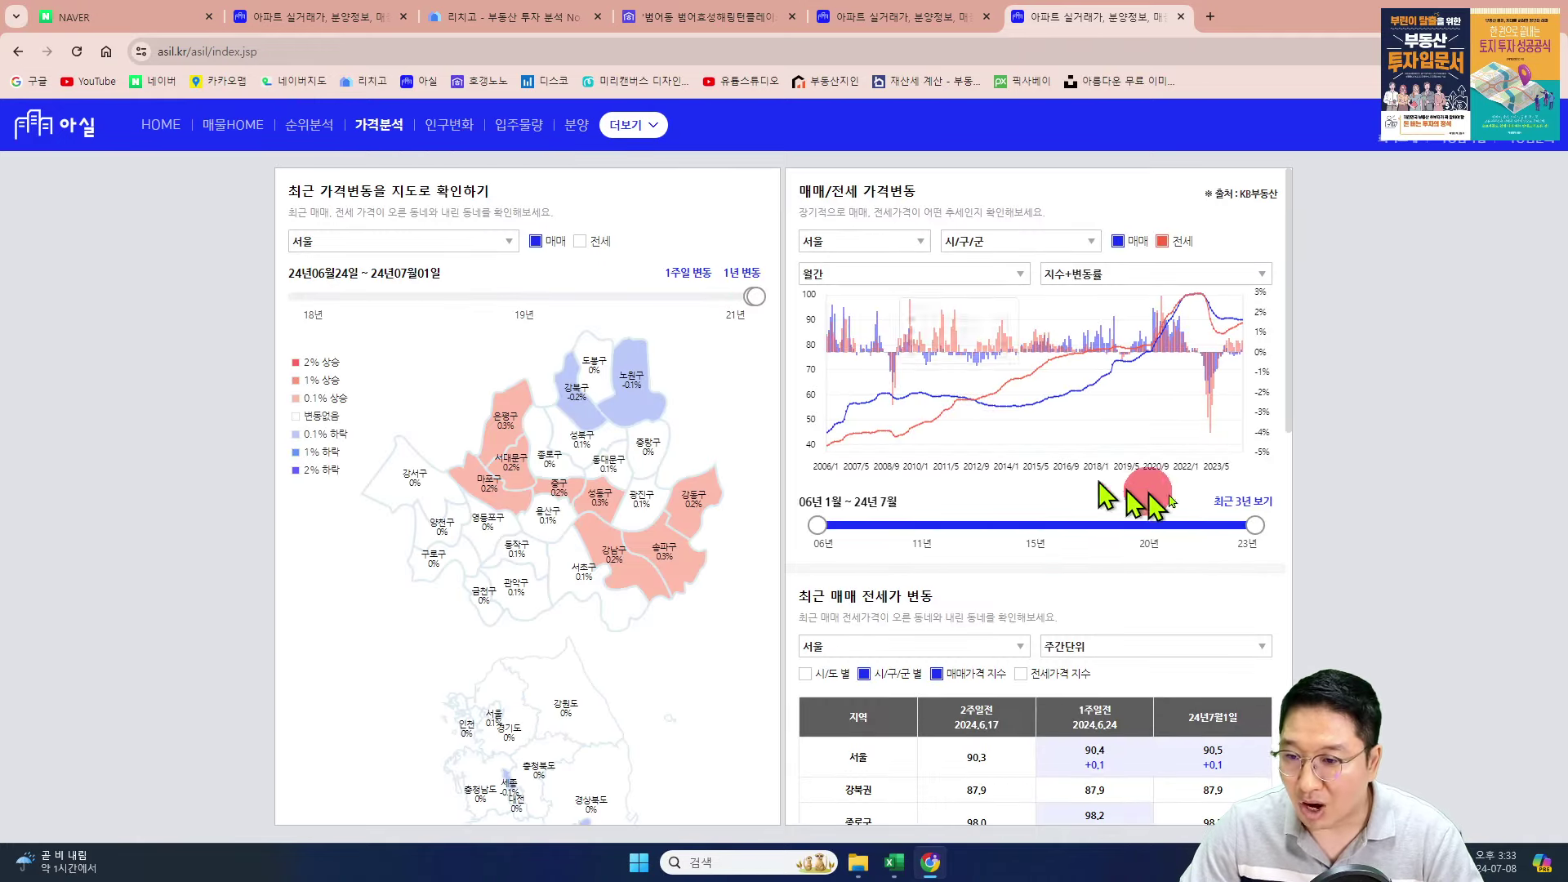
{"action": "left_click", "coordinate": [1174, 242]}
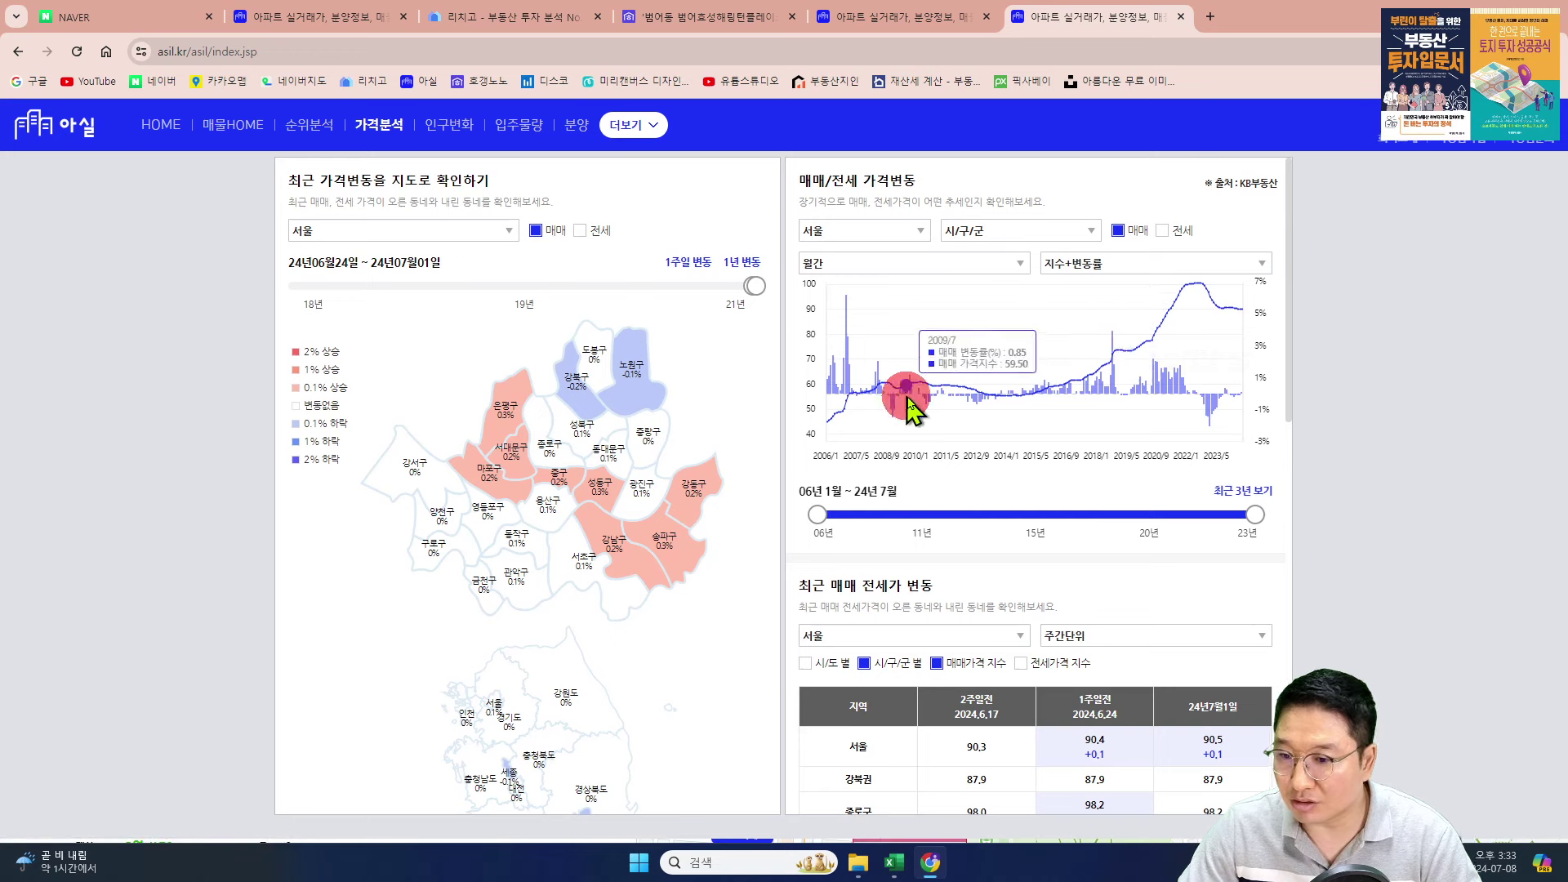
{"action": "left_click_drag", "start_coordinate": [1247, 515], "coordinate": [1022, 515]}
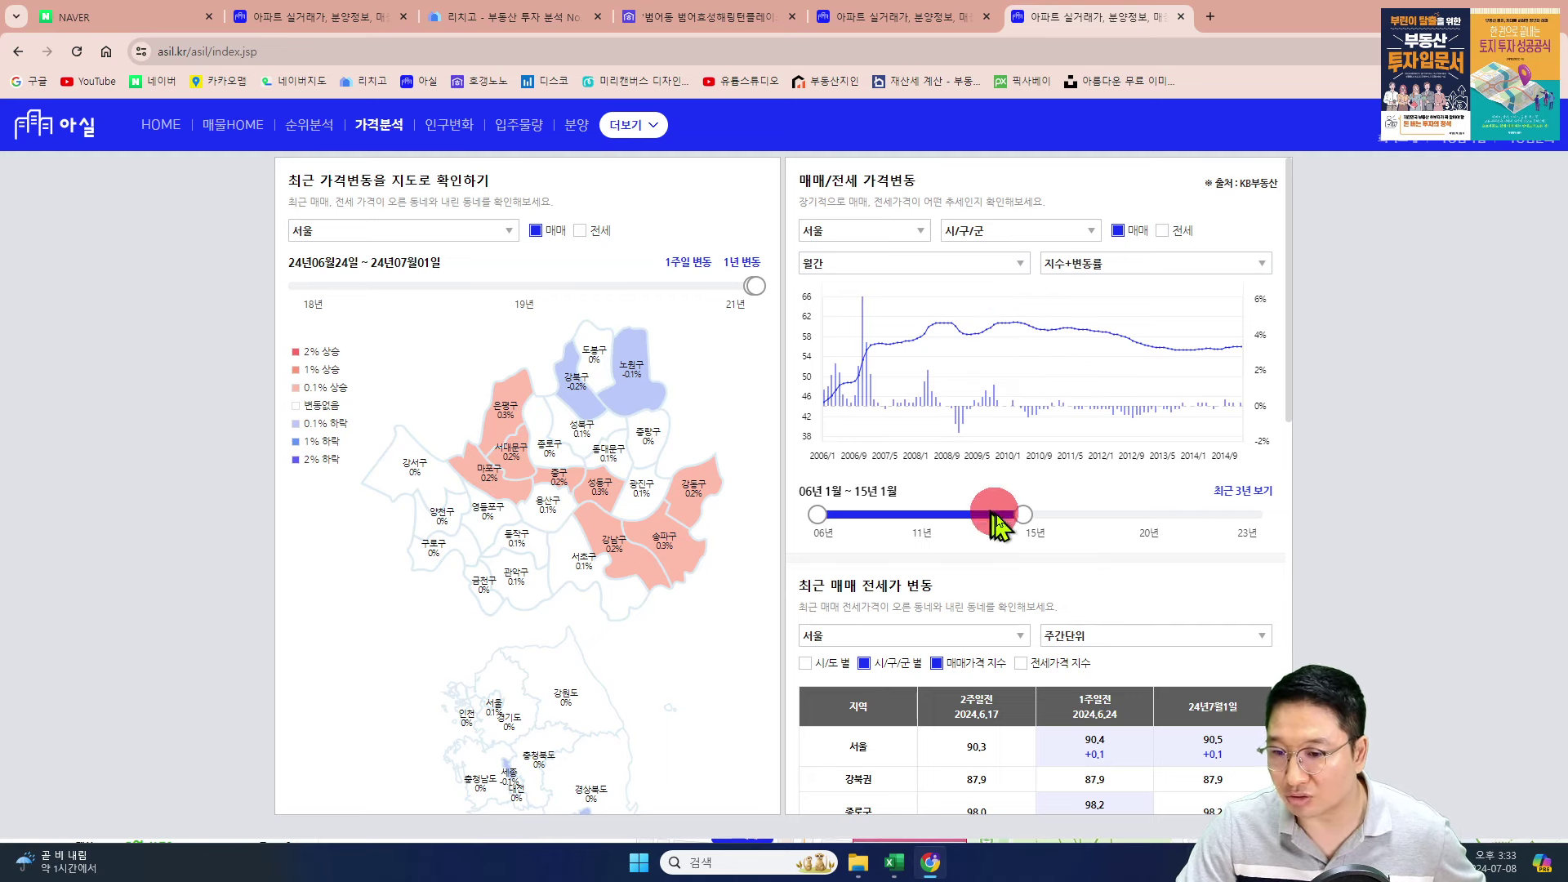
{"action": "mouse_move", "coordinate": [1023, 514]}
{"action": "left_mouse_down"}
{"action": "mouse_move", "coordinate": [1173, 514]}
{"action": "mouse_move", "coordinate": [1056, 525]}
{"action": "left_mouse_up"}
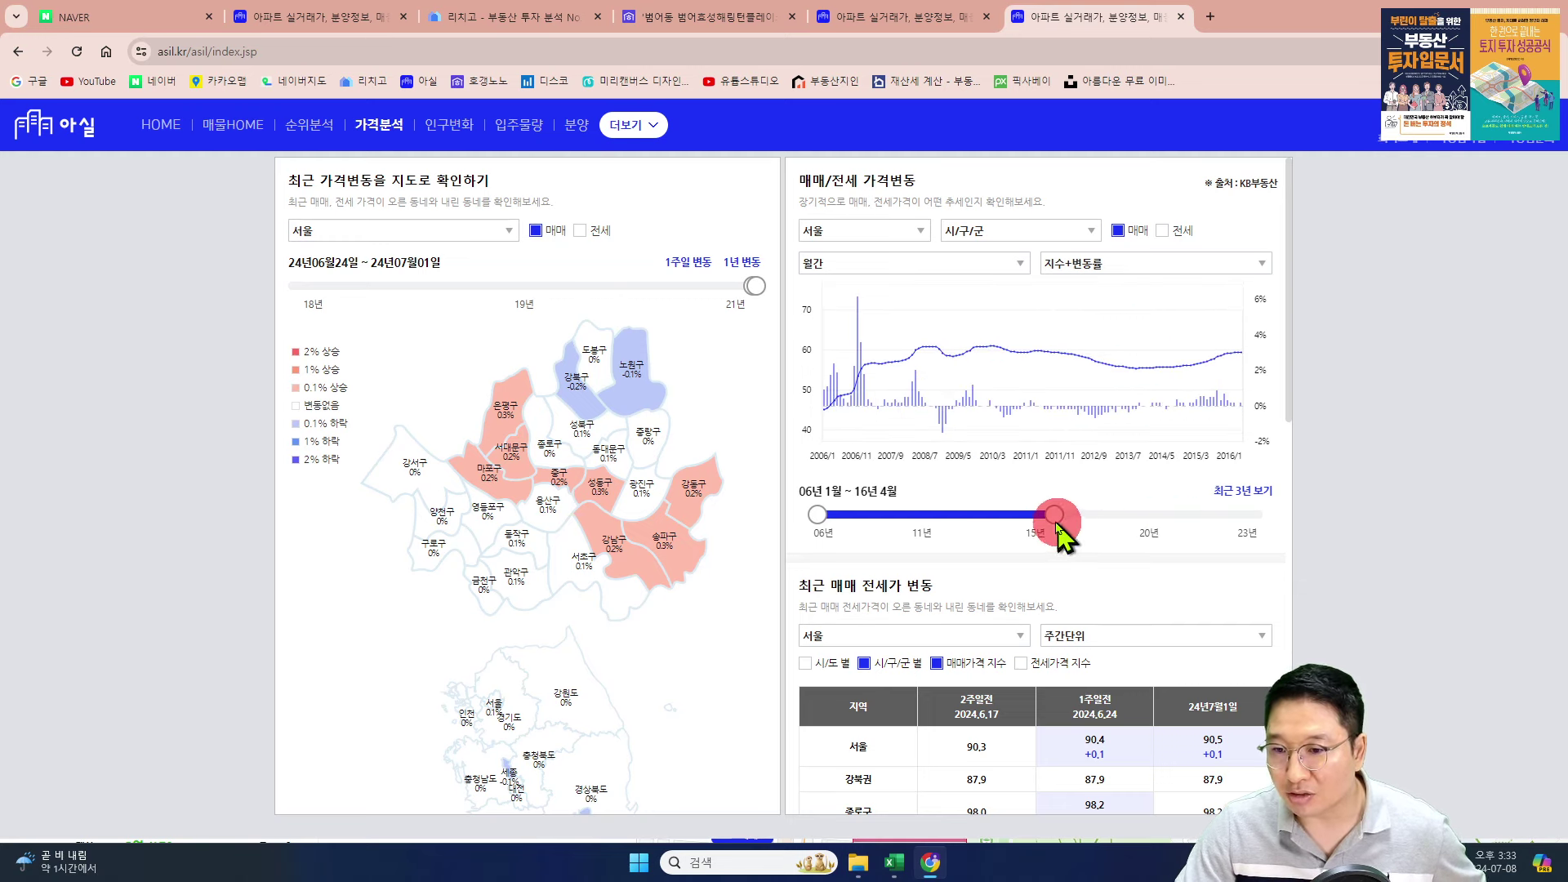
- Examine Seoul's sale price trend on the 가격변동 chart, and compare it with the trends of 부산 and 대구
{"action": "mouse_move", "coordinate": [1011, 360]}
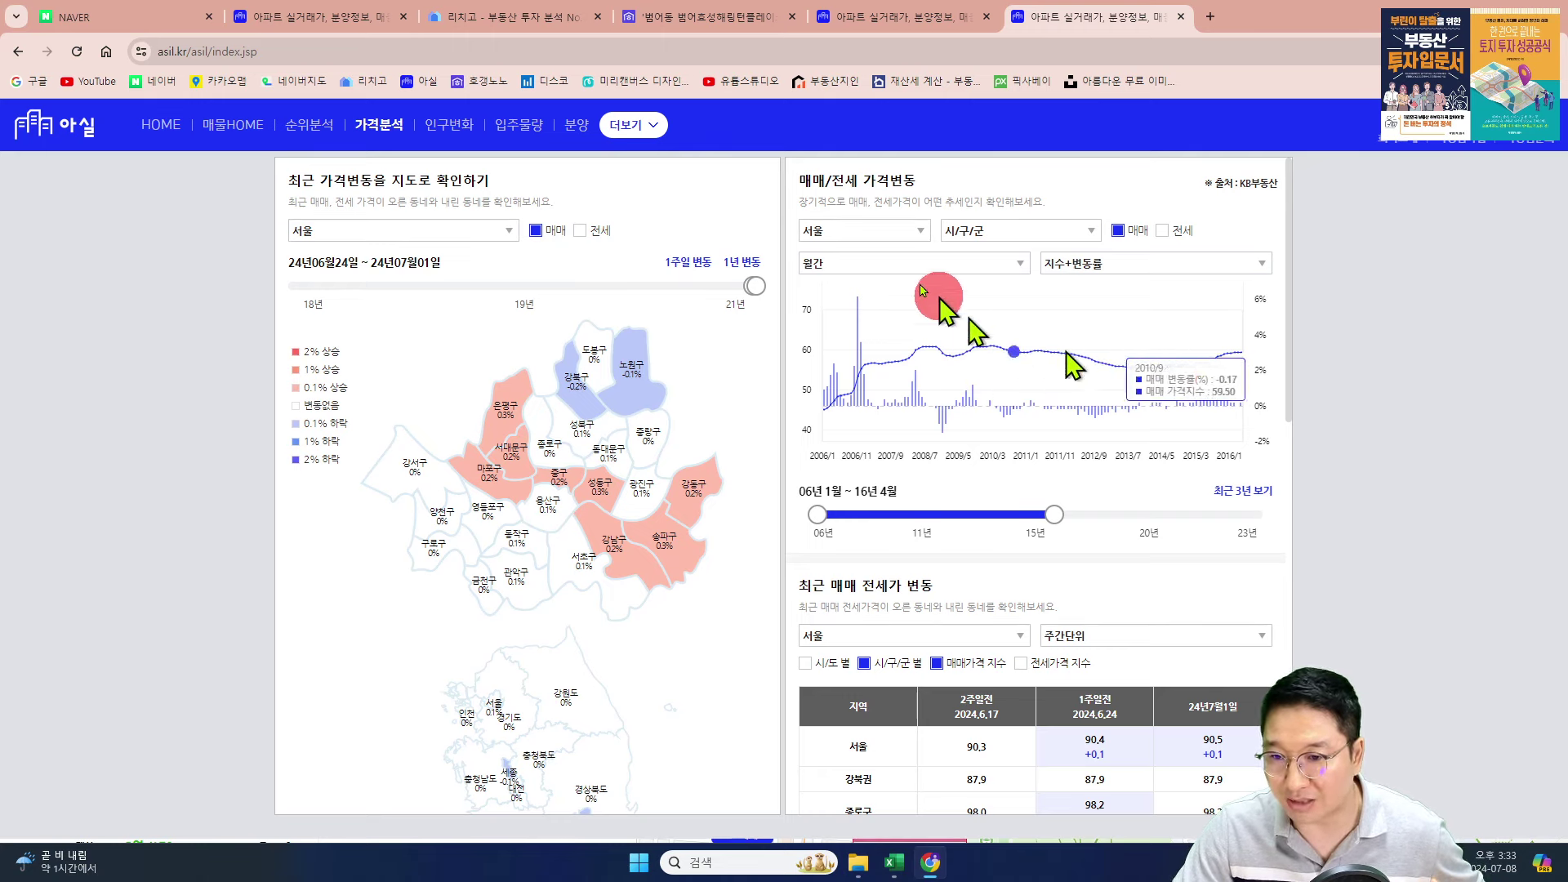
{"action": "left_click", "coordinate": [841, 231]}
{"action": "left_click", "coordinate": [838, 277]}
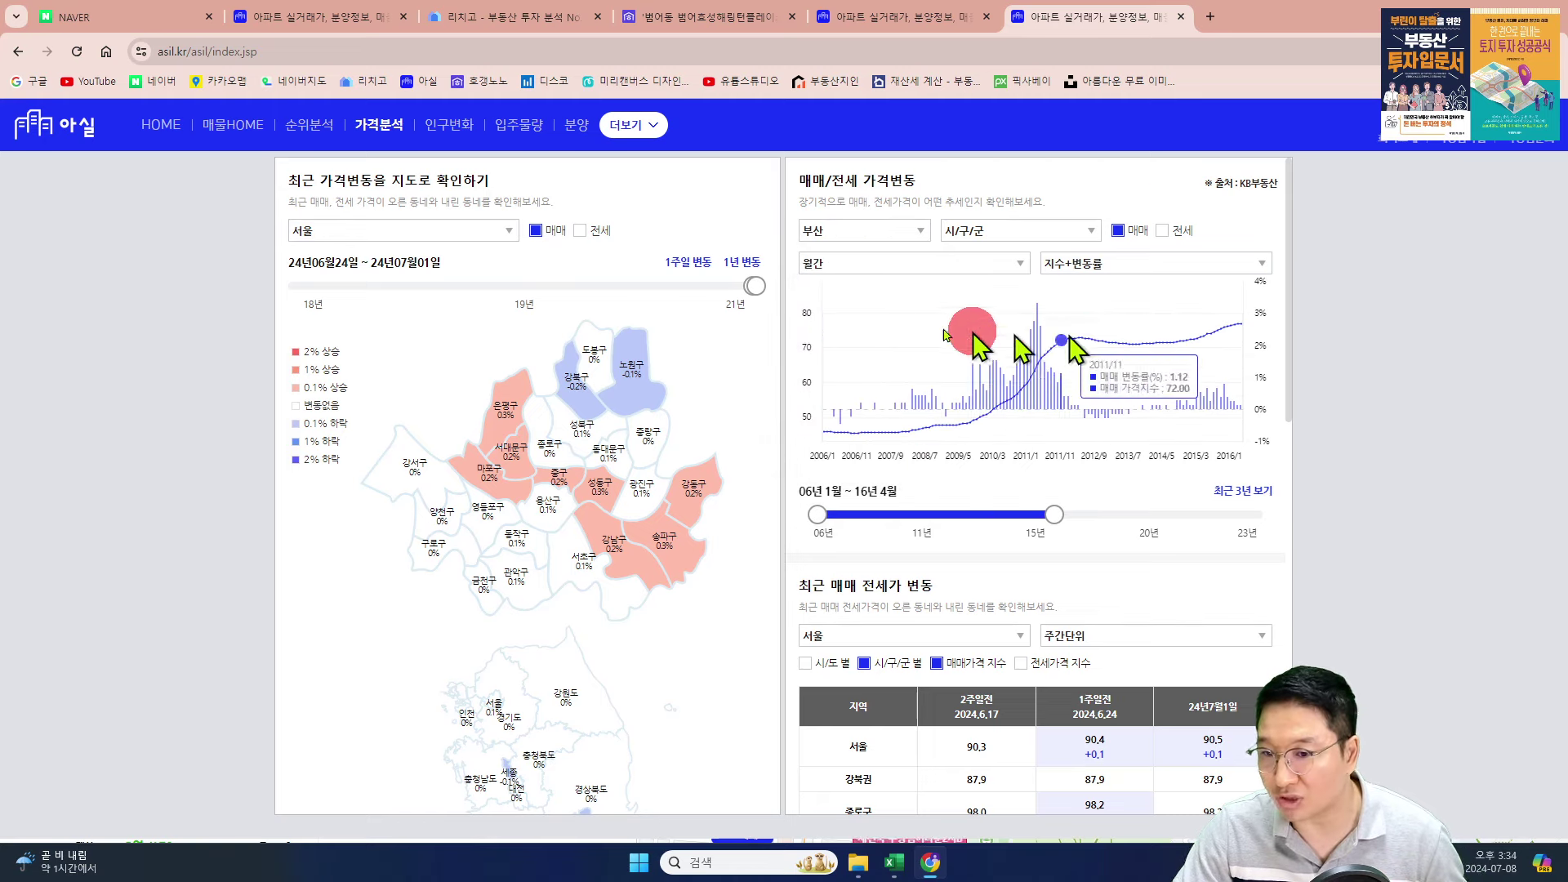
{"action": "left_click", "coordinate": [879, 236]}
{"action": "left_click", "coordinate": [837, 291]}
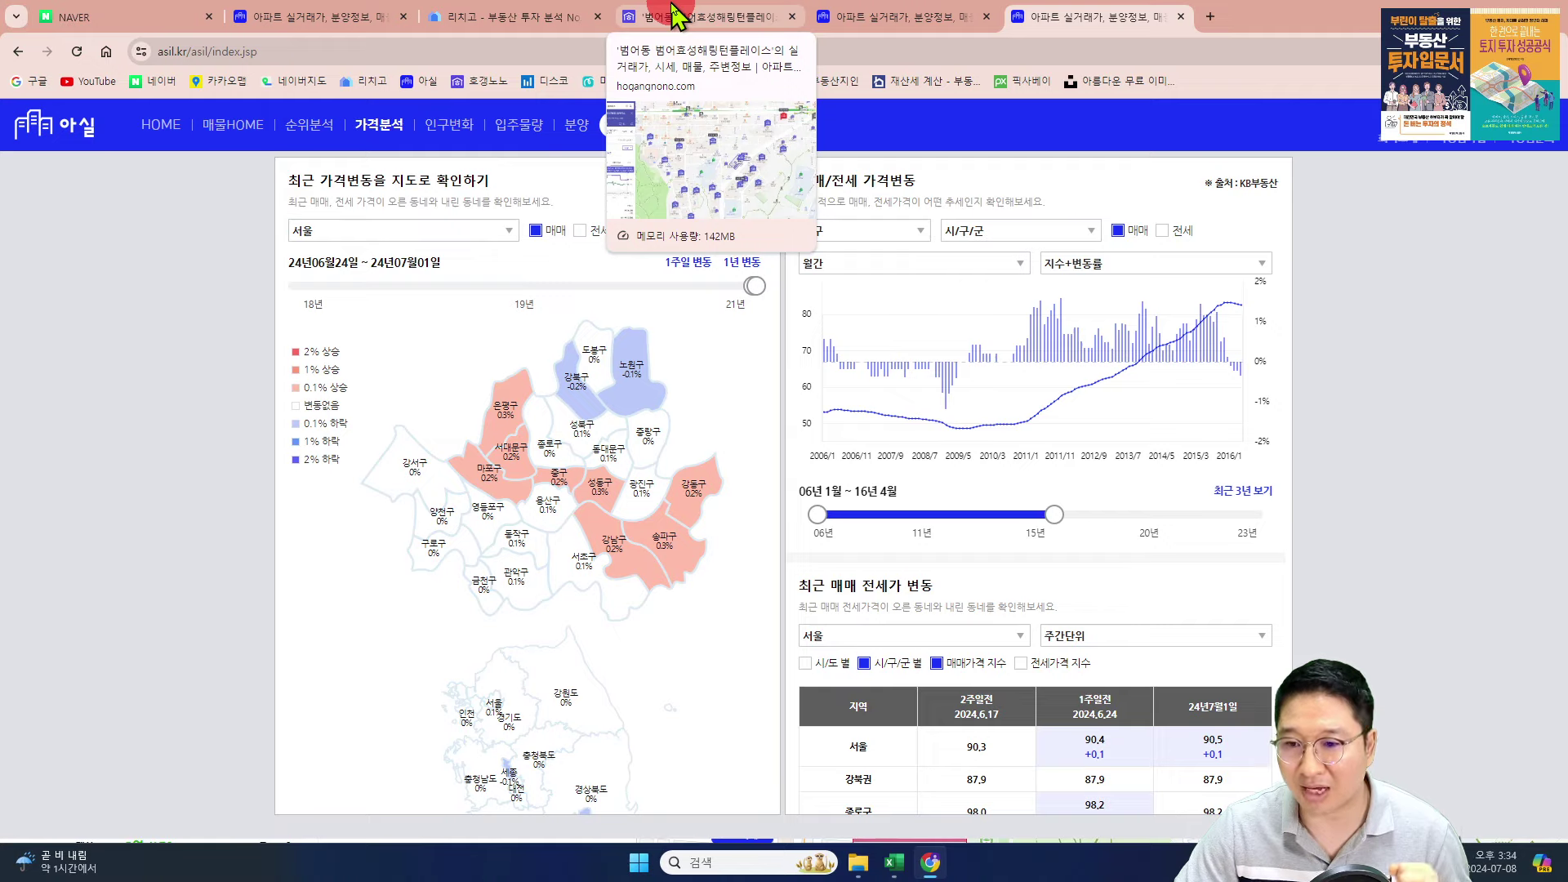
- Return to the 대구 전체(24년7월) sheet in Excel and examine the 소득대비(PIR) 시세 columns for 수성하늘채르레브
{"action": "mouse_move", "coordinate": [905, 860]}
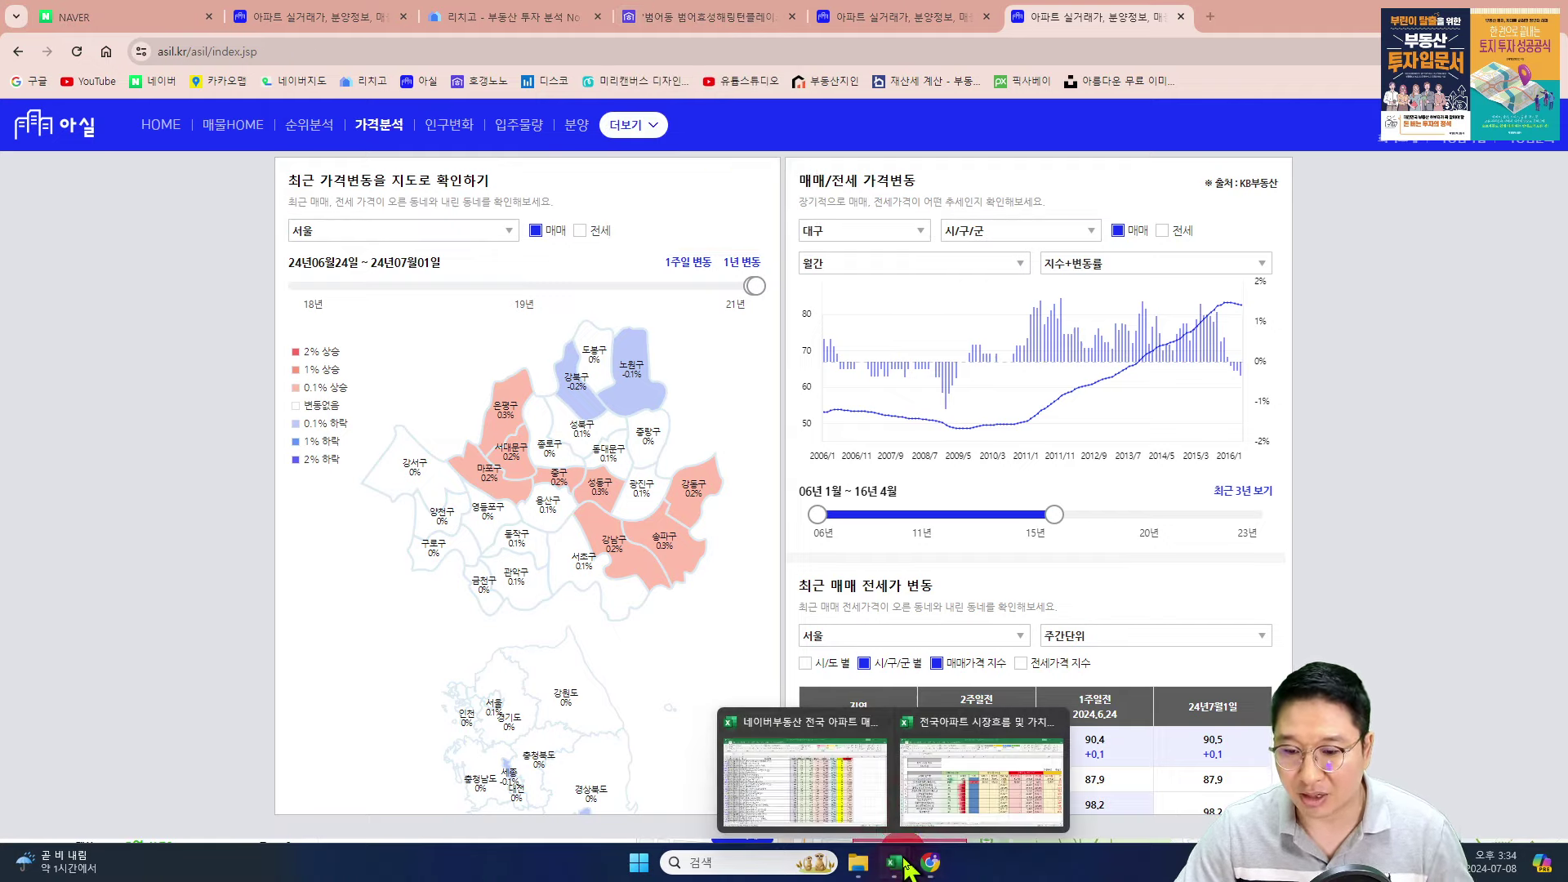
{"action": "left_click", "coordinate": [938, 792]}
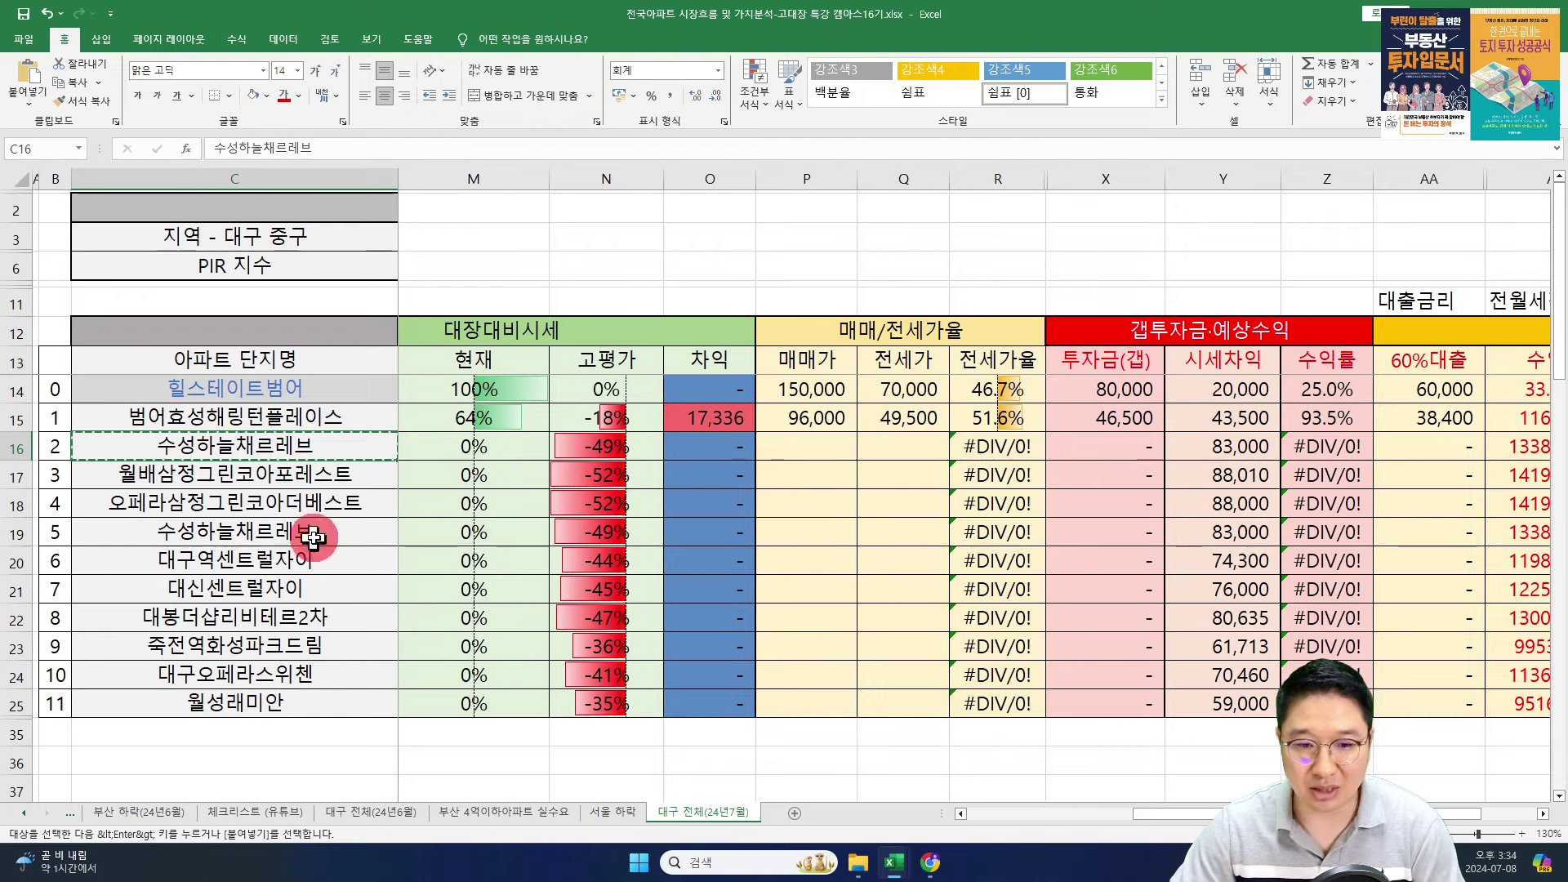
{"action": "scroll", "coordinate": [348, 501], "scroll_direction": "left", "scroll_amount": 5}
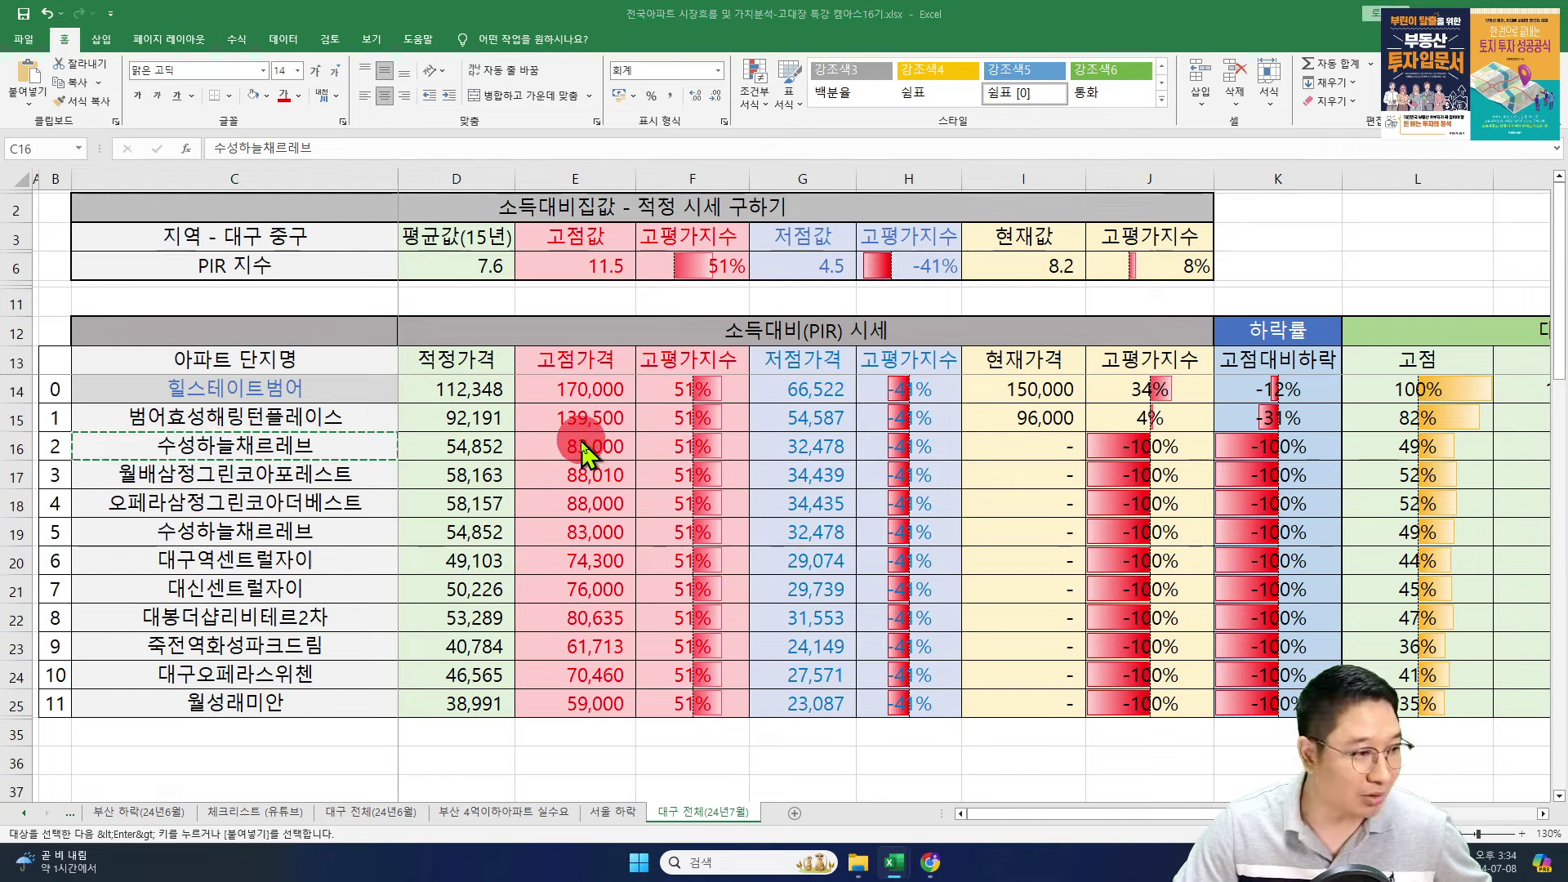
- In the browser, open 수성하늘채르레브 from 아실's 최근 하락 아파트 list and copy its name
{"action": "key", "text": "alt+Tab"}
{"action": "left_click", "coordinate": [374, 25]}
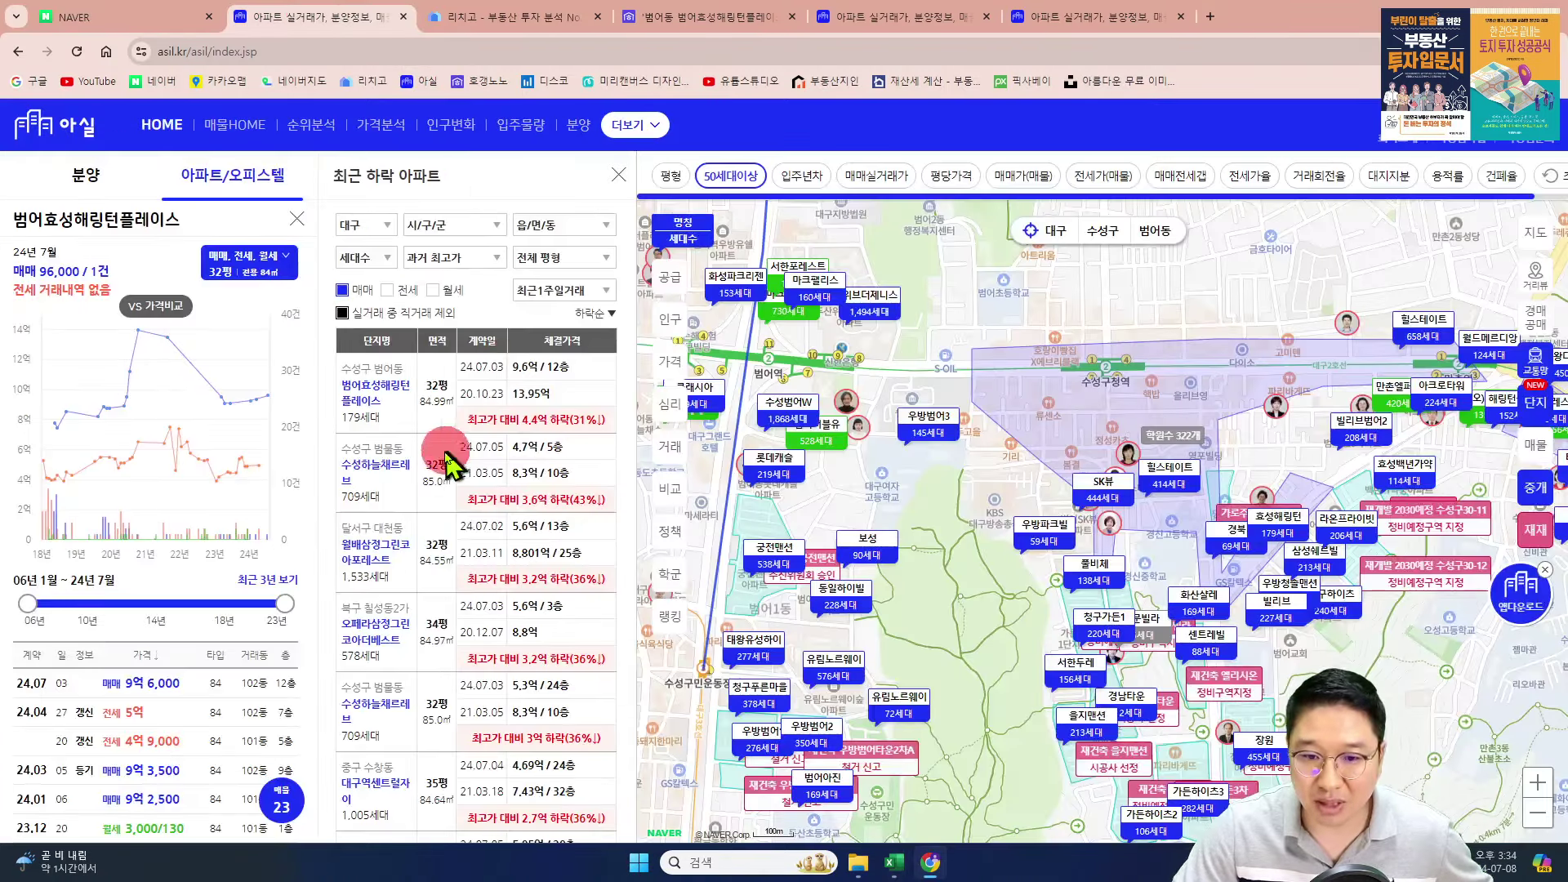
{"action": "left_click", "coordinate": [393, 474]}
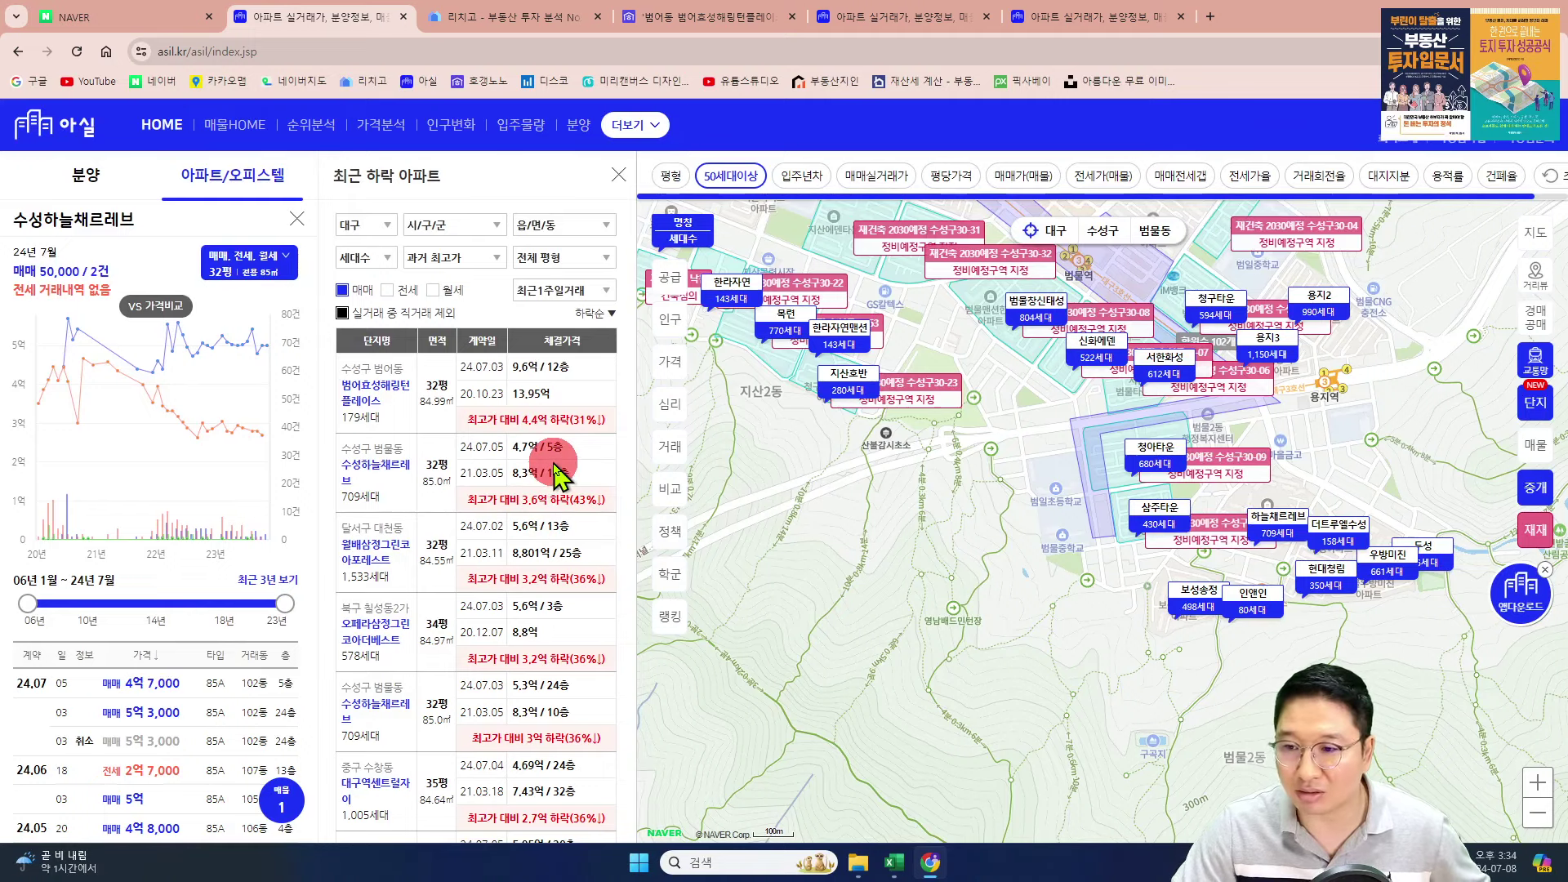
{"action": "left_click_drag", "start_coordinate": [379, 496], "coordinate": [336, 484]}
{"action": "double_click", "coordinate": [339, 480]}
{"action": "key", "text": "ctrl+c"}
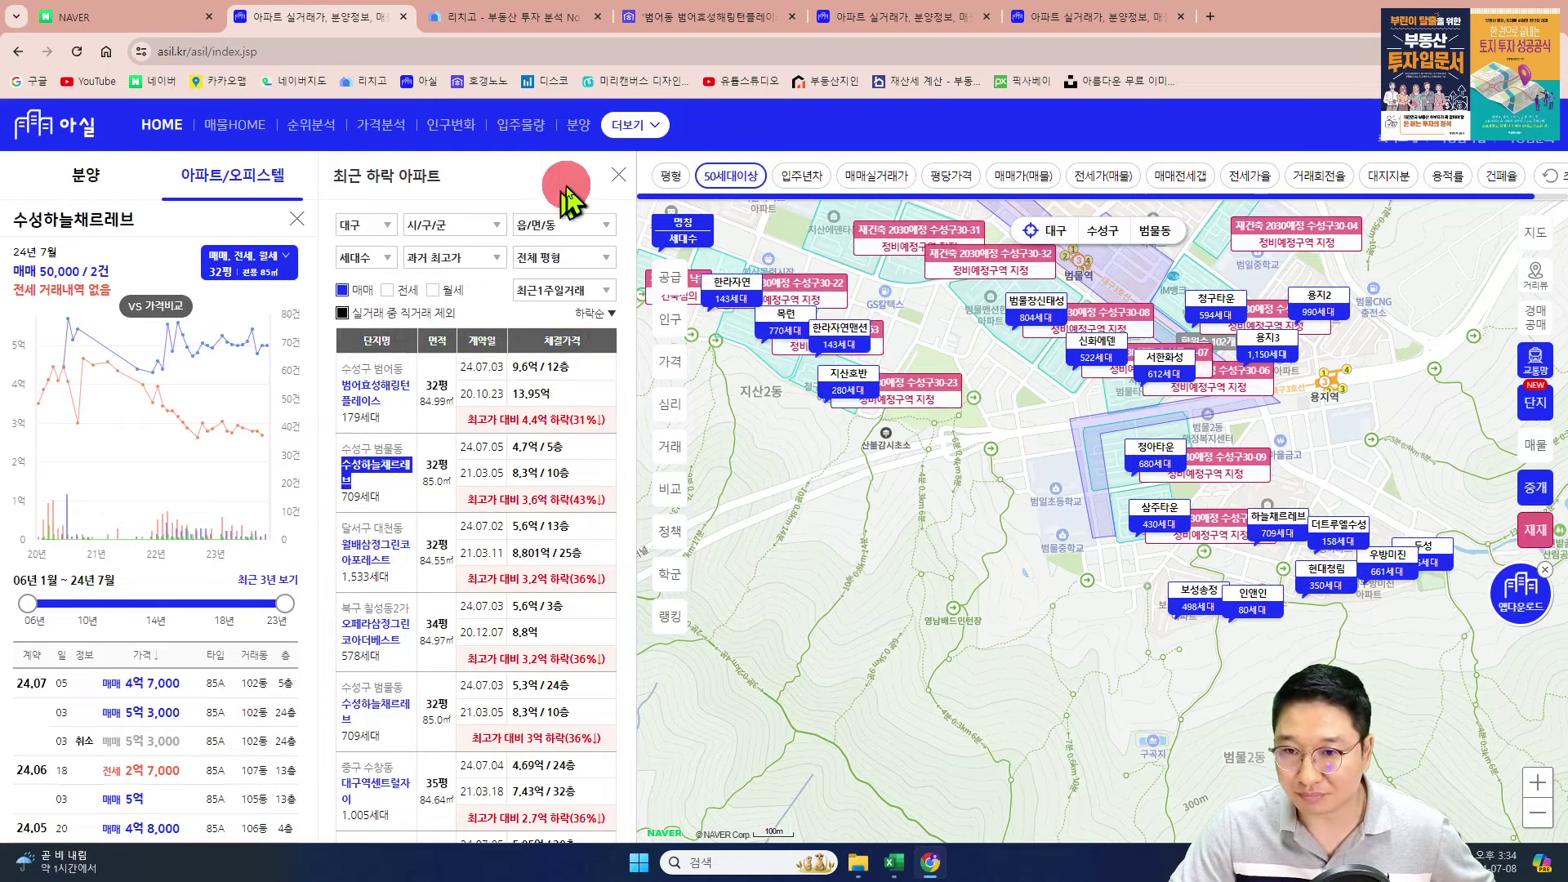
- Look up the copied name in Hogangnono, open the 범물동 complex and show its 매매/전세 chart
{"action": "left_click", "coordinate": [507, 16]}
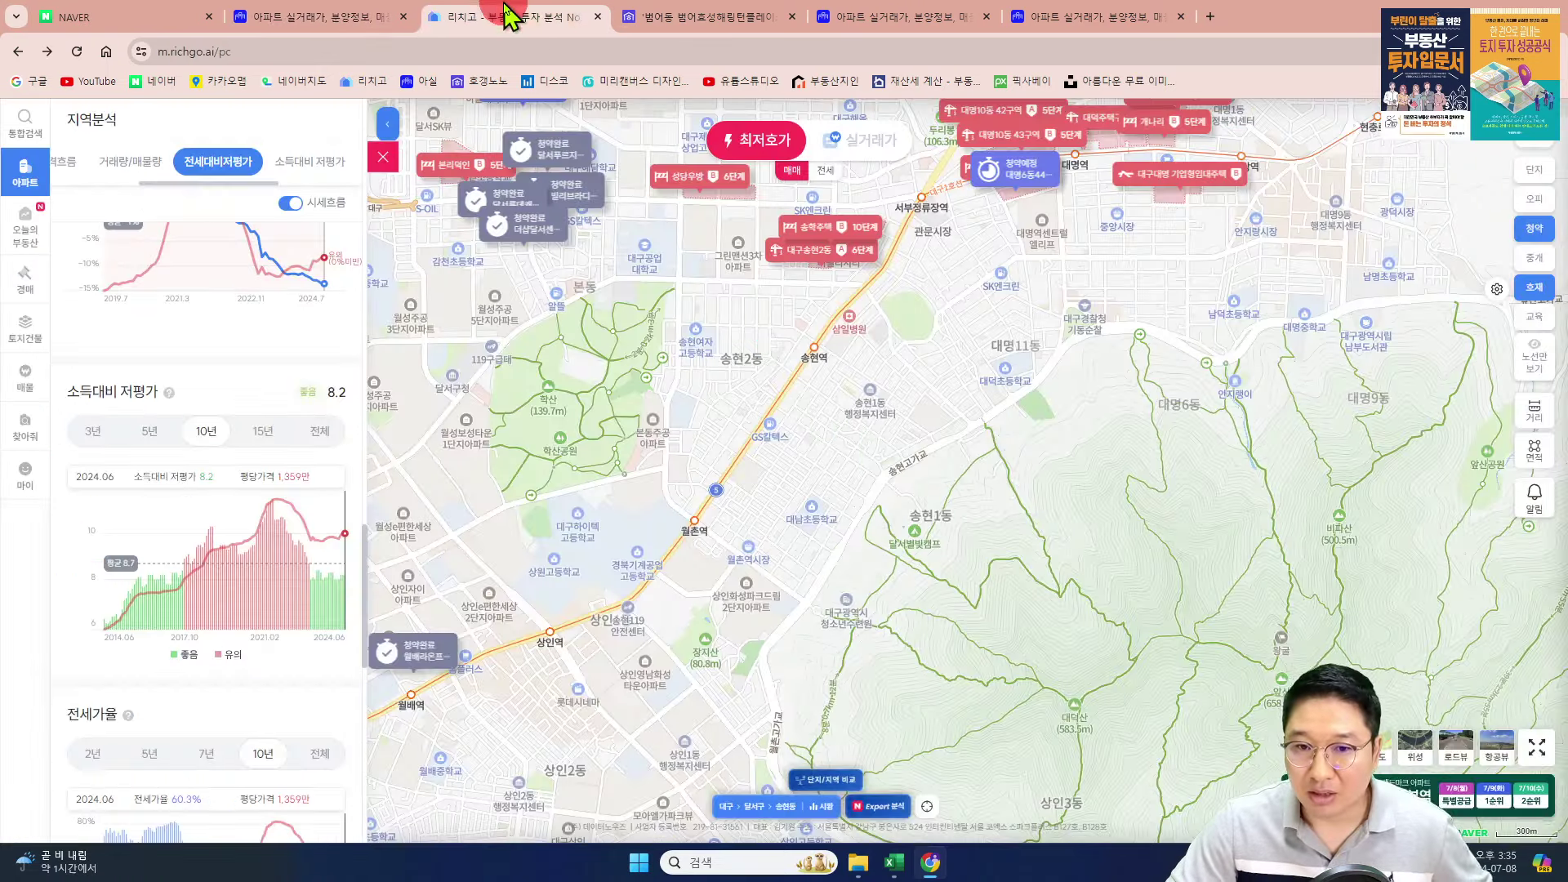
{"action": "left_click", "coordinate": [705, 19]}
{"action": "left_click", "coordinate": [184, 129]}
{"action": "key", "text": "ctrl+a"}
{"action": "key", "text": "ctrl+v"}
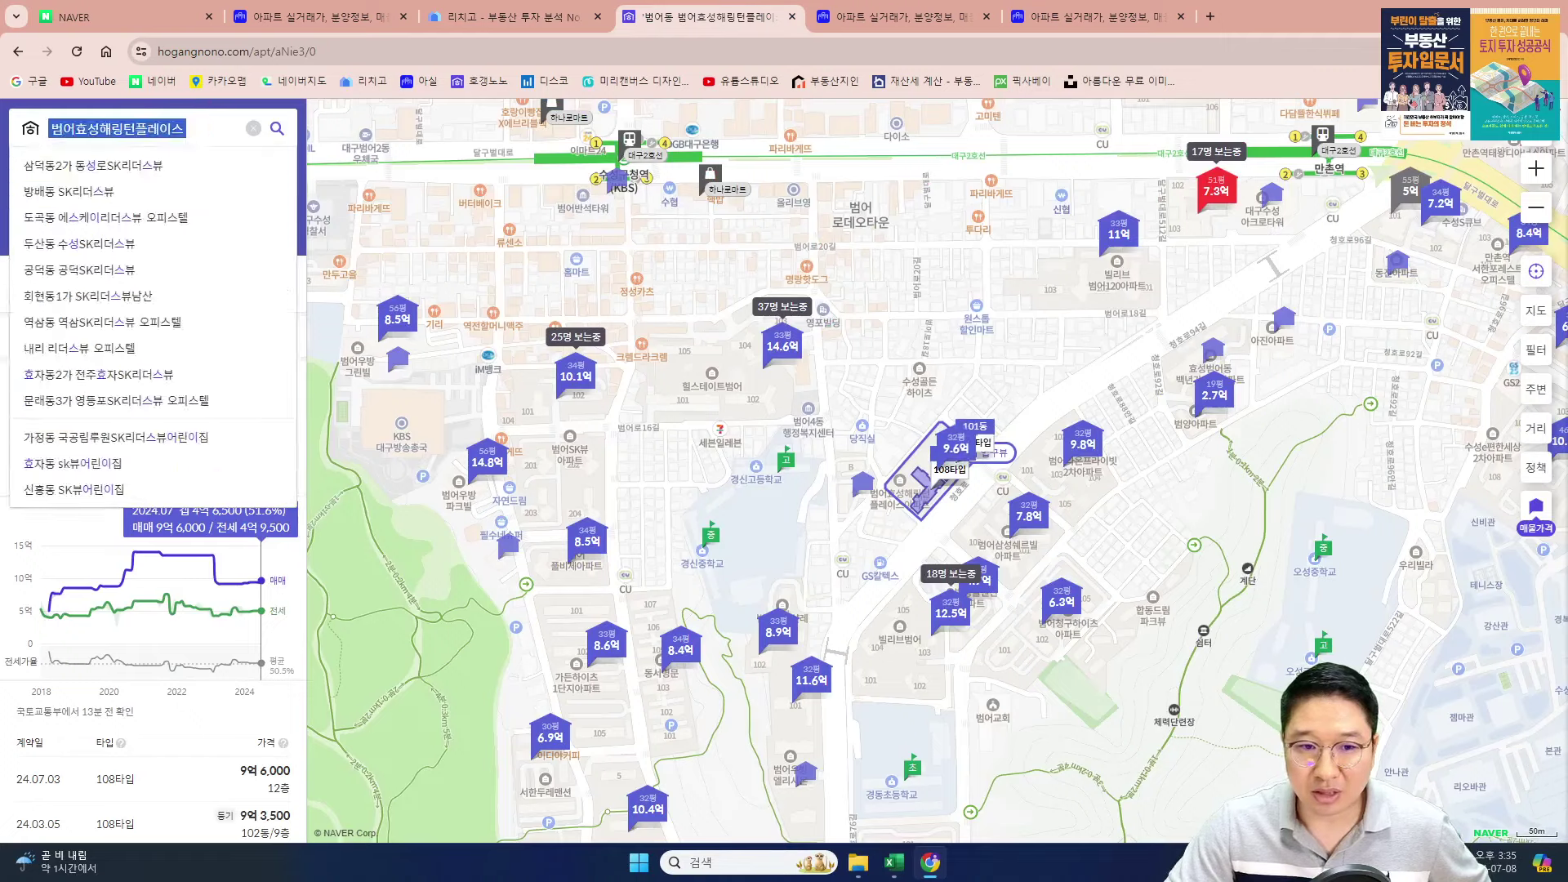
{"action": "key", "text": "Return"}
{"action": "left_click", "coordinate": [127, 263]}
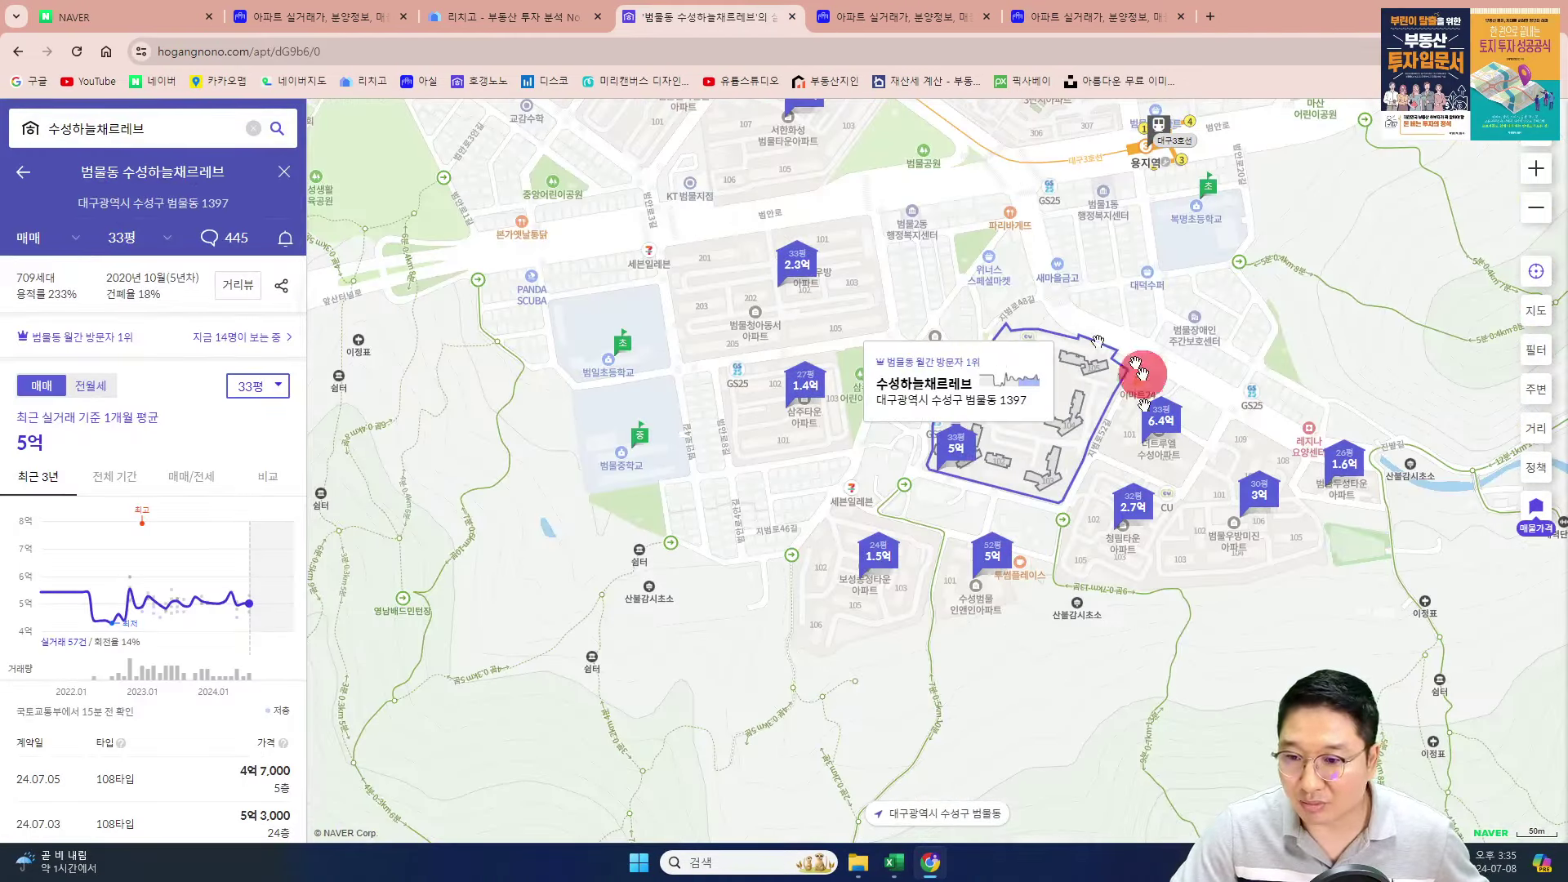
{"action": "left_click", "coordinate": [193, 476]}
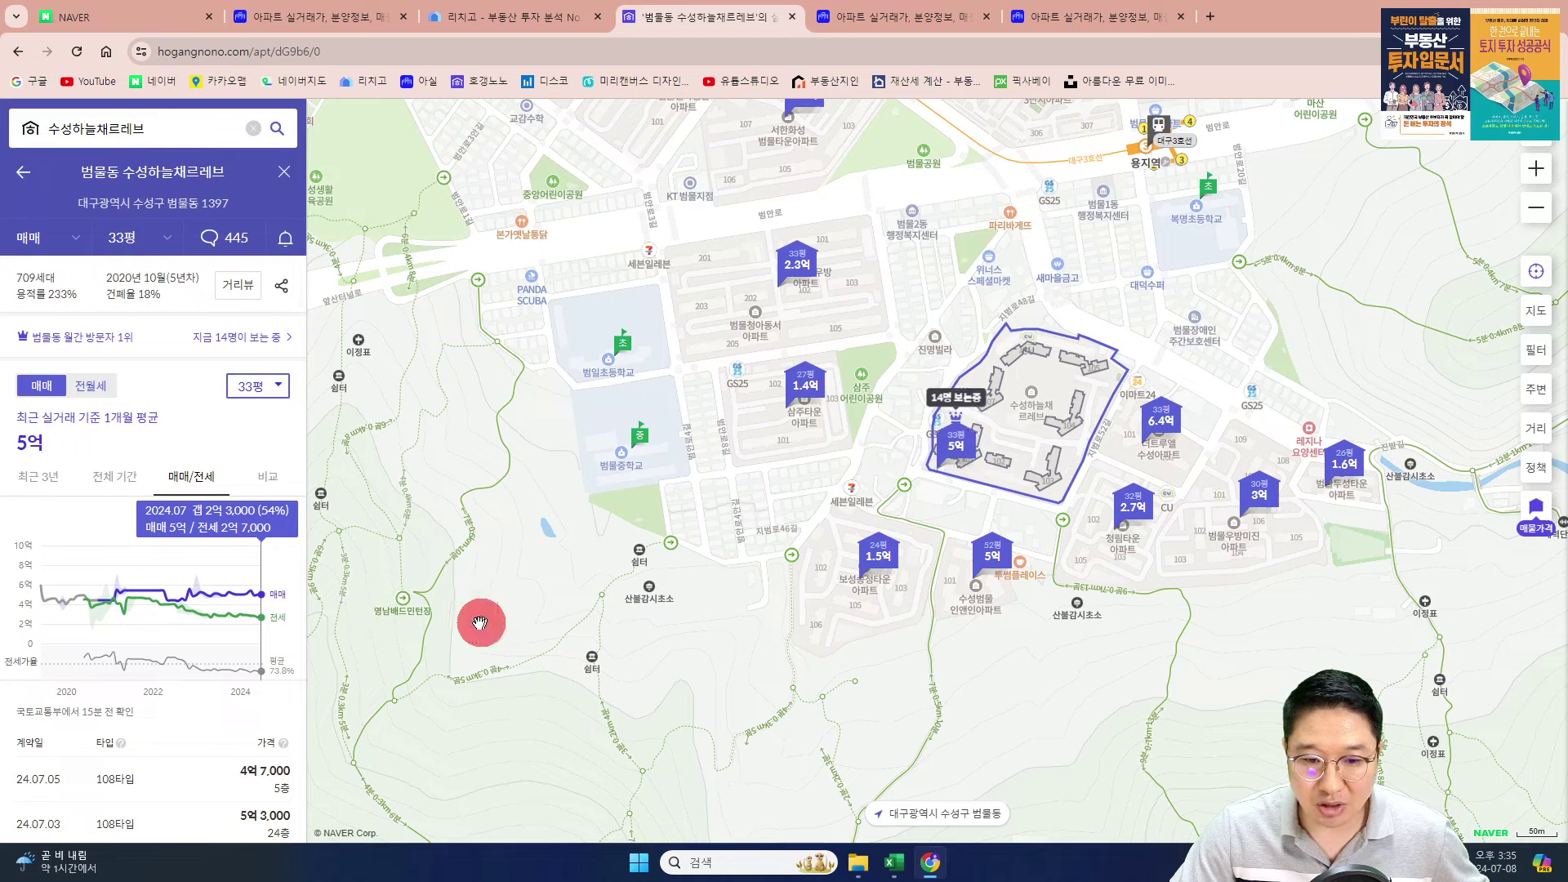
- In Excel, enter 매매가 50,000 and 전세가 27,000 for 수성하늘채르레브 in row 16, checking them against Hogangnono
{"action": "mouse_move", "coordinate": [898, 864]}
{"action": "left_click", "coordinate": [1004, 797]}
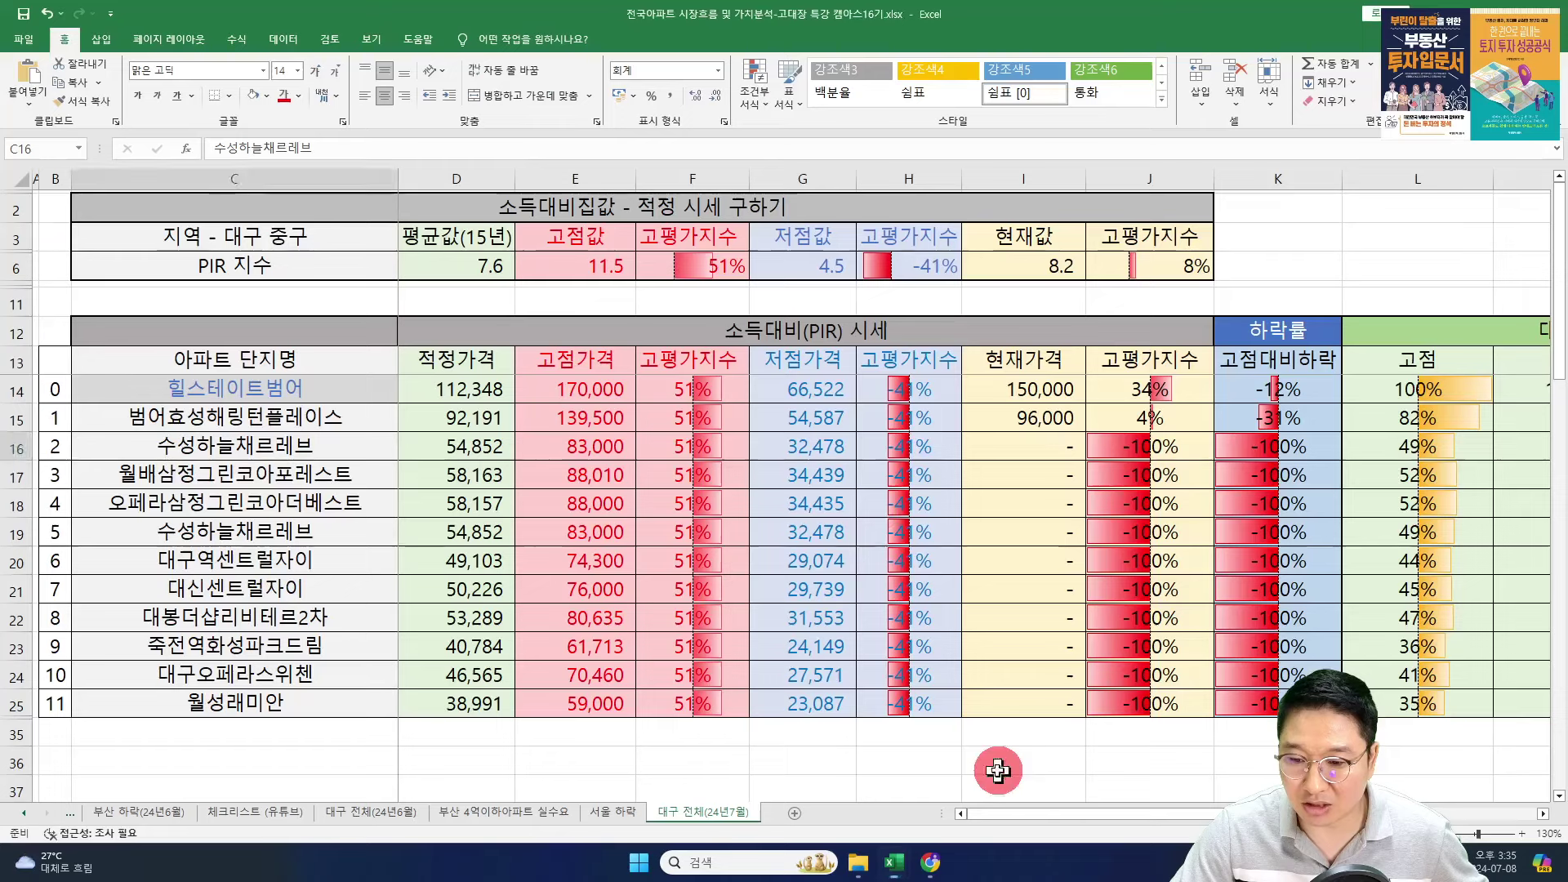
{"action": "left_click", "coordinate": [917, 450]}
{"action": "key", "text": "ctrl+Right"}
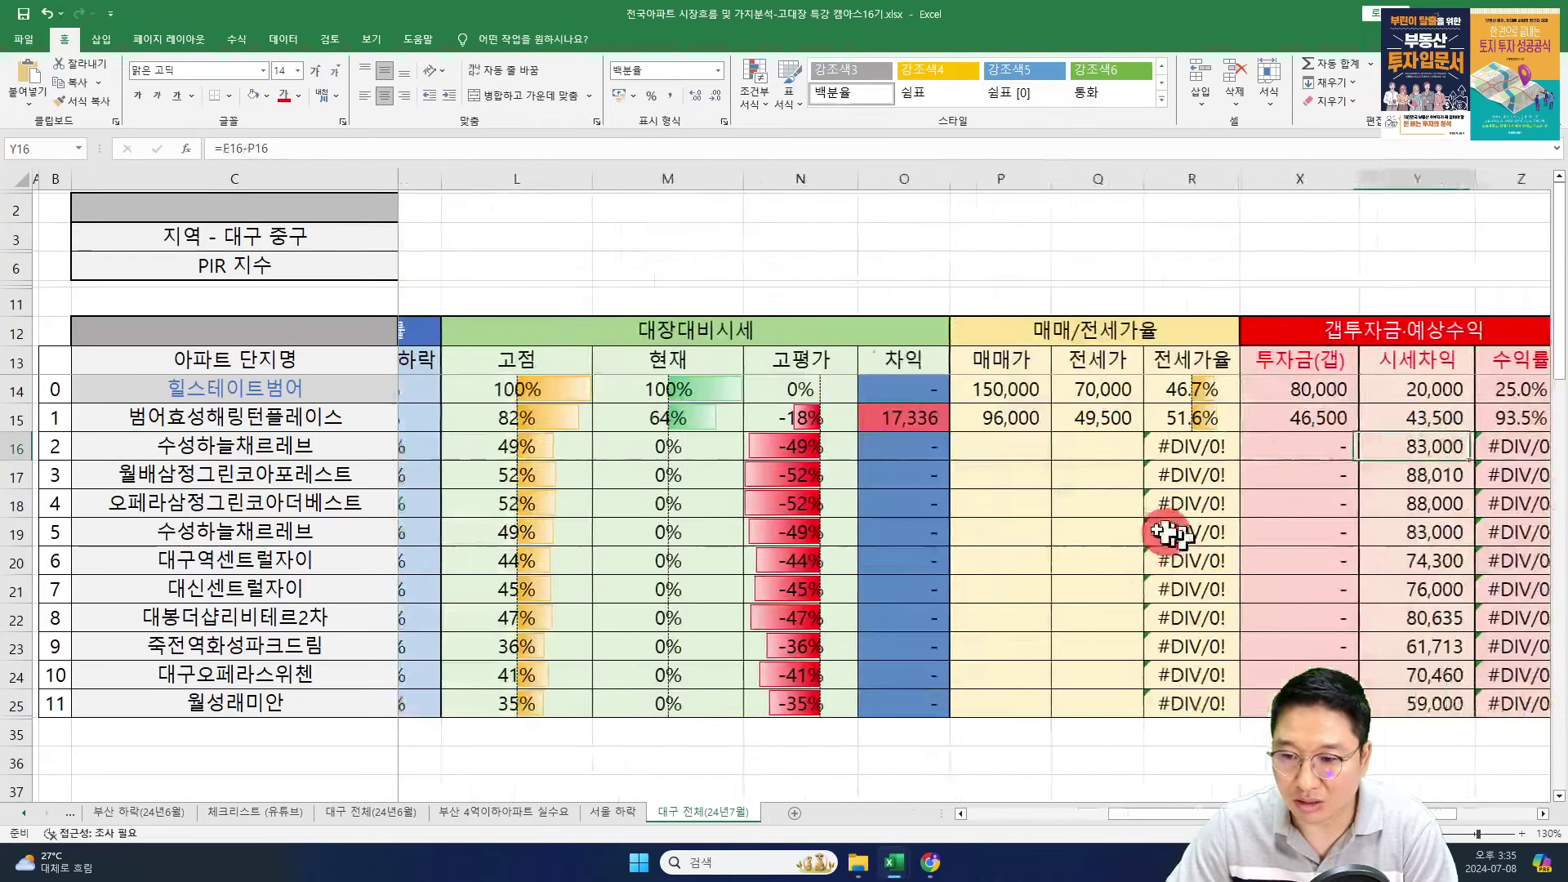
{"action": "key", "text": "alt+Tab"}
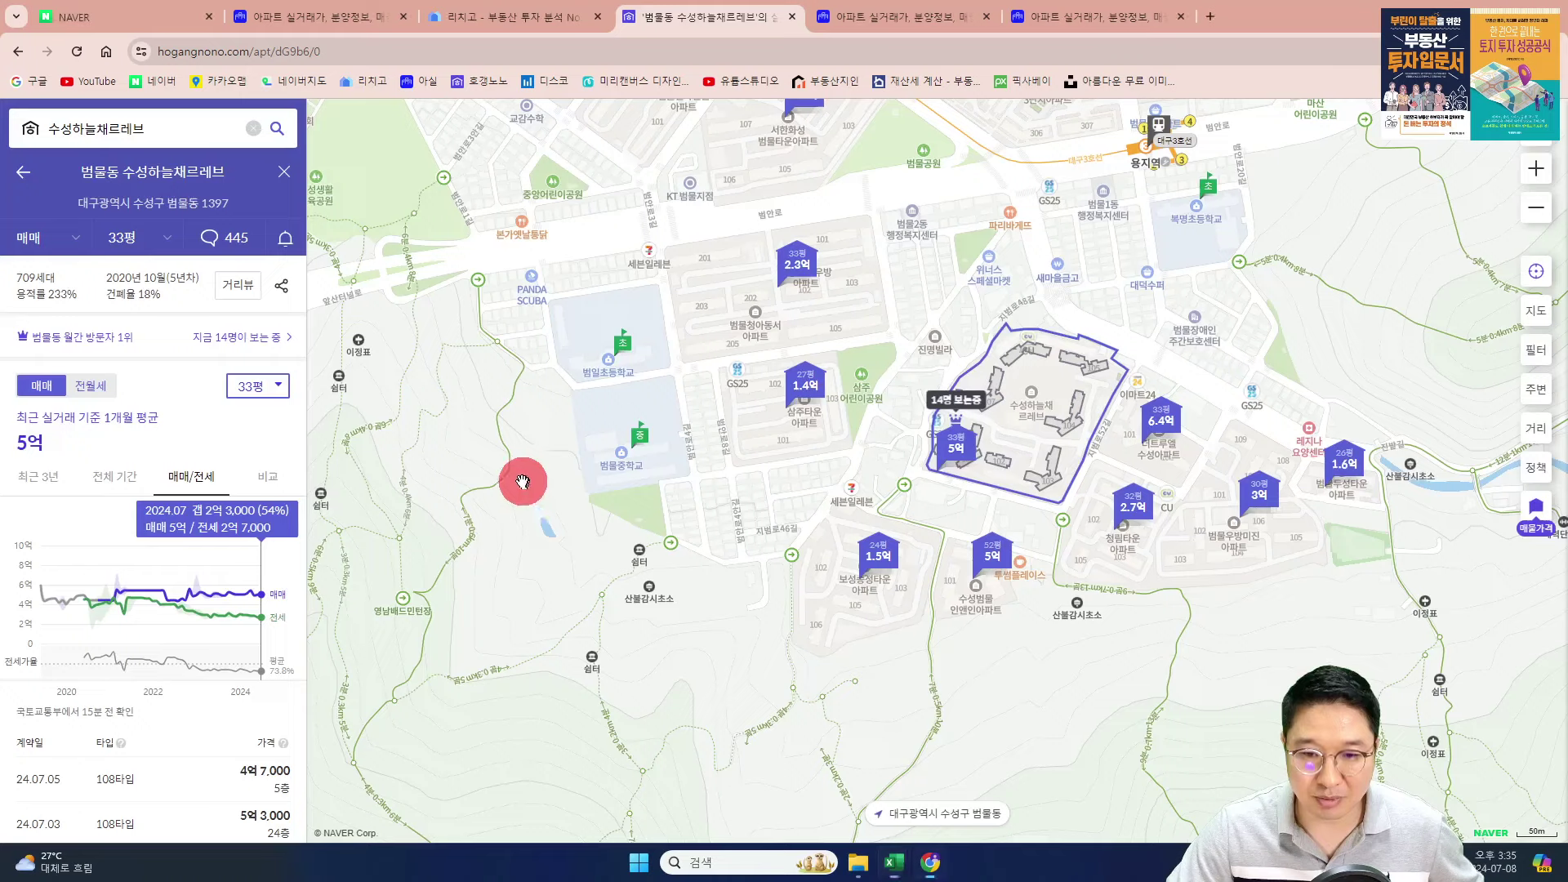
{"action": "key", "text": "alt+Tab"}
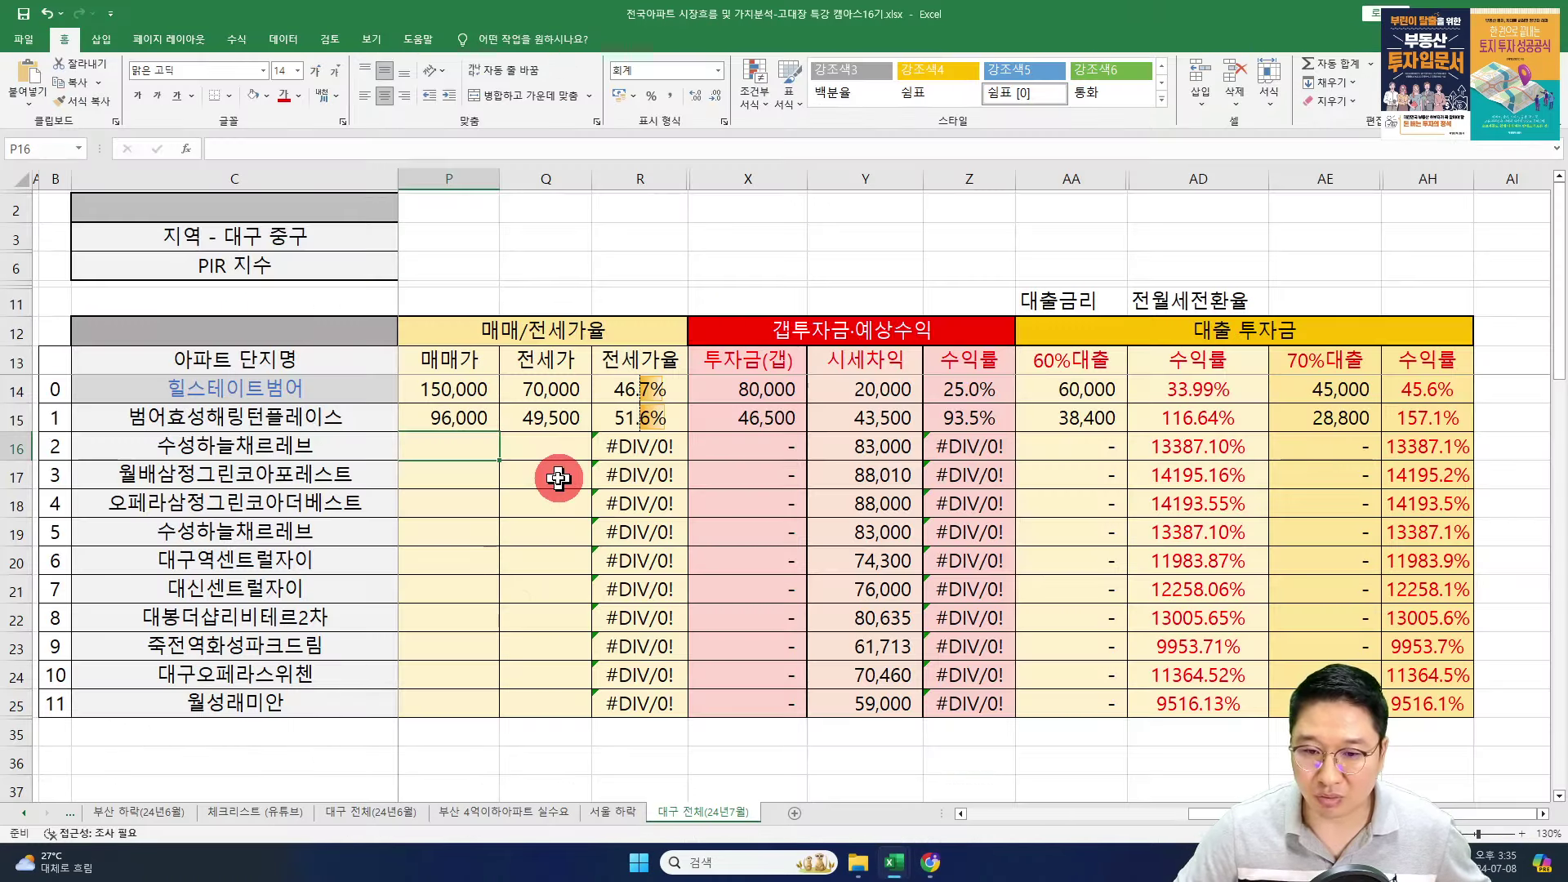
{"action": "type", "text": "50,000"}
{"action": "key", "text": "Tab"}
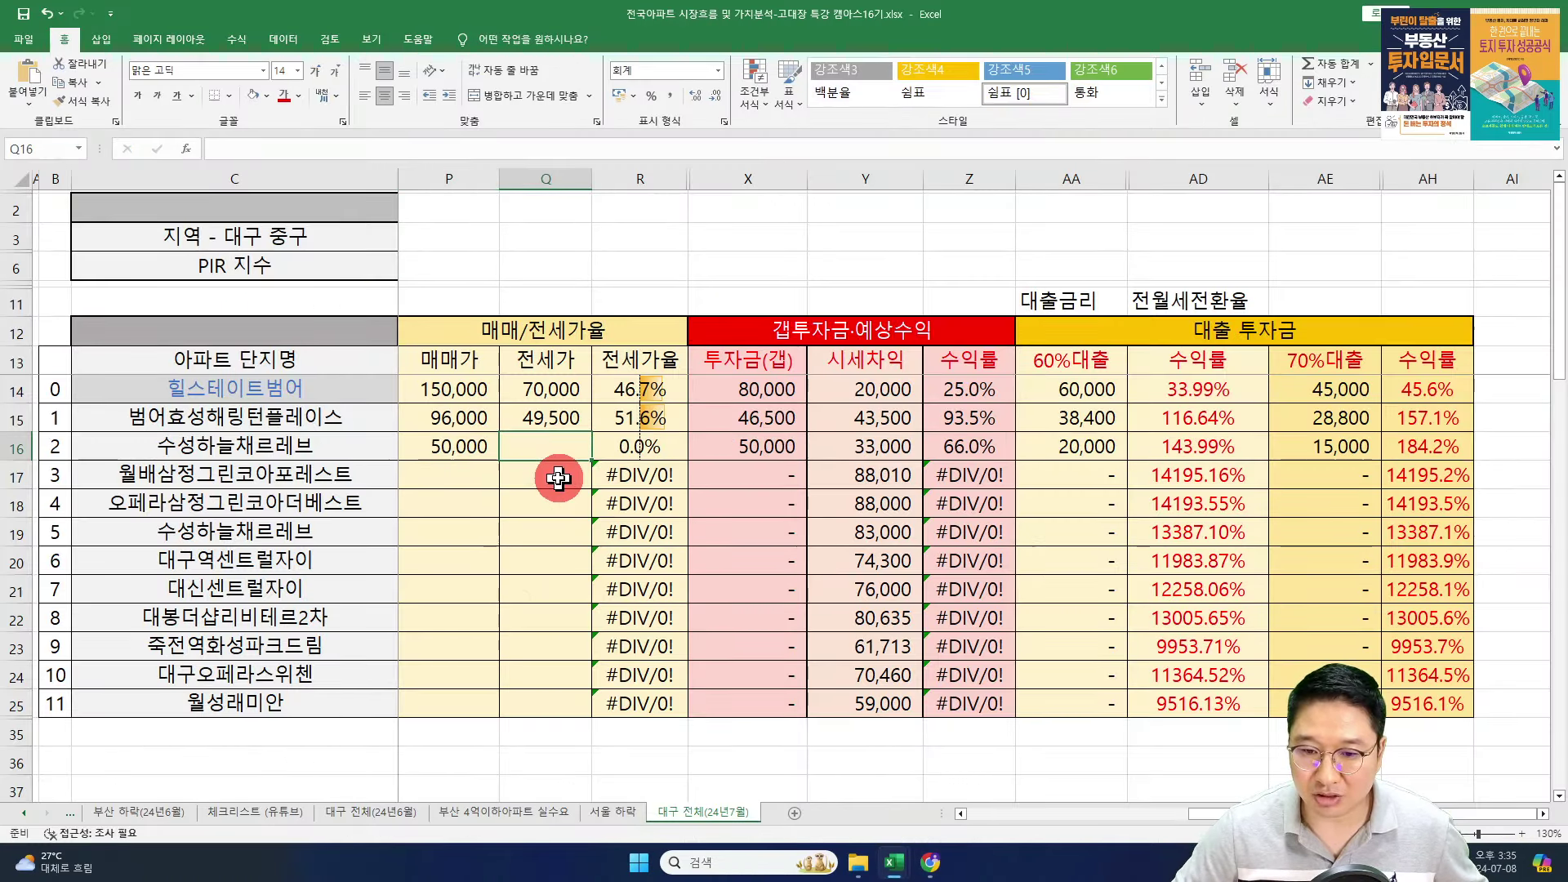
{"action": "type", "text": "27000"}
{"action": "key", "text": "Return"}
- Switch to 리치고 in the browser, search for the copied name 수성하늘채르레브 and open the 범물동 complex
{"action": "key", "text": "alt+Tab"}
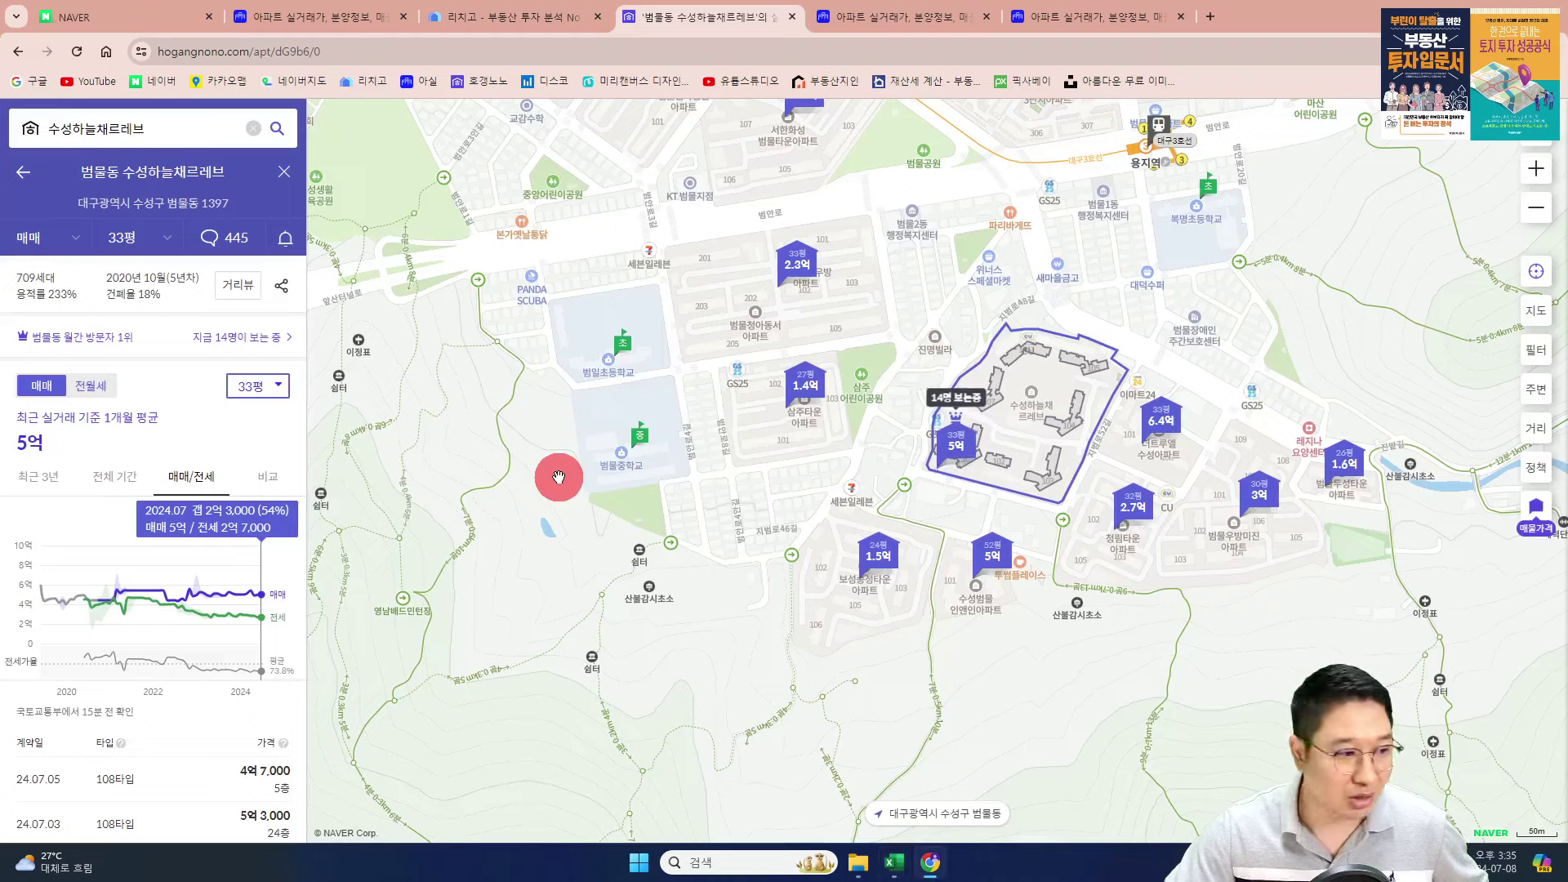
{"action": "key", "text": "ctrl+shift+Tab"}
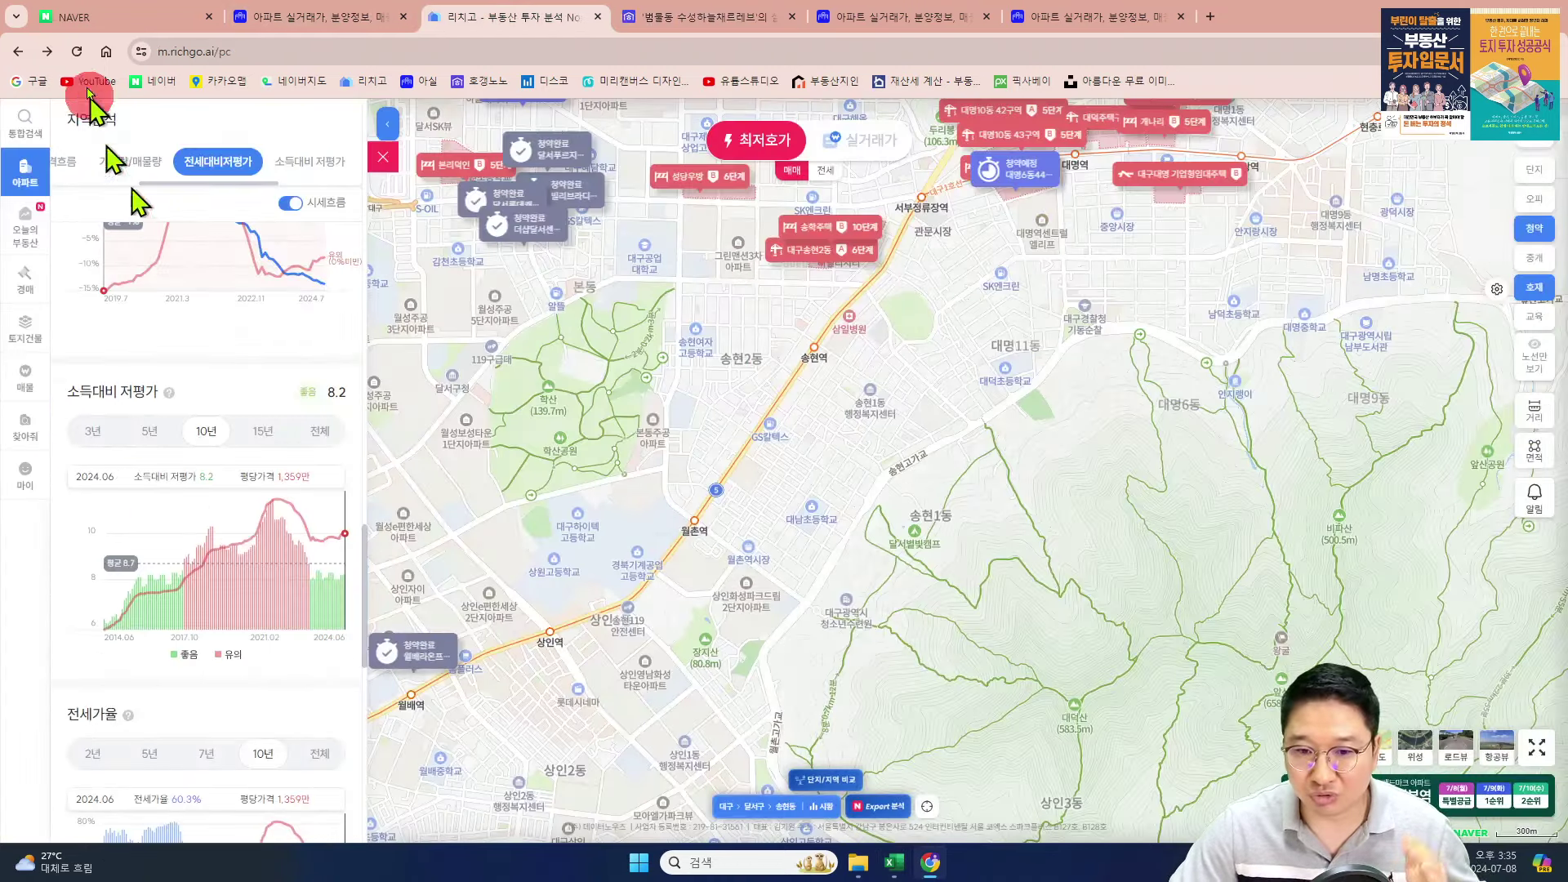
{"action": "left_click", "coordinate": [25, 121]}
{"action": "left_click", "coordinate": [247, 131]}
{"action": "key", "text": "ctrl+v"}
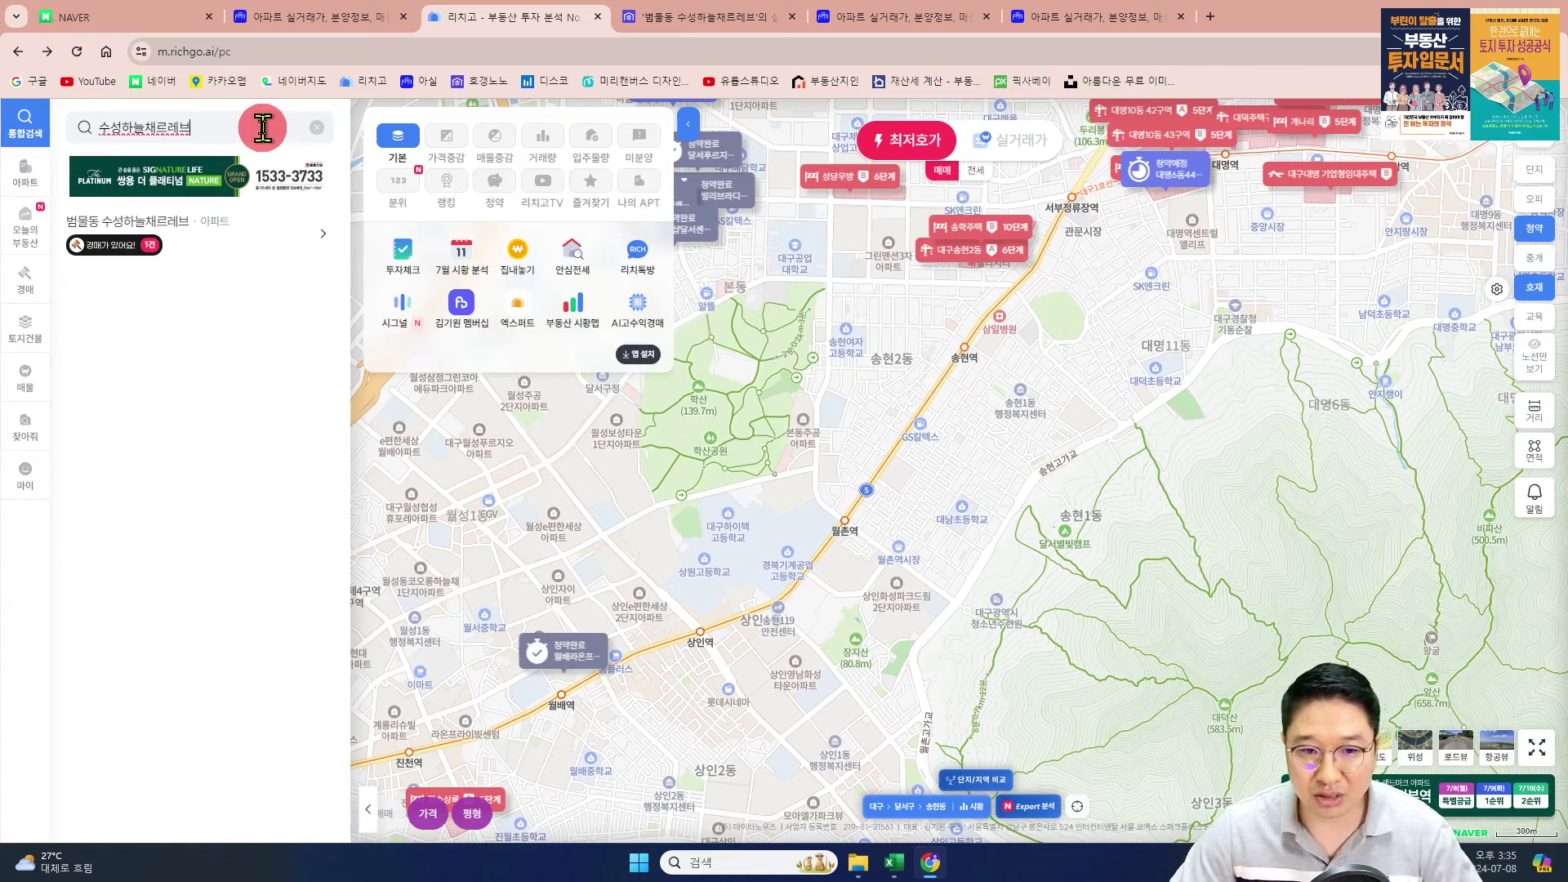
{"action": "left_click", "coordinate": [204, 229]}
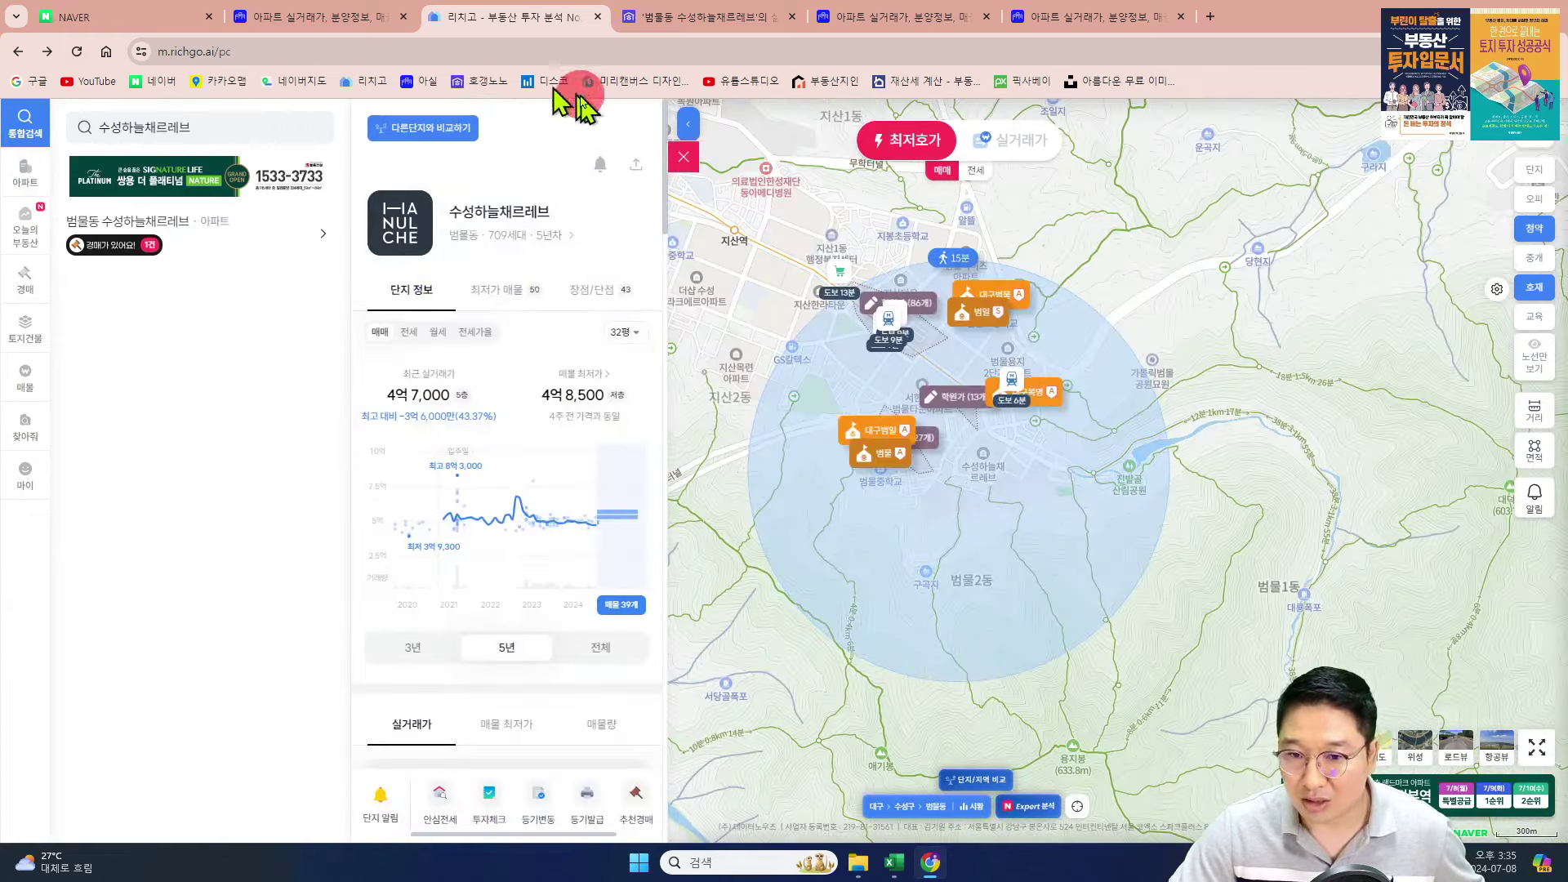
- Open 수성하늘채르레브's 매물량 흐름 chart, show only the 매매 series over 1년 to examine it, and close the chart
{"action": "scroll", "coordinate": [561, 438], "scroll_direction": "down", "scroll_amount": 1}
{"action": "left_click", "coordinate": [615, 510]}
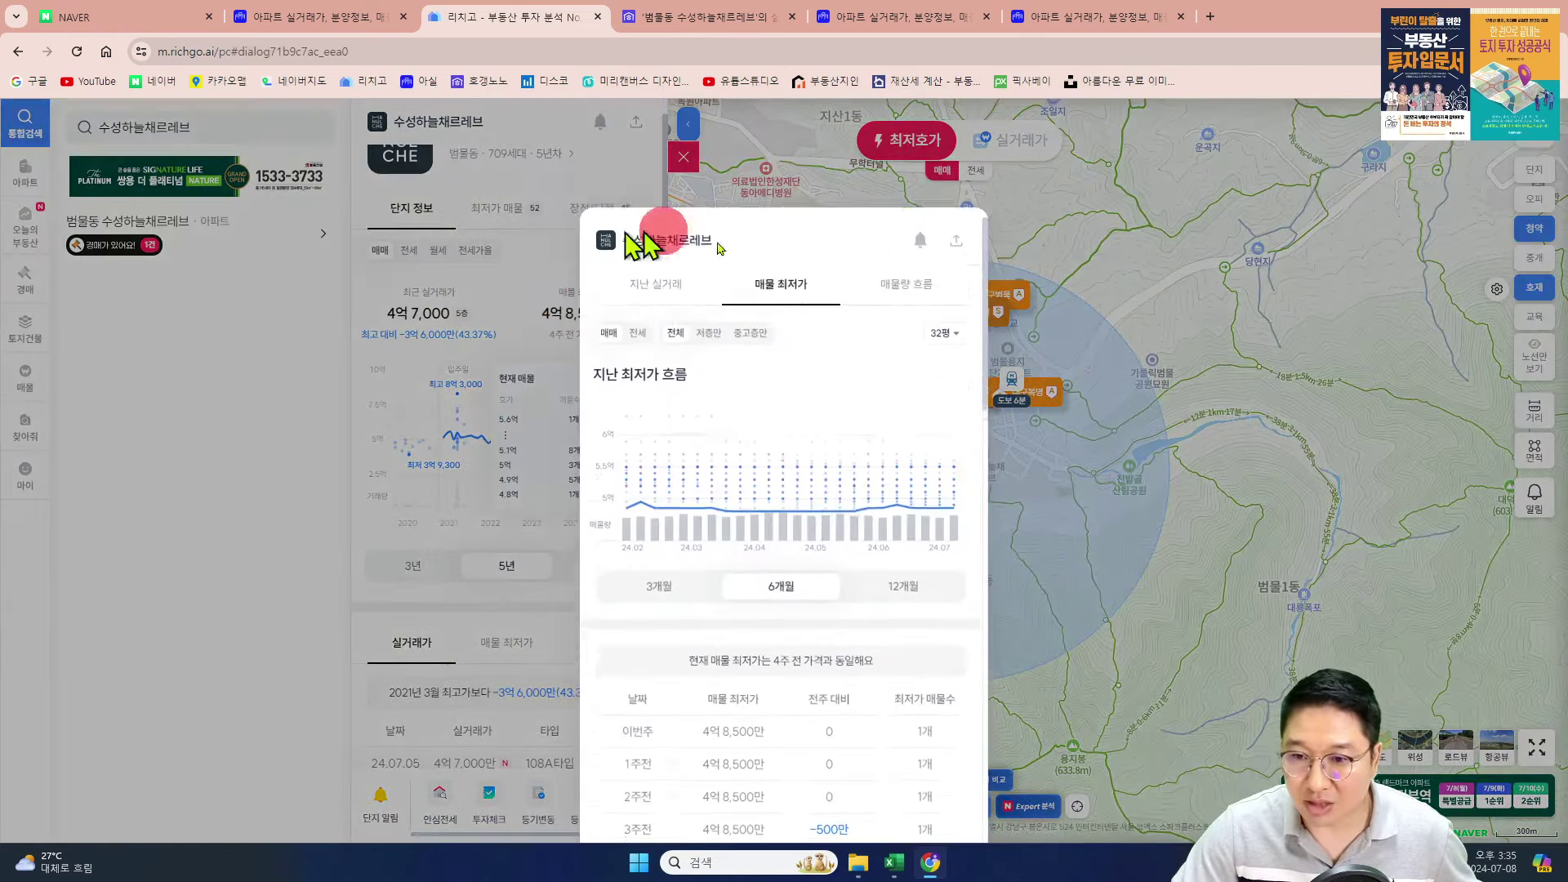
{"action": "left_click", "coordinate": [853, 249]}
{"action": "left_click", "coordinate": [913, 336]}
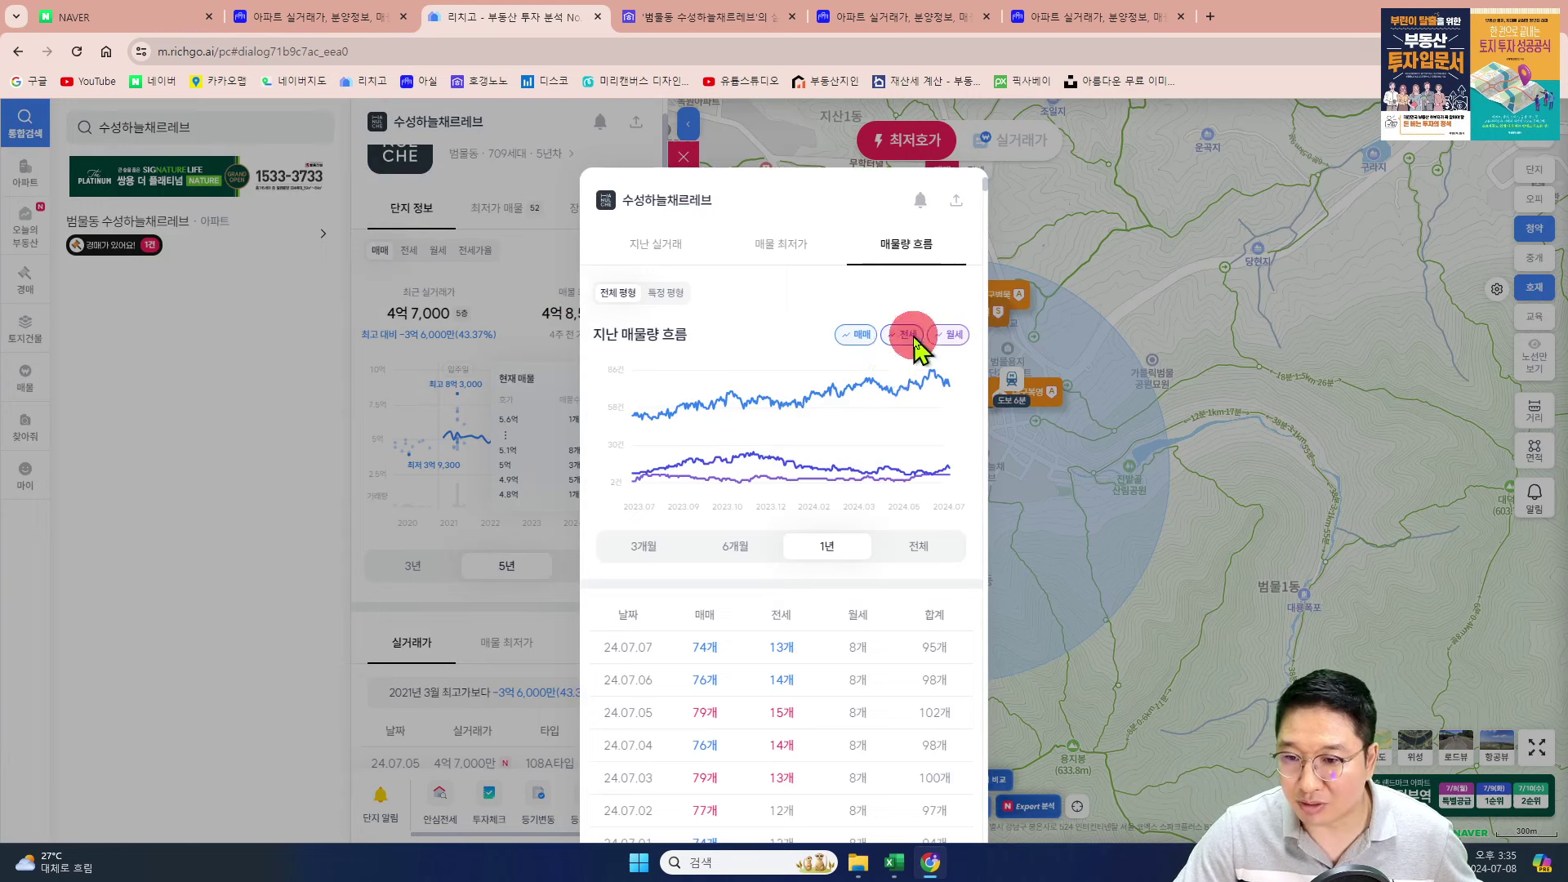
{"action": "left_click", "coordinate": [908, 335]}
{"action": "left_click", "coordinate": [947, 334]}
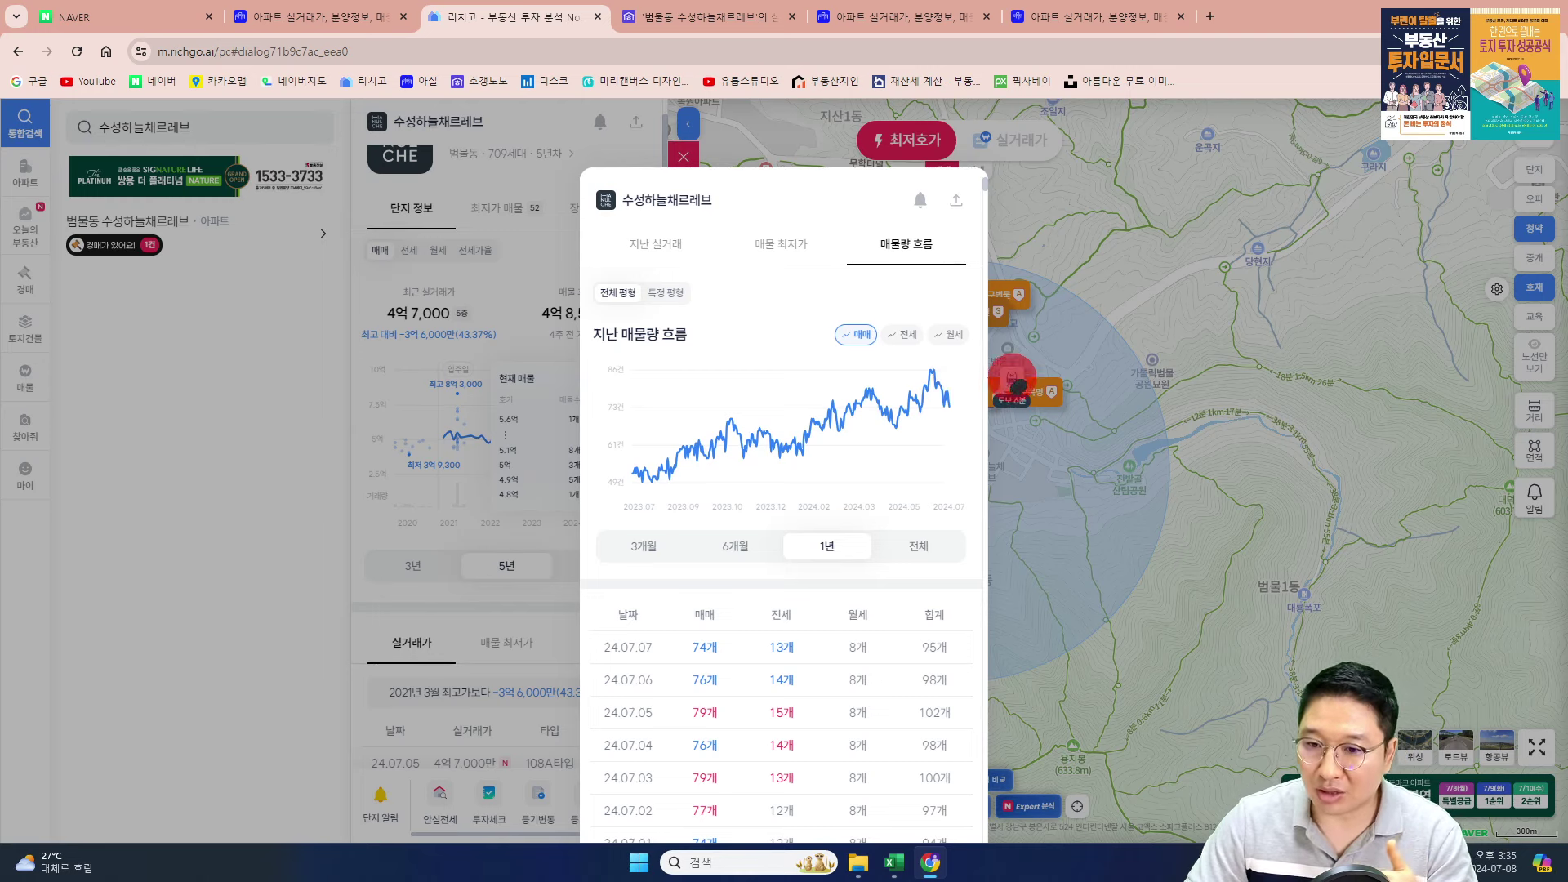
{"action": "left_click", "coordinate": [1098, 348]}
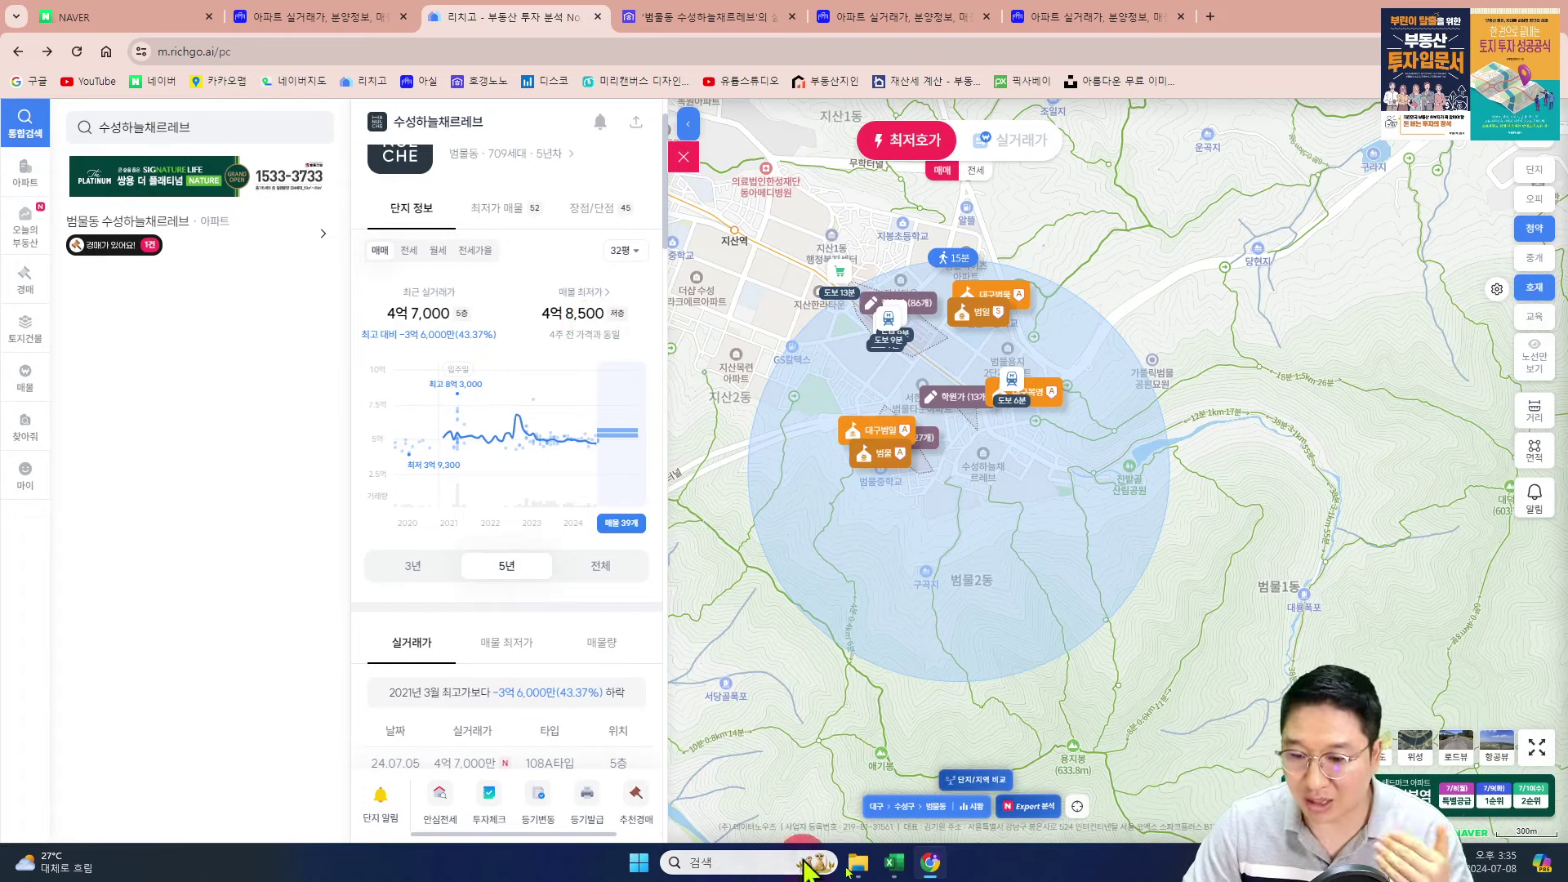
- Copy the name 범어효성해링턴플레이스 from the Excel sheet, search for it in 리치고 and open the 범어동 complex
{"action": "mouse_move", "coordinate": [894, 862]}
{"action": "left_click", "coordinate": [972, 808]}
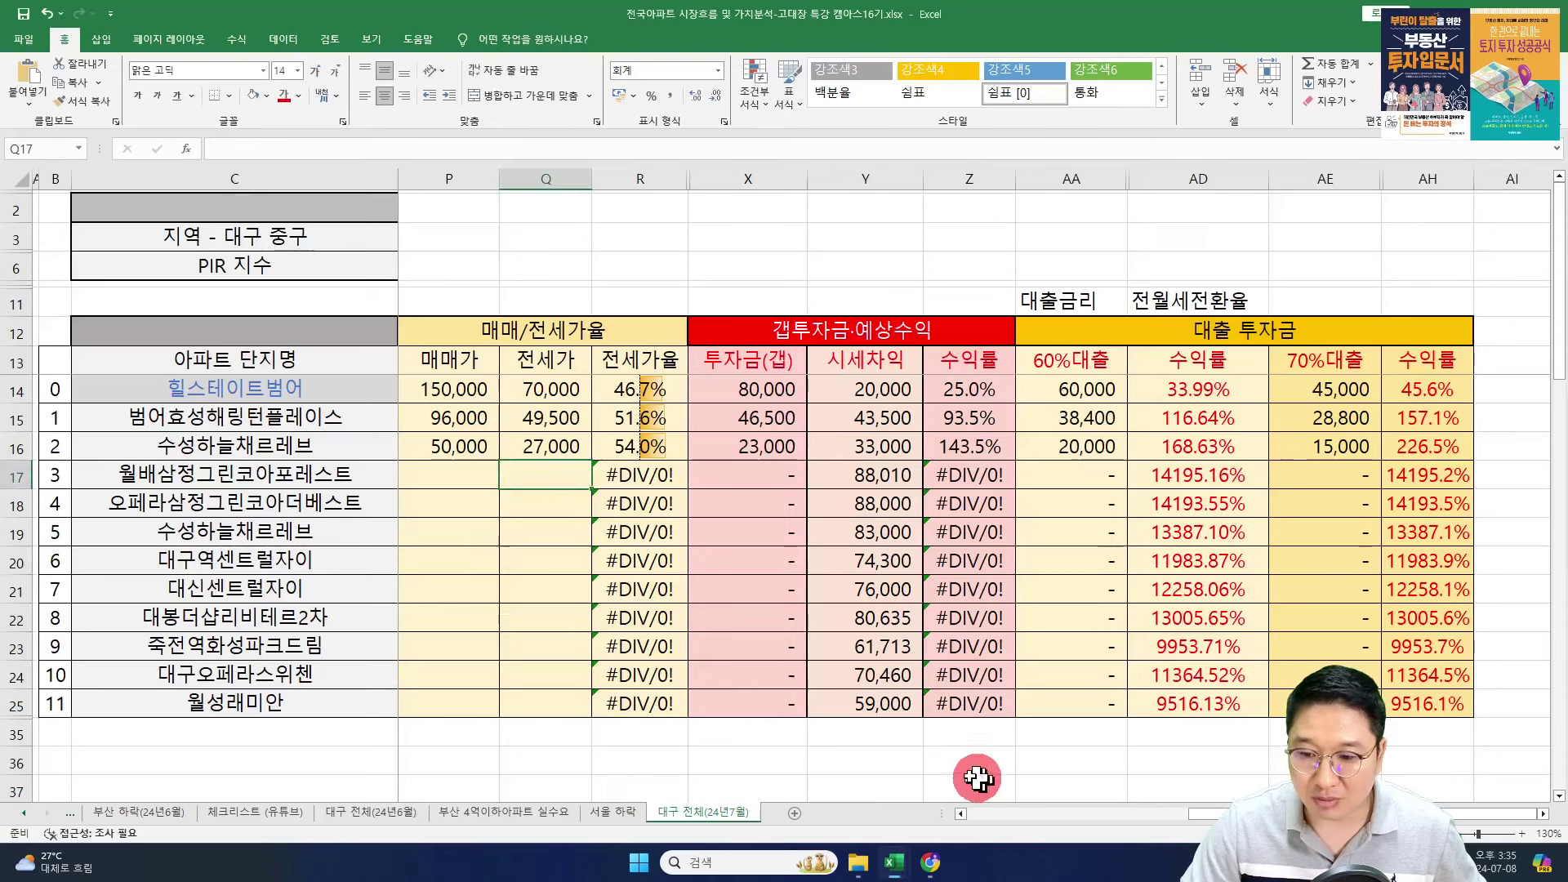
{"action": "left_click", "coordinate": [321, 417]}
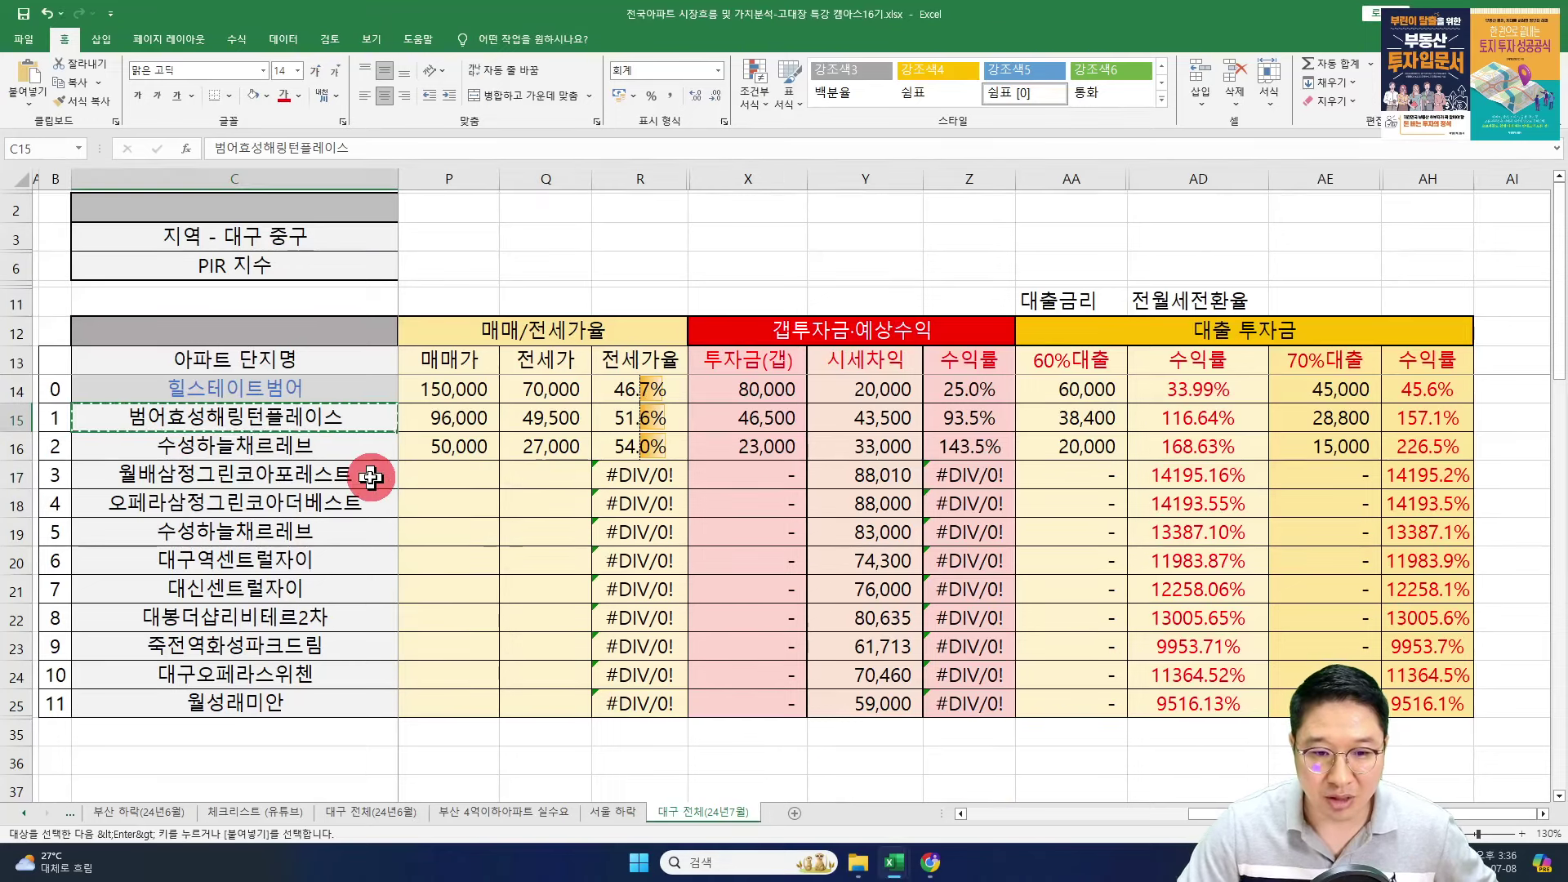
{"action": "key", "text": "ctrl+c"}
{"action": "key", "text": "alt+Tab"}
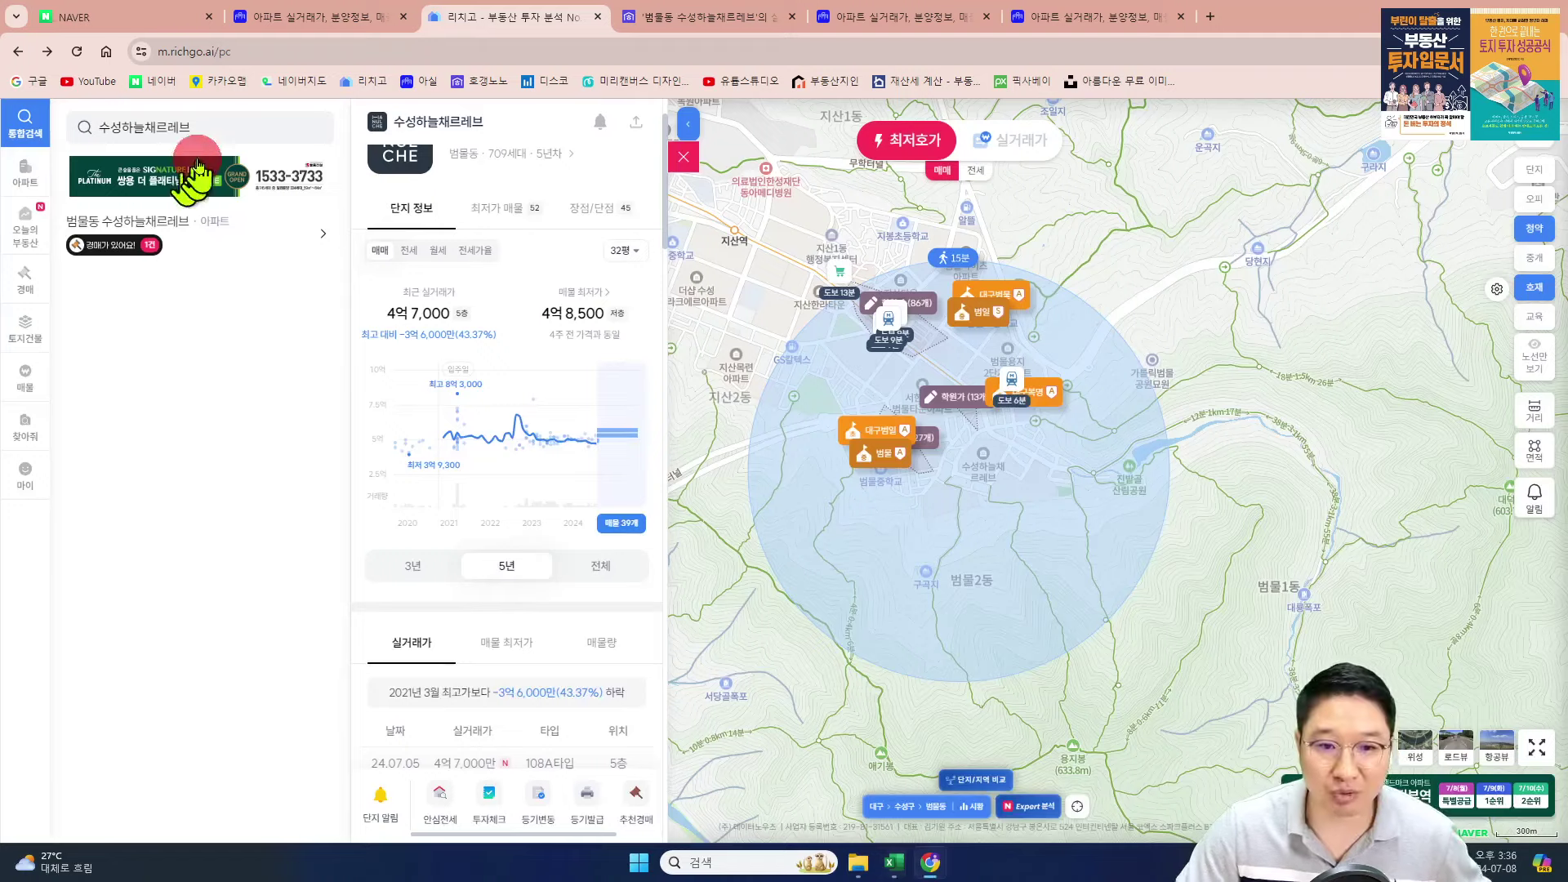
{"action": "left_click", "coordinate": [196, 129]}
{"action": "key", "text": "ctrl+a"}
{"action": "key", "text": "ctrl+v"}
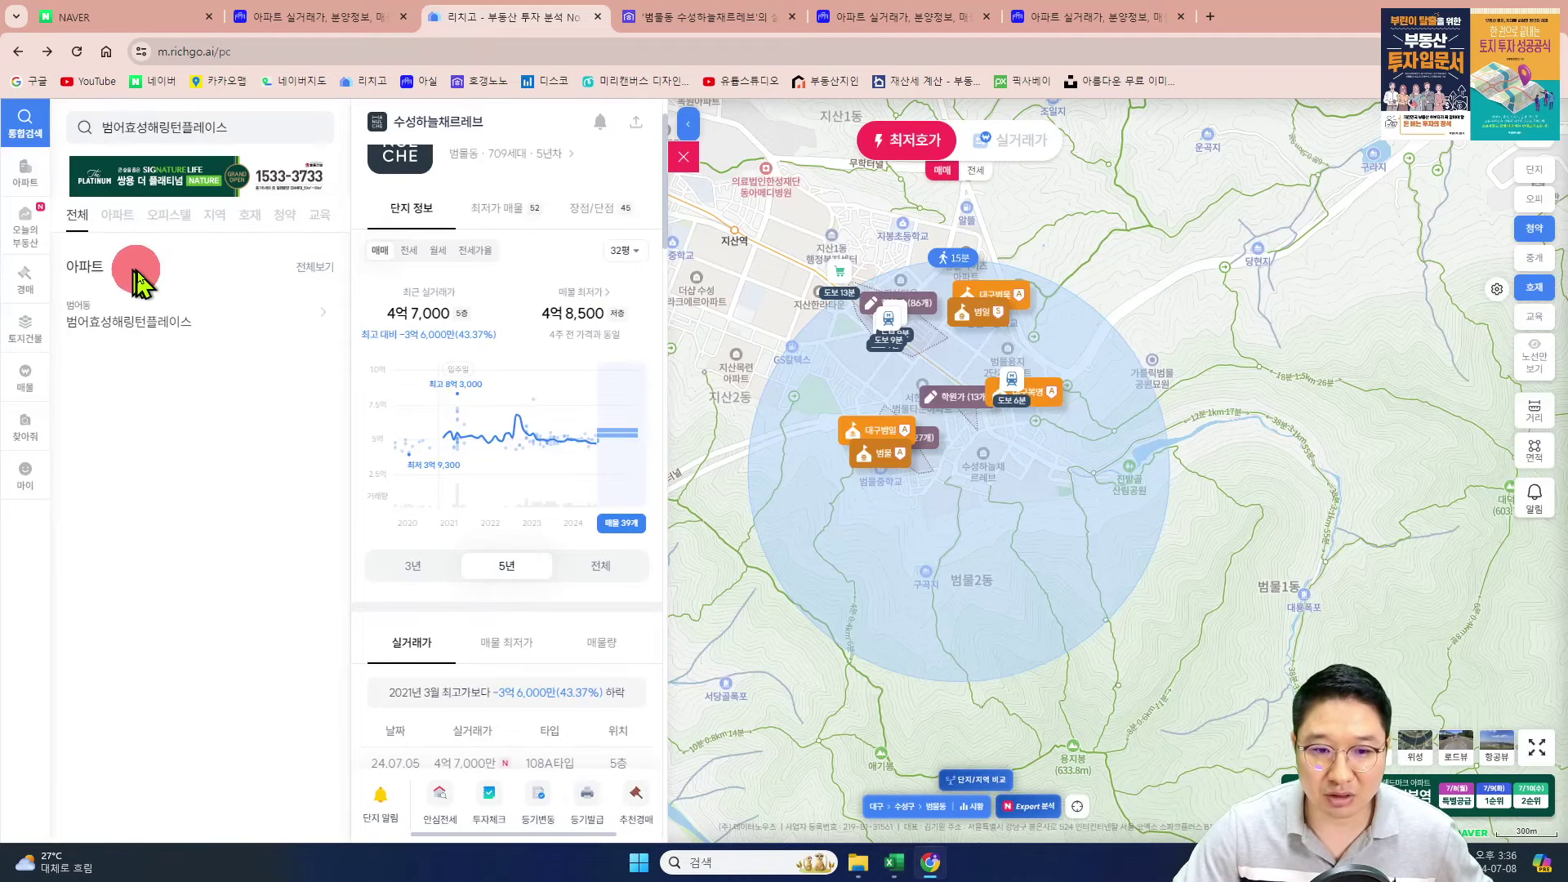
{"action": "left_click", "coordinate": [151, 320]}
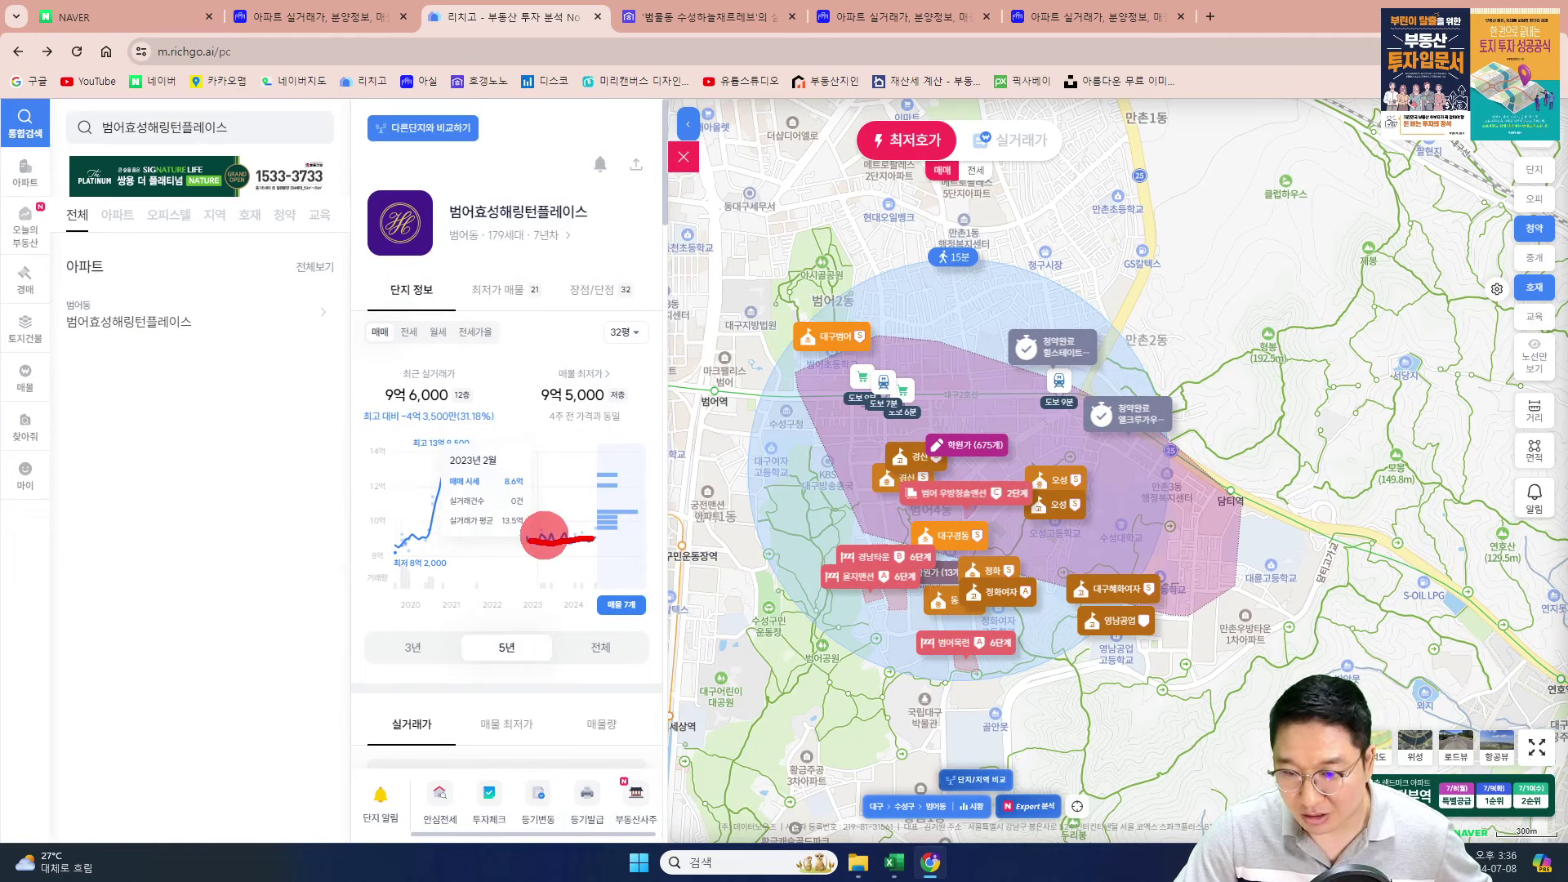
- Open 범어효성해링턴플레이스's 매물량 흐름 chart and examine only the 매매 series over the 전체 period
{"action": "left_click", "coordinate": [621, 605]}
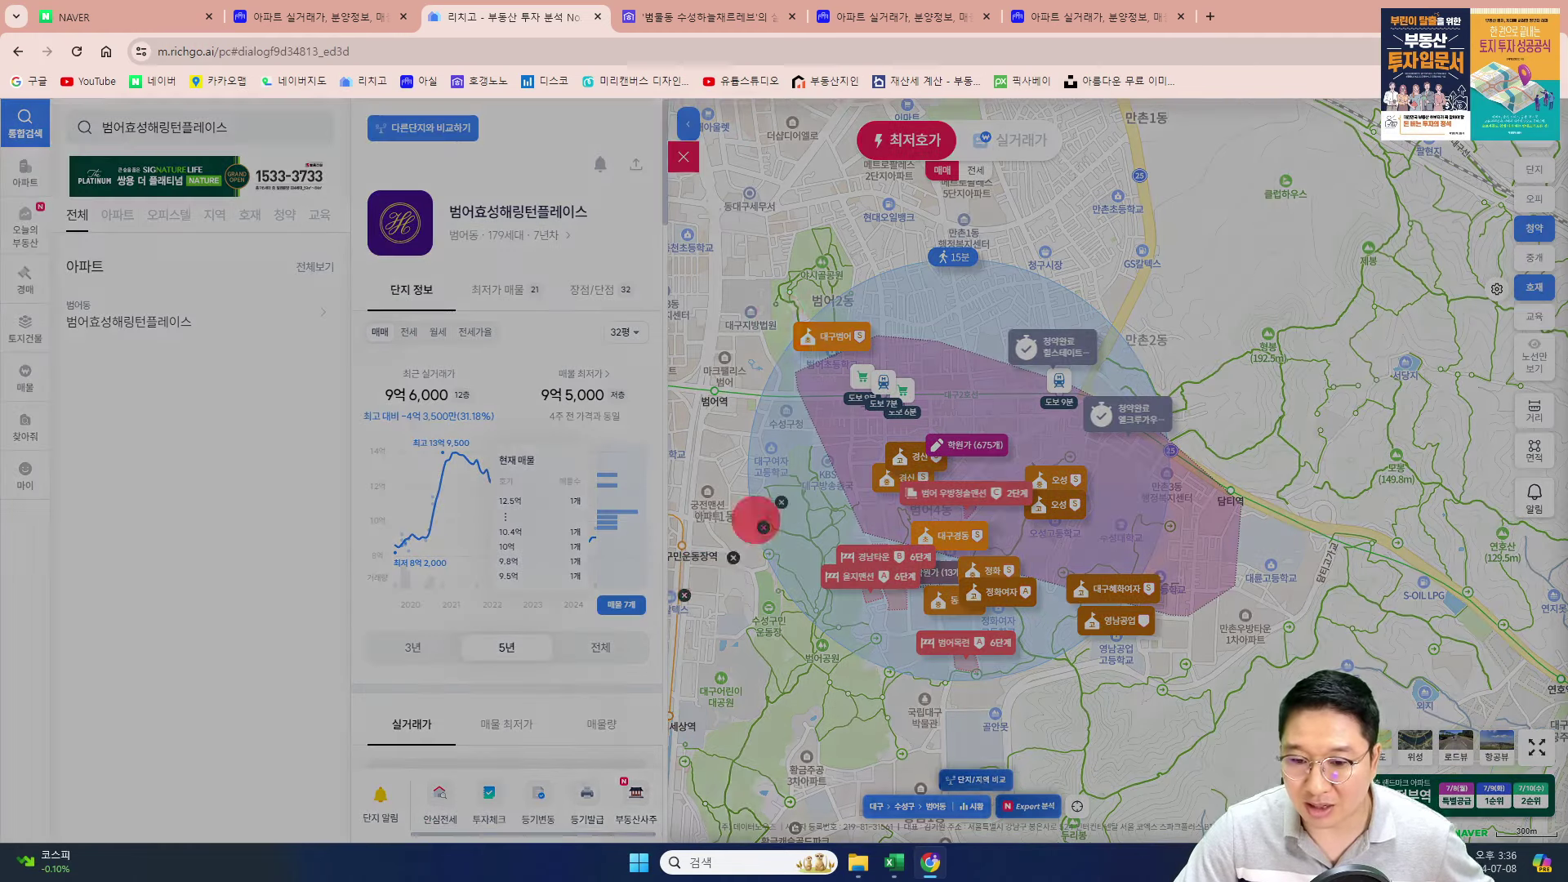
{"action": "left_click", "coordinate": [893, 249]}
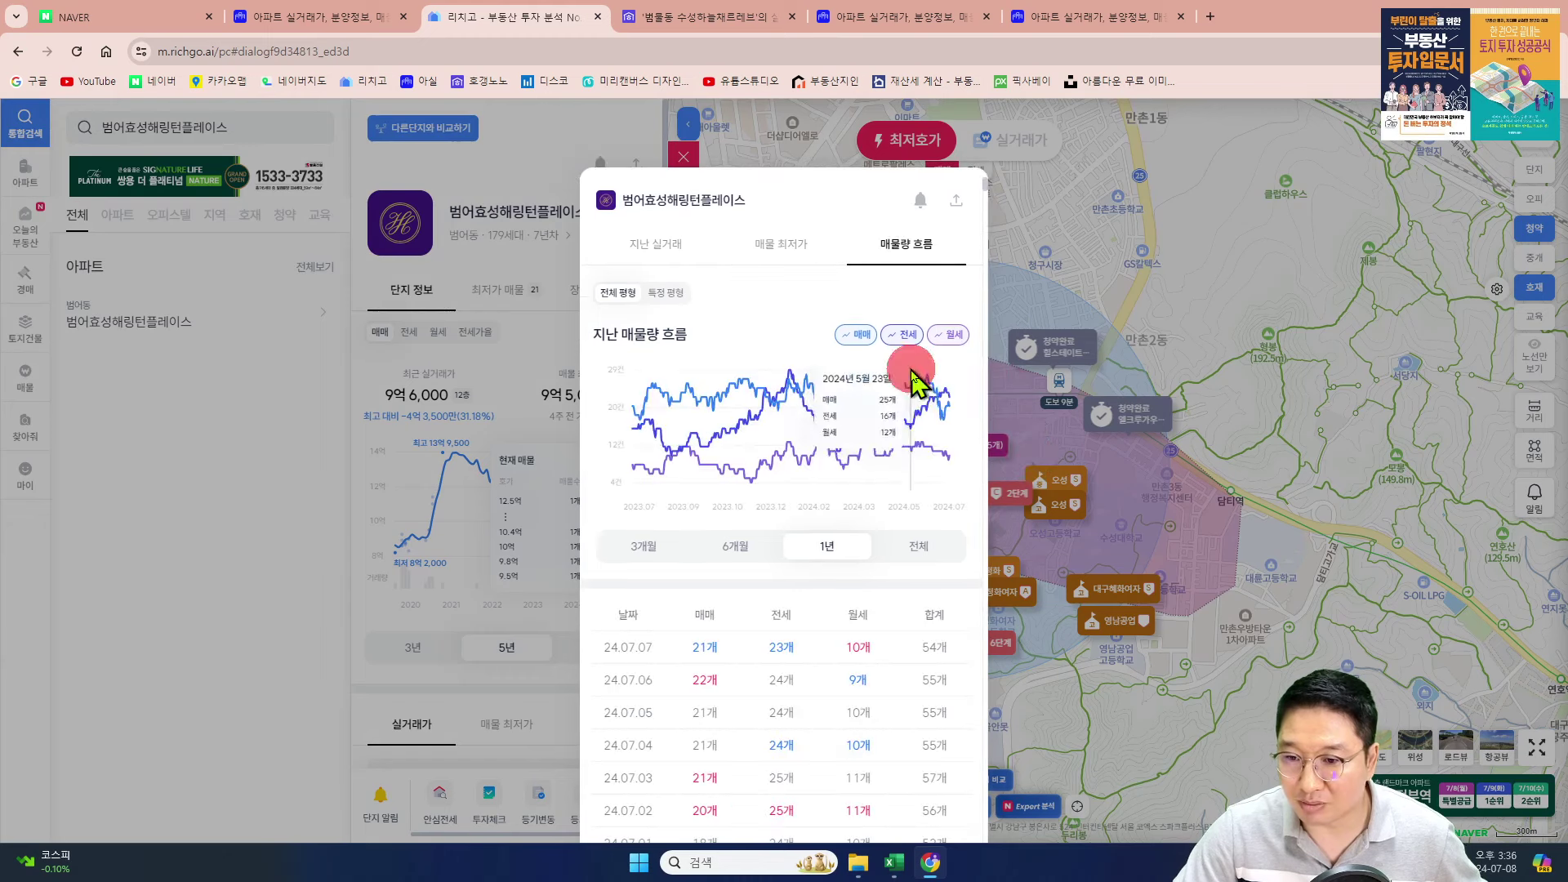
{"action": "left_click", "coordinate": [957, 335]}
{"action": "left_click", "coordinate": [918, 546]}
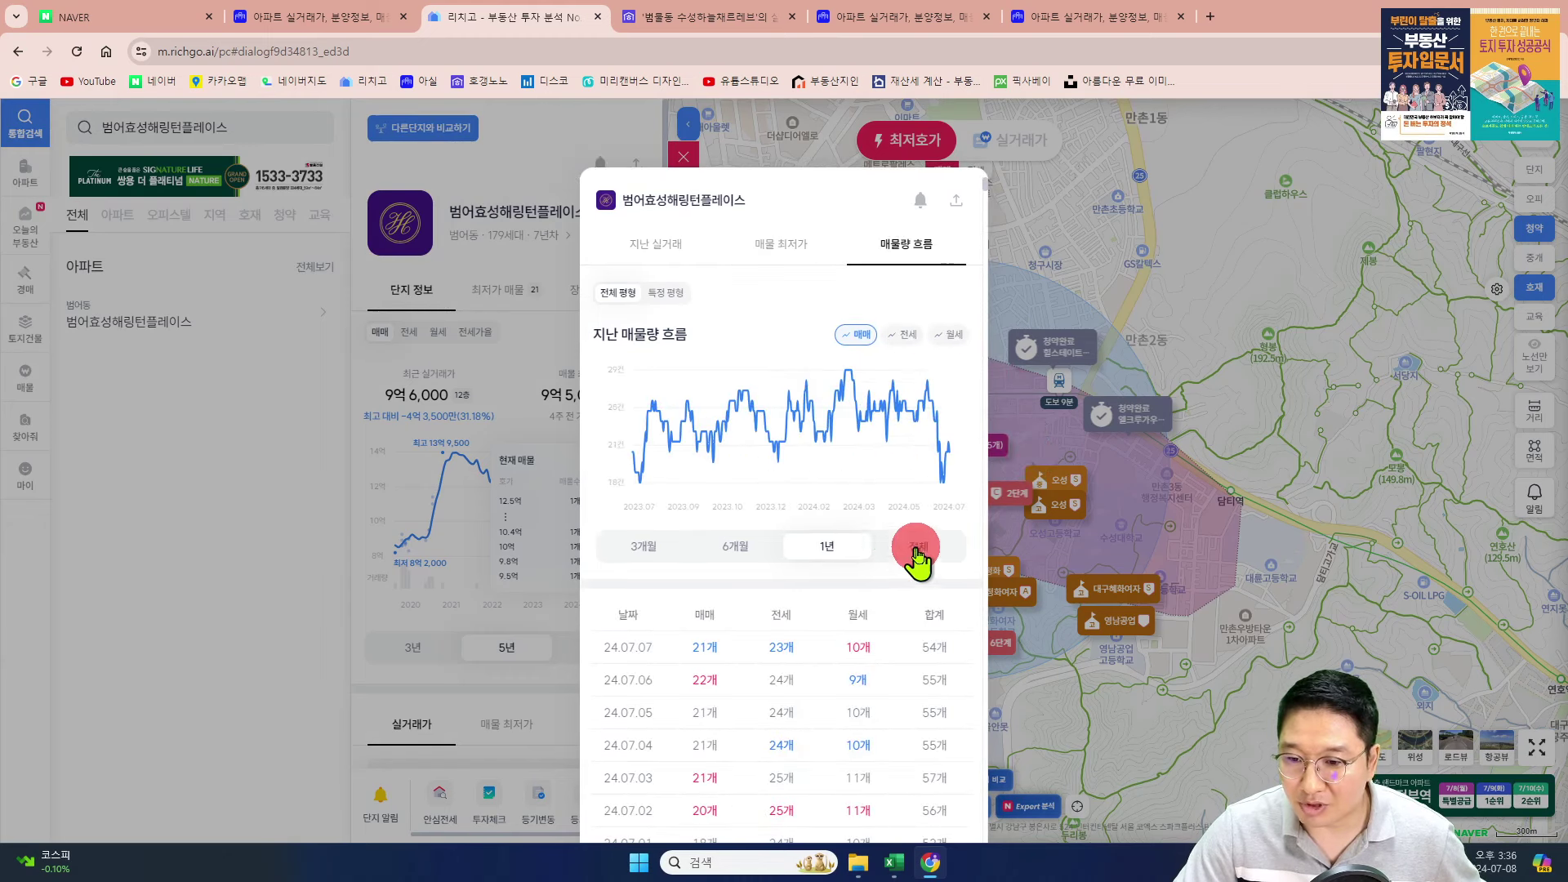
{"action": "mouse_move", "coordinate": [745, 392]}
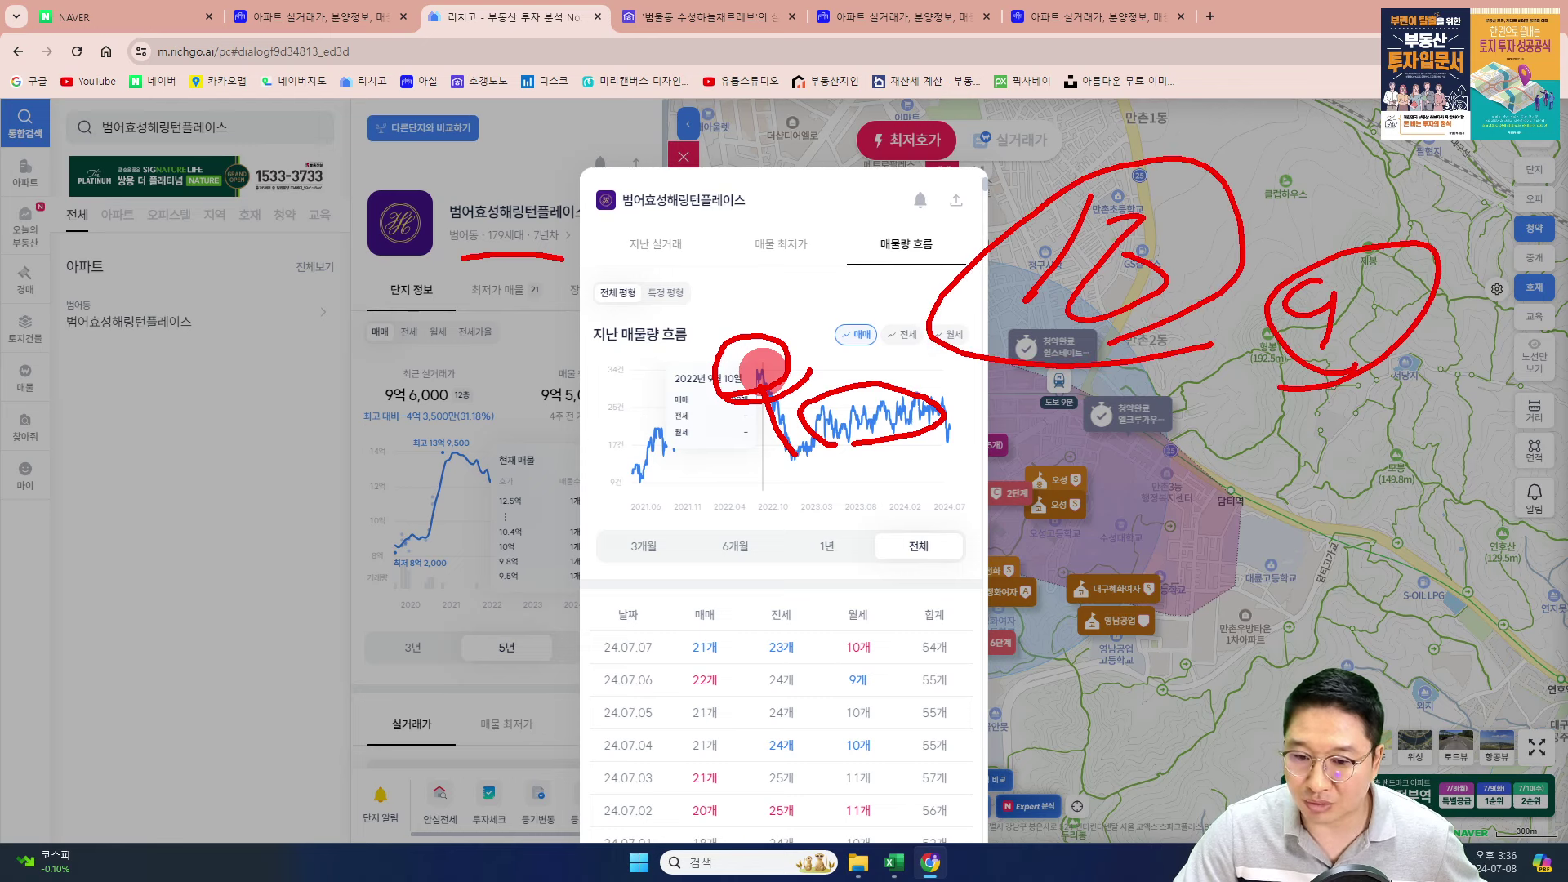
{"action": "key", "text": "Escape"}
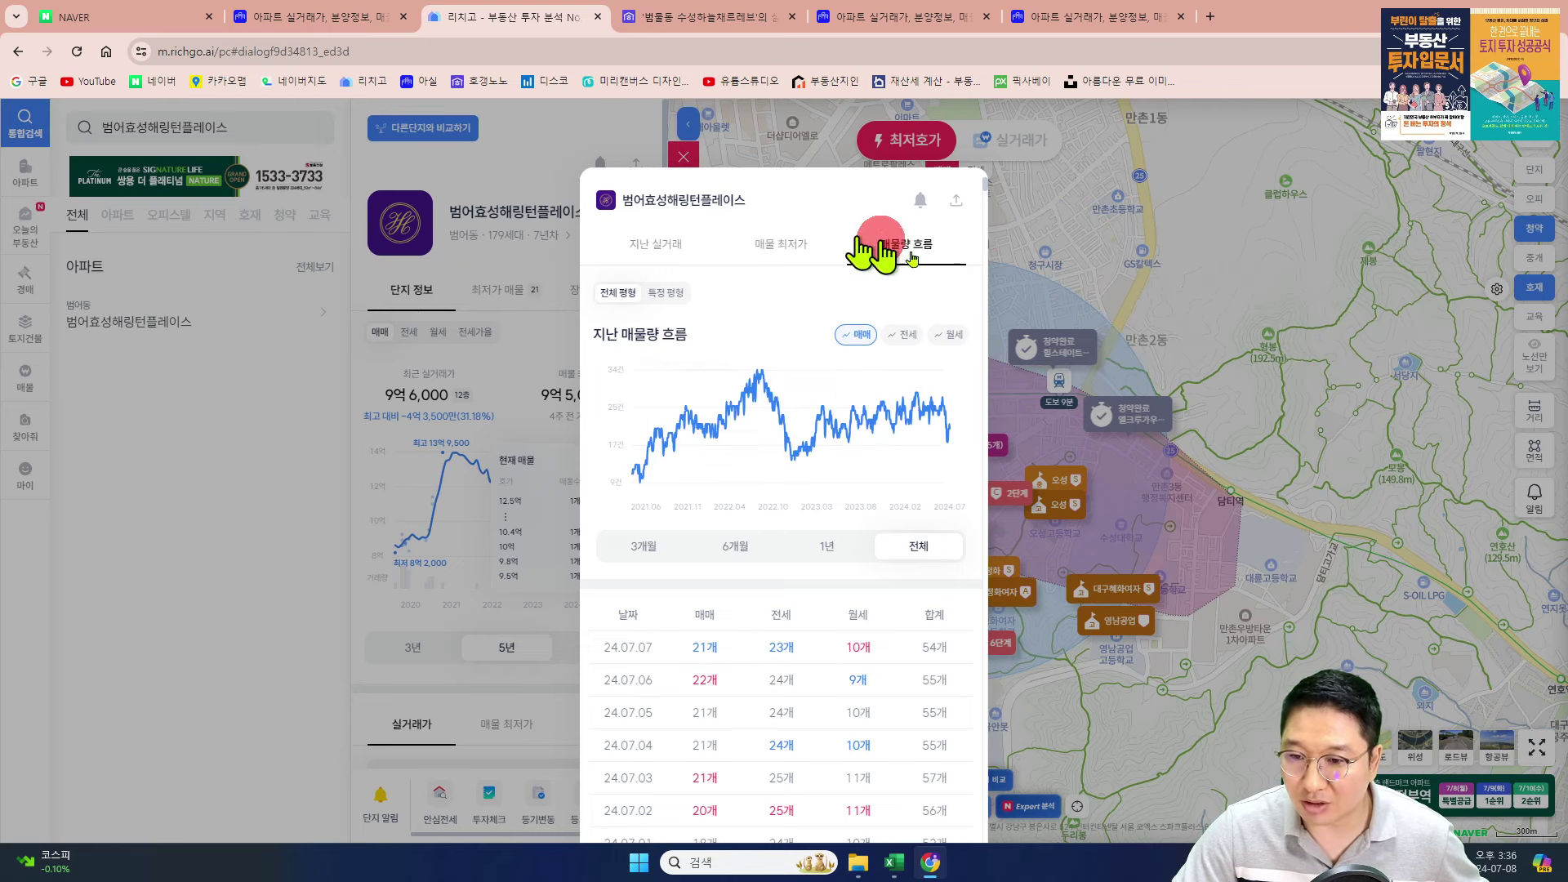
- Switch the 매물량 흐름 chart to the 전세 series alone, examine it and close the chart
{"action": "left_click", "coordinate": [907, 335]}
{"action": "left_click", "coordinate": [870, 335]}
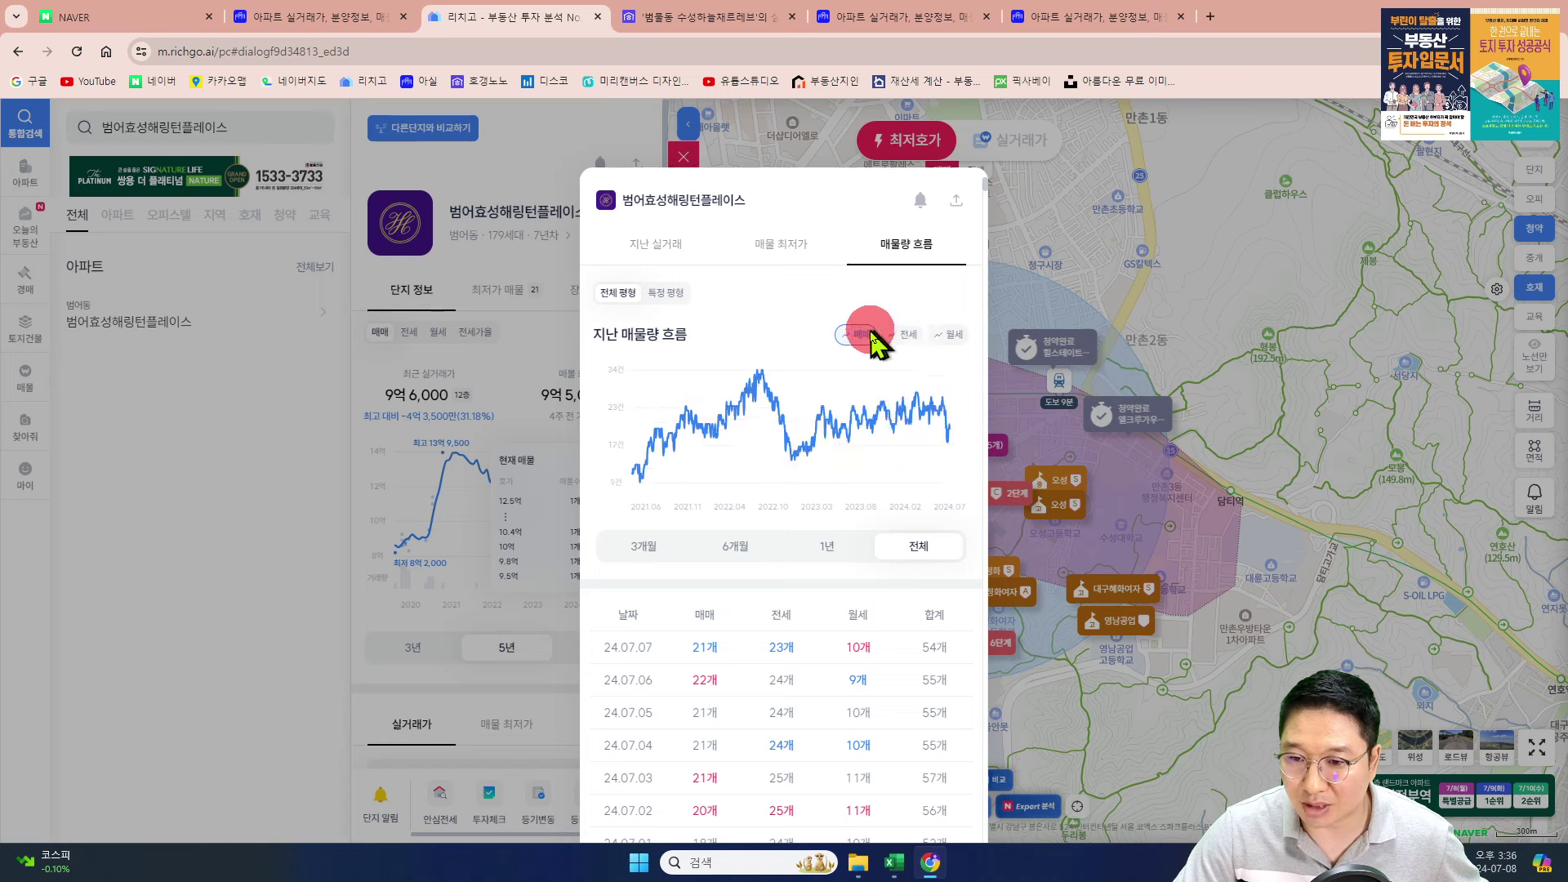
{"action": "left_click", "coordinate": [870, 336]}
{"action": "left_click", "coordinate": [904, 335]}
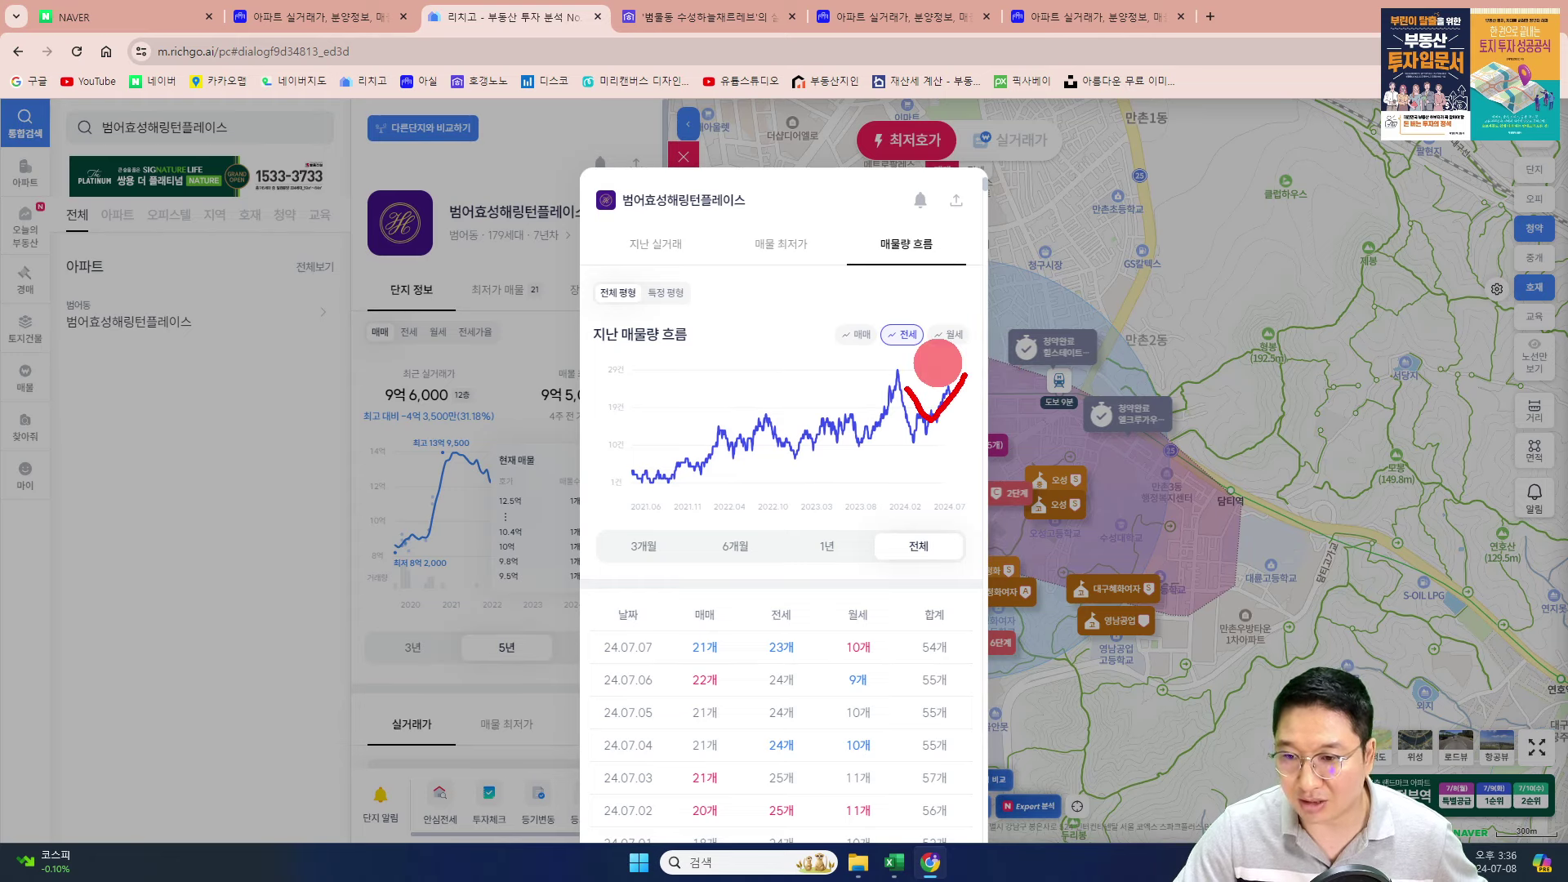
{"action": "left_click", "coordinate": [1145, 196]}
- Return to the Excel sheet and copy the name 월배삼정그린코아포레스트 from row 17
{"action": "mouse_move", "coordinate": [940, 871]}
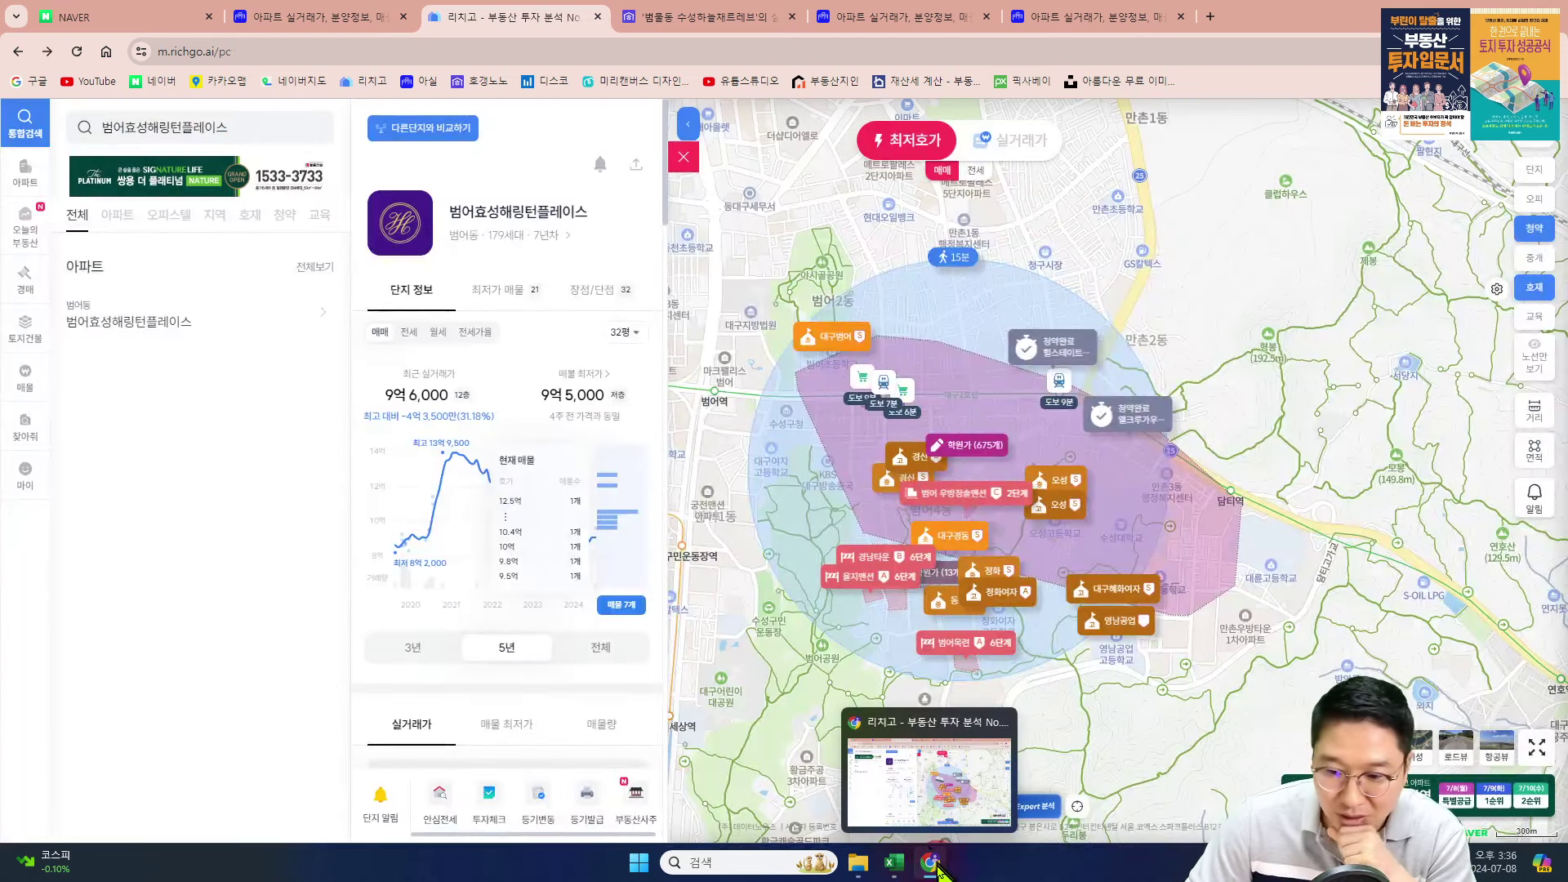
{"action": "left_click", "coordinate": [983, 823]}
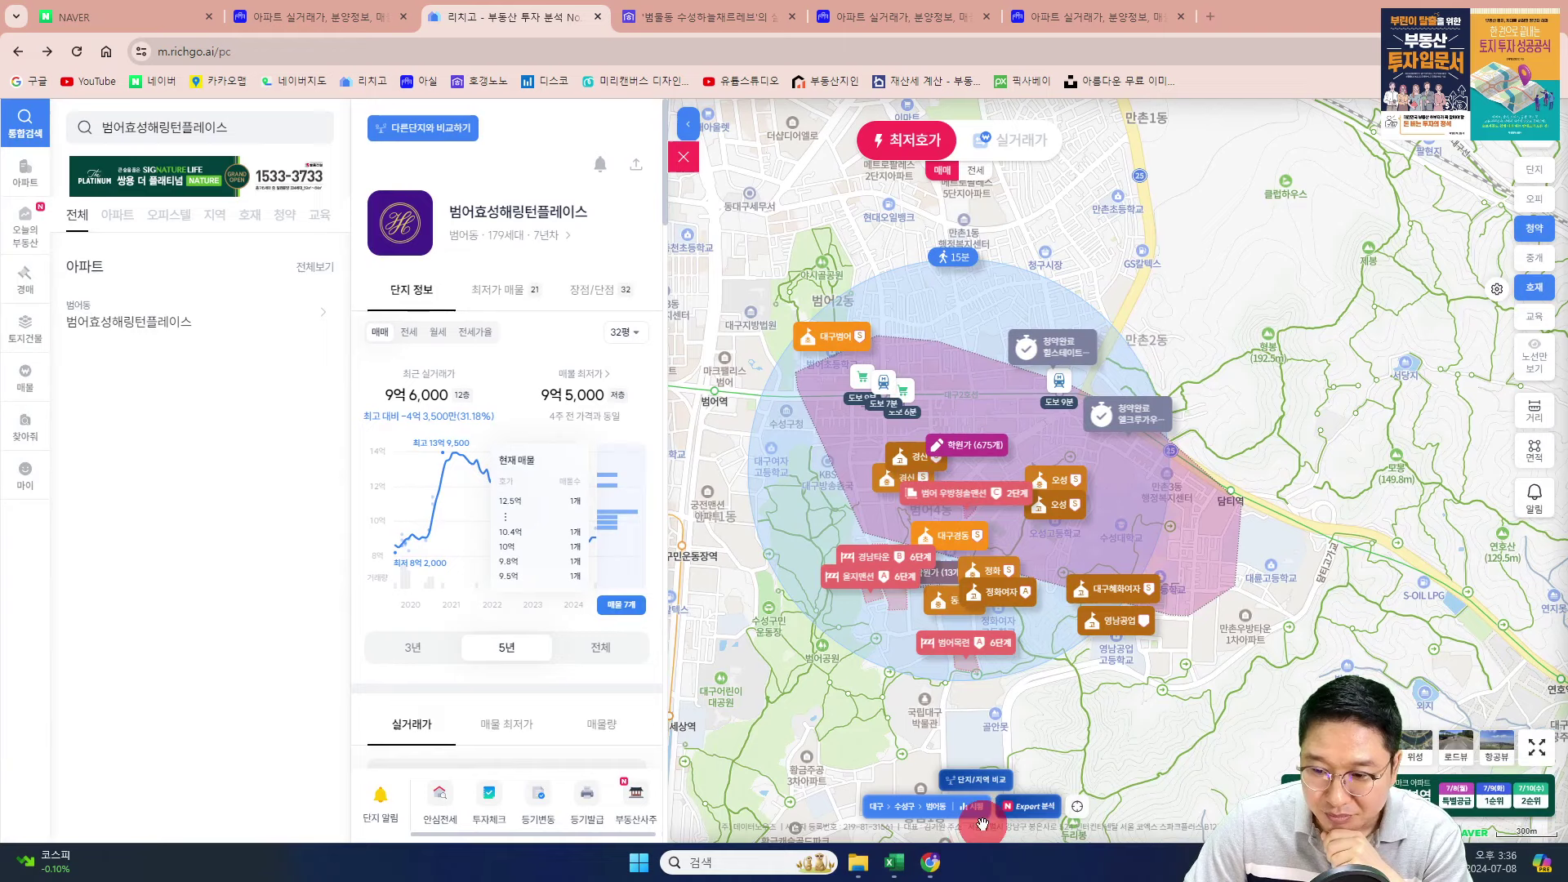
{"action": "left_click", "coordinate": [936, 858]}
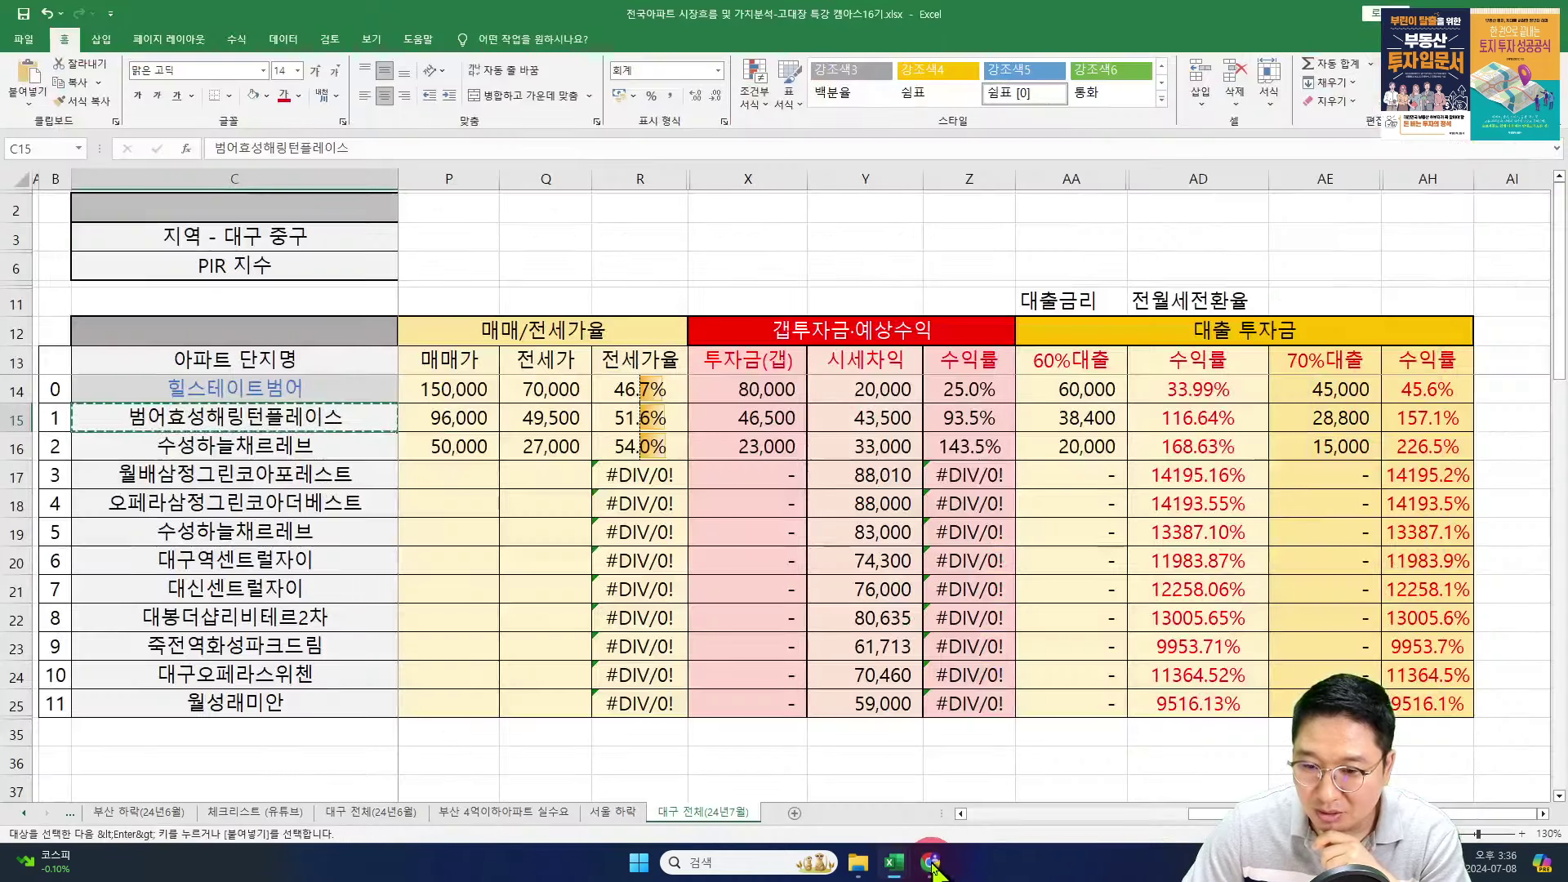
{"action": "left_click", "coordinate": [272, 480]}
{"action": "key", "text": "ctrl+c"}
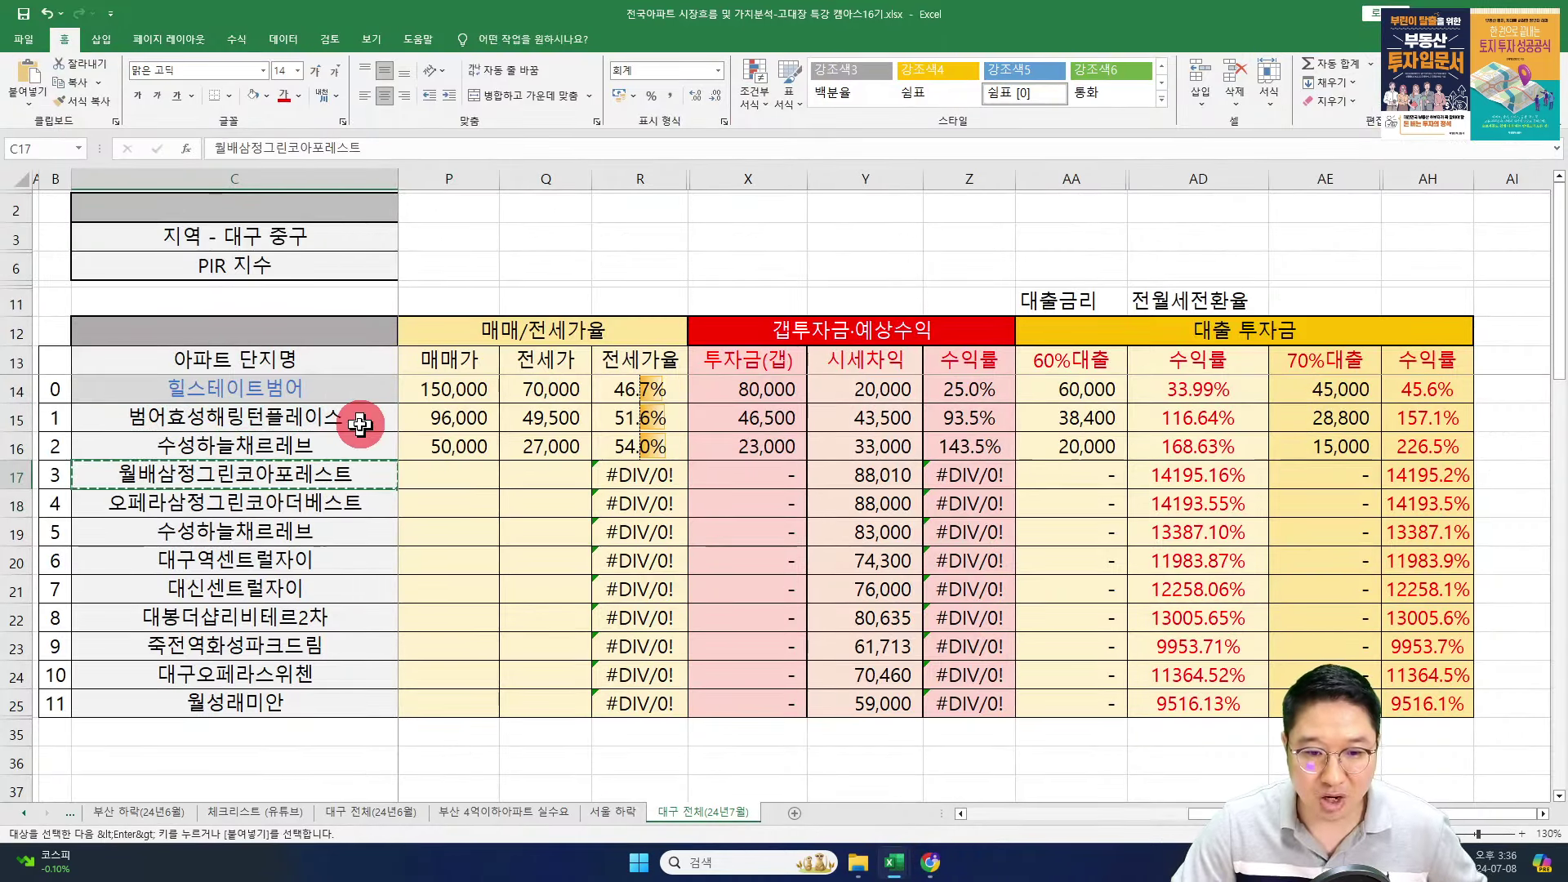
- In the browser, open 월배삼정그린코아포레스트 from 아실's 최근 하락 아파트 list
{"action": "key", "text": "alt+Tab"}
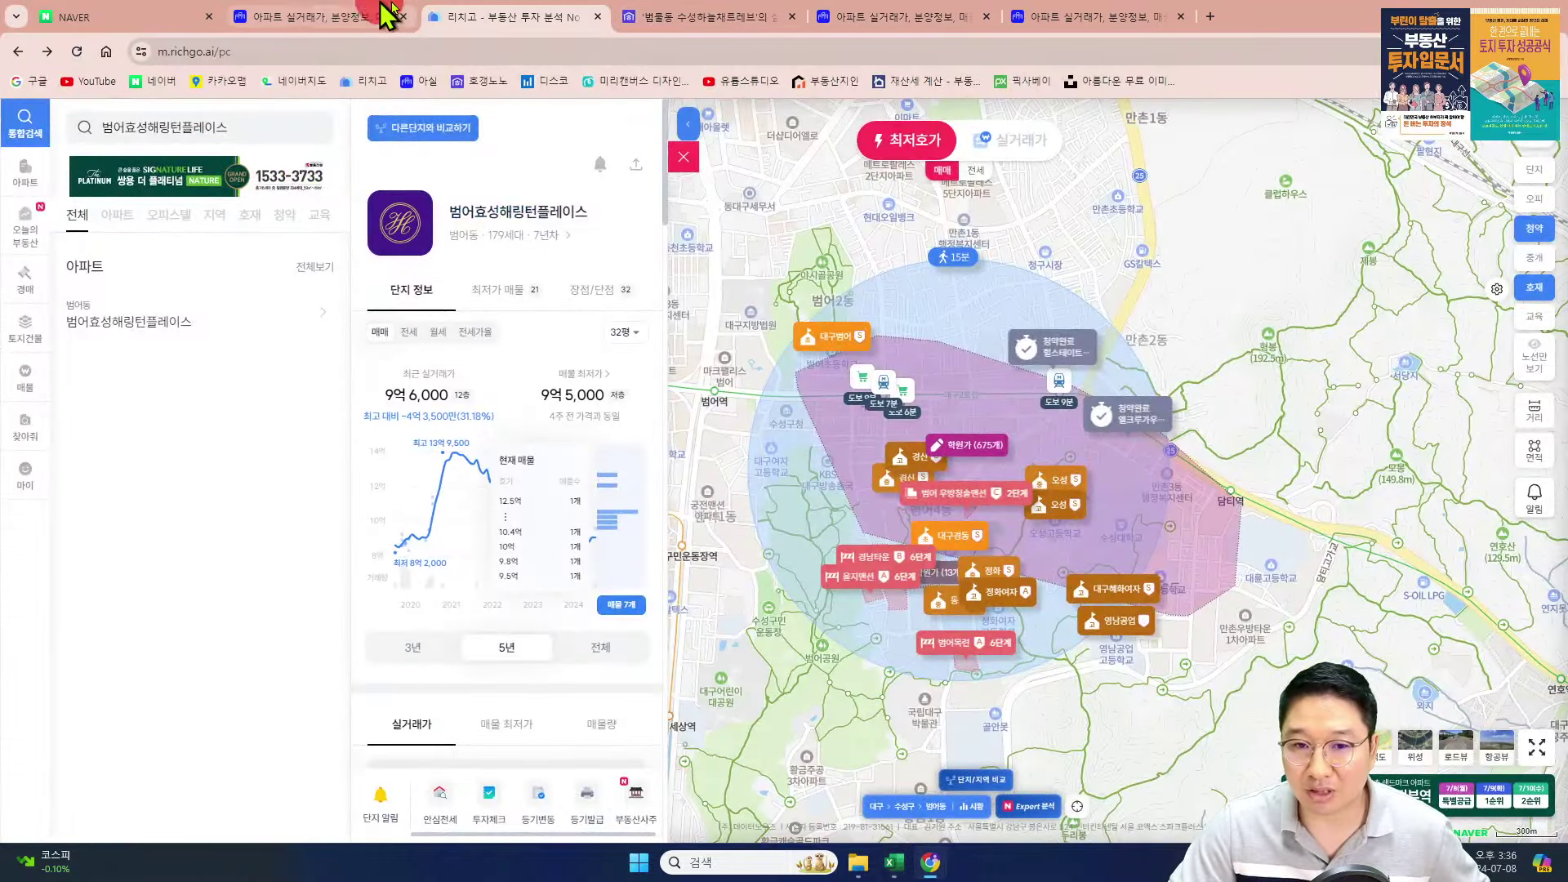
{"action": "left_click", "coordinate": [326, 16]}
{"action": "scroll", "coordinate": [394, 539], "scroll_direction": "down", "scroll_amount": 2}
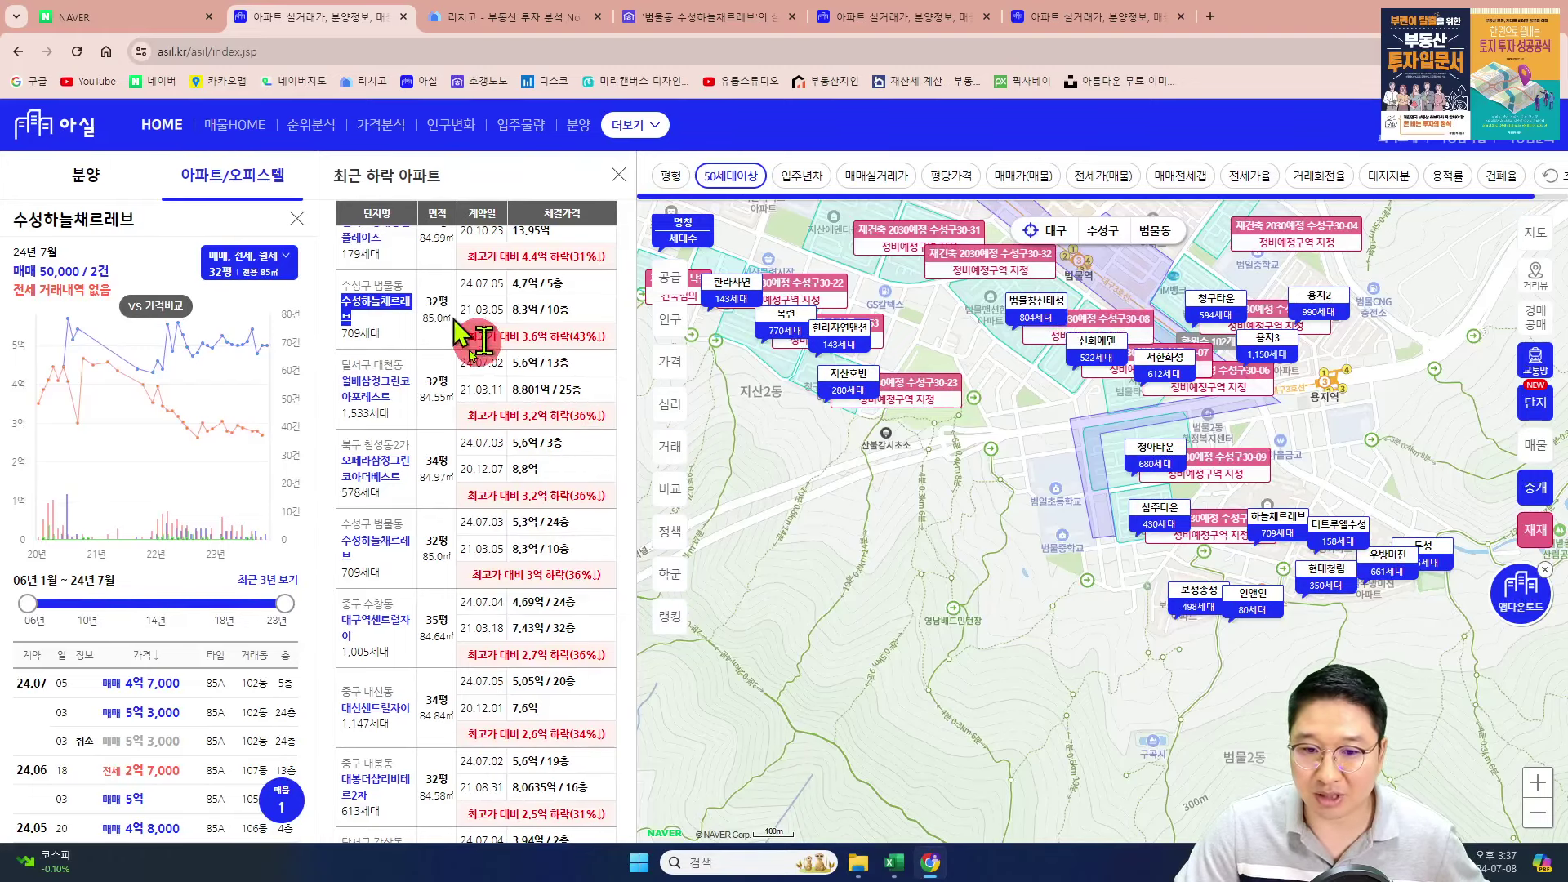
{"action": "double_click", "coordinate": [353, 386]}
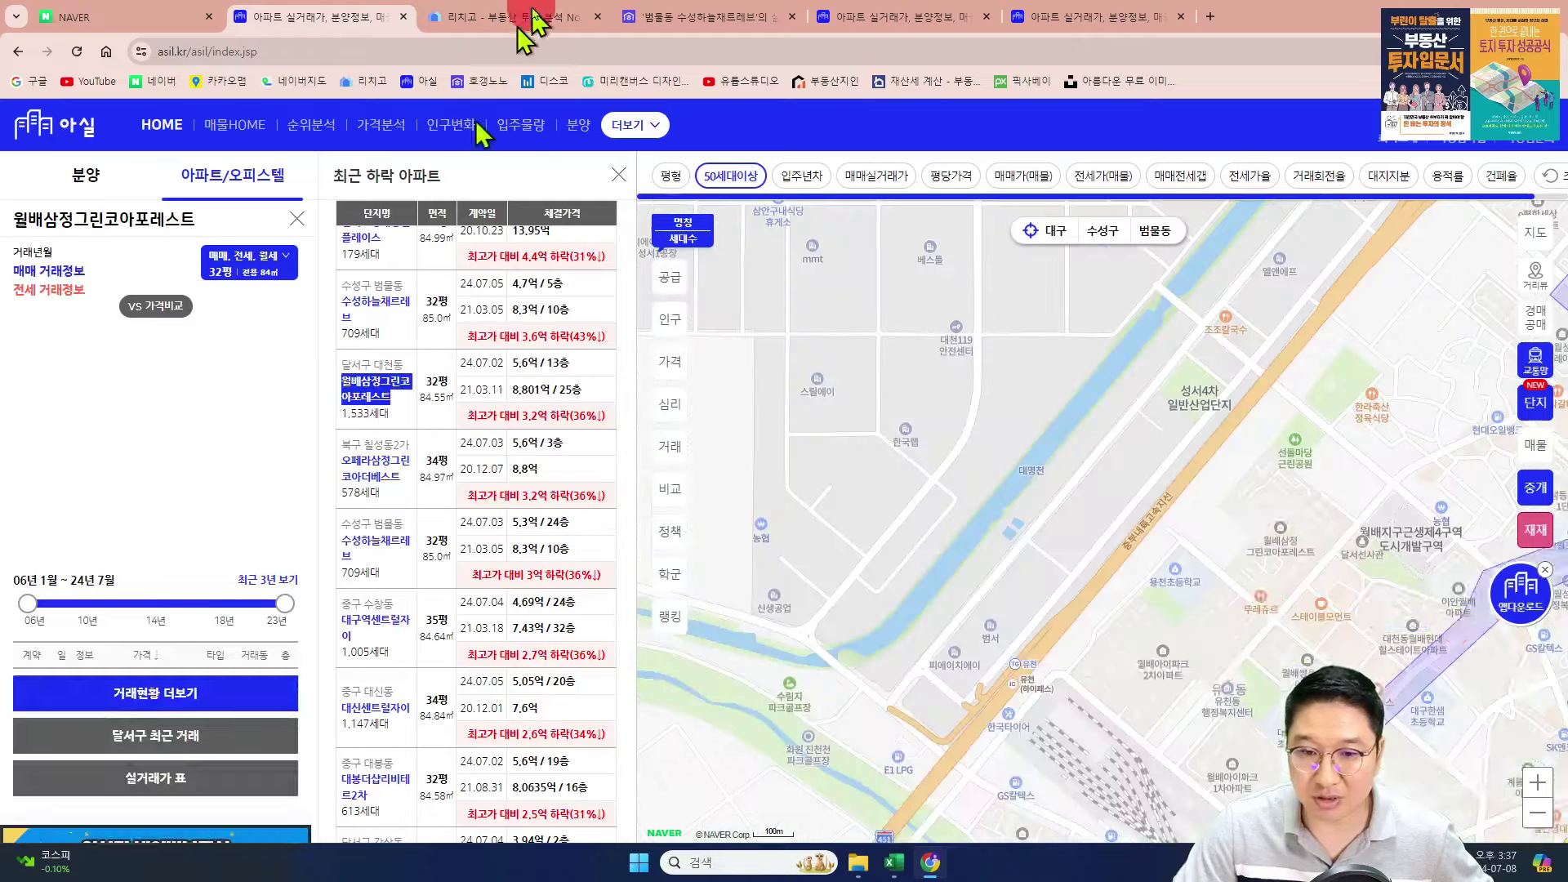
- Look up 월배삼정그린코아포레스트 in Hogangnono, open the 대천동 complex and show its 매매/전세 chart
{"action": "left_click", "coordinate": [678, 17]}
{"action": "left_click", "coordinate": [193, 129]}
{"action": "key", "text": "ctrl+v"}
{"action": "key", "text": "Return"}
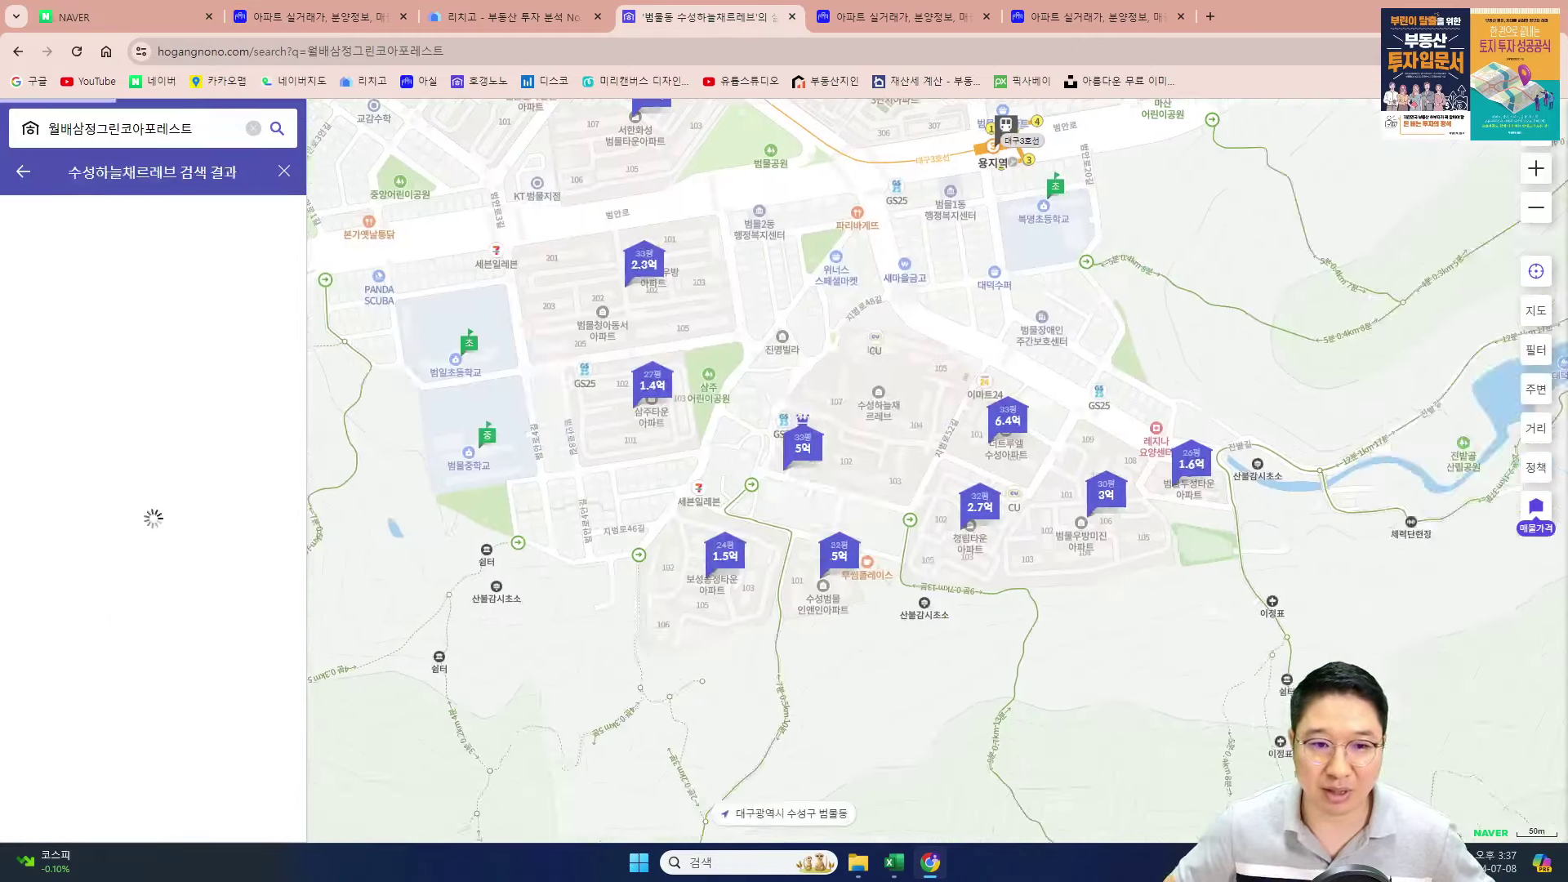
{"action": "left_click", "coordinate": [198, 245]}
{"action": "left_click", "coordinate": [498, 264]}
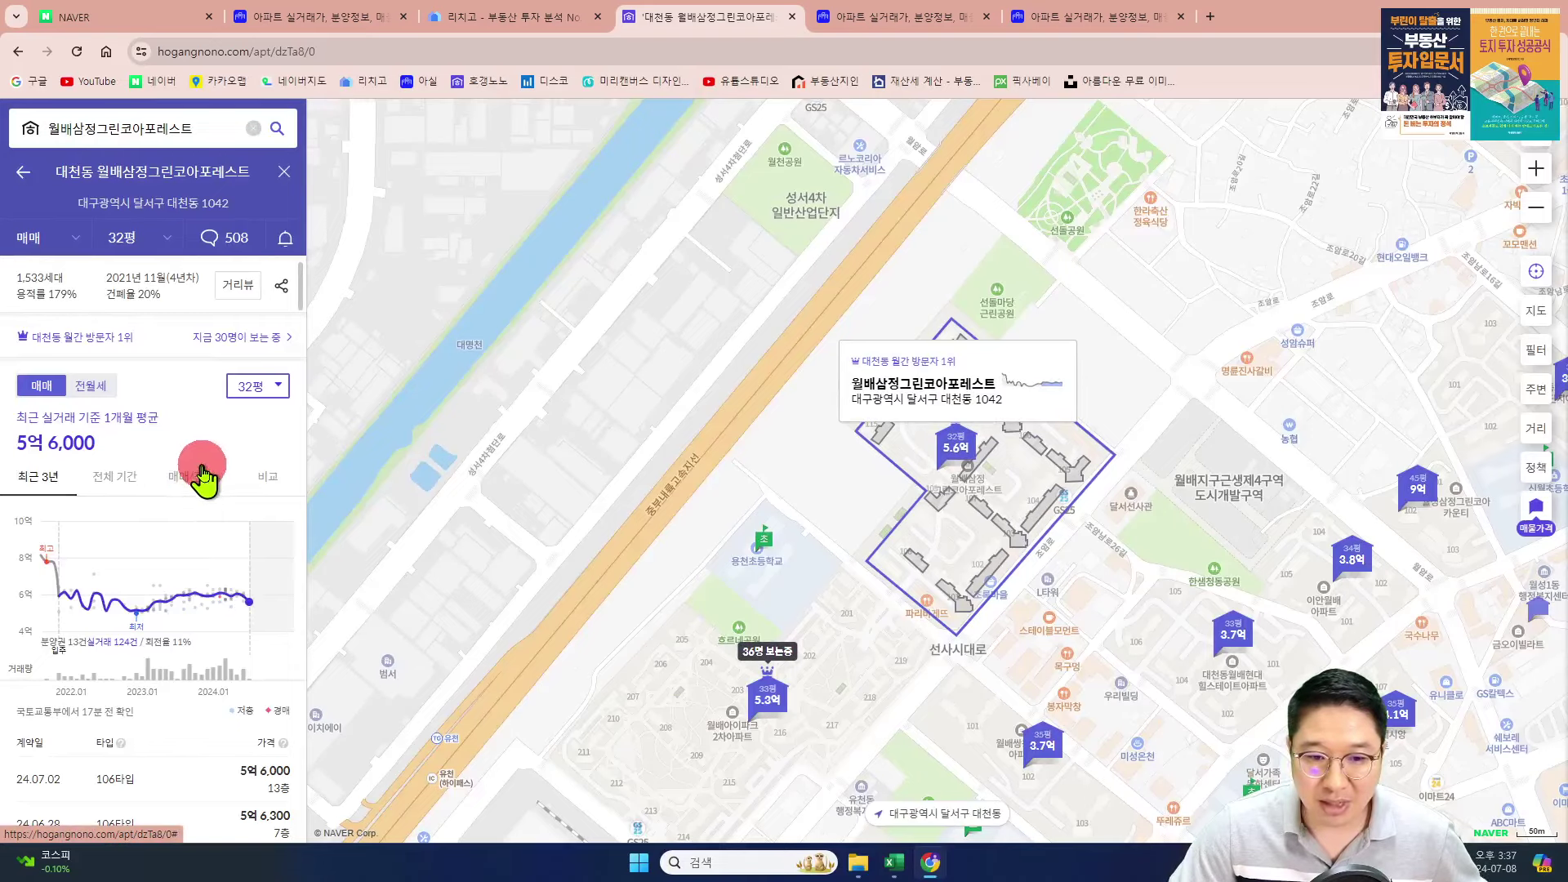
{"action": "left_click", "coordinate": [201, 484]}
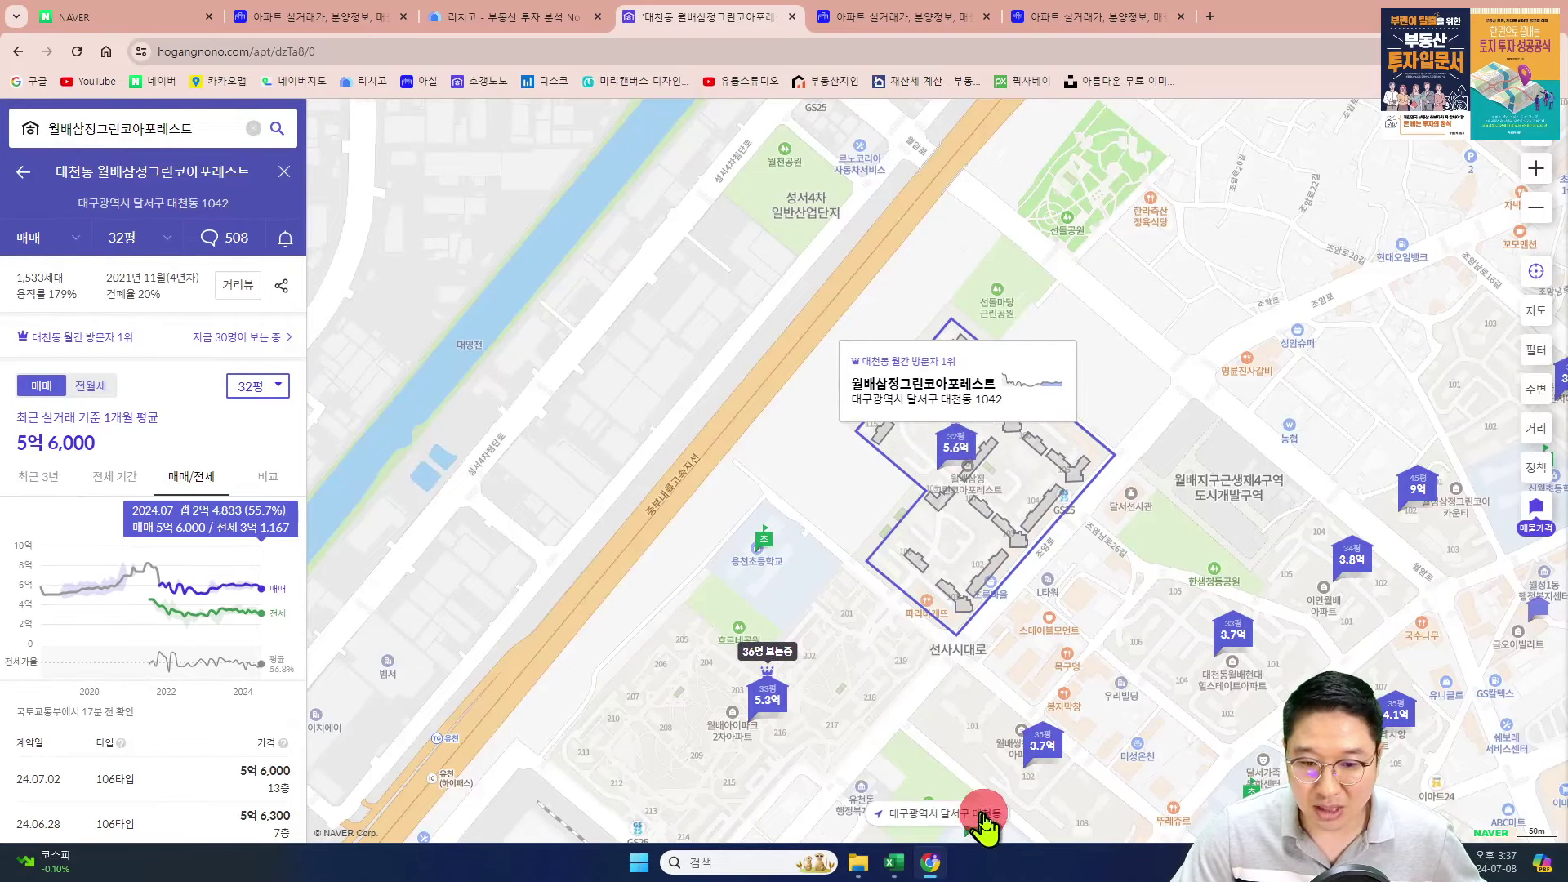
- Switch to the Excel sheet and enter 56000 as the 매매가 of 월배삼정그린코아포레스트 in row 17
{"action": "left_click", "coordinate": [930, 862]}
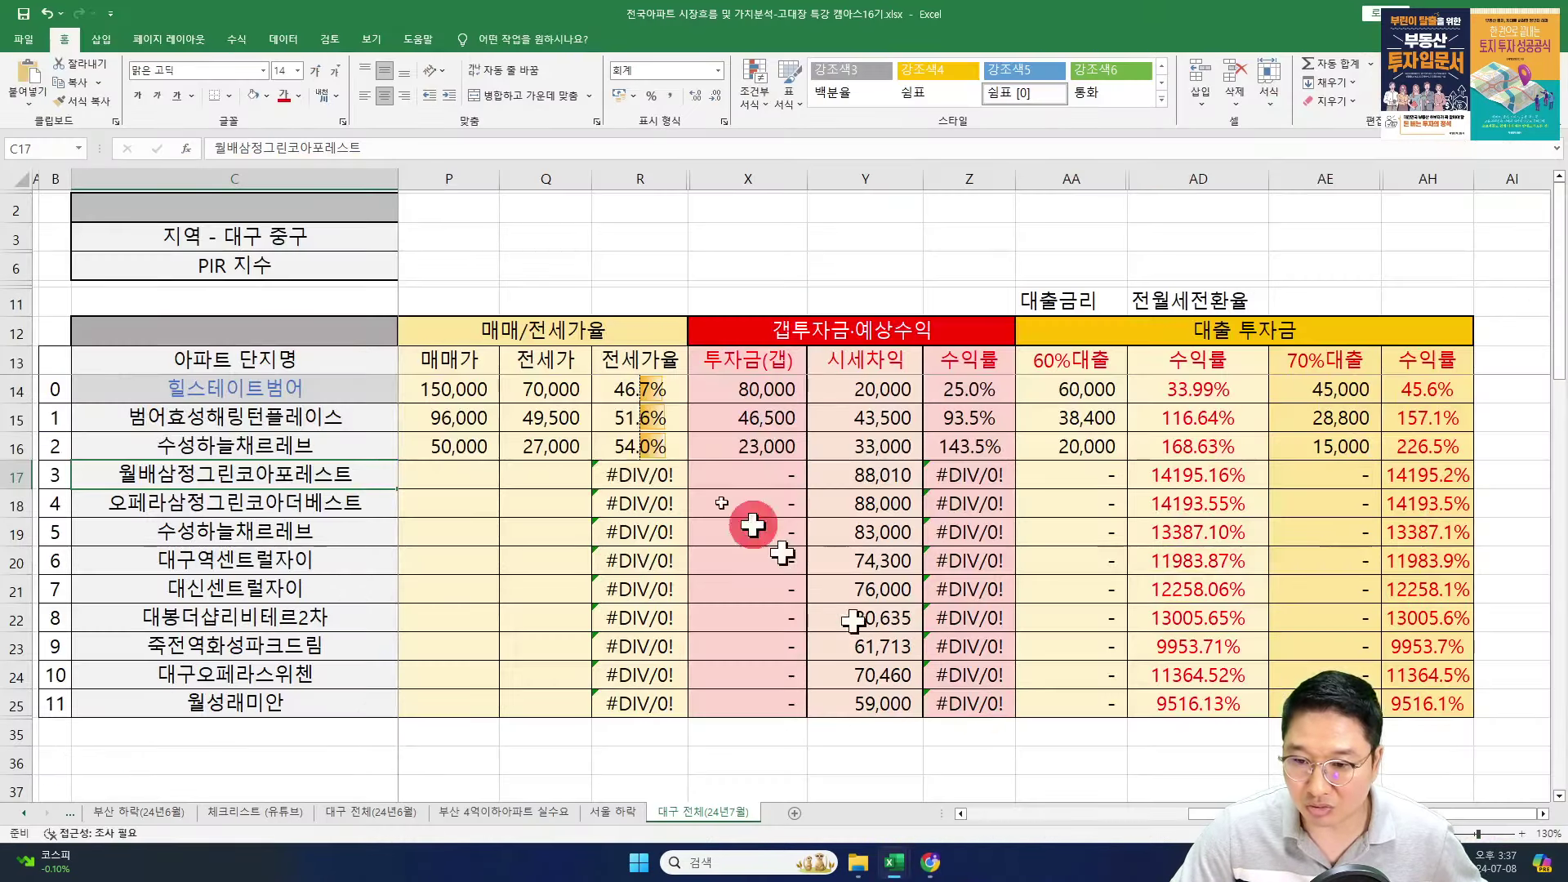
{"action": "left_click", "coordinate": [480, 467]}
{"action": "type", "text": "56000"}
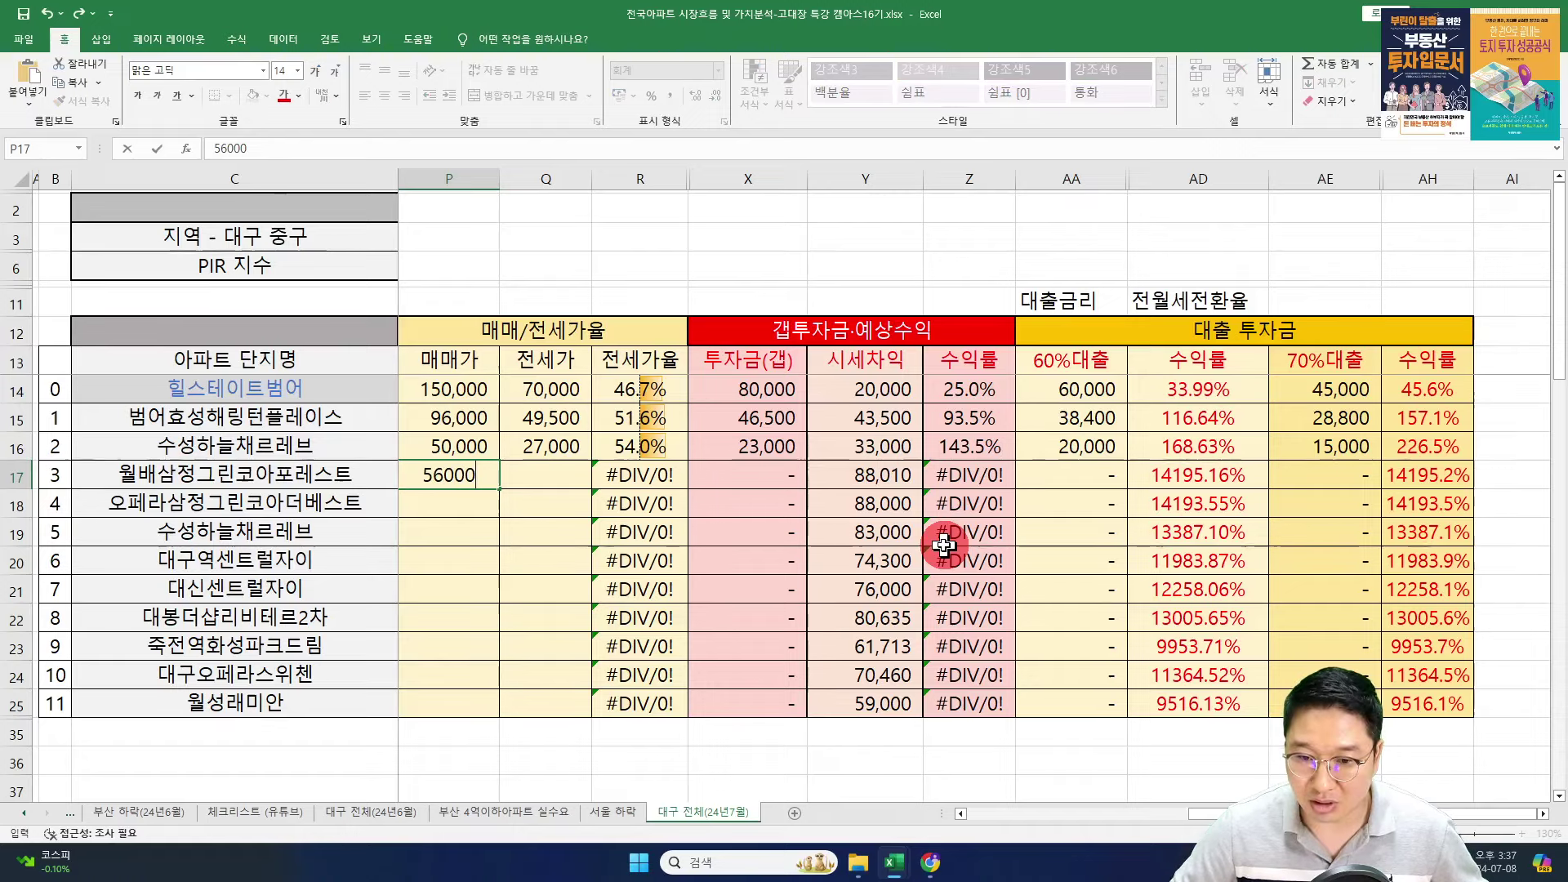
{"action": "key", "text": "Return"}
- Enter 31167 from Hogangnono as the 전세가 in row 17 and check that row's 시세차익 and 수익률
{"action": "key", "text": "Up"}
{"action": "key", "text": "Right"}
{"action": "type", "text": "31"}
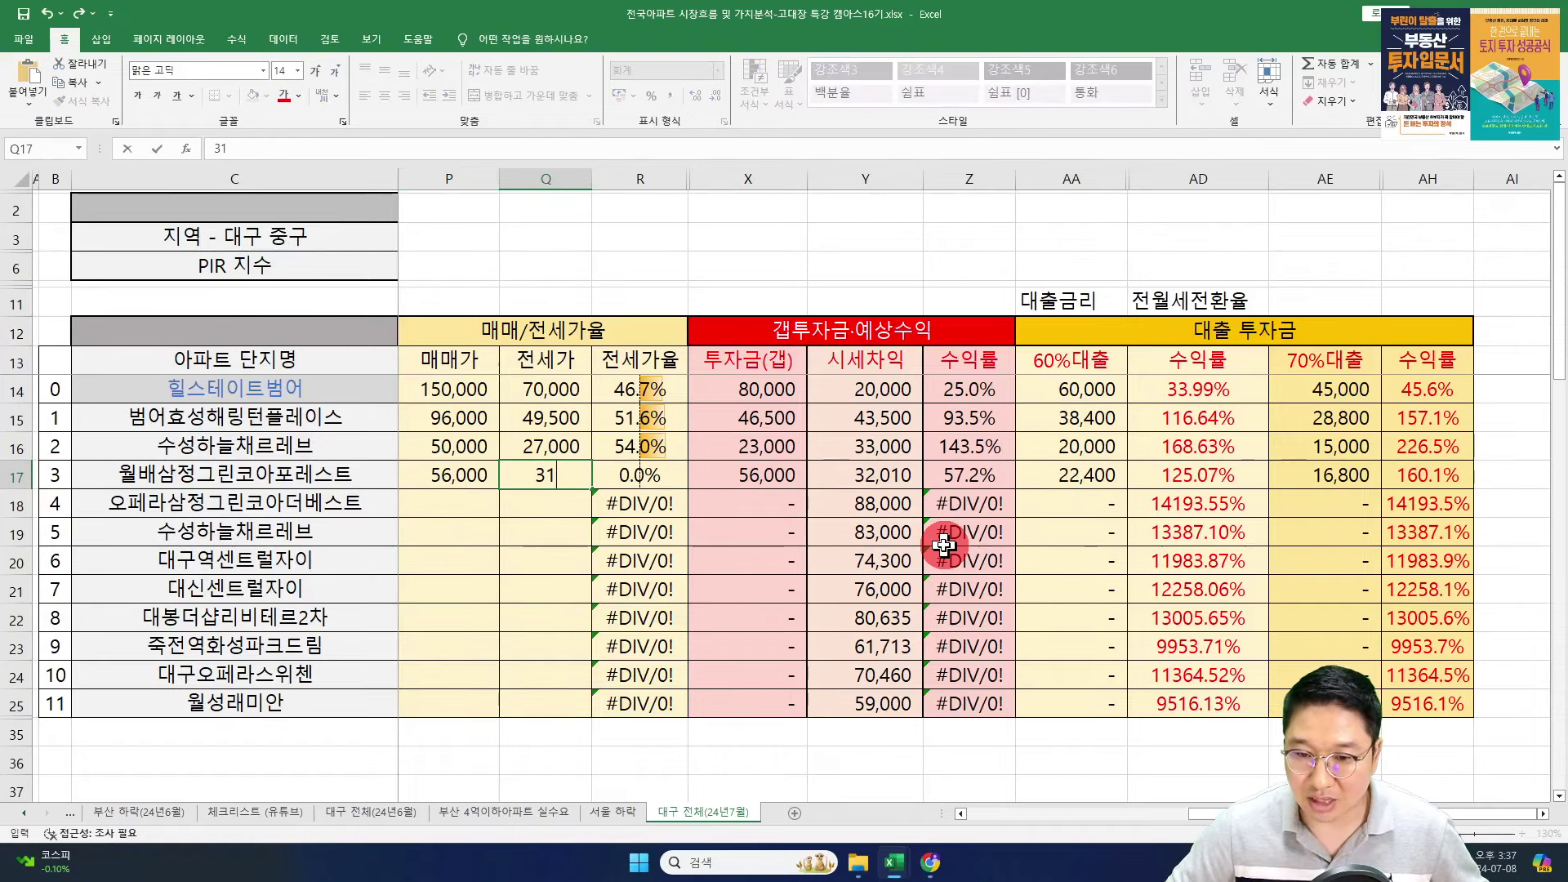
{"action": "key", "text": "alt+Tab"}
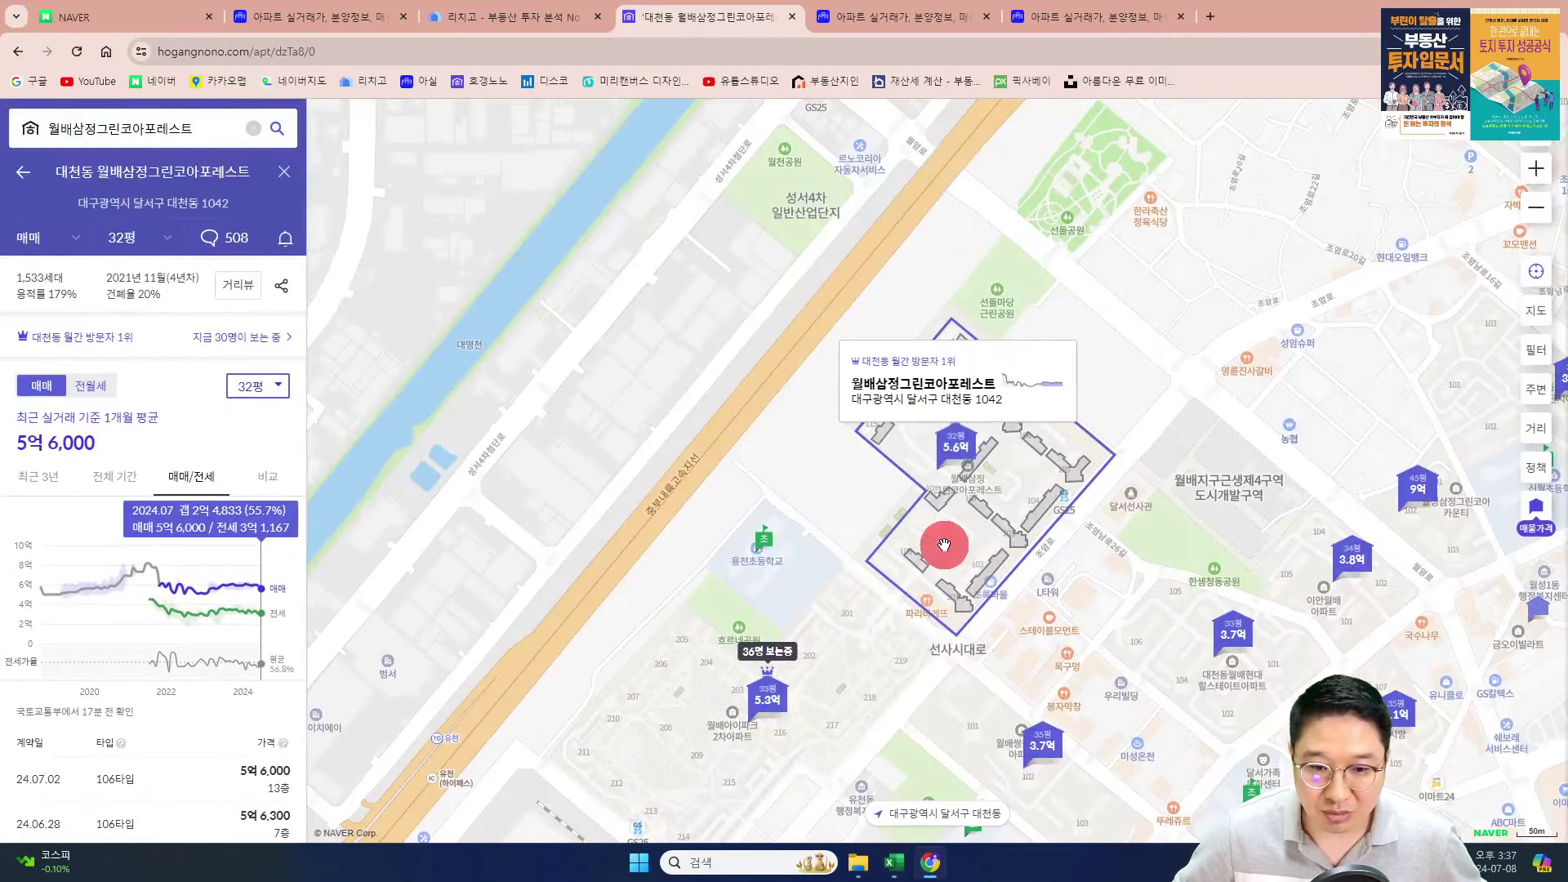
{"action": "key", "text": "alt+Tab"}
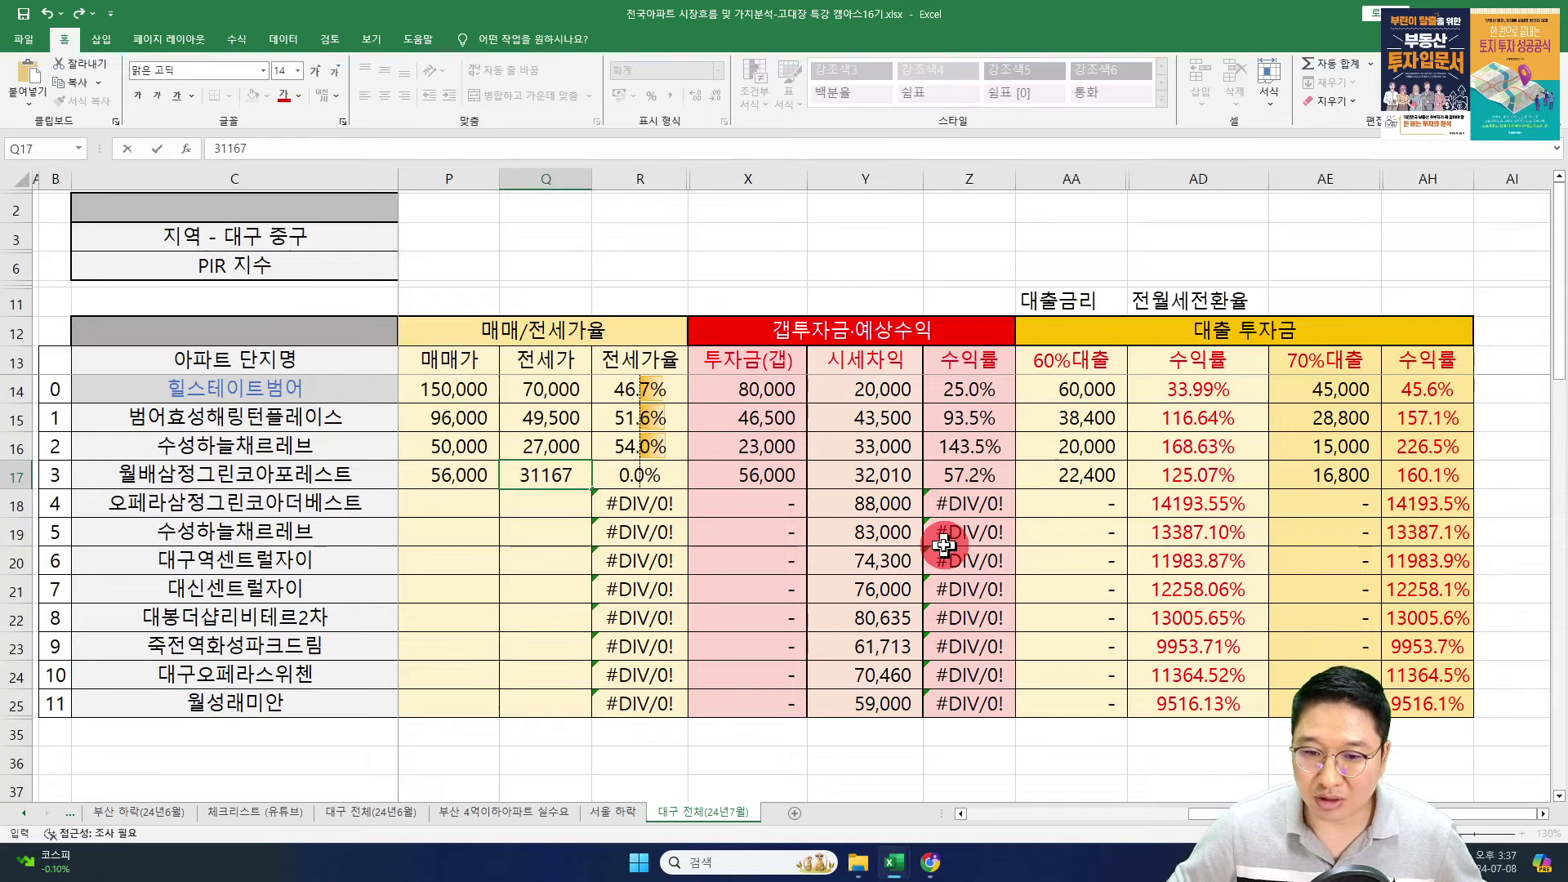
{"action": "key", "text": "ctrl+Return"}
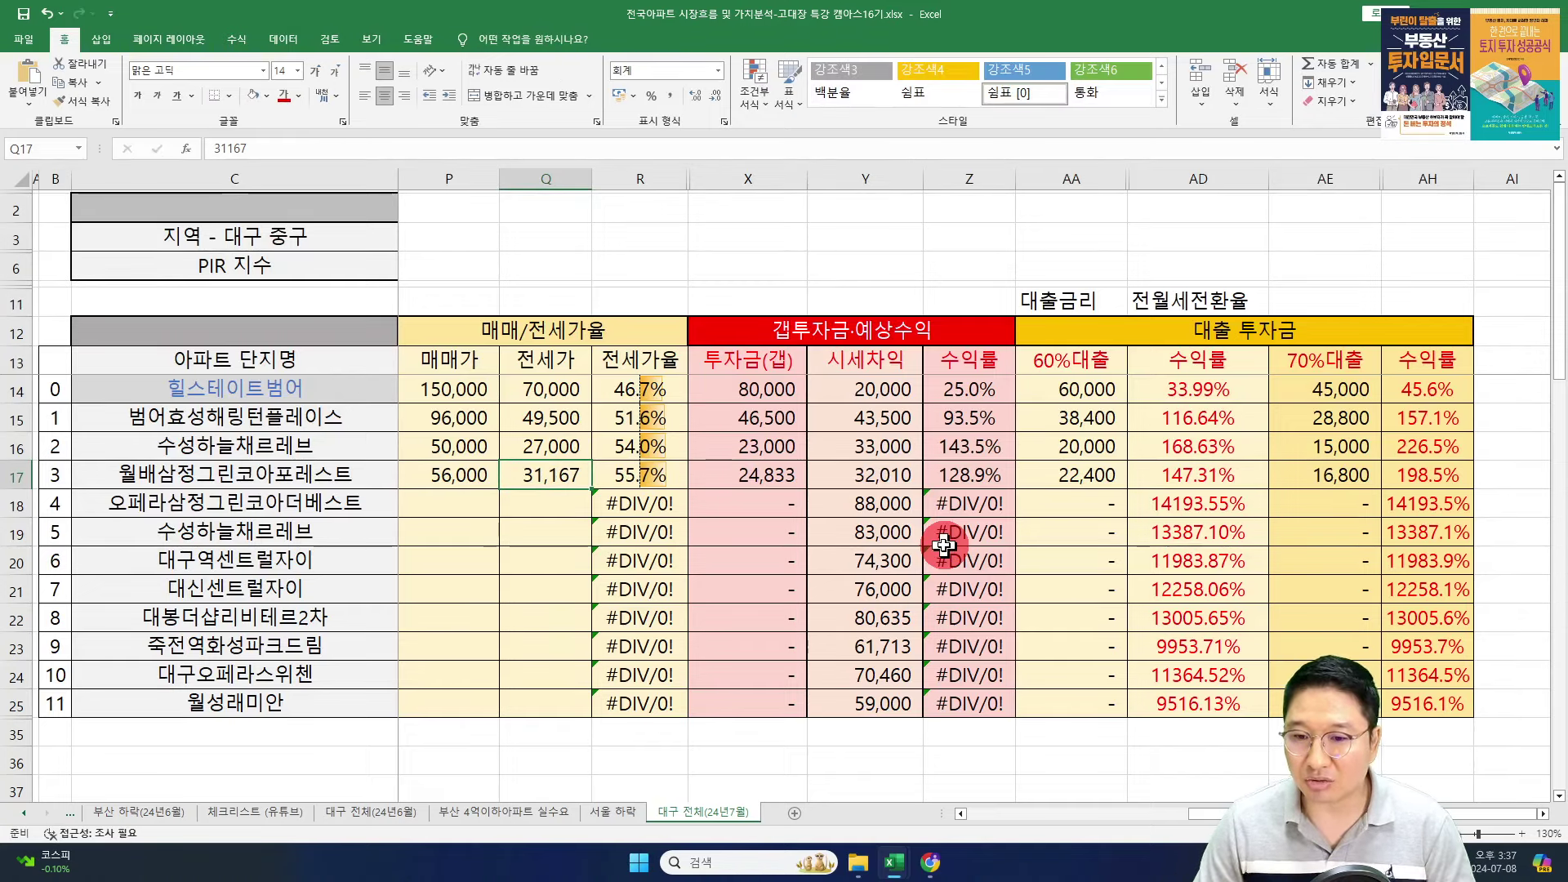
{"action": "left_click", "coordinate": [866, 475]}
{"action": "left_click", "coordinate": [969, 474]}
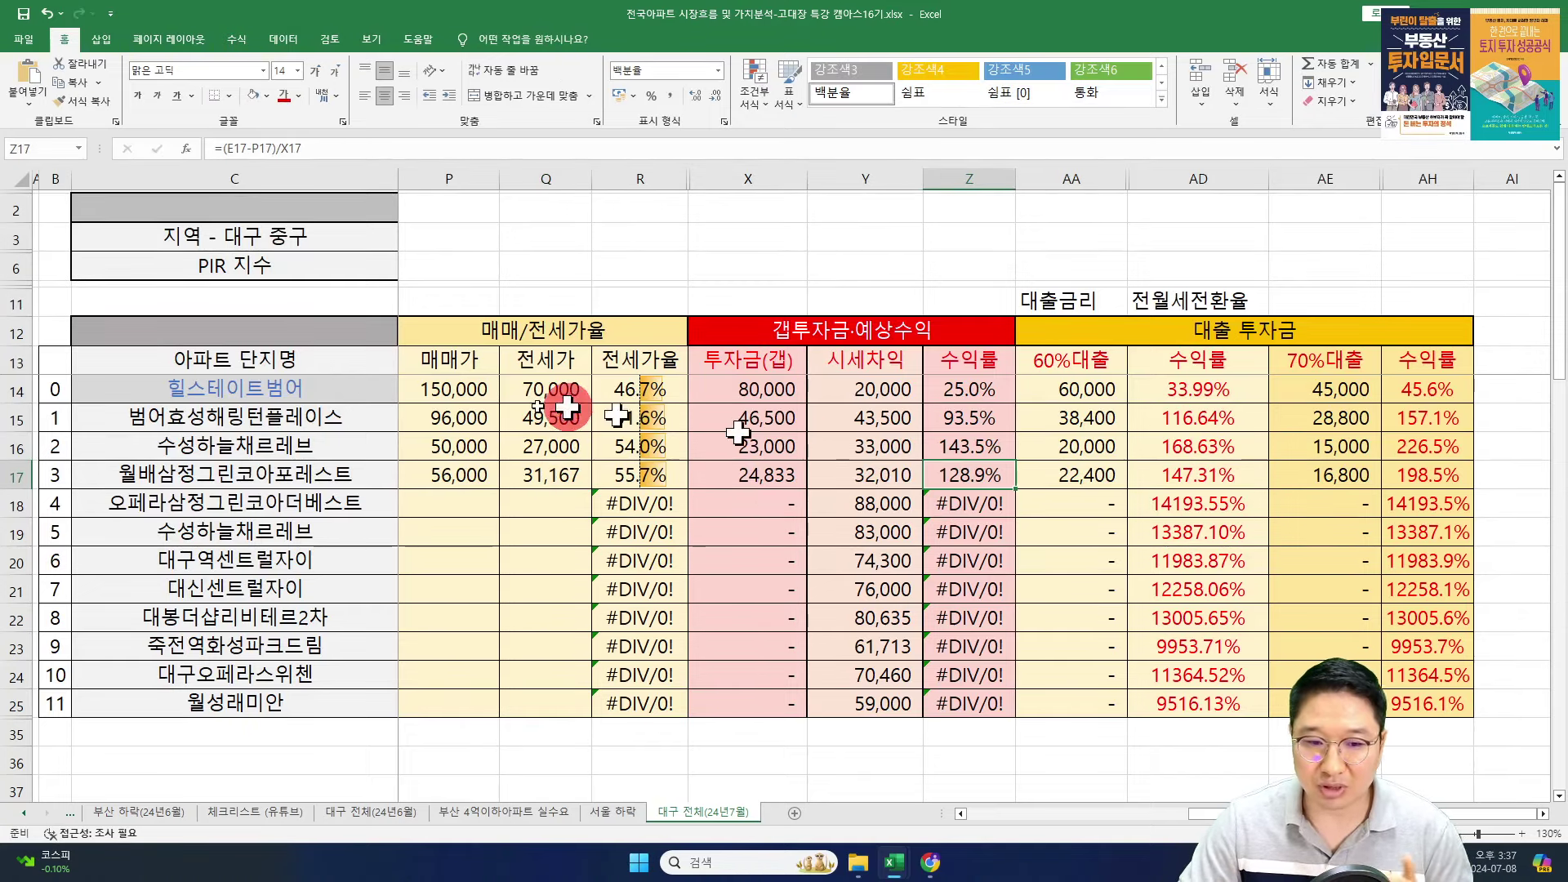
- Copy the name 월배삼정그린코아포레스트 from row 17, search for it in 리치고 and open the 대천동 complex
{"action": "left_click", "coordinate": [310, 474]}
{"action": "key", "text": "ctrl+c"}
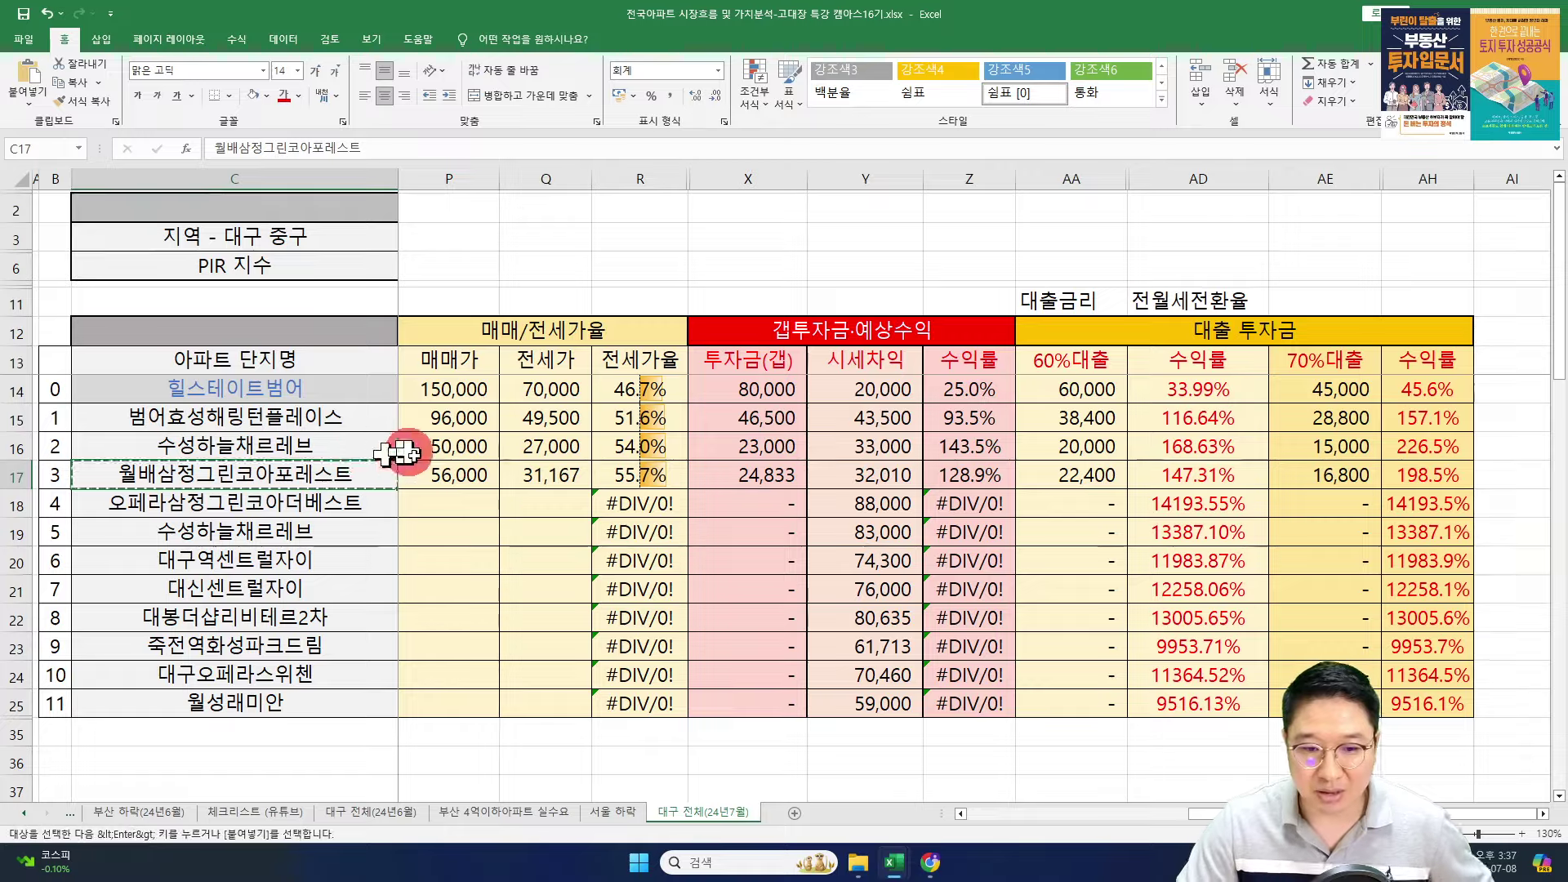
{"action": "key", "text": "alt+Tab"}
{"action": "left_click", "coordinate": [525, 17]}
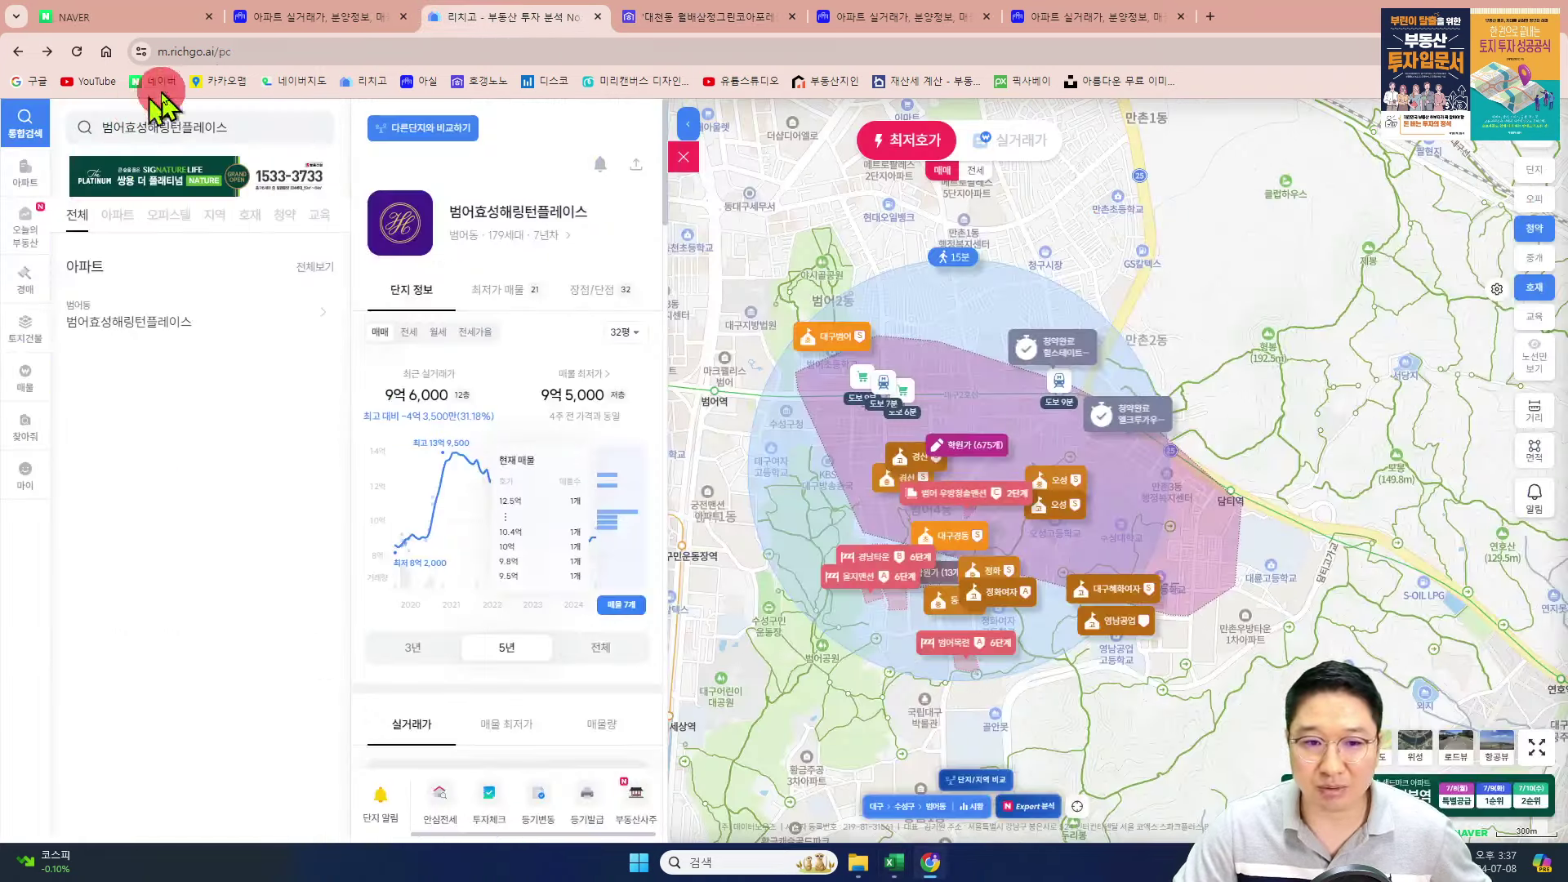
{"action": "left_click", "coordinate": [212, 121]}
{"action": "key", "text": "ctrl+v"}
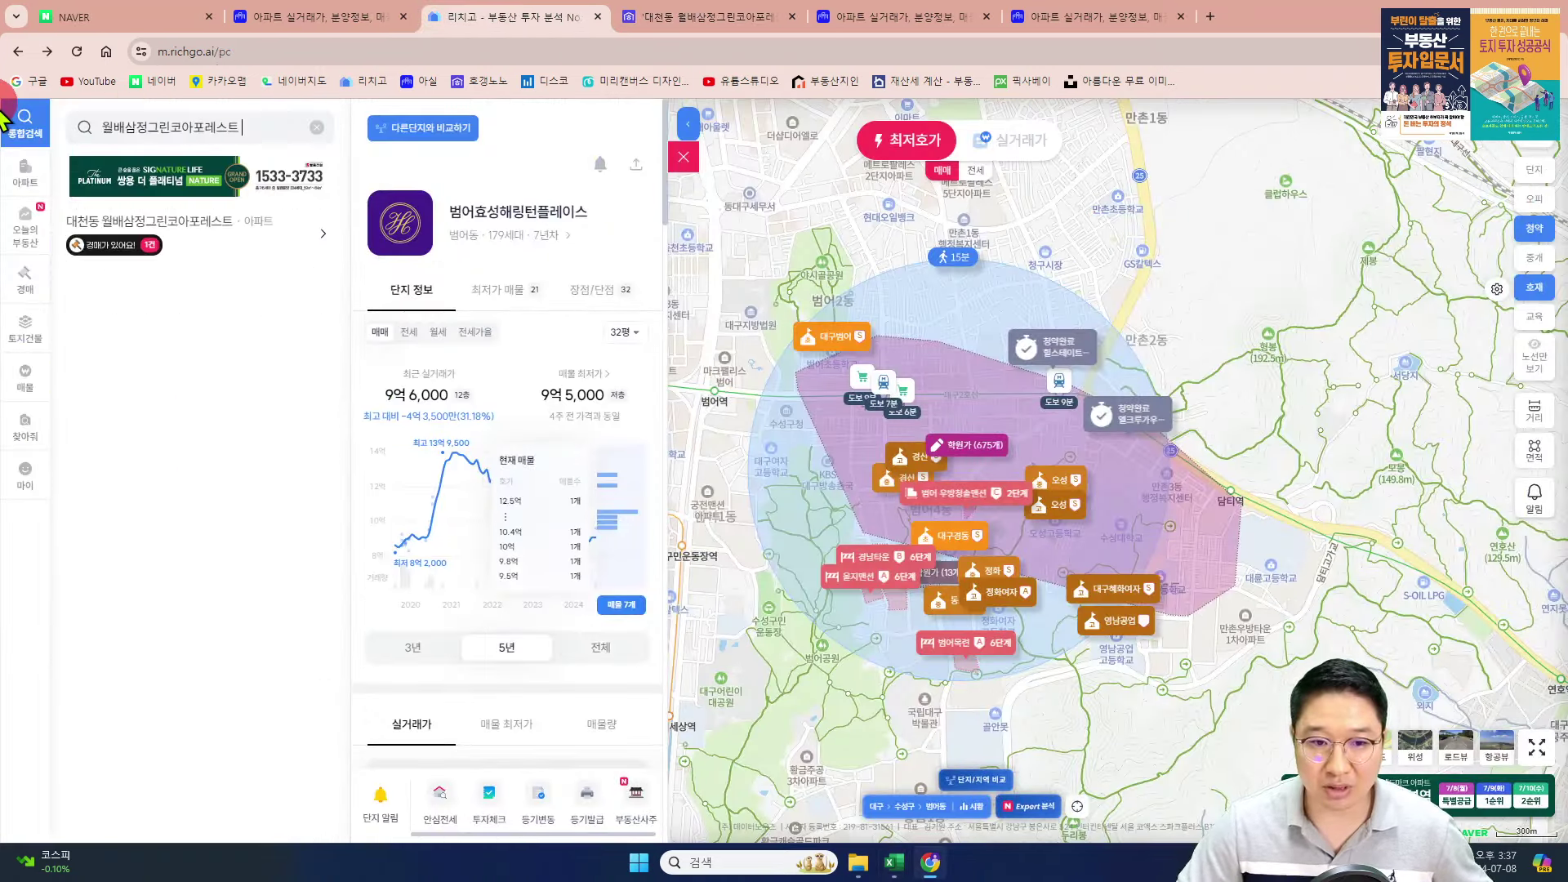
{"action": "left_click", "coordinate": [238, 220]}
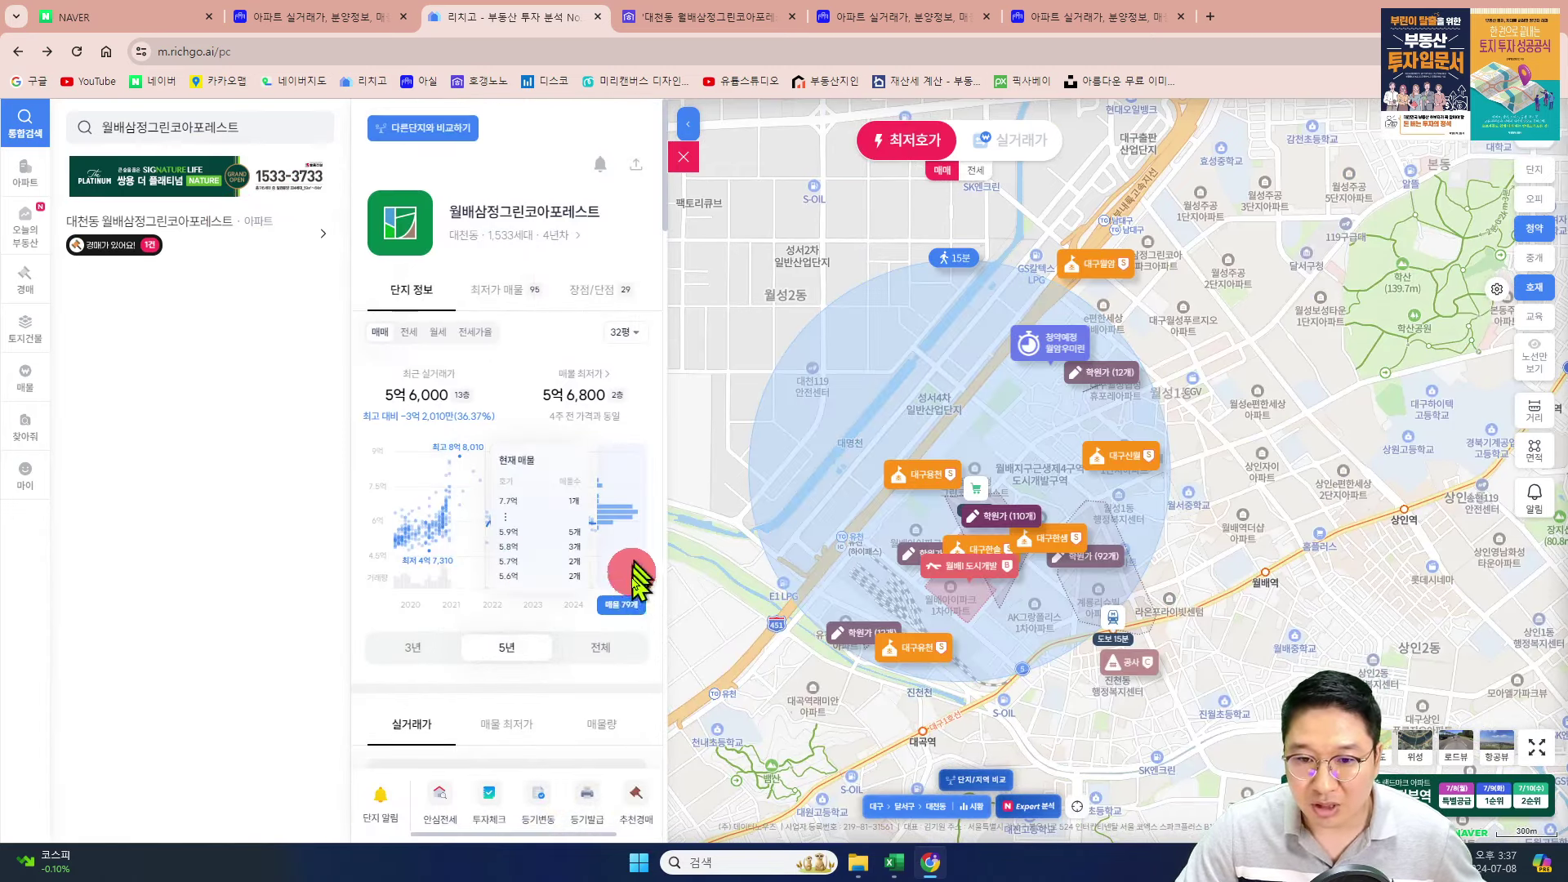
- Open the complex's 매물량 흐름 chart and examine the 매매 series alone over the 전체 period, followed by the 전세 series alone
{"action": "left_click", "coordinate": [628, 614]}
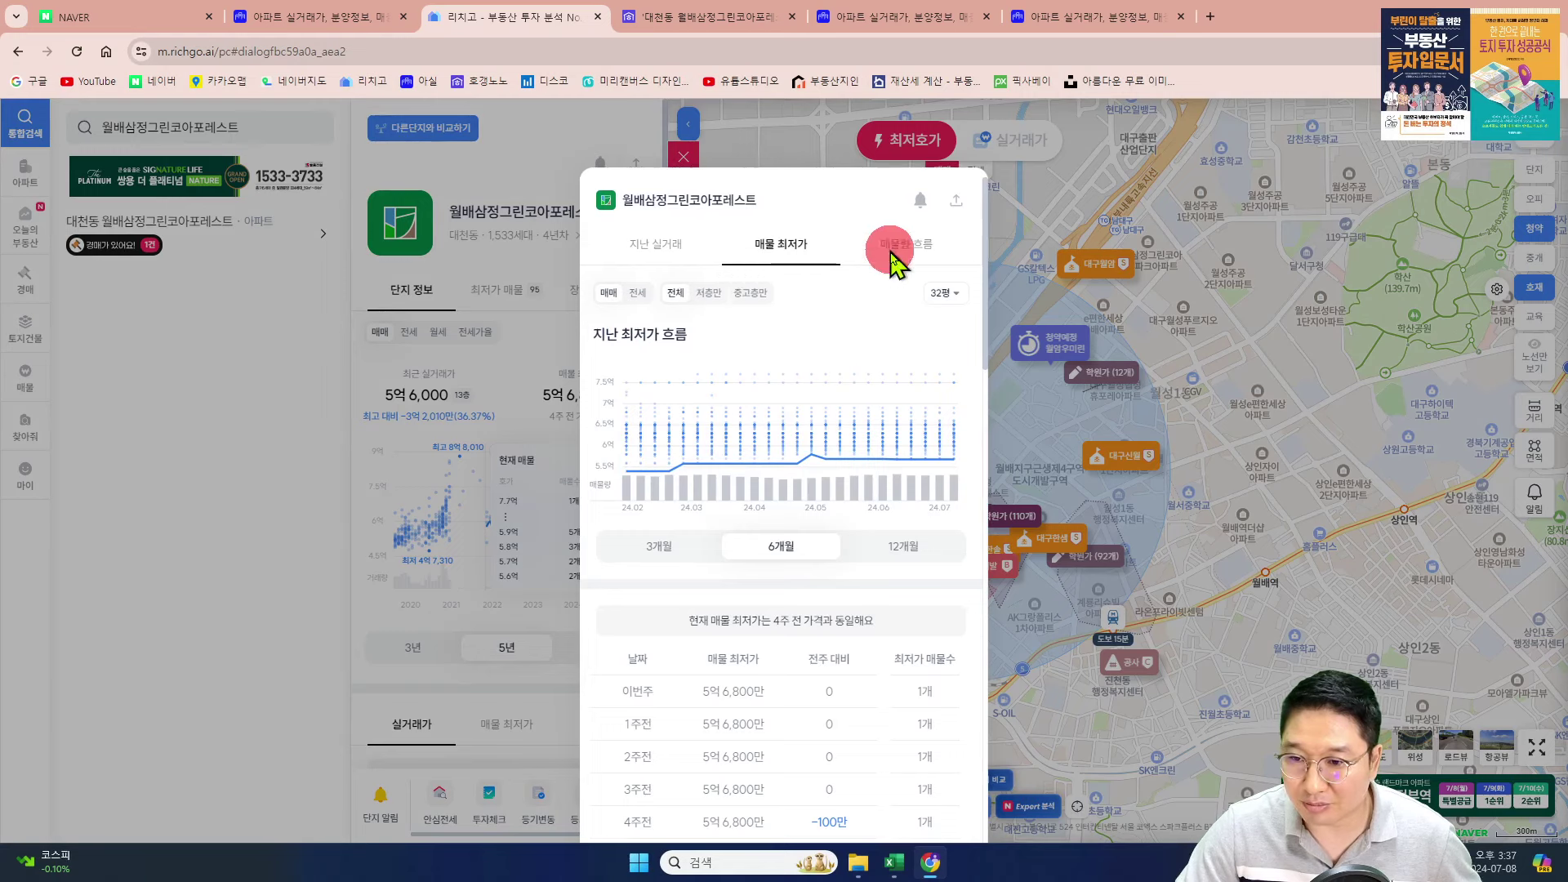
{"action": "left_click", "coordinate": [898, 274]}
{"action": "left_click", "coordinate": [914, 369]}
{"action": "left_click", "coordinate": [948, 339]}
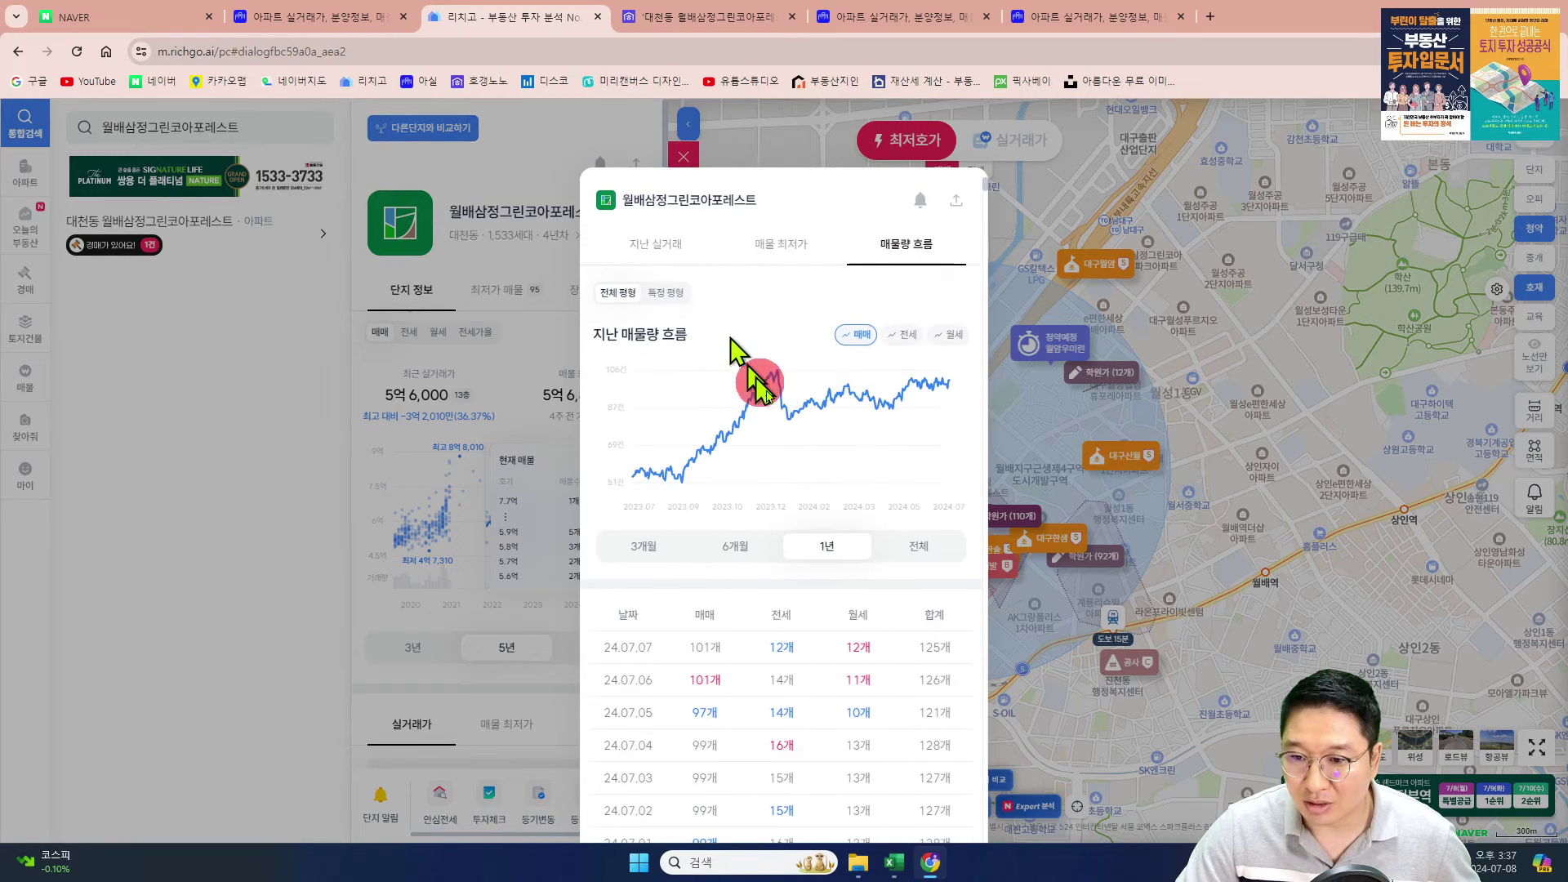
{"action": "left_click", "coordinate": [932, 558]}
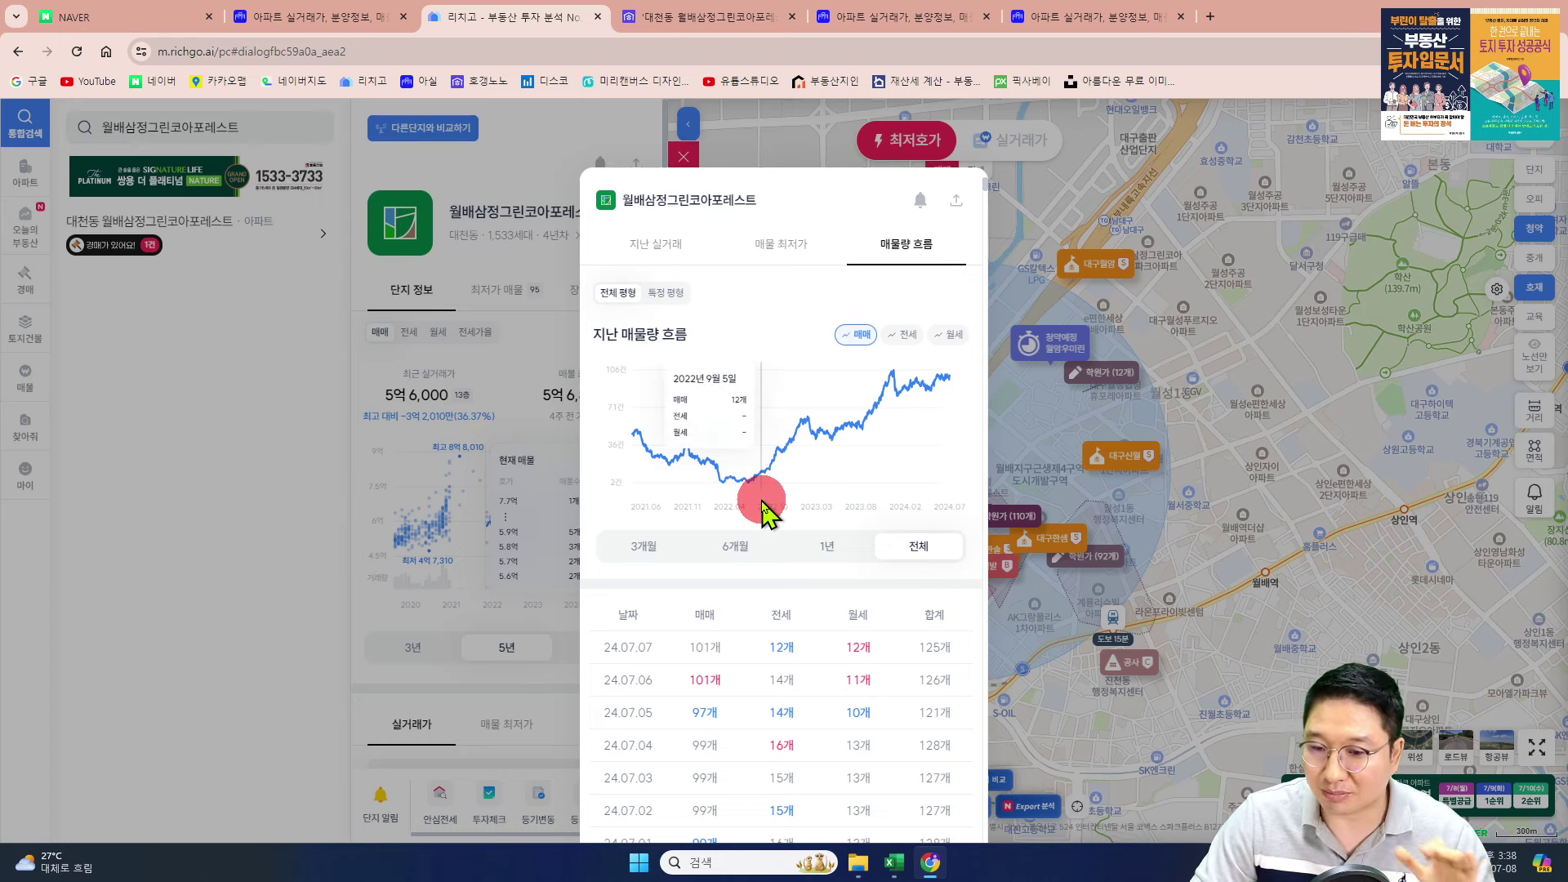
{"action": "left_click", "coordinate": [903, 335]}
{"action": "left_click", "coordinate": [859, 335]}
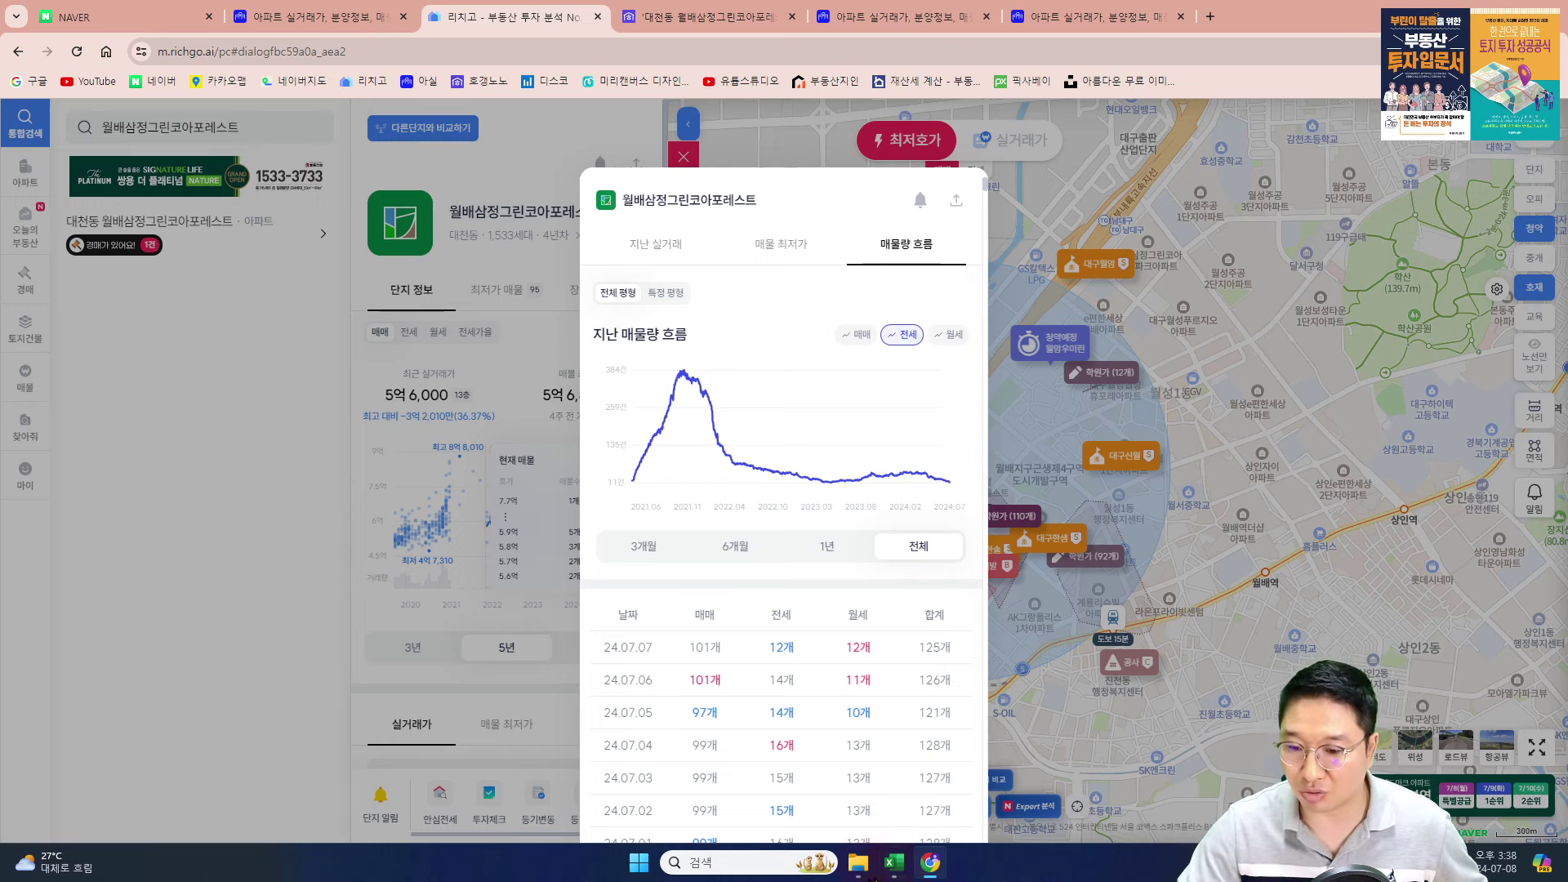
- Return to the Excel sheet and copy the name 오페라삼정그린코아더베스트 from row 18
{"action": "mouse_move", "coordinate": [890, 871]}
{"action": "left_click", "coordinate": [986, 777]}
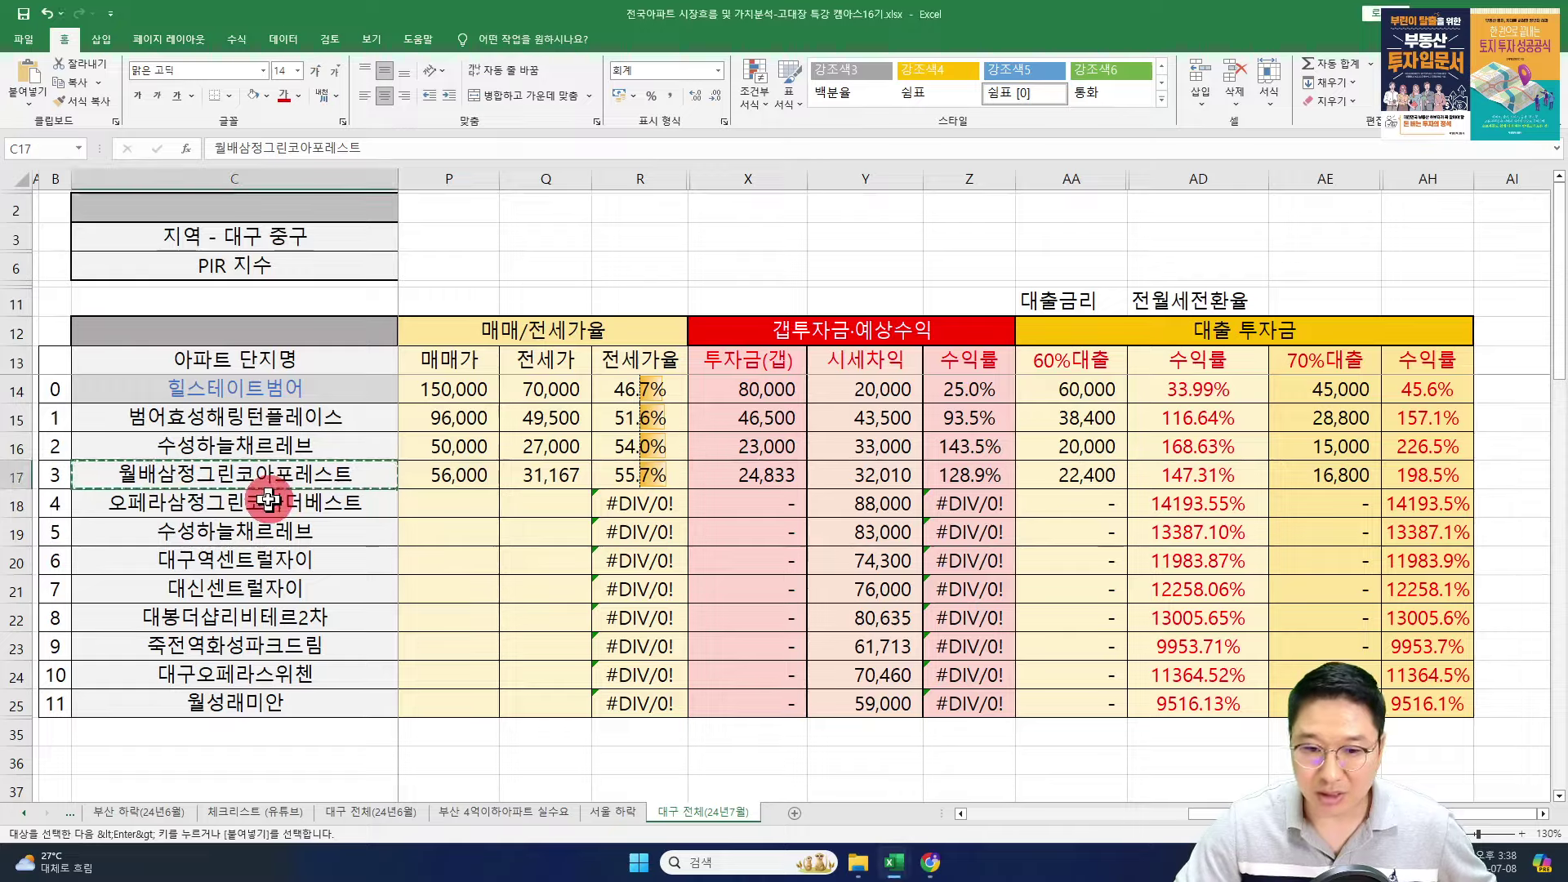
{"action": "left_click", "coordinate": [239, 512]}
{"action": "key", "text": "ctrl+c"}
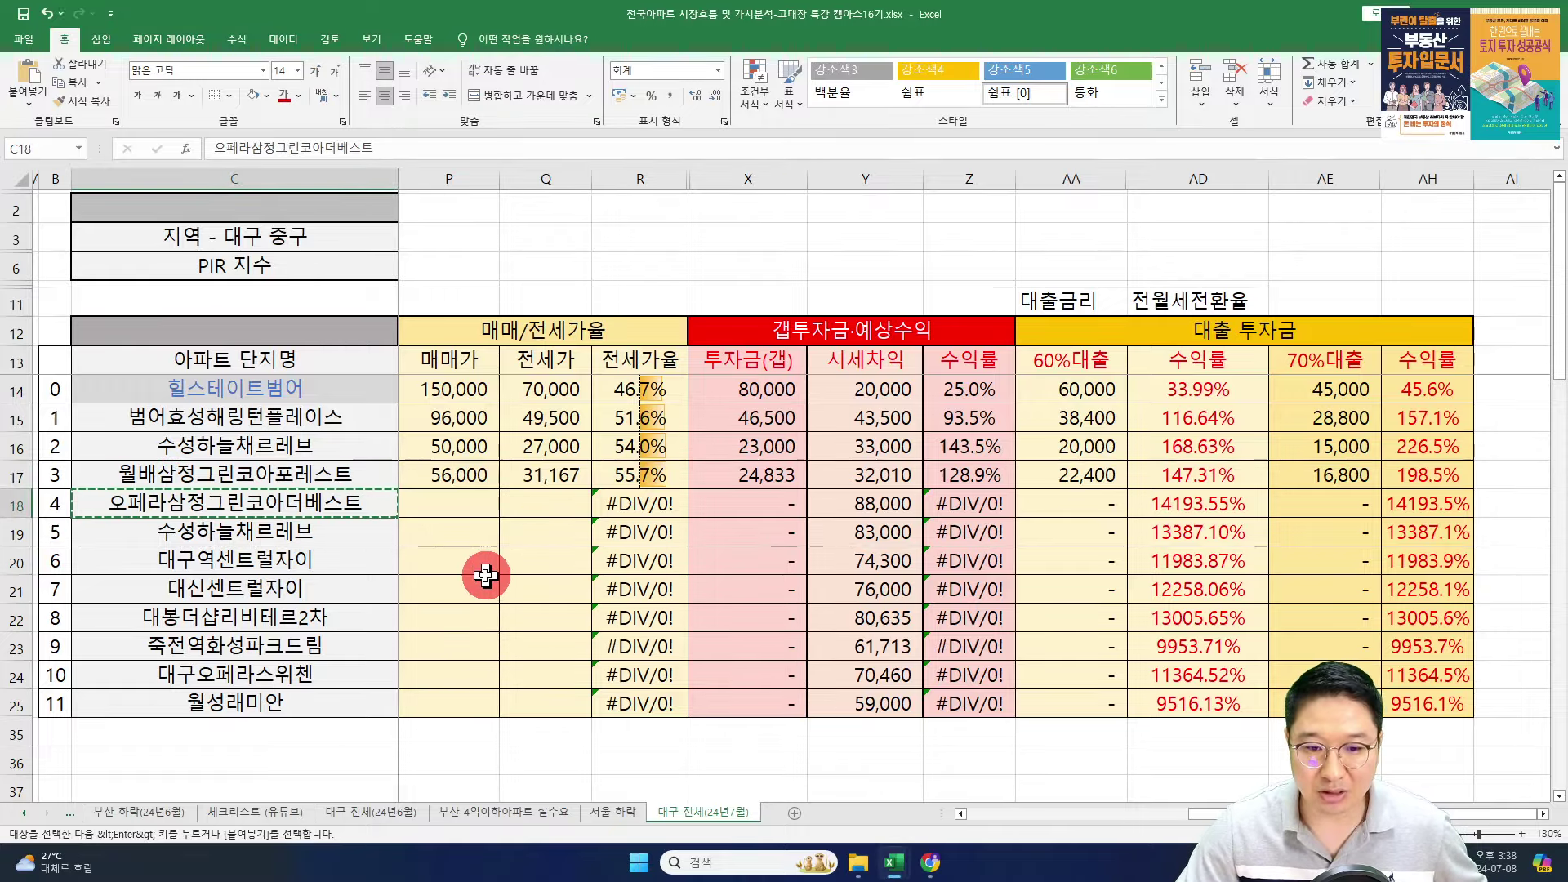
- In the browser, open 오페라삼정그린코아더베스트 from 아실's 최근 하락 아파트 list and compare its price drop with 월배삼정그린코아포레스트
{"action": "key", "text": "alt+Tab"}
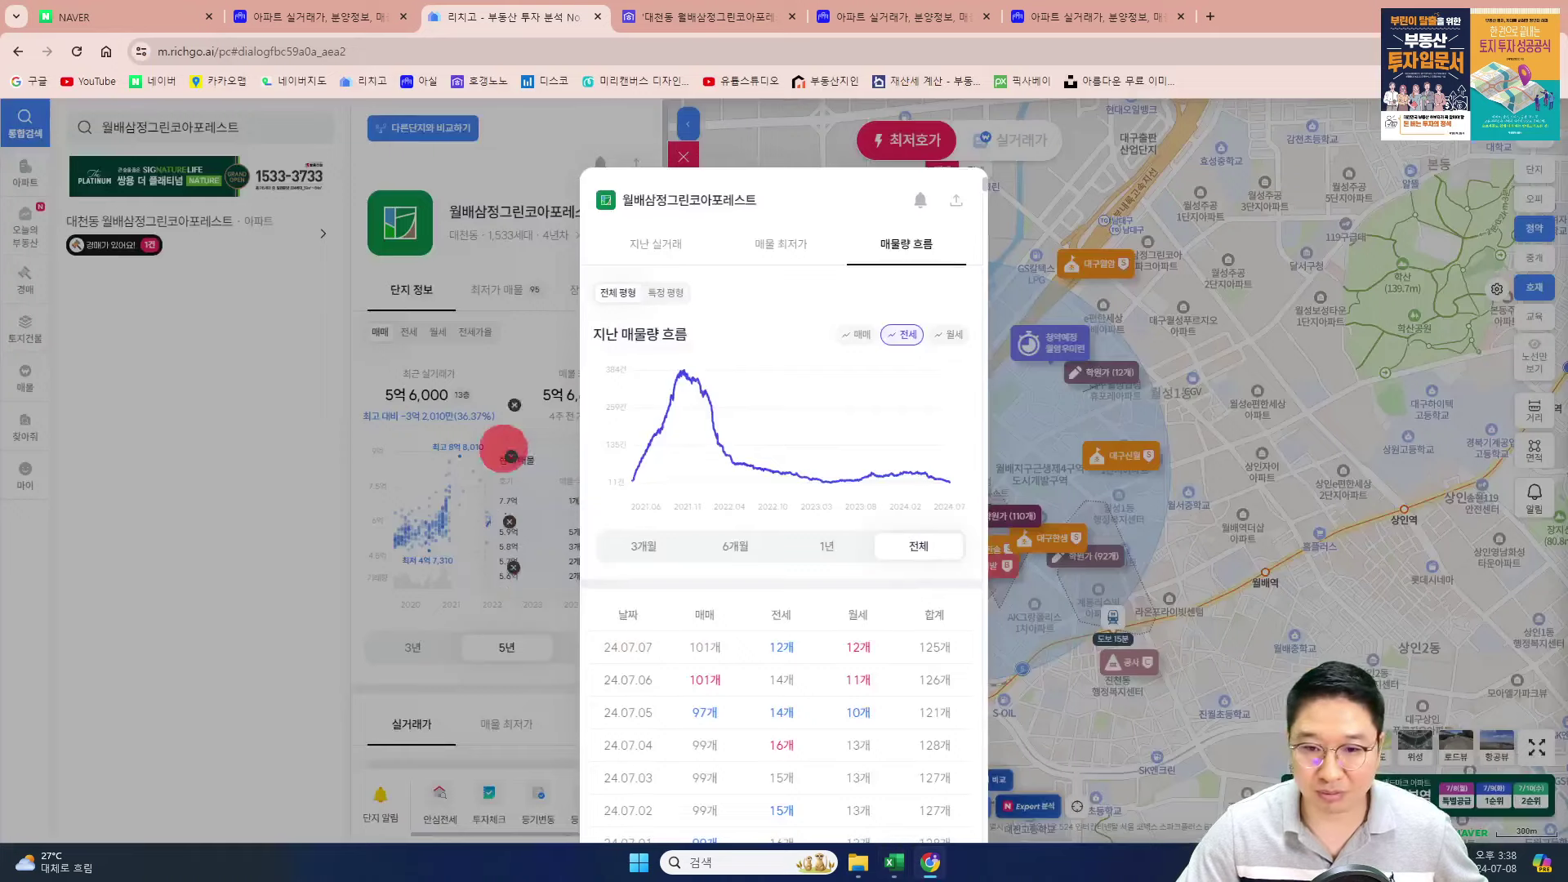
{"action": "left_click", "coordinate": [375, 13]}
{"action": "scroll", "coordinate": [413, 449], "scroll_direction": "down", "scroll_amount": 2}
{"action": "left_click", "coordinate": [351, 295]}
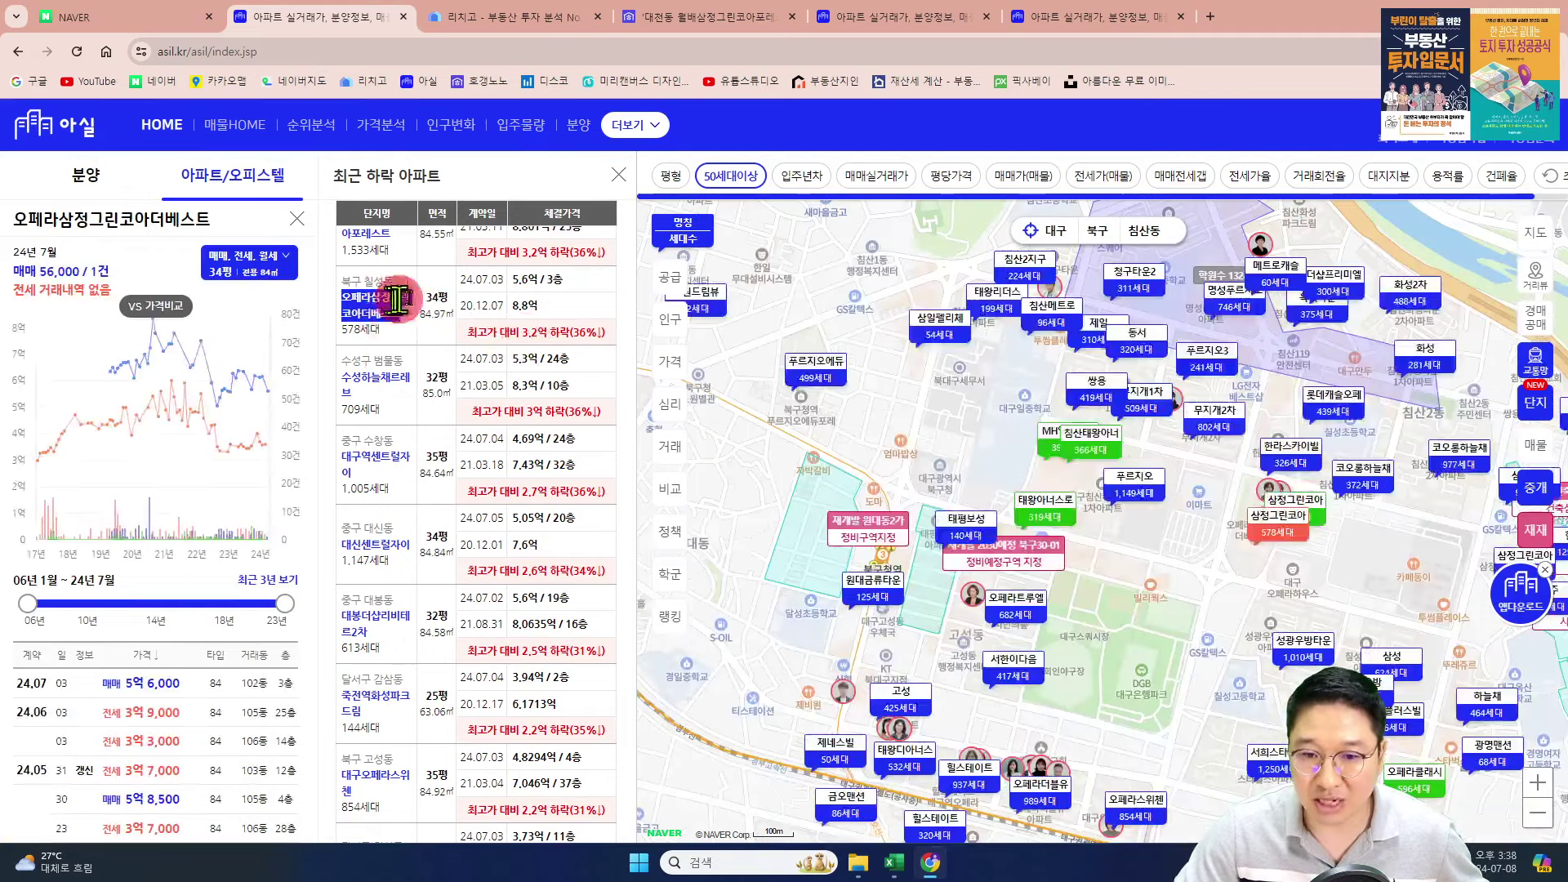
{"action": "left_click", "coordinate": [453, 318]}
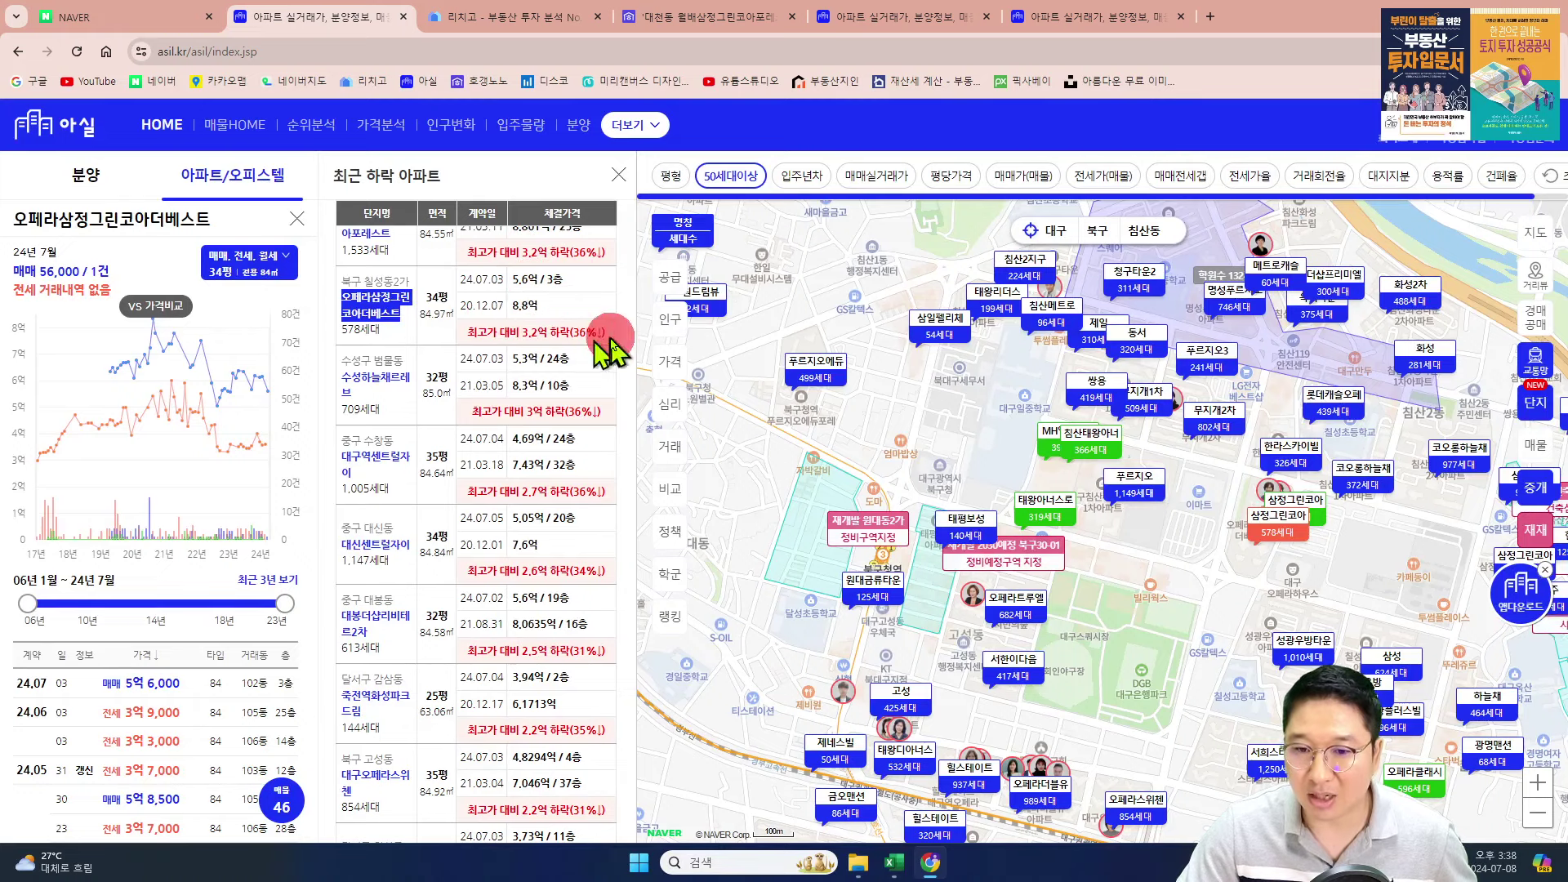
{"action": "scroll", "coordinate": [588, 327], "scroll_direction": "up", "scroll_amount": 2}
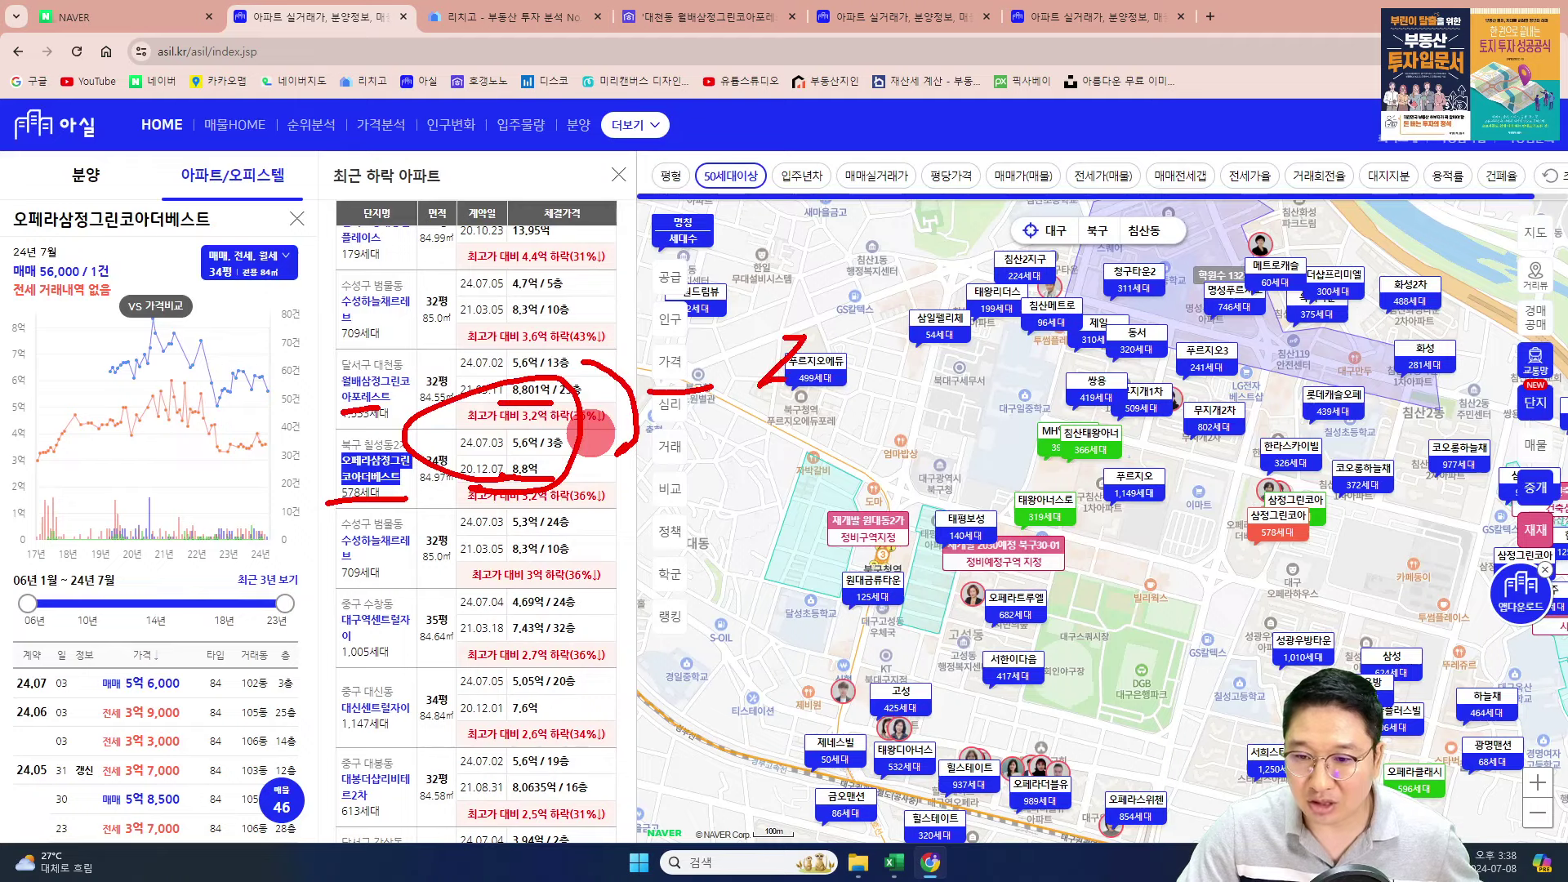
{"action": "key", "text": "Escape"}
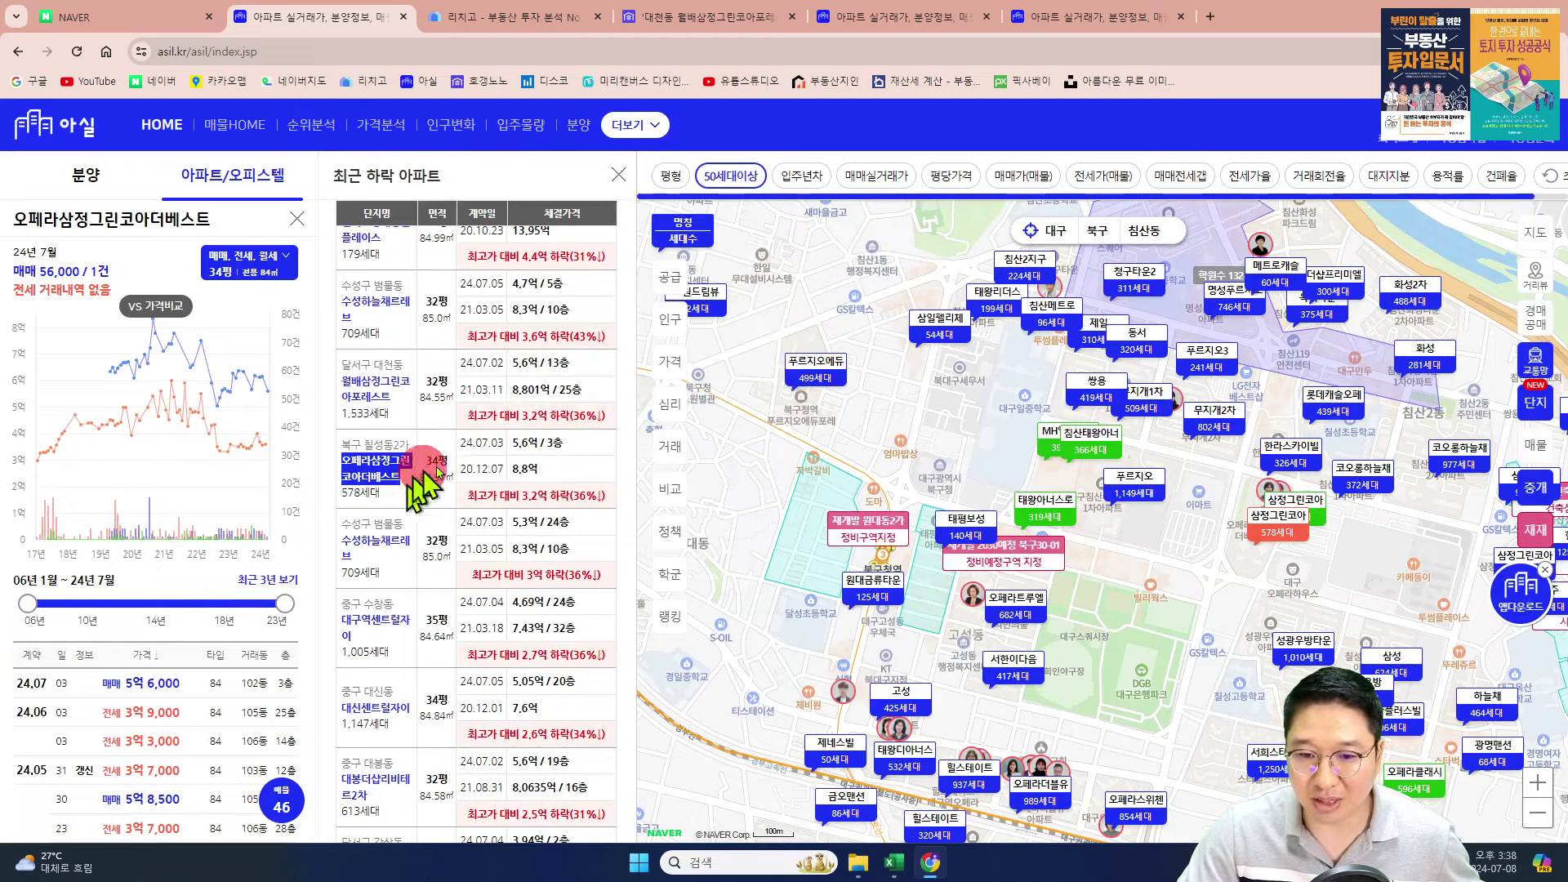
- Look up 오페라삼정그린코아더베스트 in Hogangnono, open the 칠성동2가 complex and show its 매매/전세 chart
{"action": "left_click", "coordinate": [743, 12]}
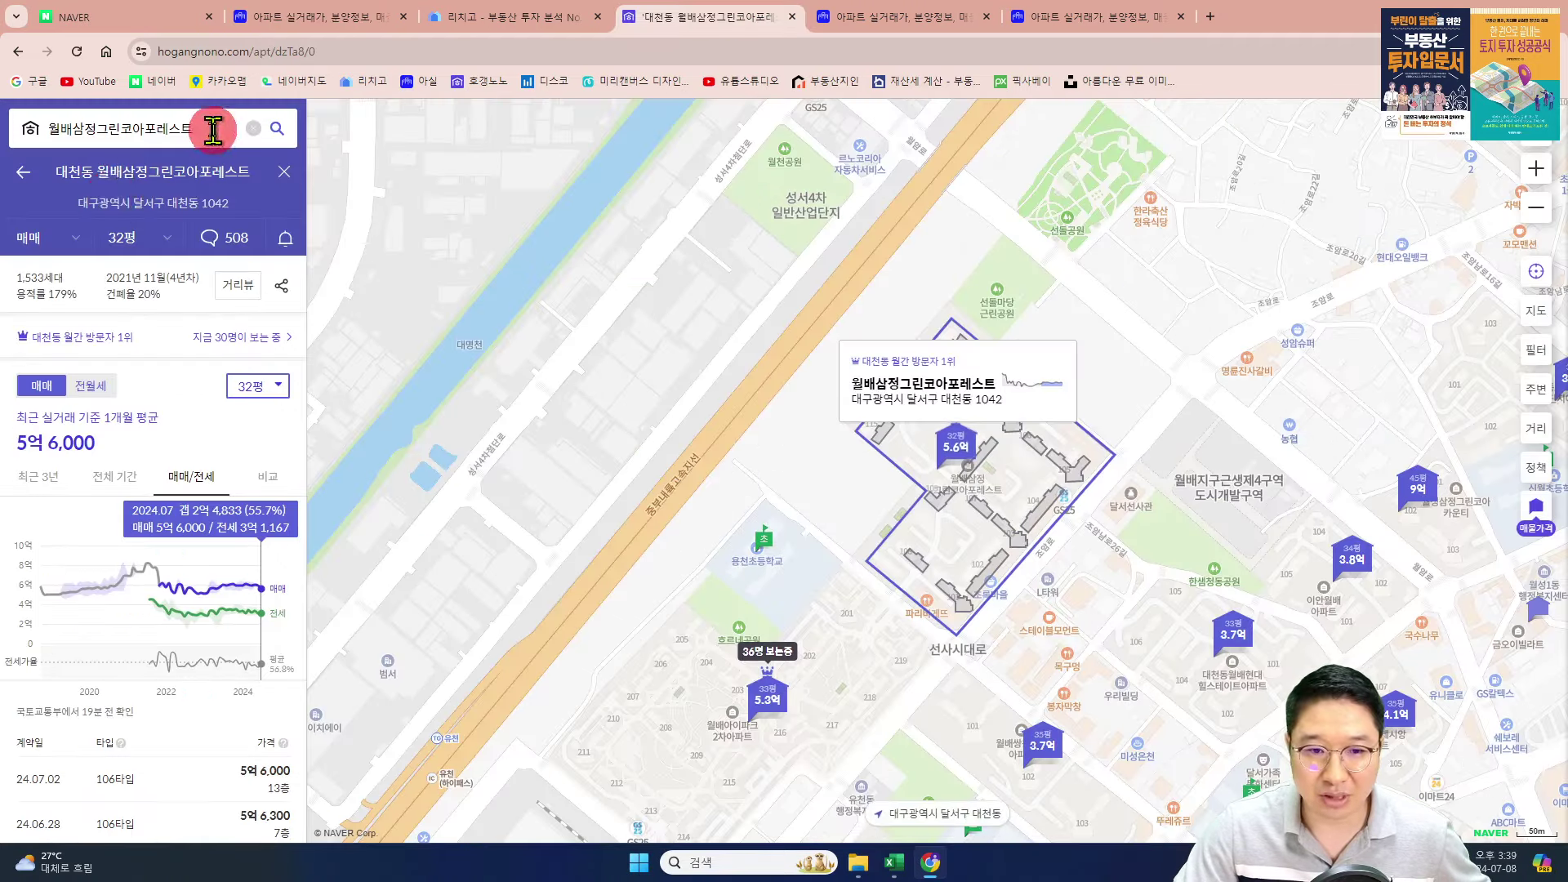
{"action": "double_click", "coordinate": [210, 129]}
{"action": "key", "text": "ctrl+v"}
{"action": "key", "text": "Return"}
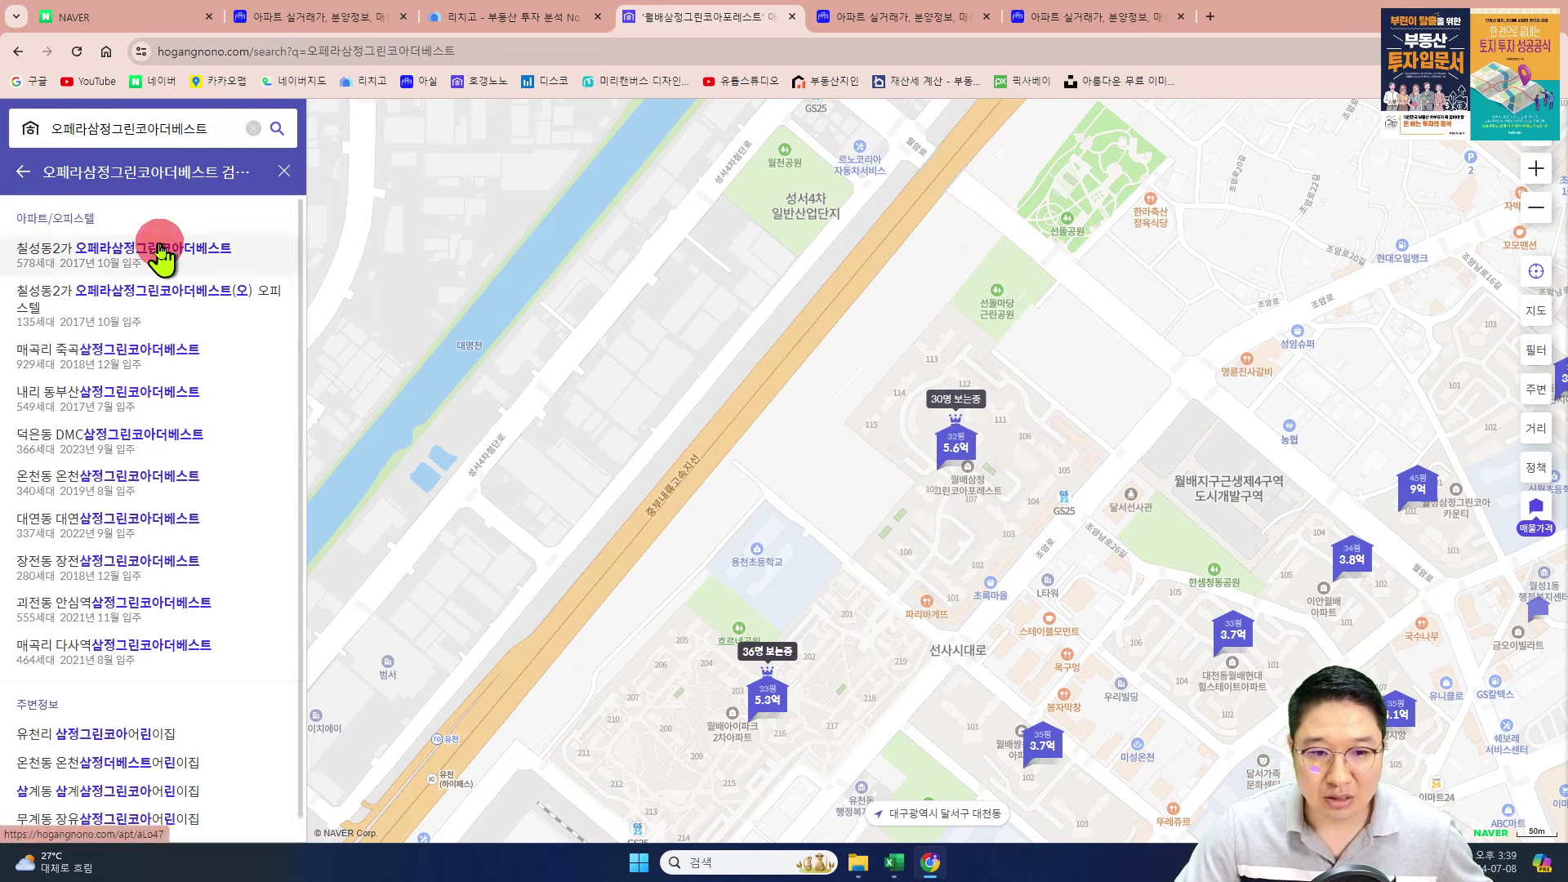
{"action": "left_click", "coordinate": [155, 249]}
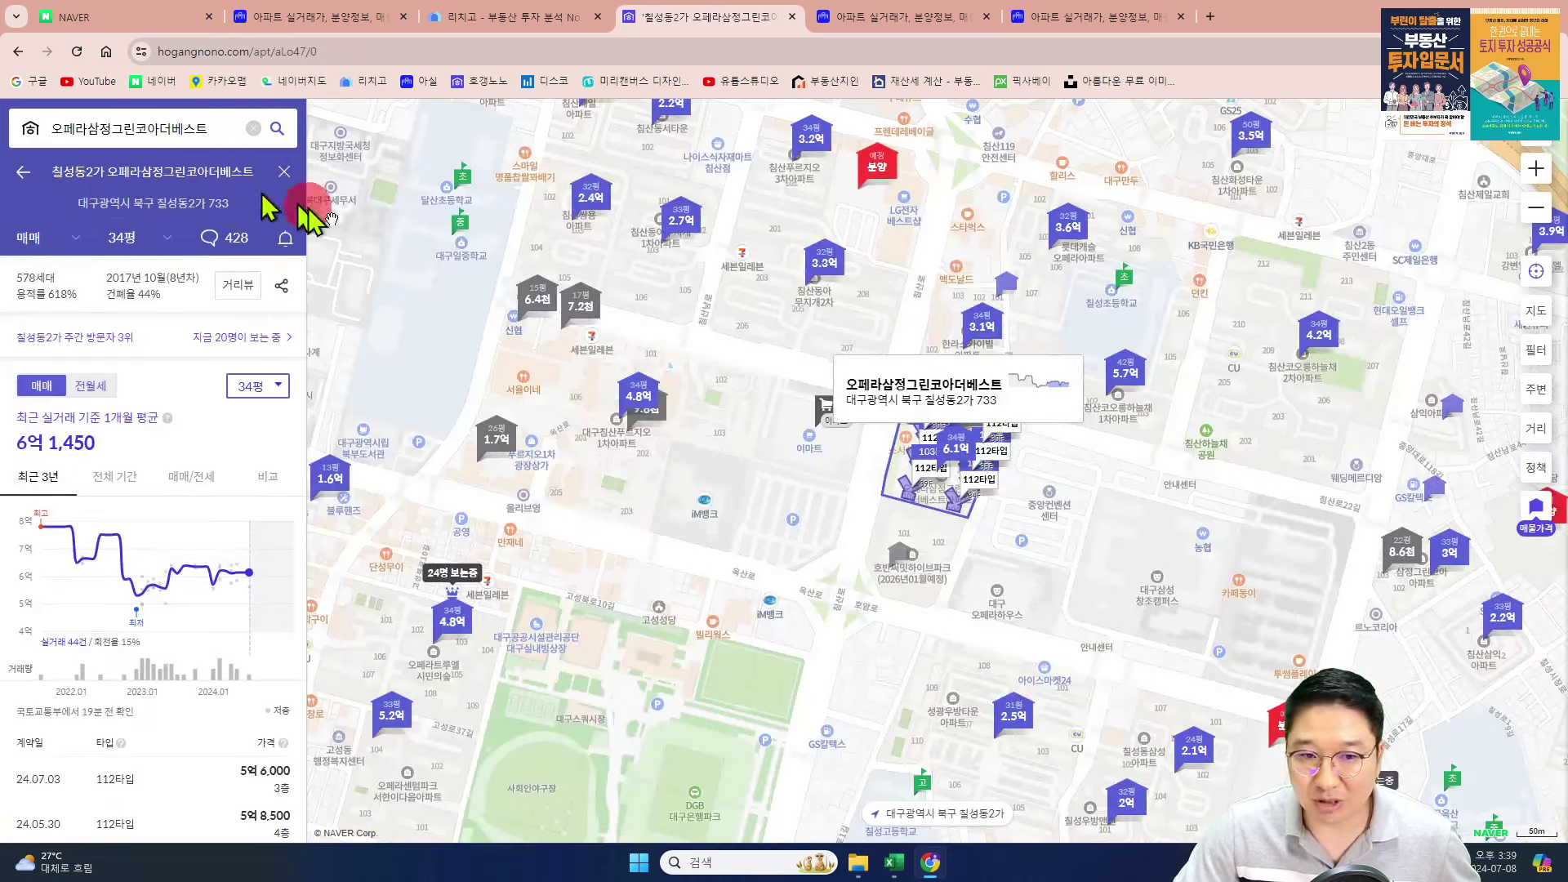
{"action": "left_click", "coordinate": [191, 477]}
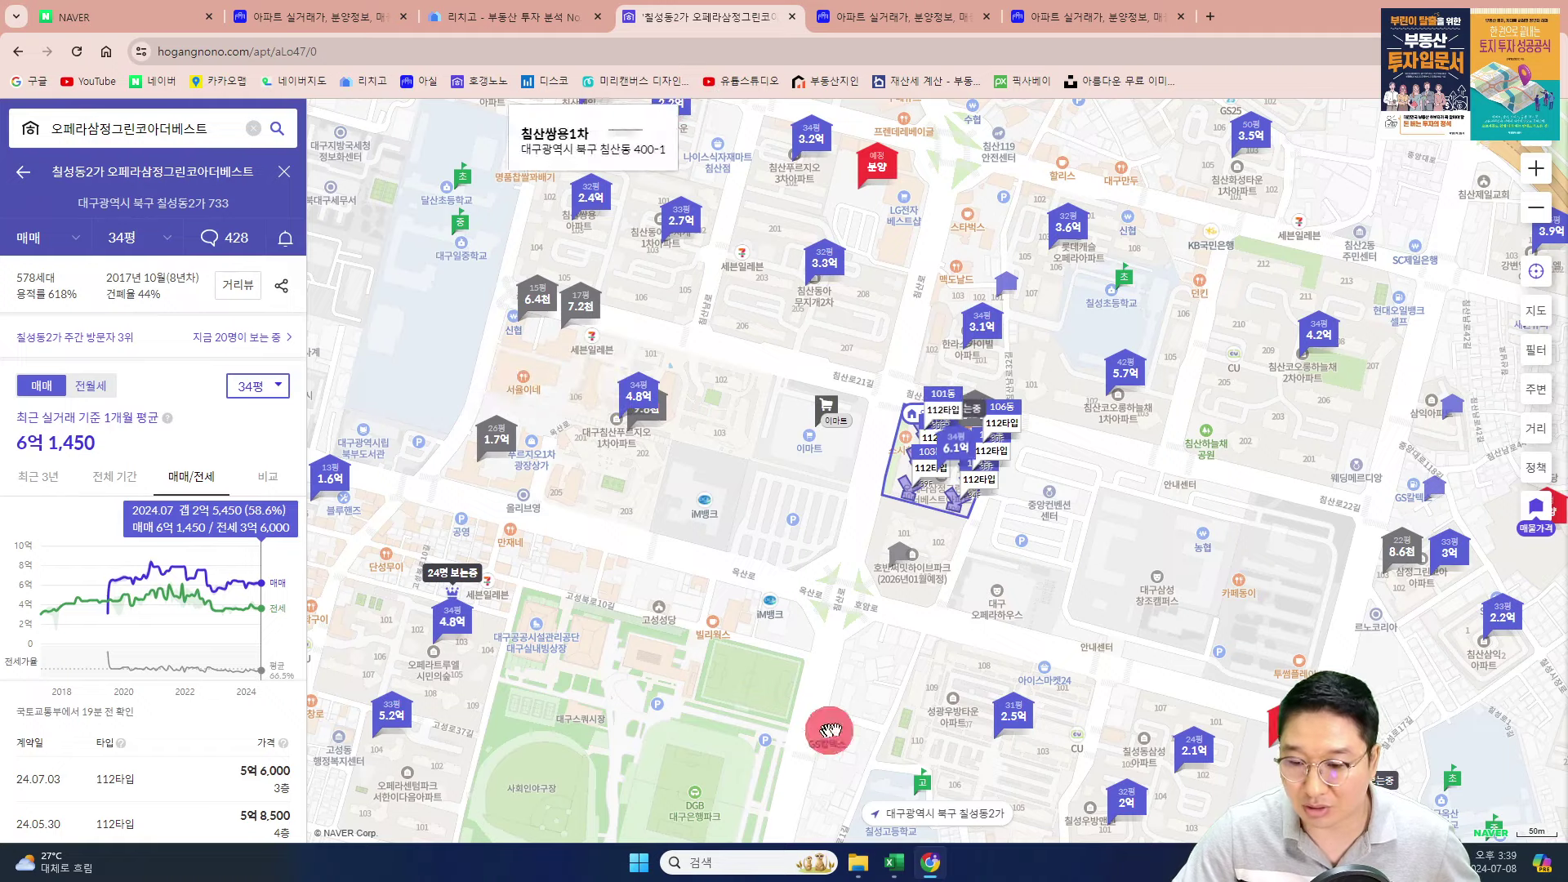
- In the Excel sheet, enter 61450 from Hogangnono as the 매매가 of 오페라삼정그린코아더베스트 in row 18
{"action": "left_click", "coordinate": [914, 869]}
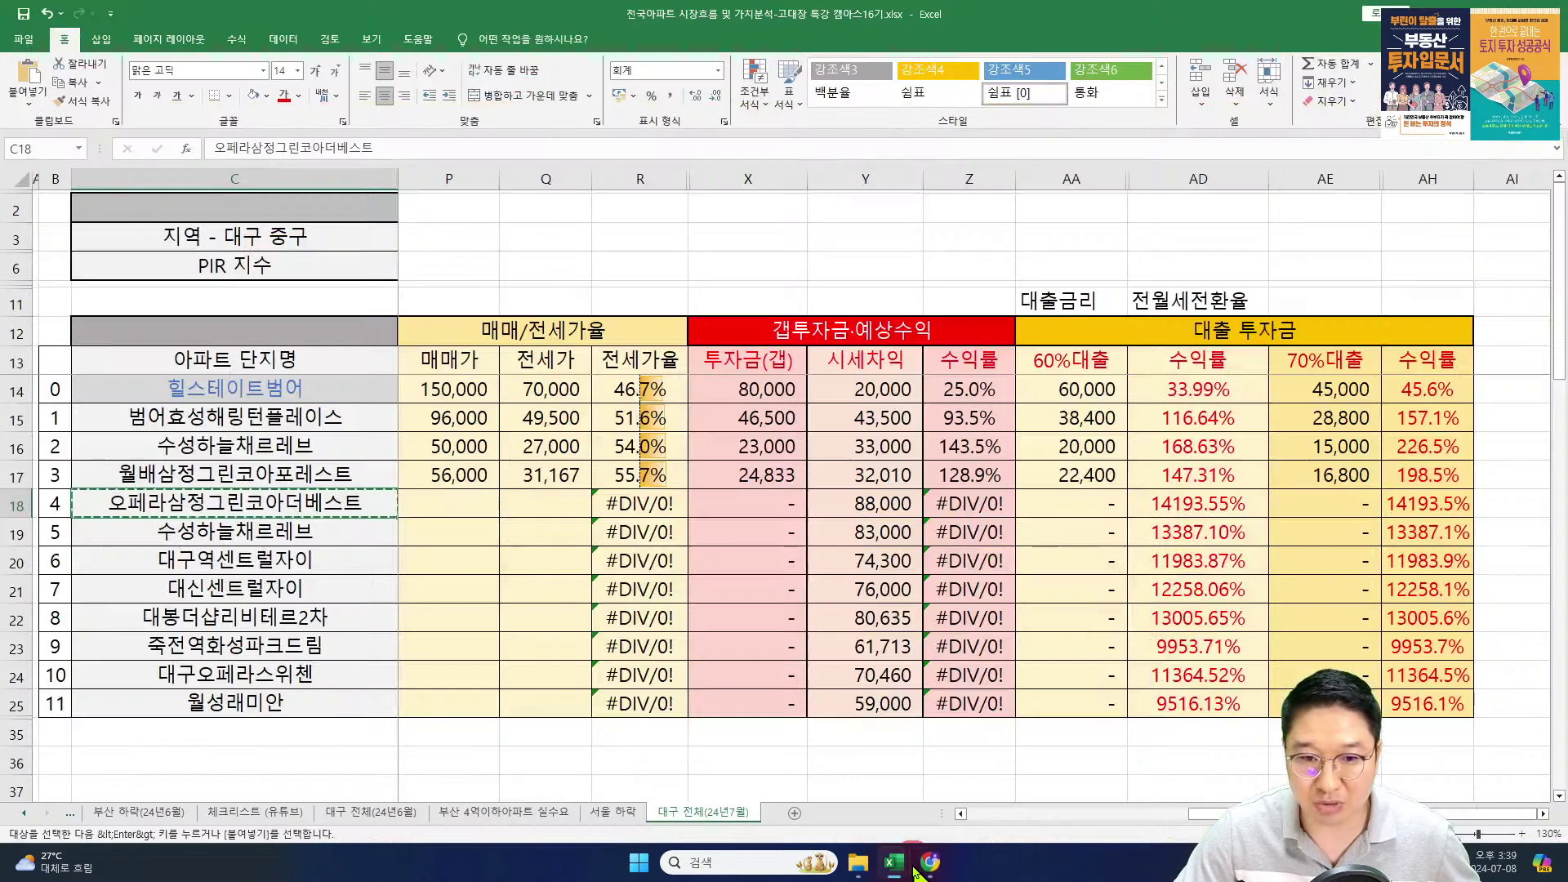
{"action": "key", "text": "alt+Tab"}
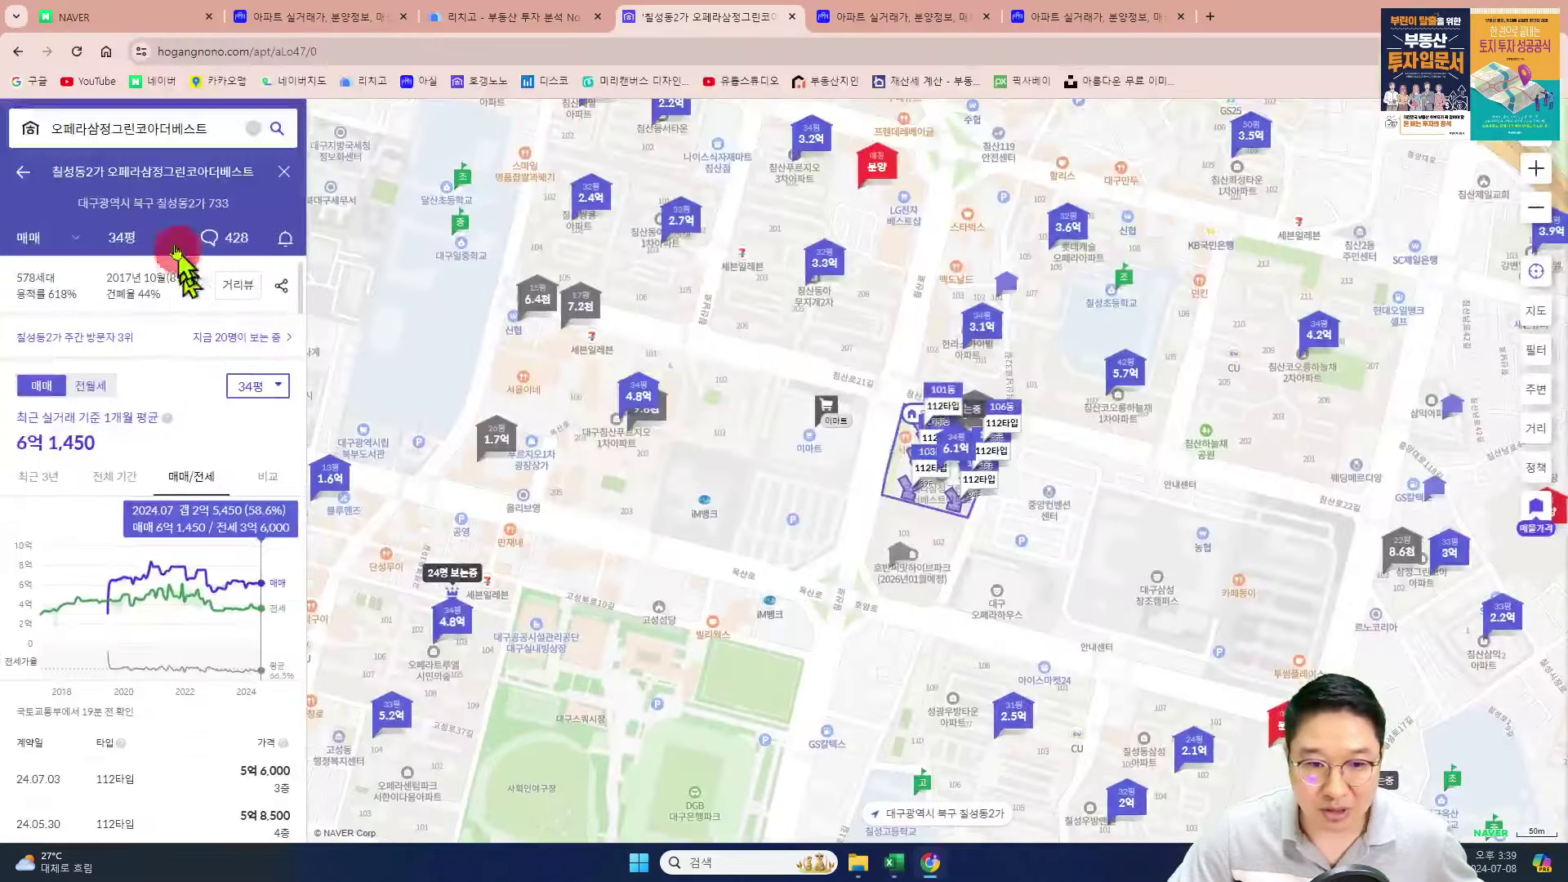
{"action": "key", "text": "alt+Tab"}
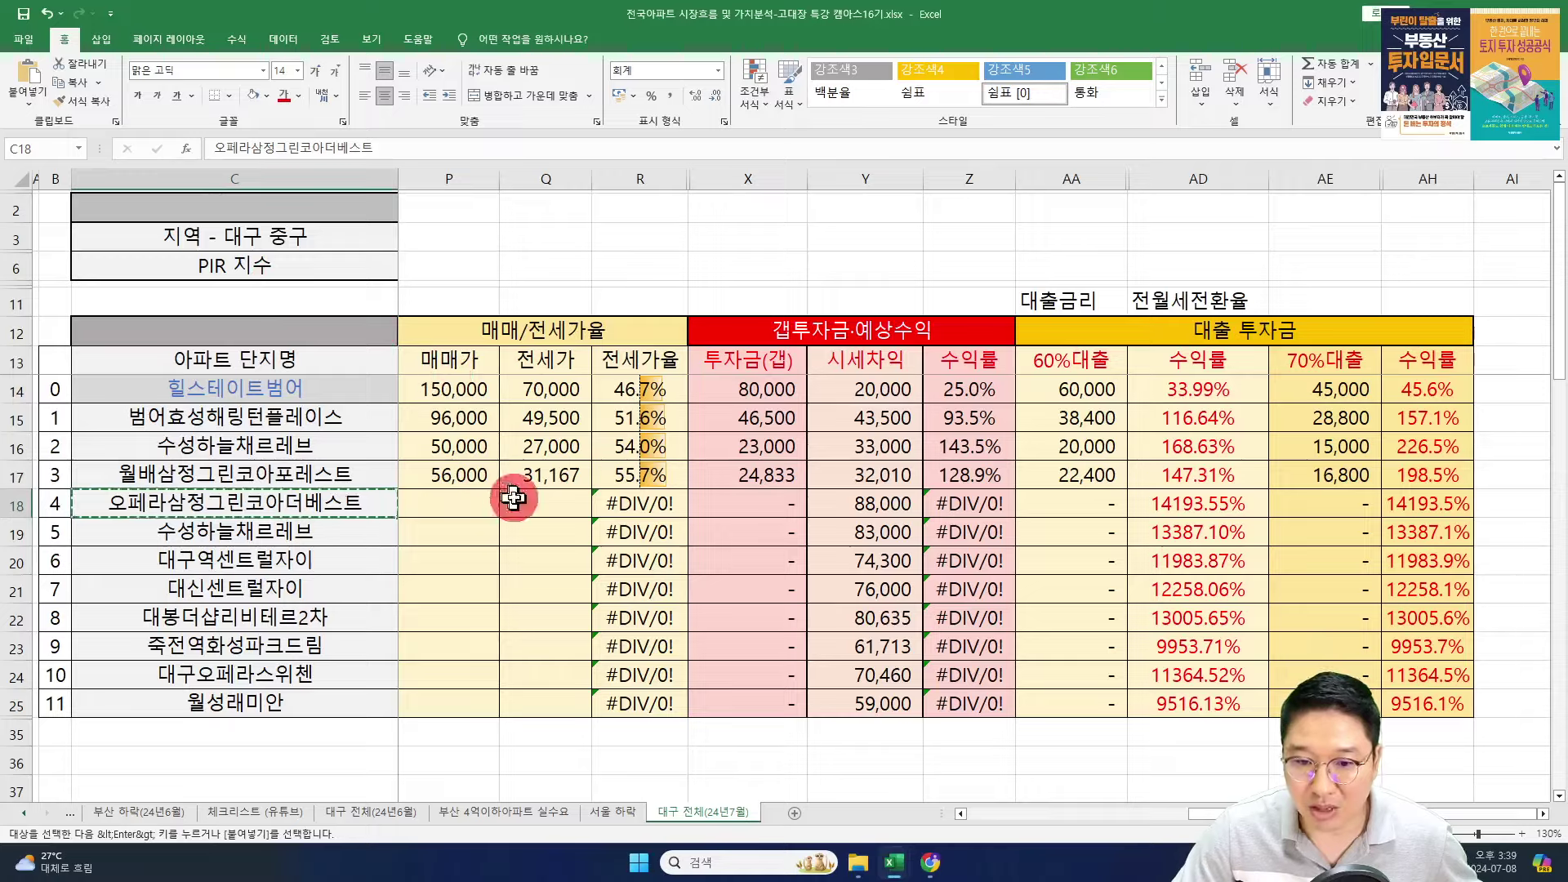
{"action": "left_click", "coordinate": [456, 498]}
{"action": "key", "text": "alt+Tab"}
{"action": "key", "text": "alt+Tab"}
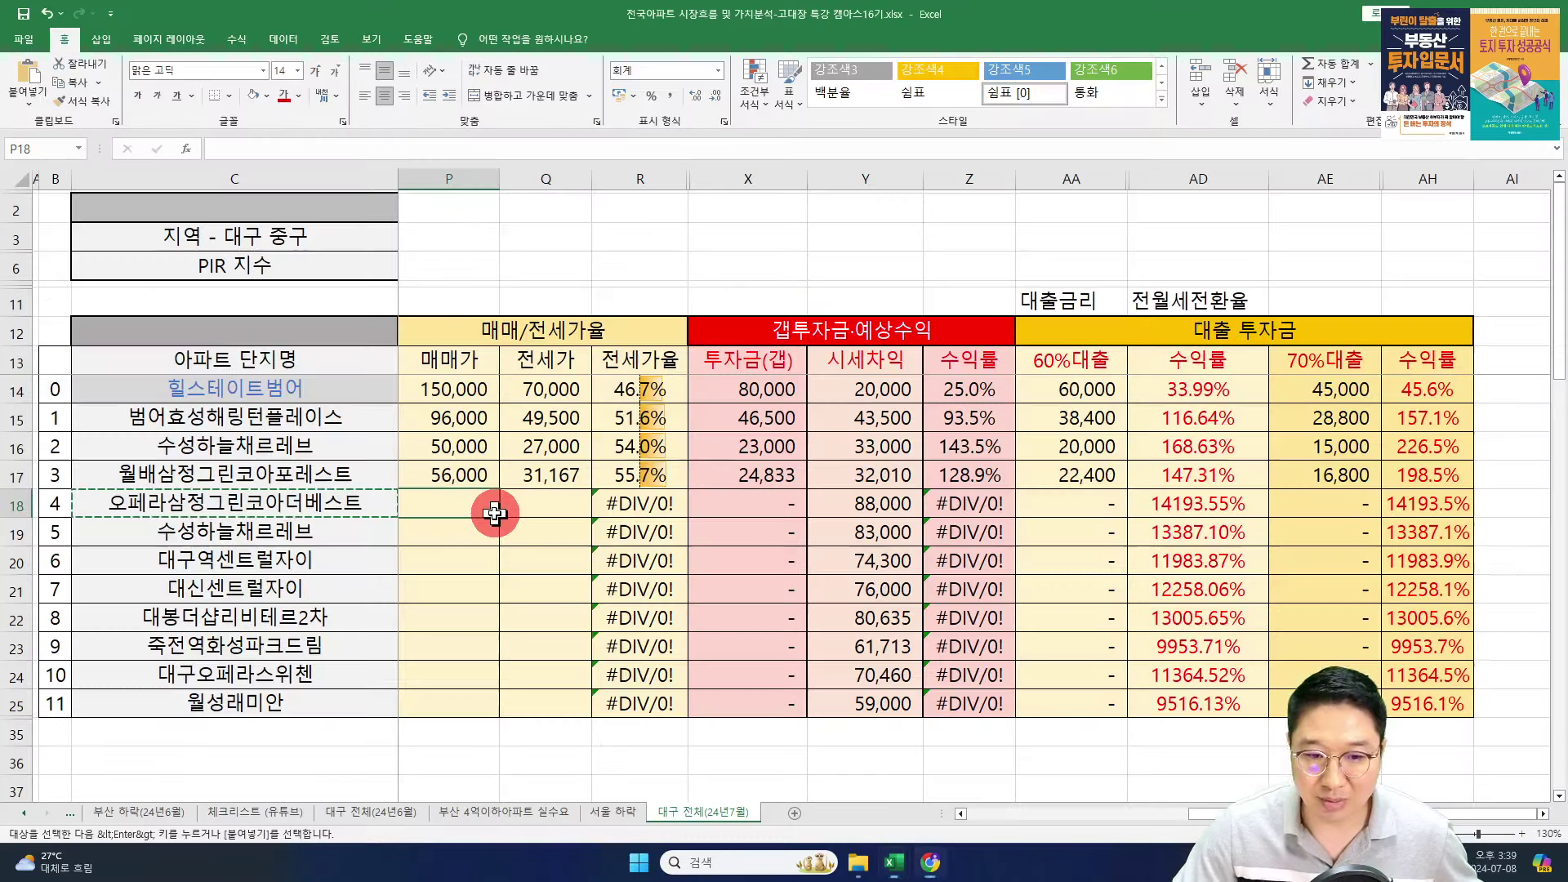
{"action": "type", "text": "61450"}
{"action": "key", "text": "Tab"}
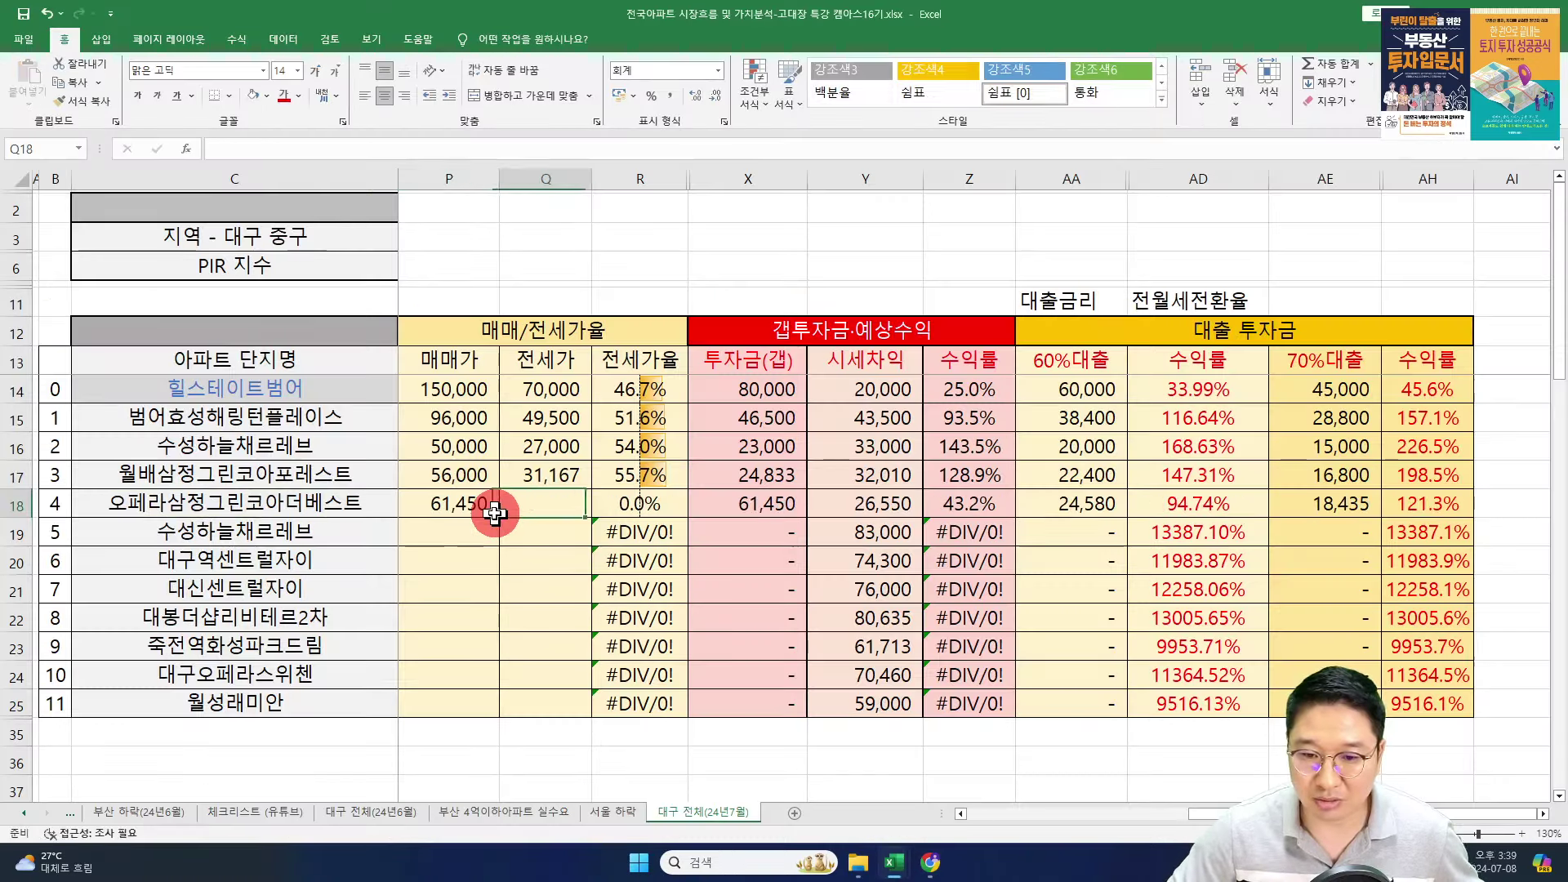
- Enter 36000 from Hogangnono as the 전세가 in row 18 and compare the row with 월배삼정그린코아포레스트 in row 17
{"action": "key", "text": "alt+Tab"}
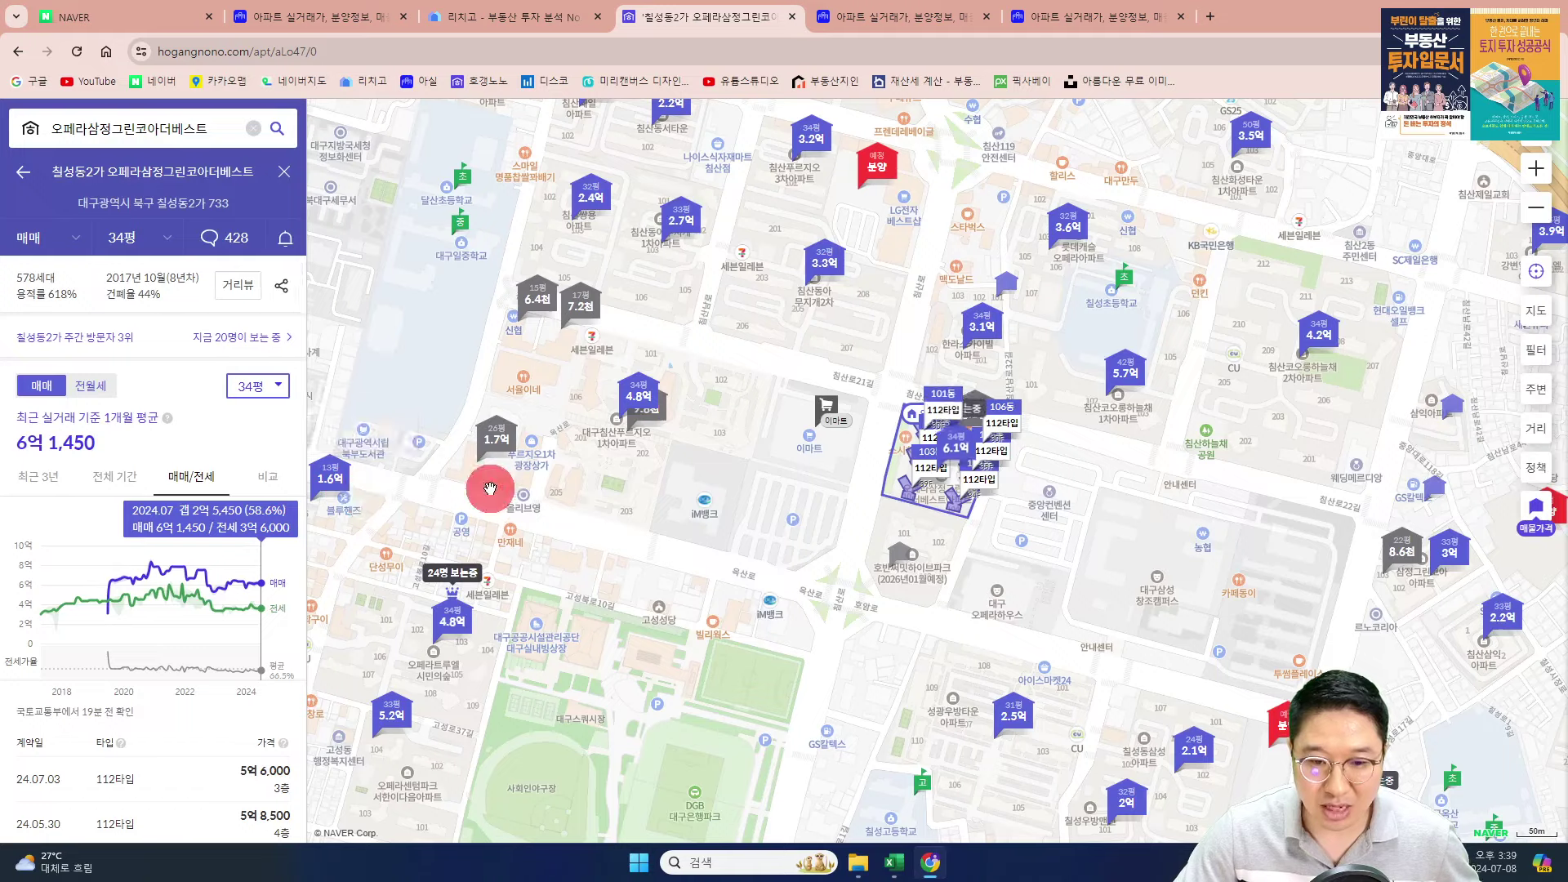
{"action": "key", "text": "alt+Tab"}
{"action": "type", "text": "360"}
{"action": "key", "text": "Return"}
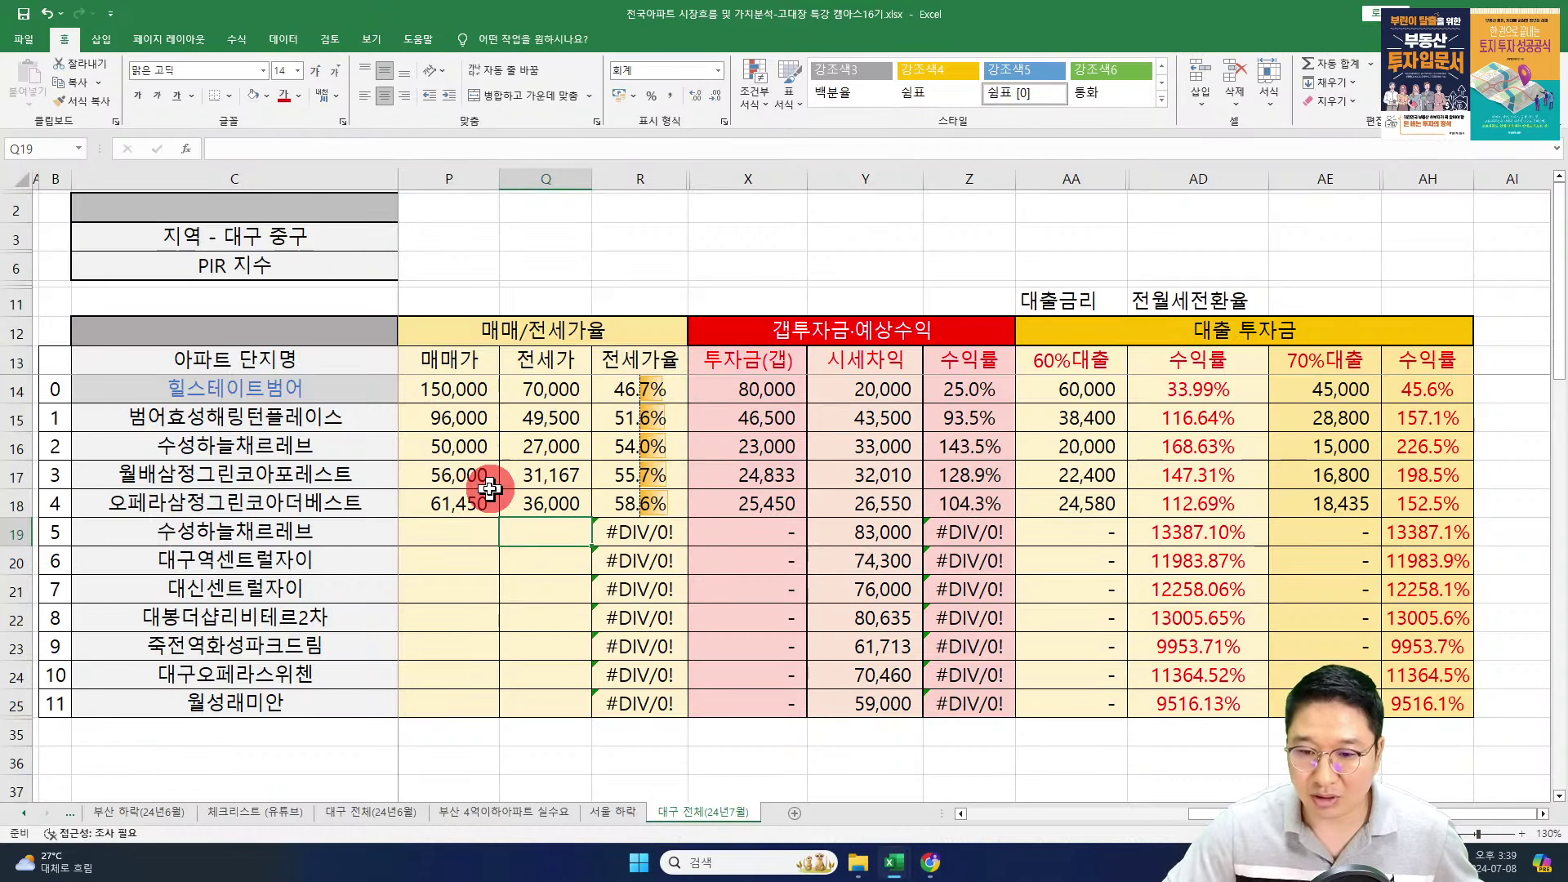
{"action": "left_click", "coordinate": [446, 500]}
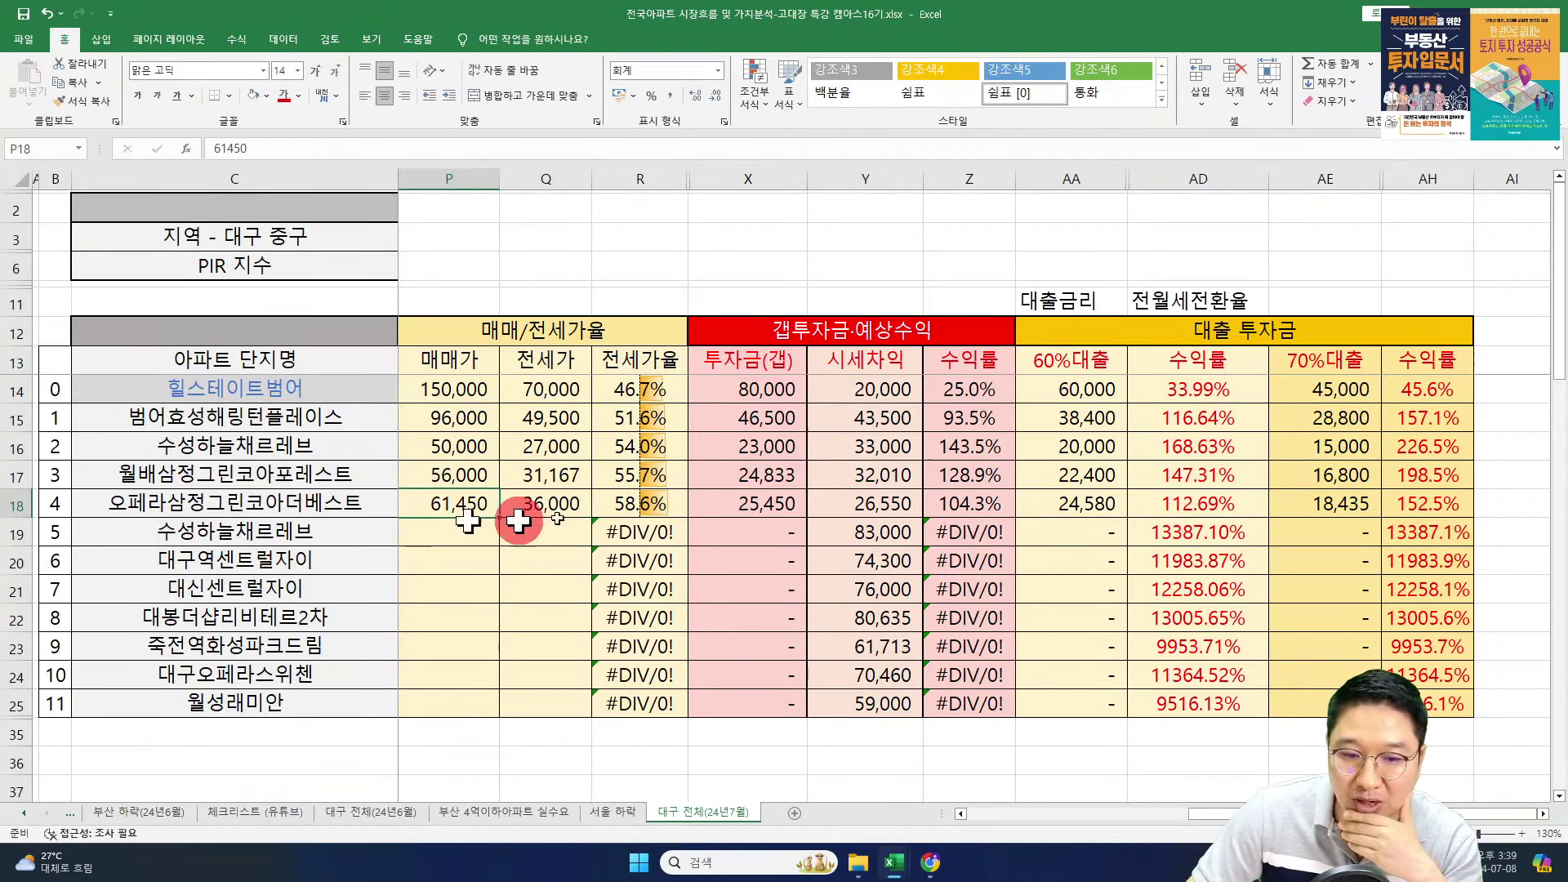
{"action": "left_click", "coordinate": [388, 472]}
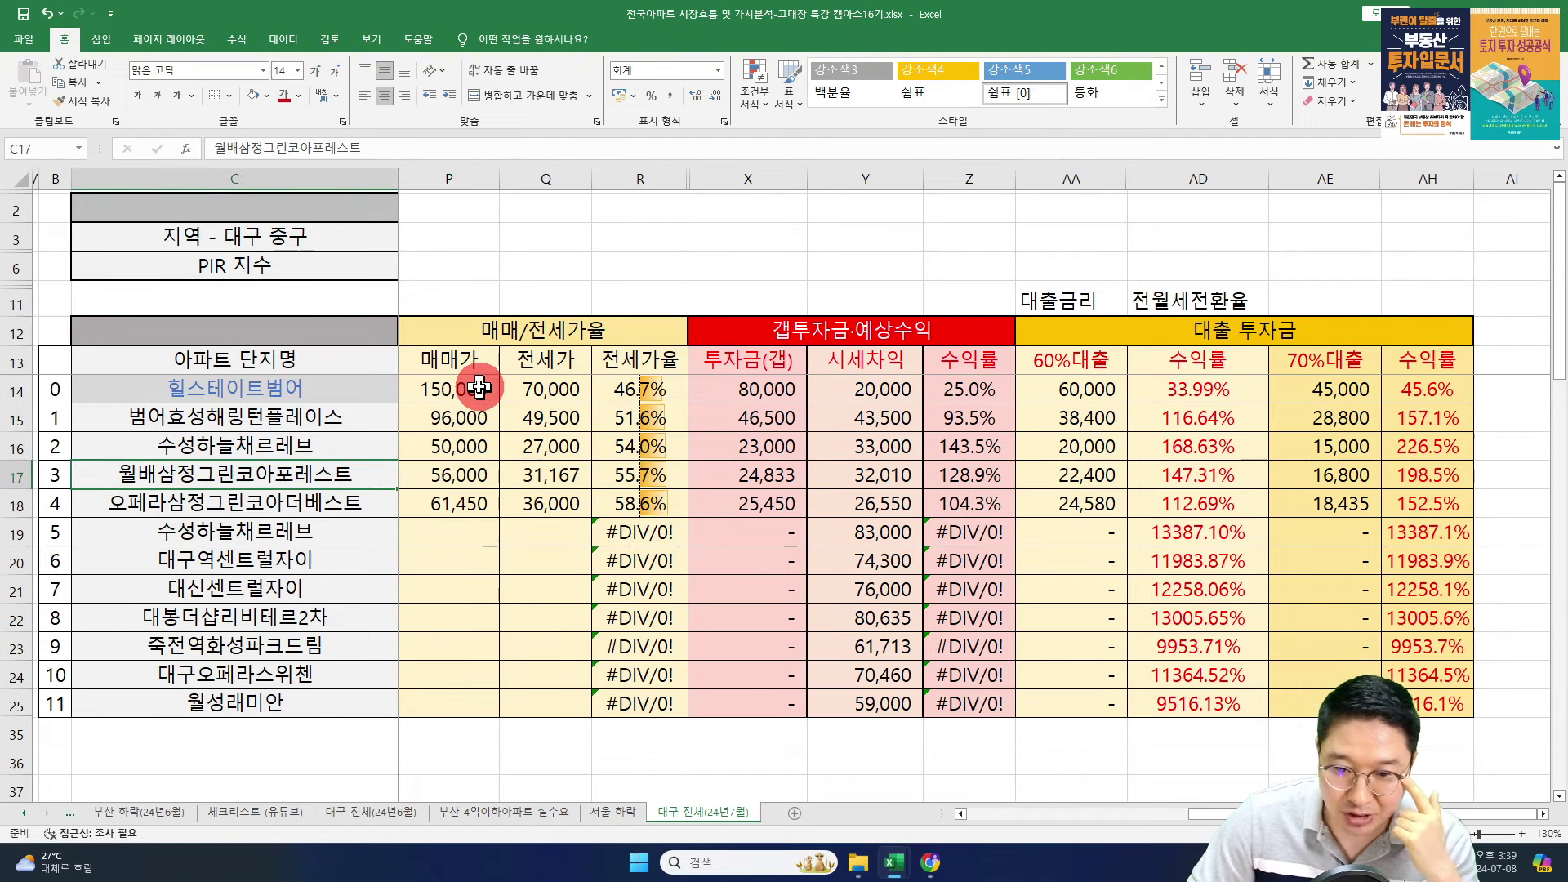
- Compare 월배삼정그린코아포레스트 in row 17 with 오페라삼정그린코아더베스트 in row 18 on 매매가, 전세가, 투자금(갭) and 수익률
{"action": "left_click", "coordinate": [314, 498]}
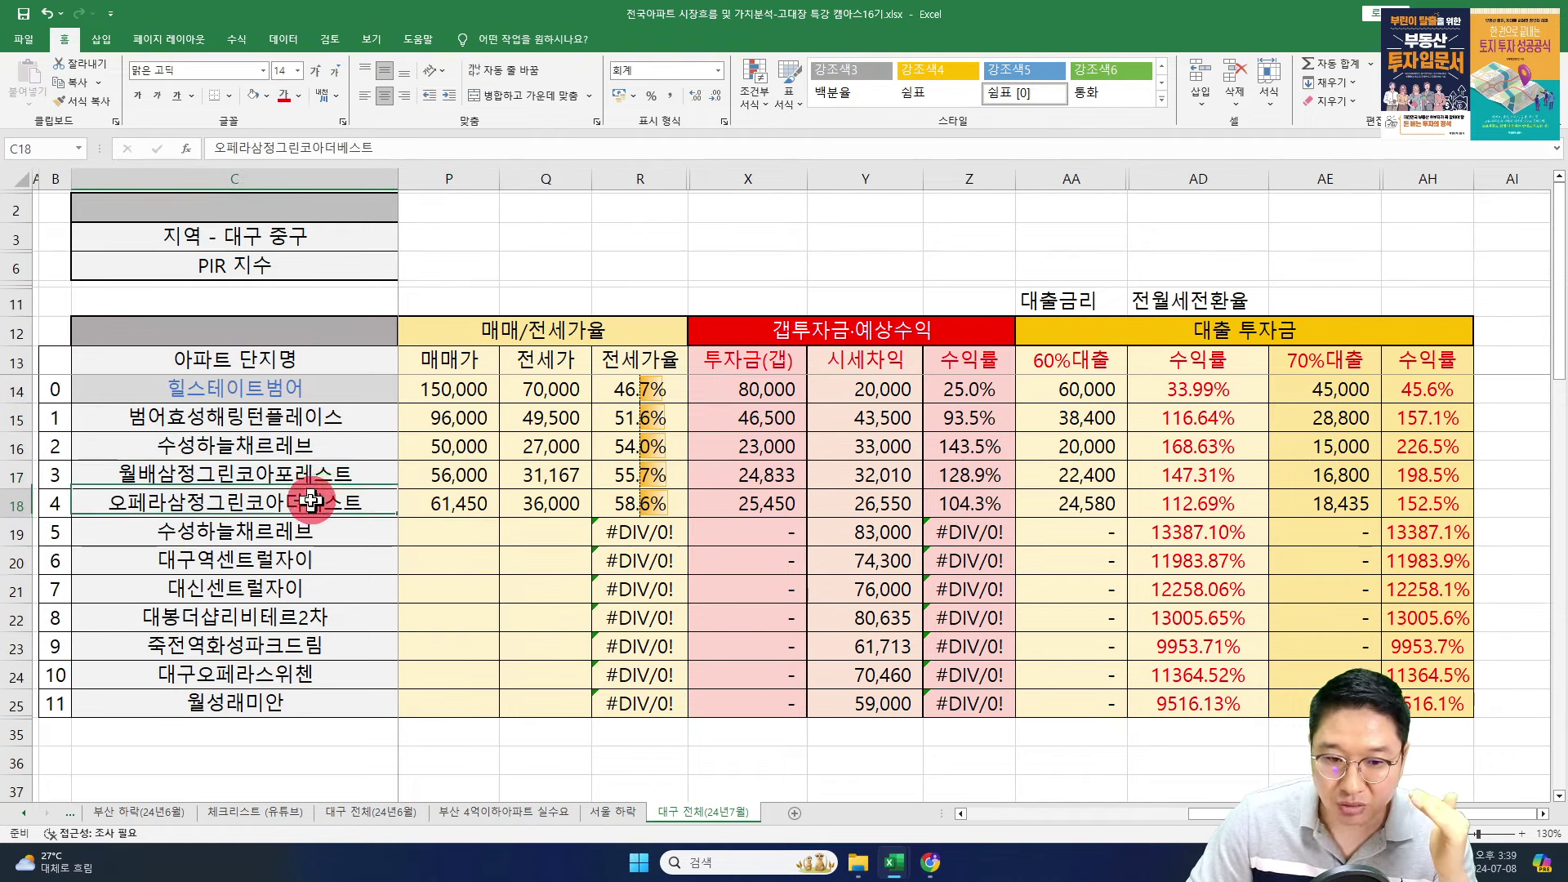
{"action": "left_click", "coordinate": [421, 472]}
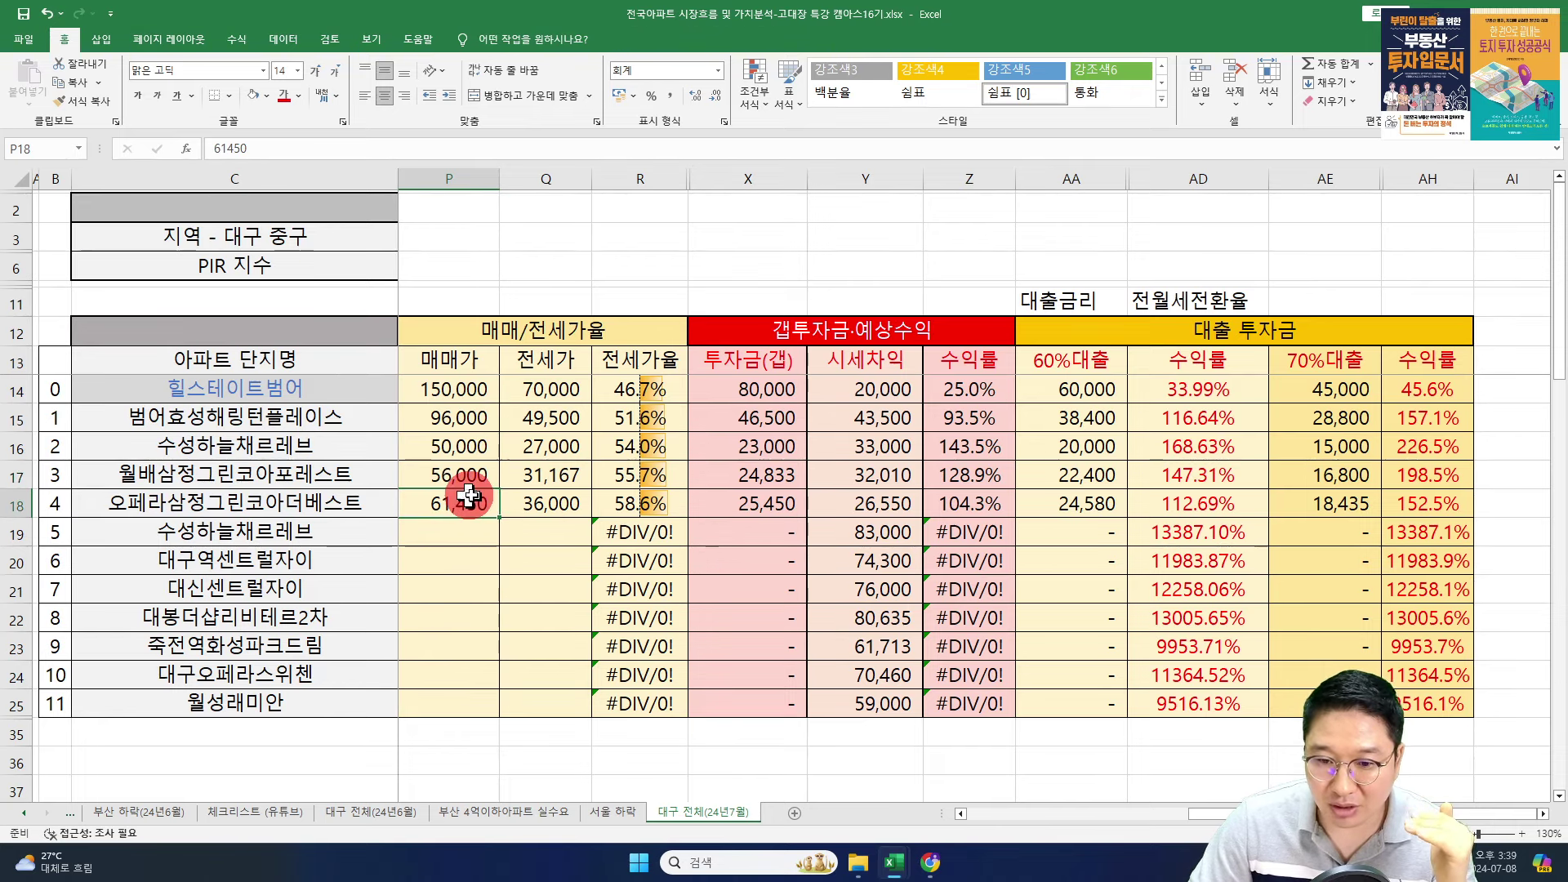
{"action": "left_click", "coordinate": [549, 482]}
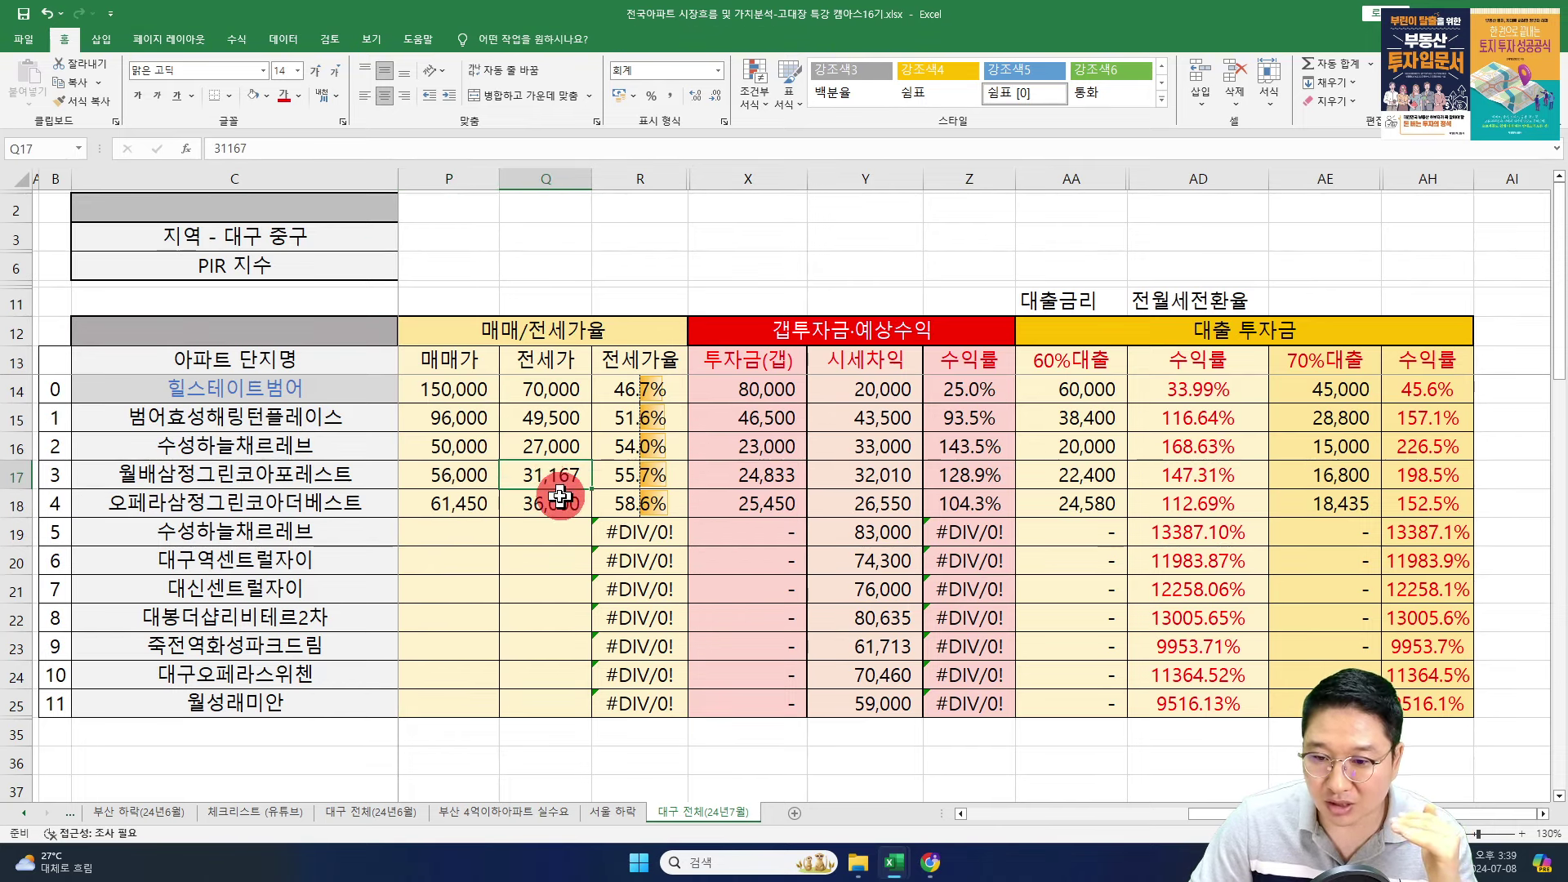
{"action": "left_click", "coordinate": [739, 473]}
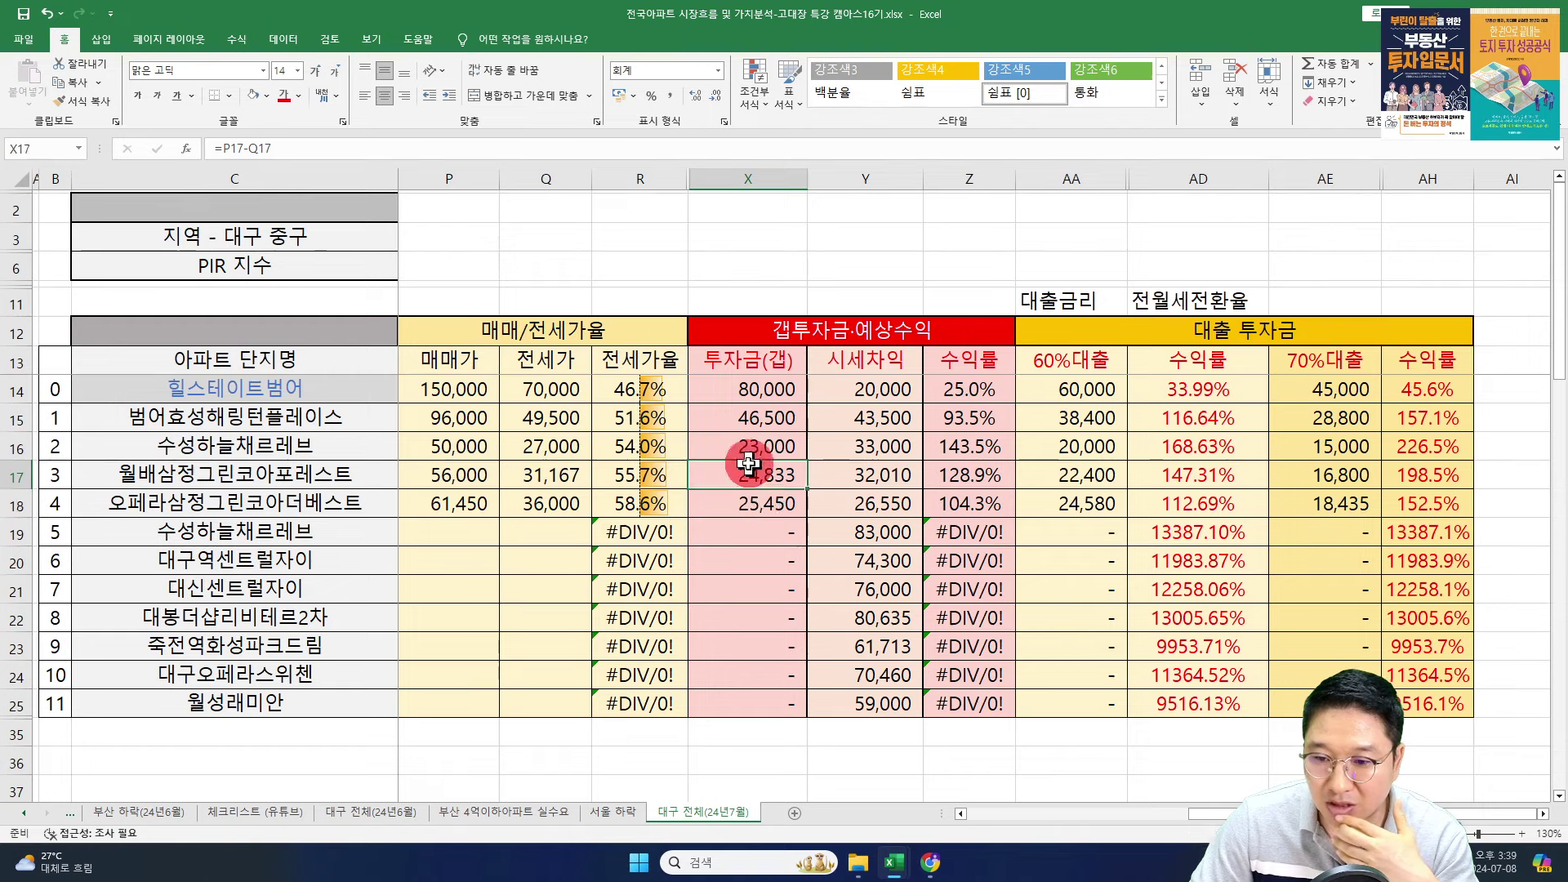
{"action": "left_click_drag", "start_coordinate": [749, 467], "coordinate": [745, 492]}
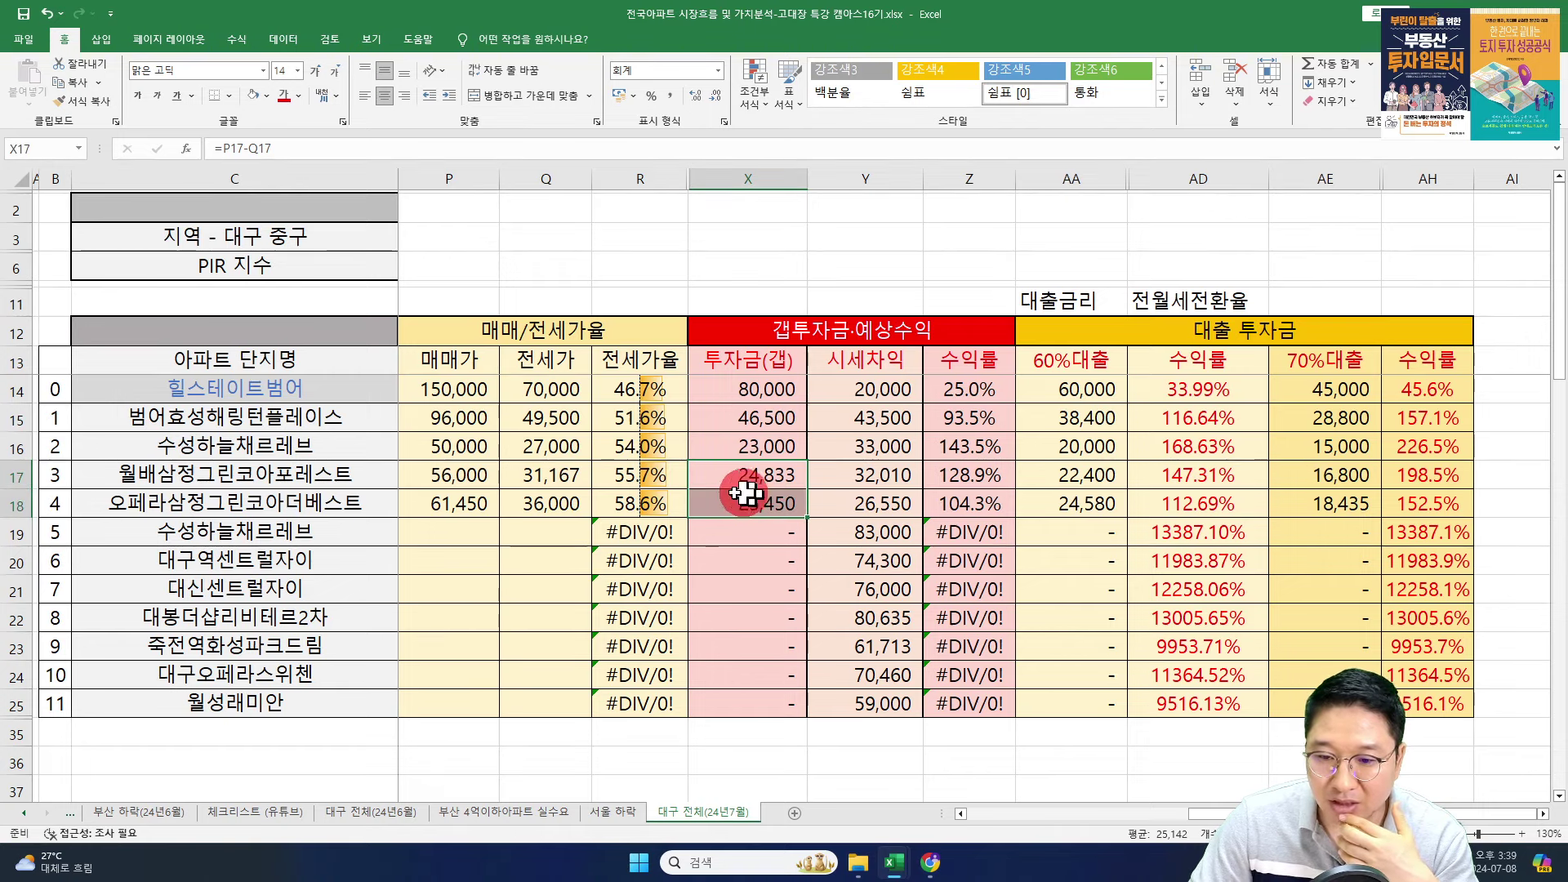
{"action": "left_click", "coordinate": [331, 483]}
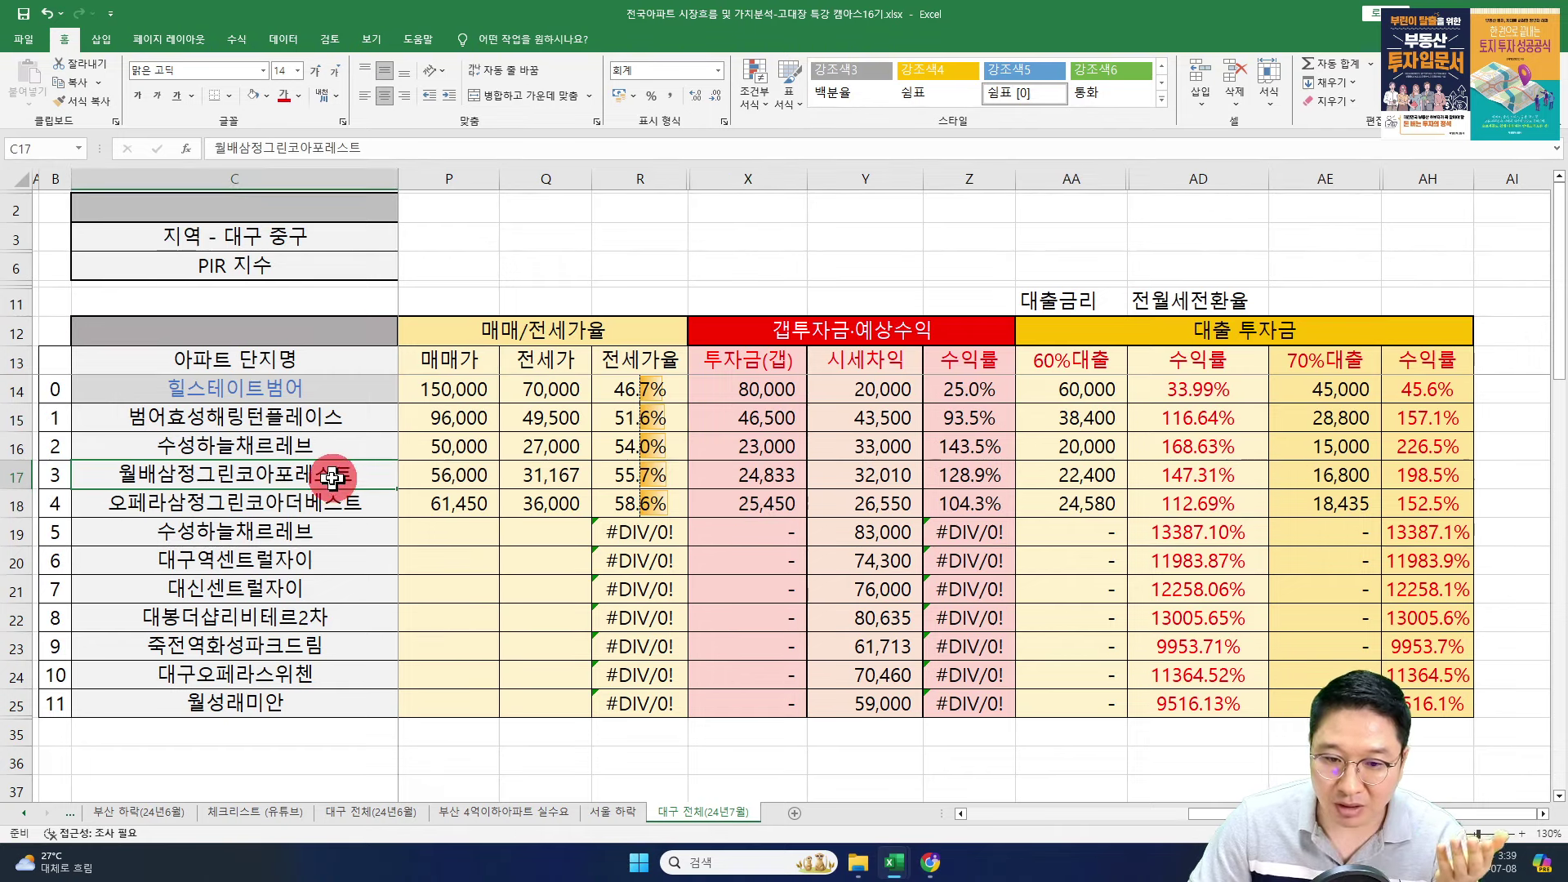
{"action": "left_click", "coordinate": [455, 476]}
{"action": "left_click", "coordinate": [298, 478]}
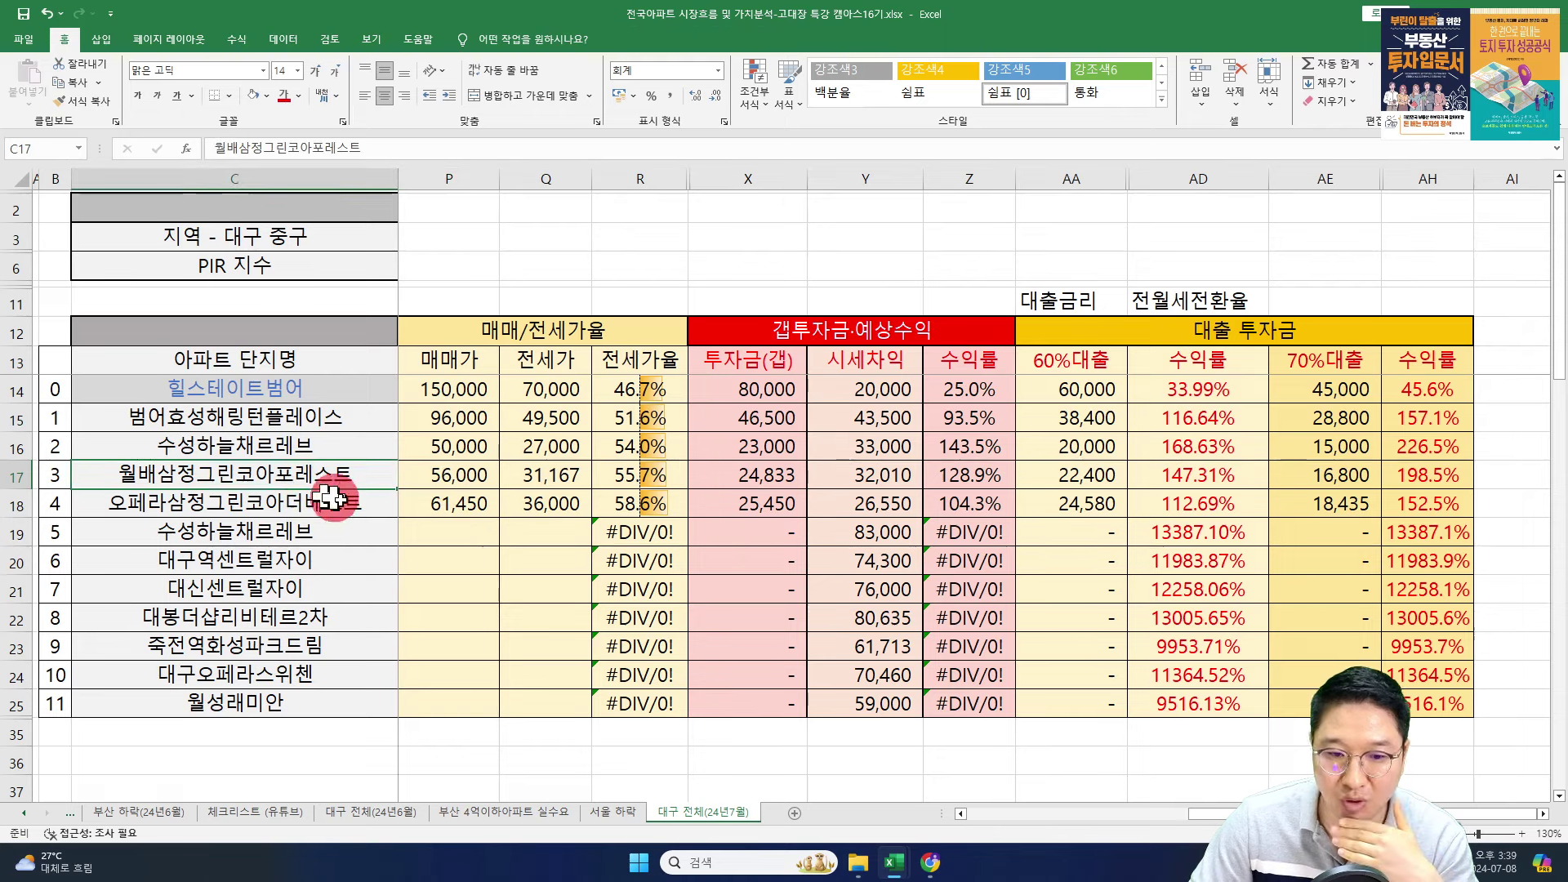
{"action": "left_click", "coordinate": [988, 475]}
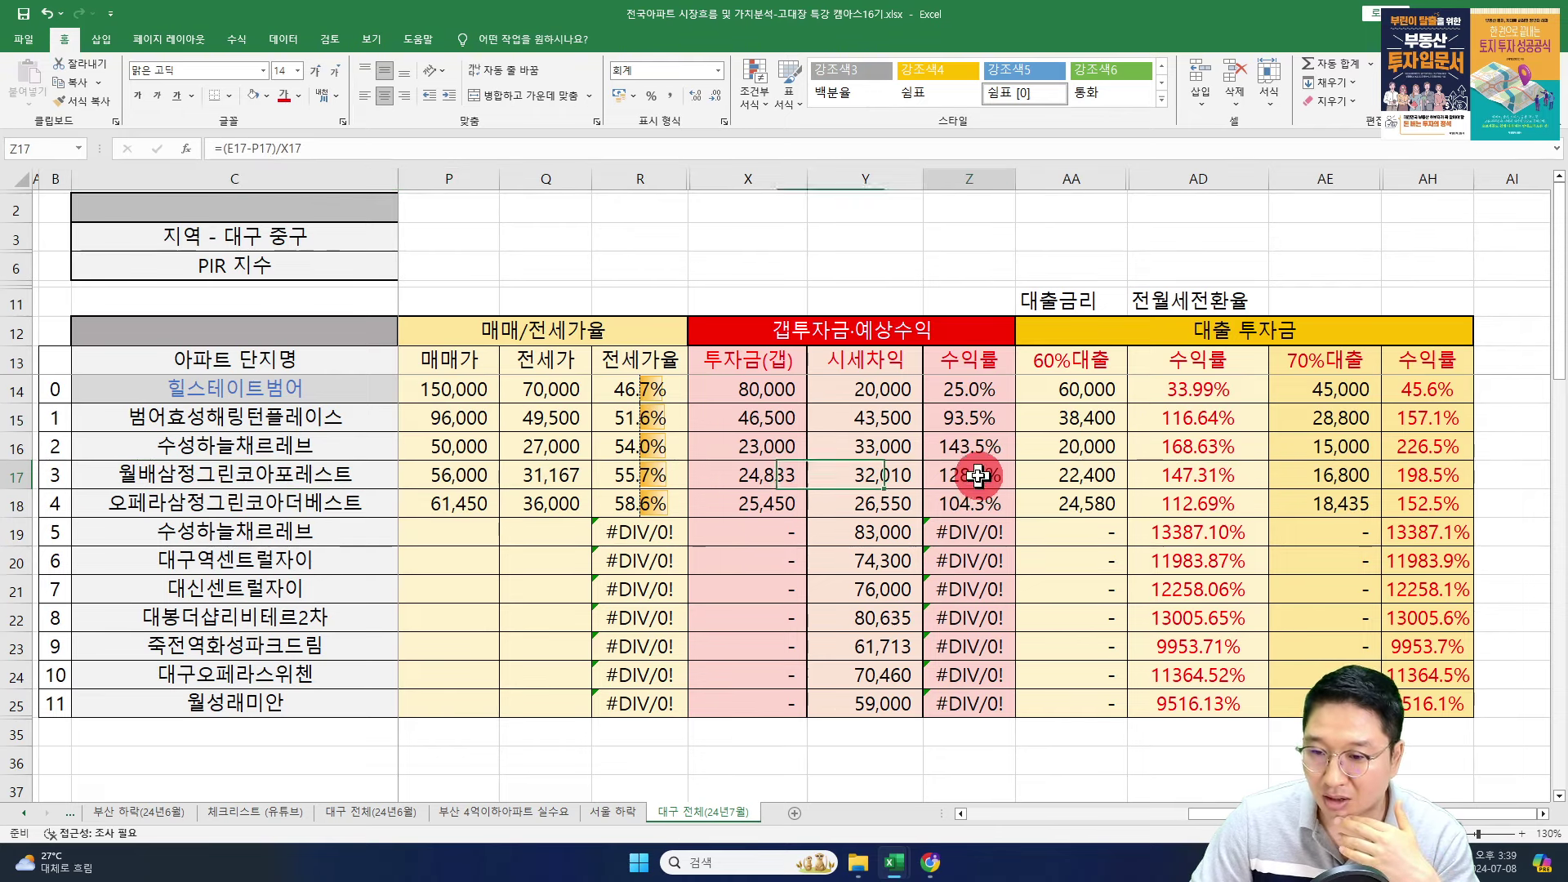
{"action": "left_click", "coordinate": [245, 476]}
{"action": "left_click_drag", "start_coordinate": [115, 476], "coordinate": [311, 510]}
- Copy the complex name 수성하늘채르레브 from row 19 and switch to the 아실 page with the 최근 하락 아파트 list in the browser
{"action": "left_click", "coordinate": [310, 531]}
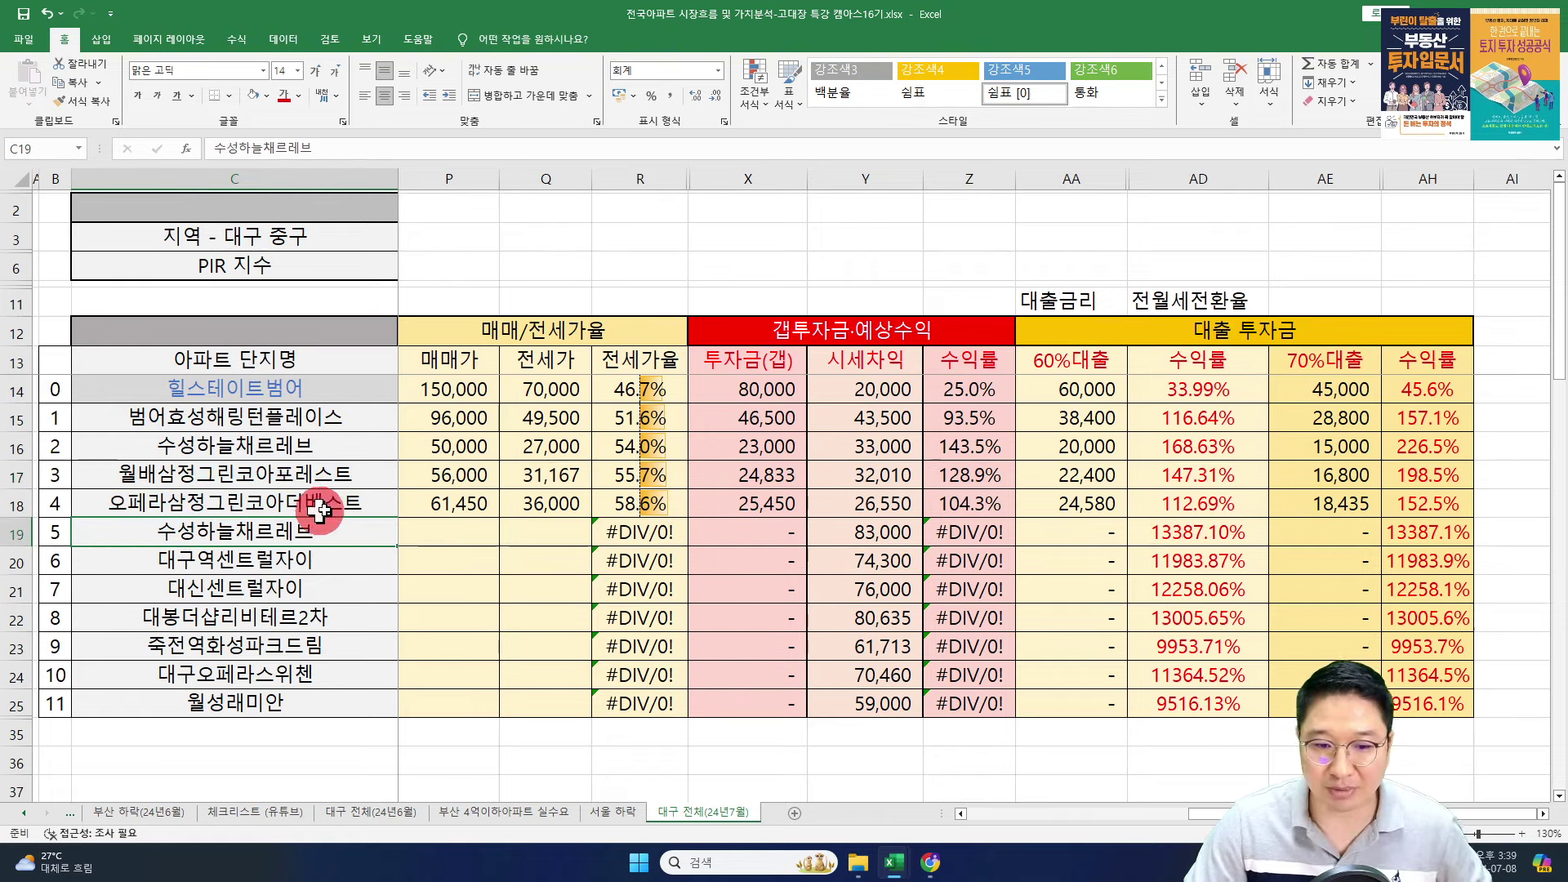
{"action": "key", "text": "ctrl+c"}
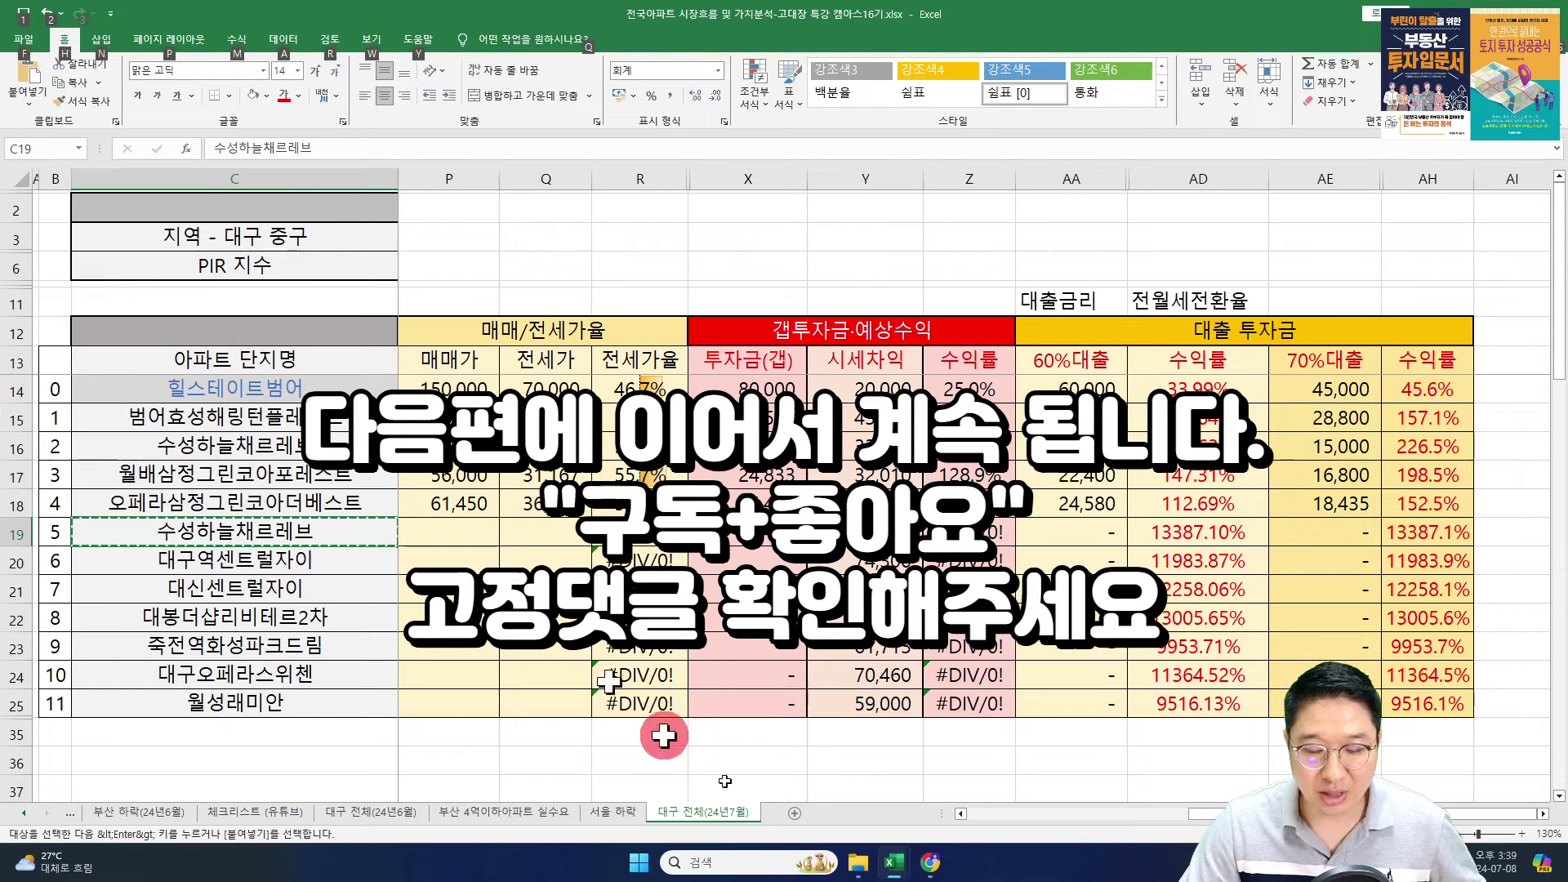
{"action": "left_click", "coordinate": [896, 863]}
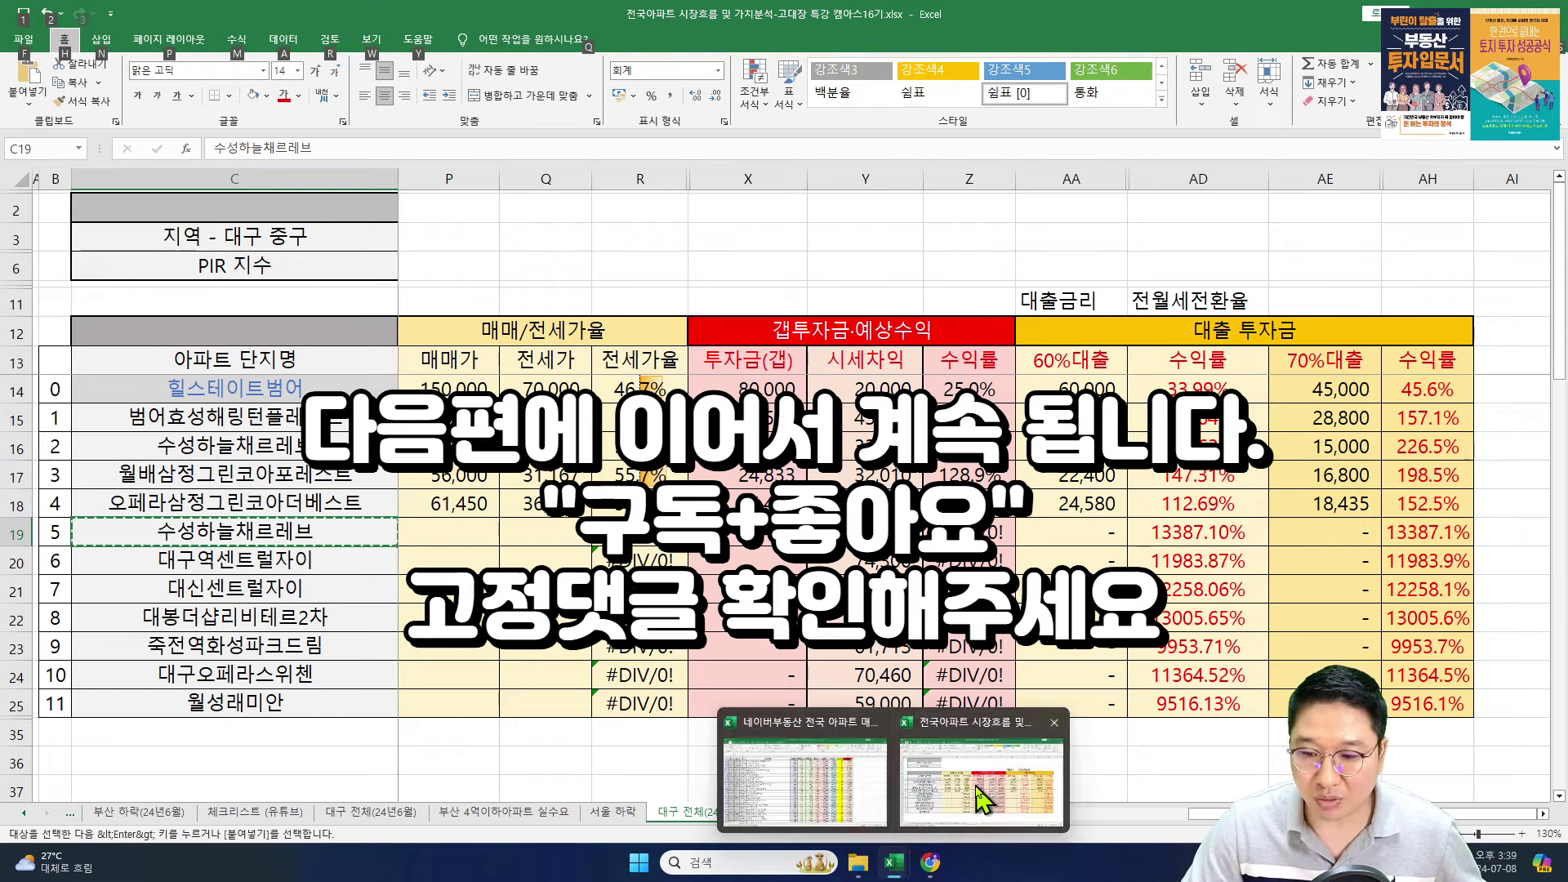
{"action": "left_click", "coordinate": [931, 863]}
{"action": "left_click", "coordinate": [318, 16]}
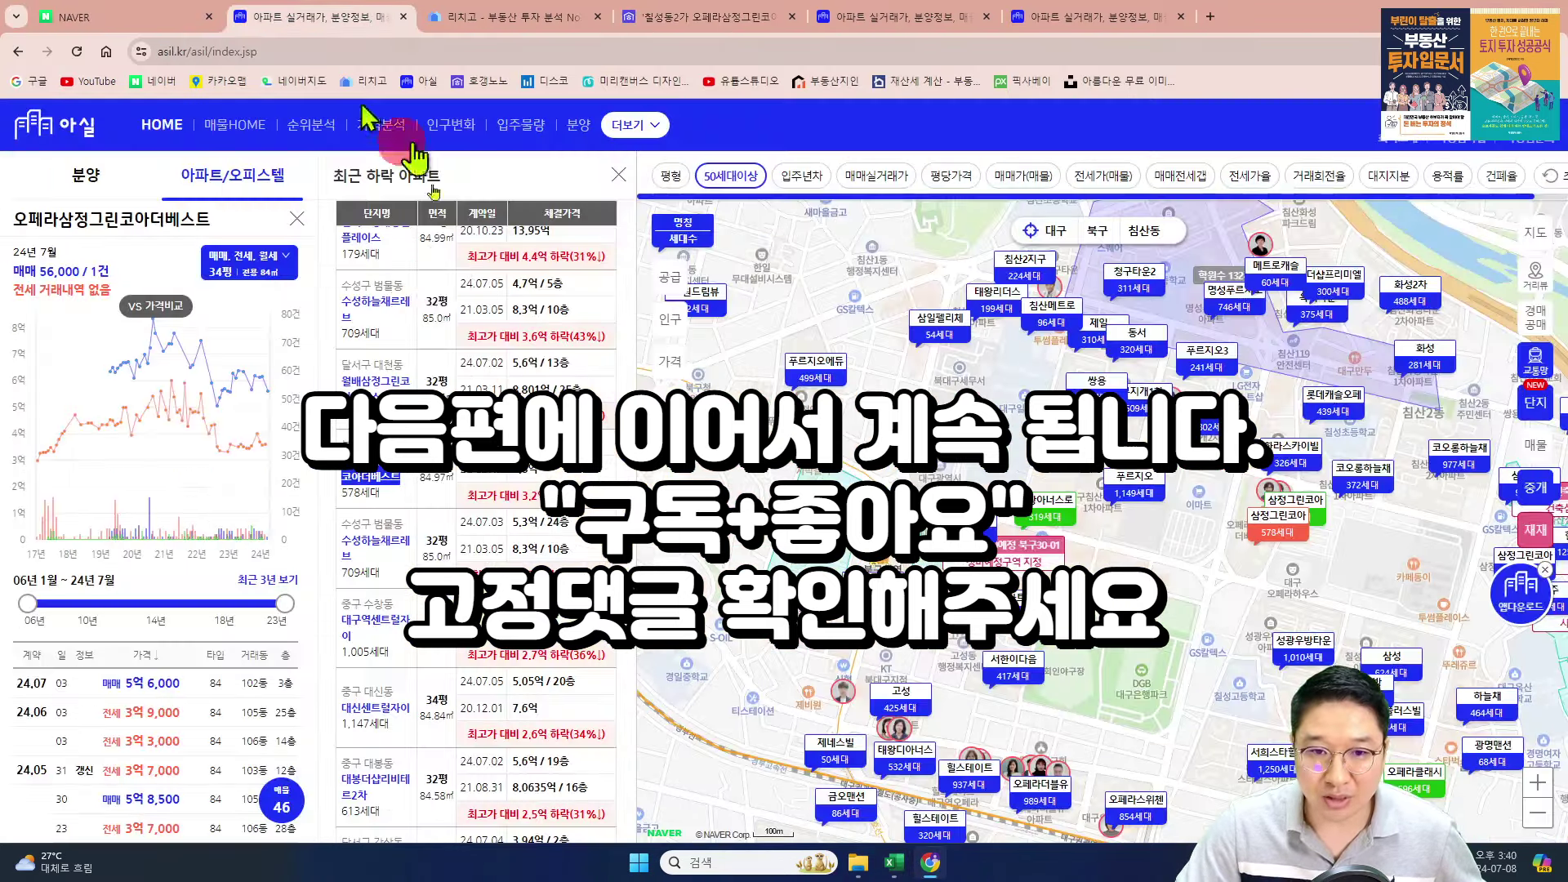